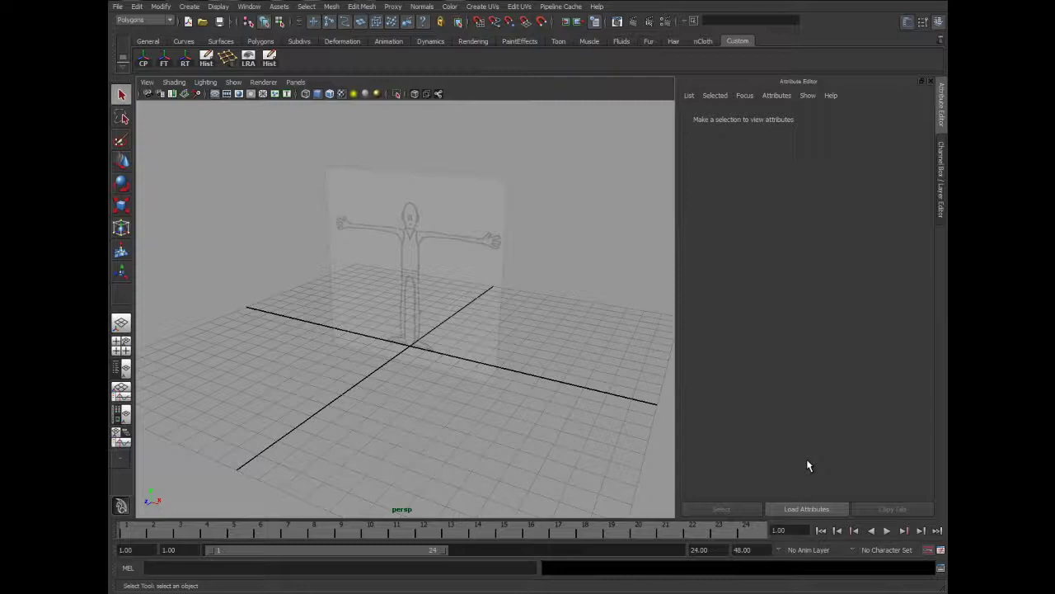
Display the Channel Box / Layer Editor instead of the Attribute Editor.
mouse_move(515, 338)
alt+mouse_down()
mouse_move(405, 301)
mouse_move(440, 272)
mouse_move(490, 292)
alt+mouse_up()
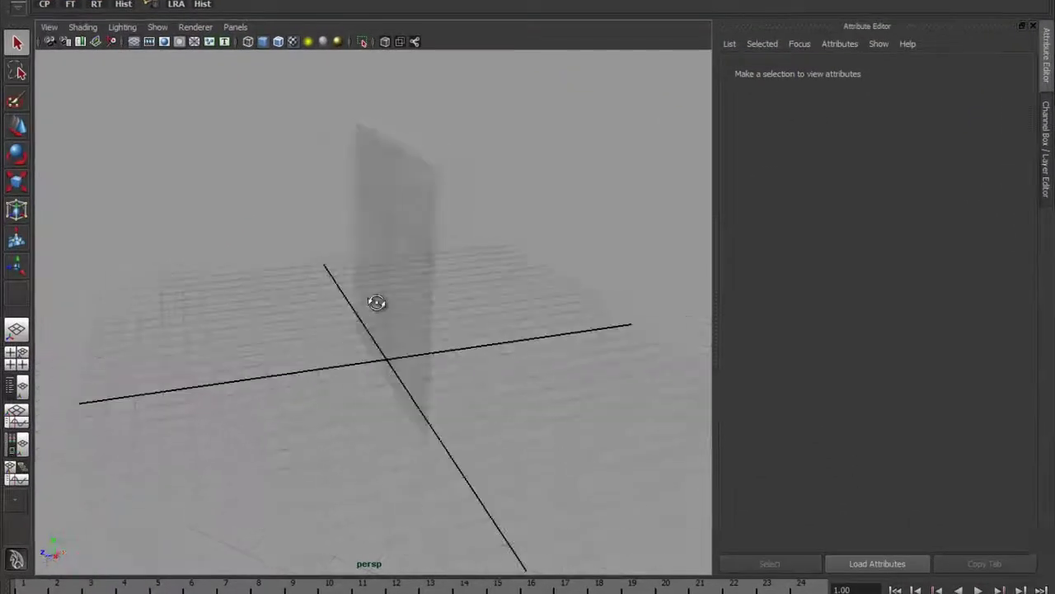
scroll(437, 280, up, 5)
alt+middle_drag(436, 280, 434, 352)
scroll(429, 353, down, 6)
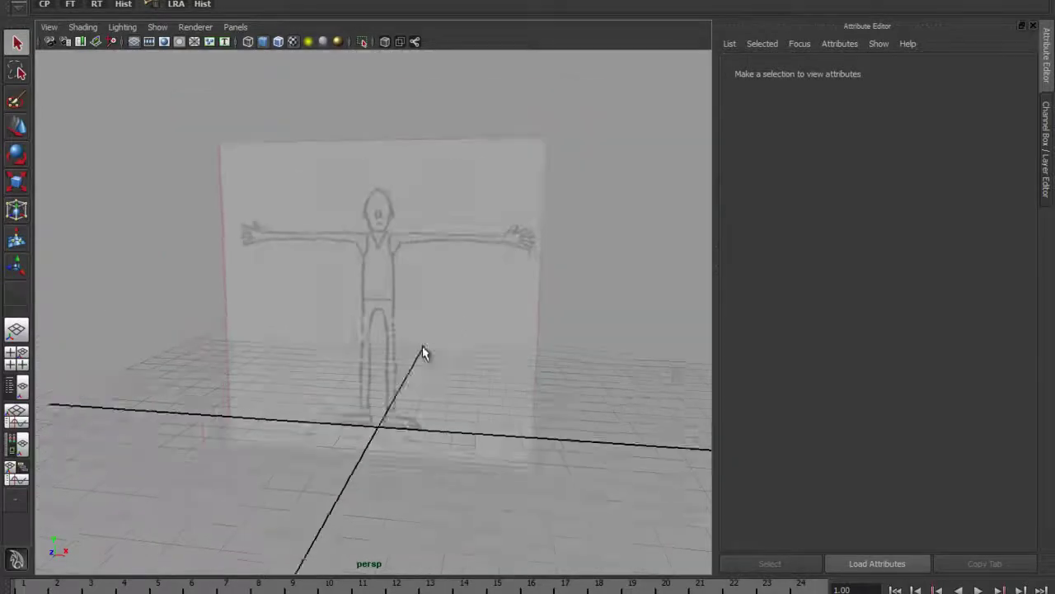
mouse_move(455, 342)
alt+mouse_down()
mouse_move(318, 343)
mouse_move(454, 348)
alt+mouse_up()
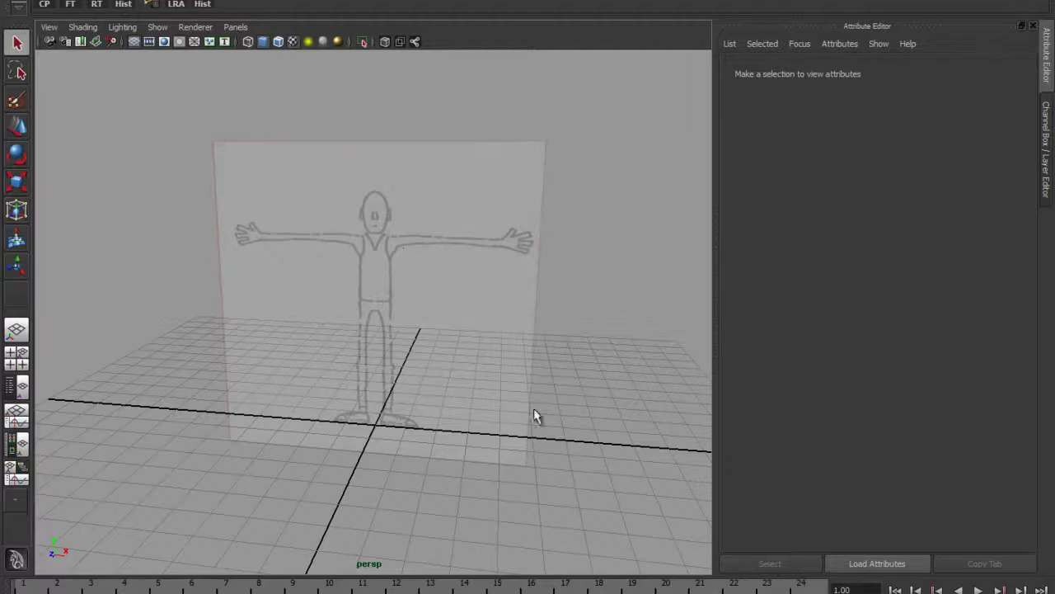
click(1047, 71)
click(1048, 148)
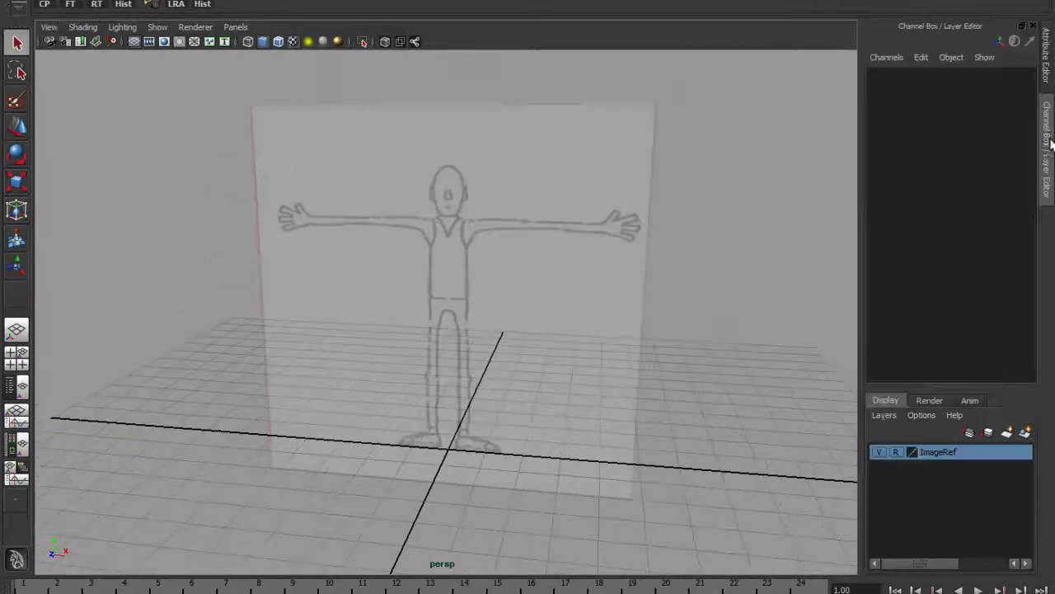
alt+drag(527, 313, 476, 283)
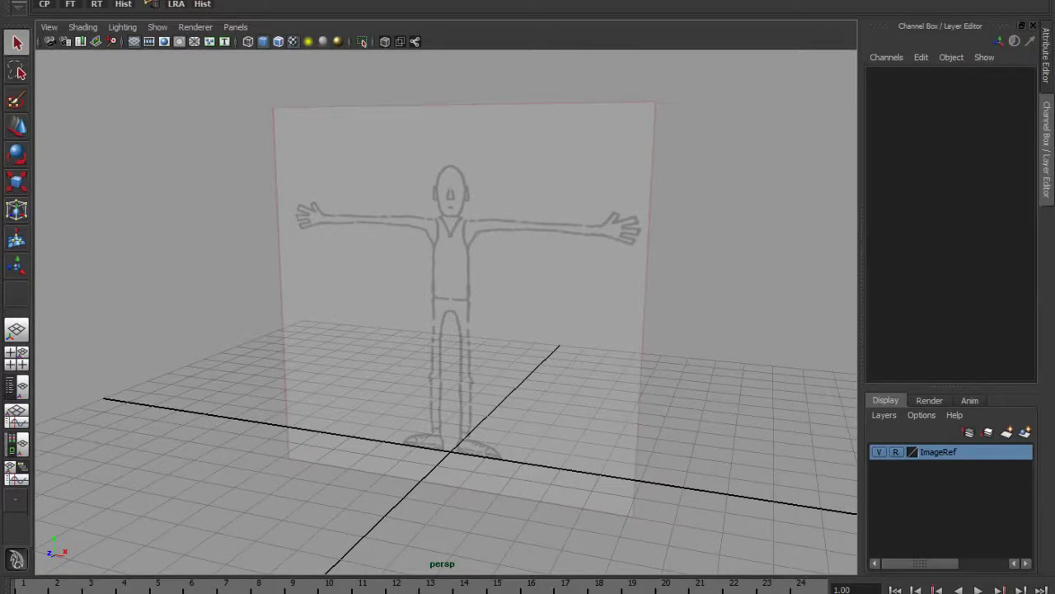
Search the menu items for "Extrude" to find where the polygon command is located, and close the search.
click(616, 0)
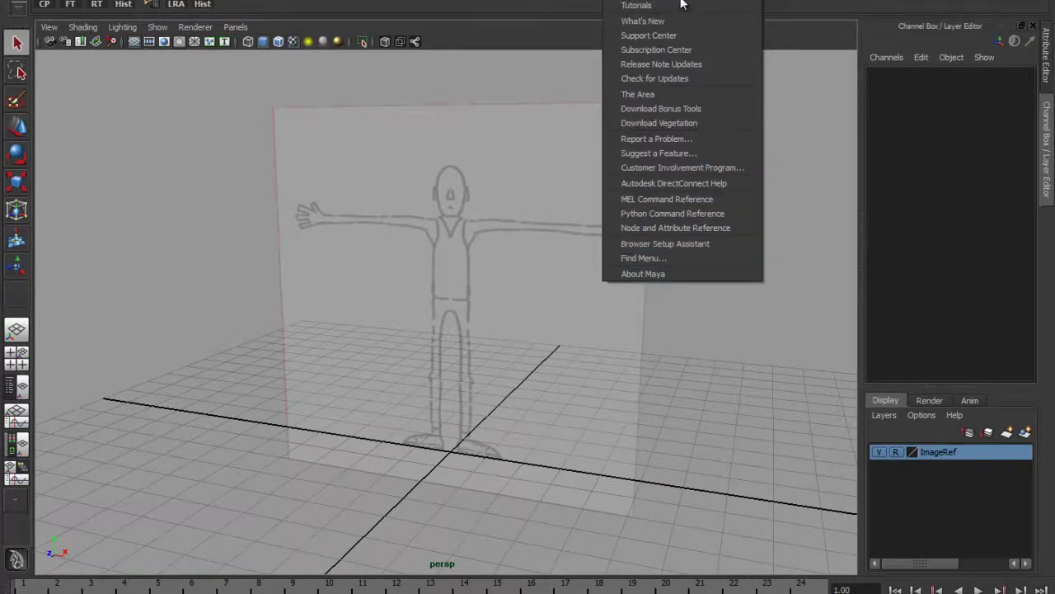
click(689, 257)
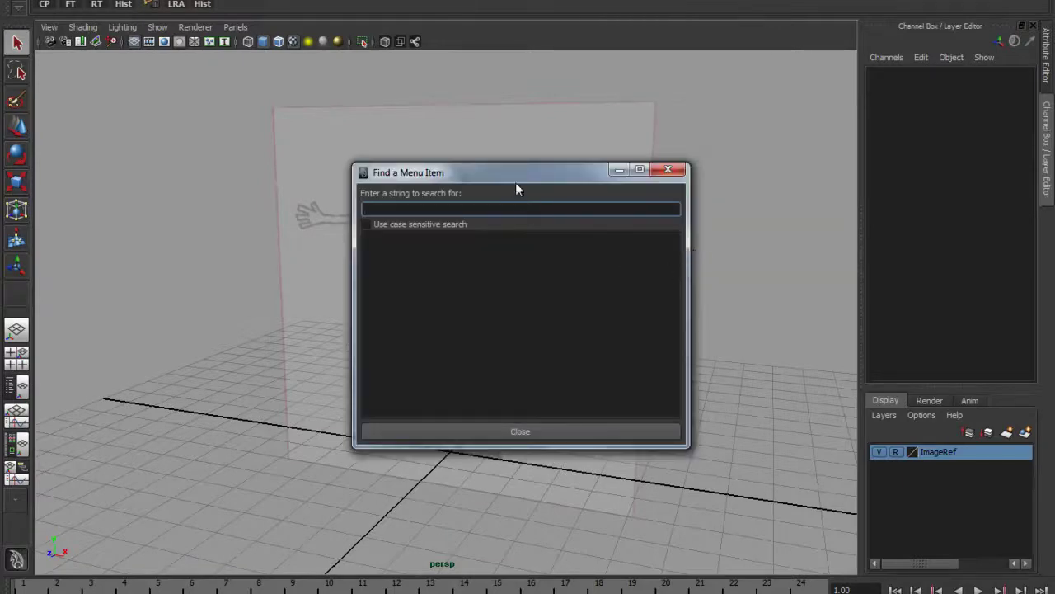
drag(516, 189, 627, 167)
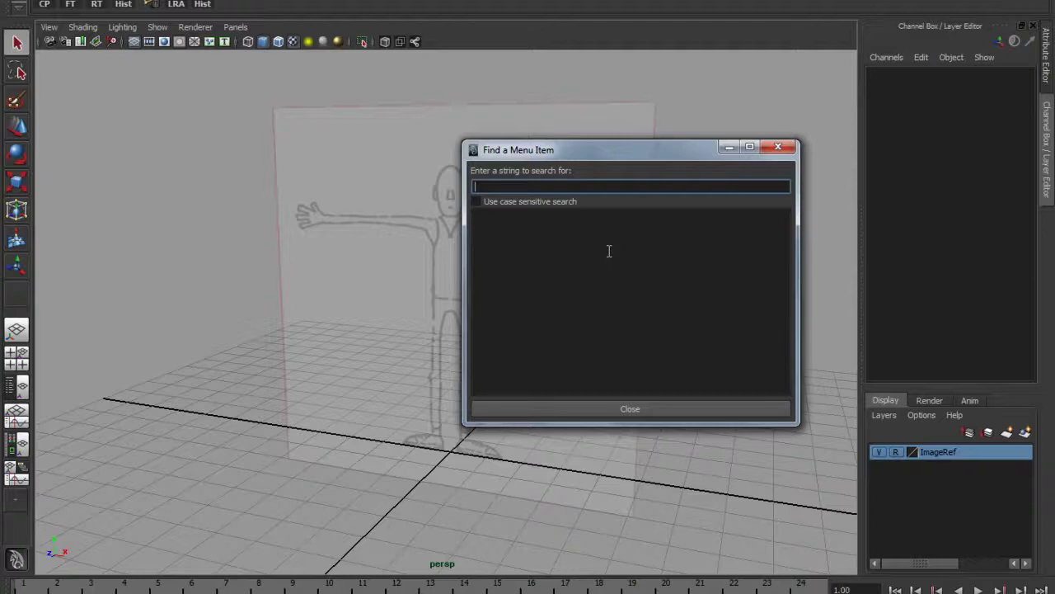
text(Extrude)
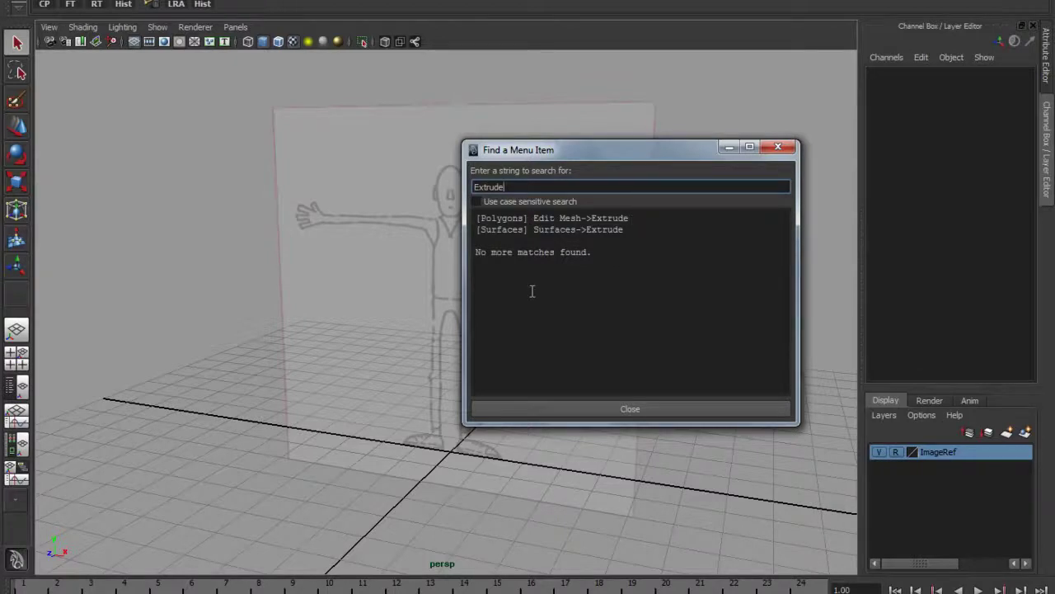
drag(497, 218, 524, 219)
drag(592, 218, 607, 219)
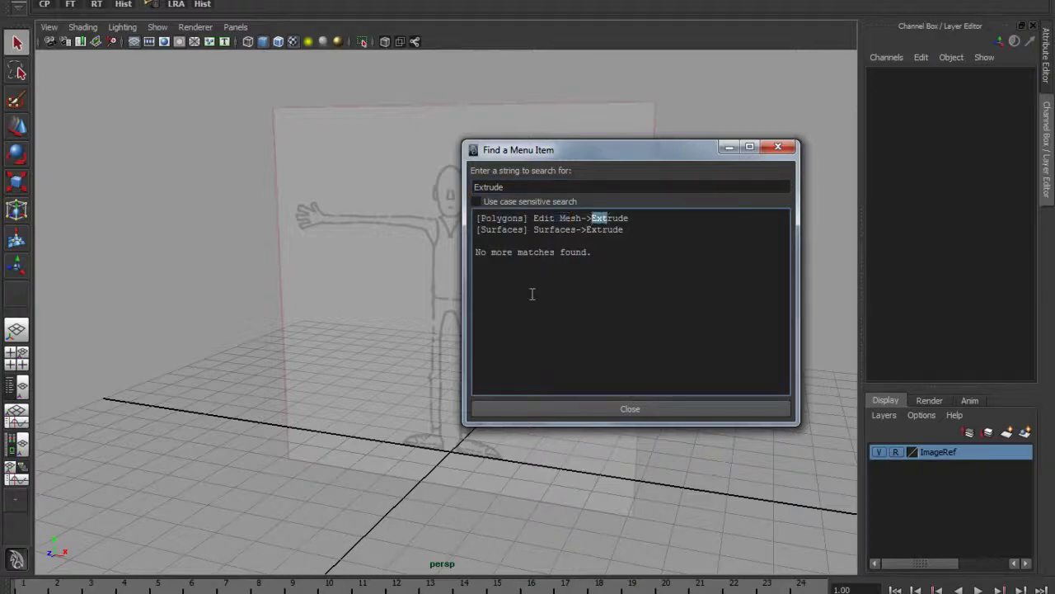
click(778, 147)
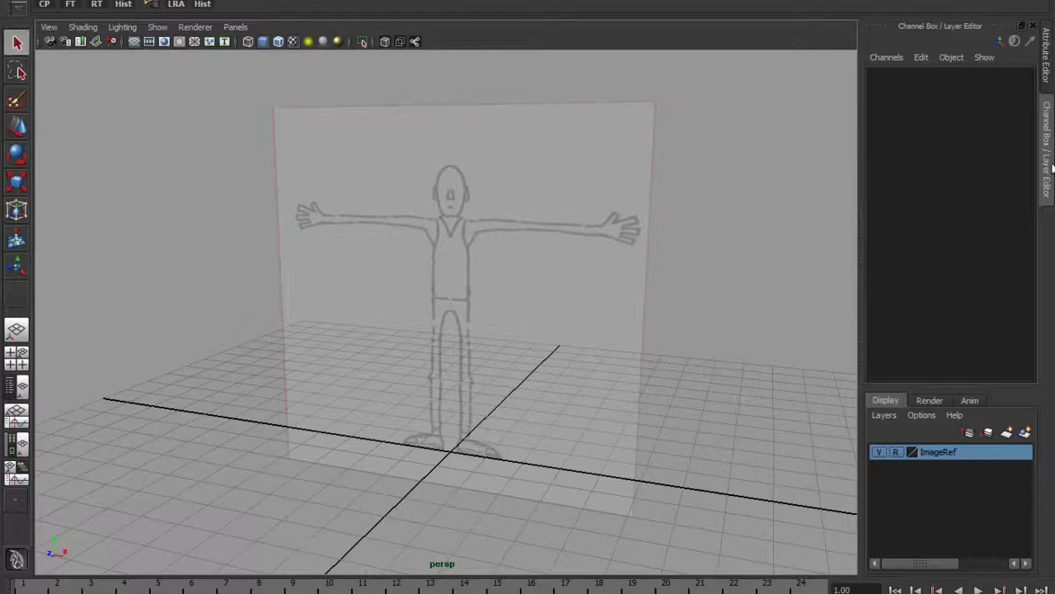
Open the preferences and examine the Time Slider settings and the Undo queue size.
click(1042, 588)
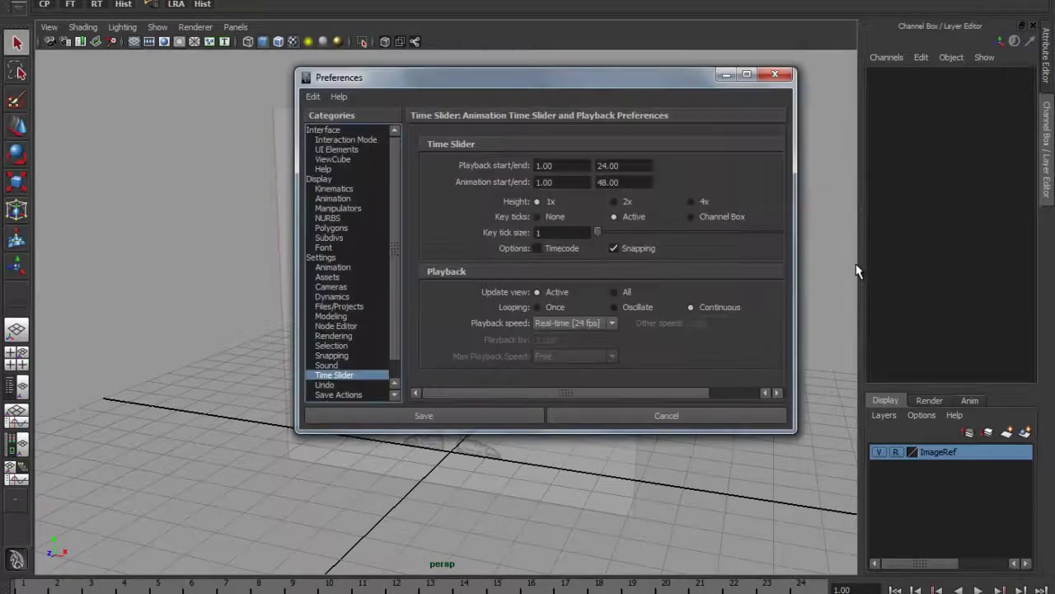
mouse_move(549, 85)
mouse_down()
mouse_move(565, 78)
mouse_move(552, 88)
mouse_up()
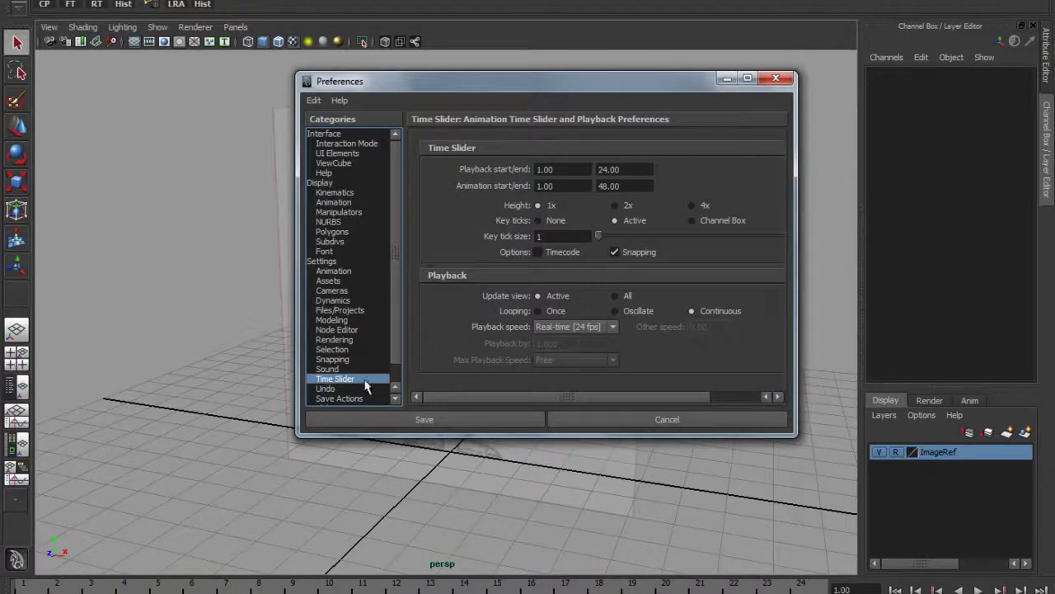
click(338, 388)
drag(563, 202, 502, 214)
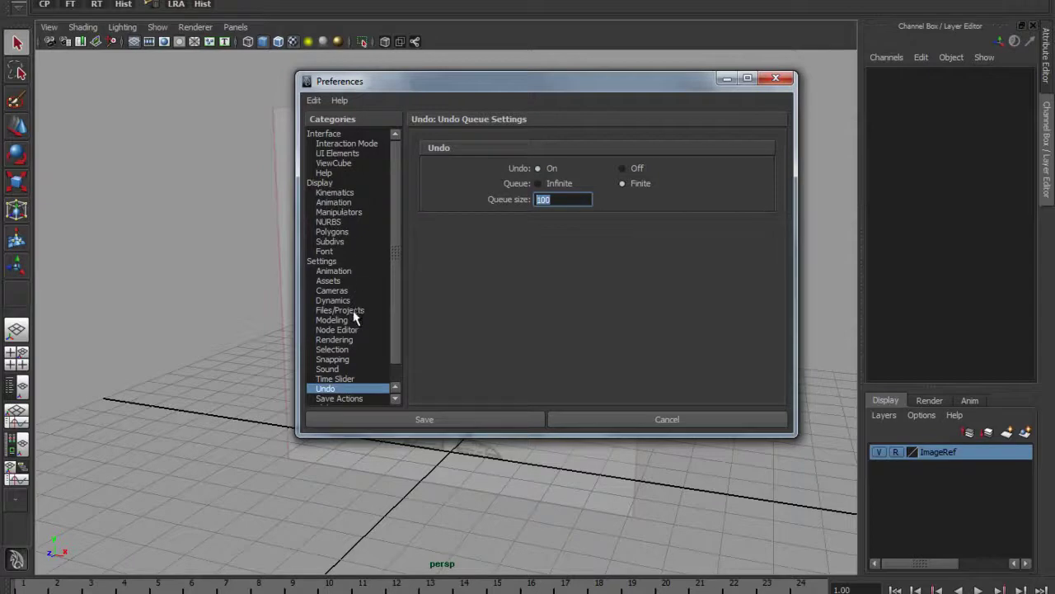
Set polygon faces to be selected with Whole face in the Selection preferences.
drag(413, 86, 613, 92)
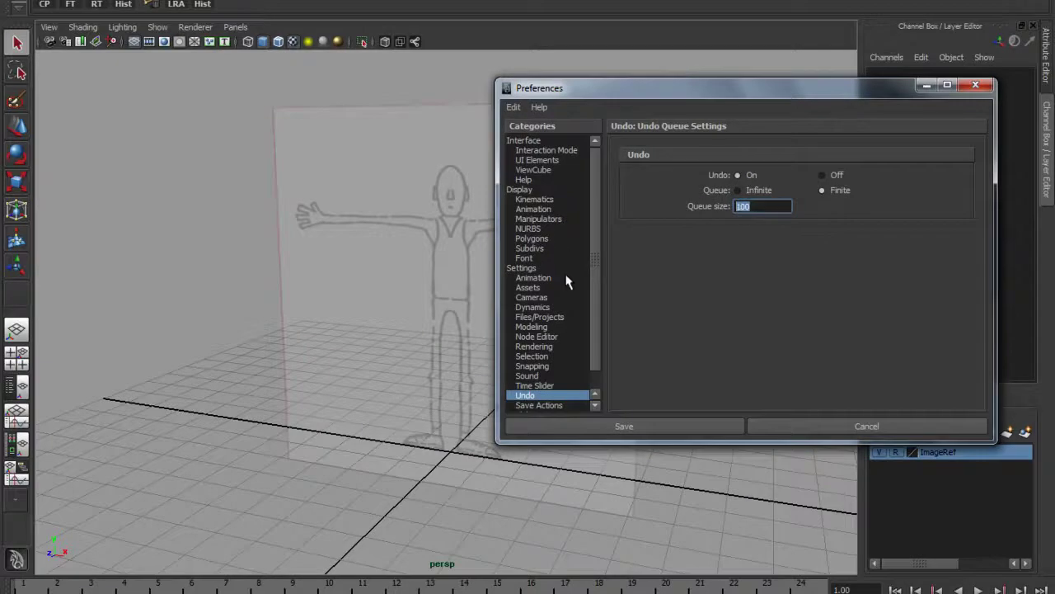
click(549, 358)
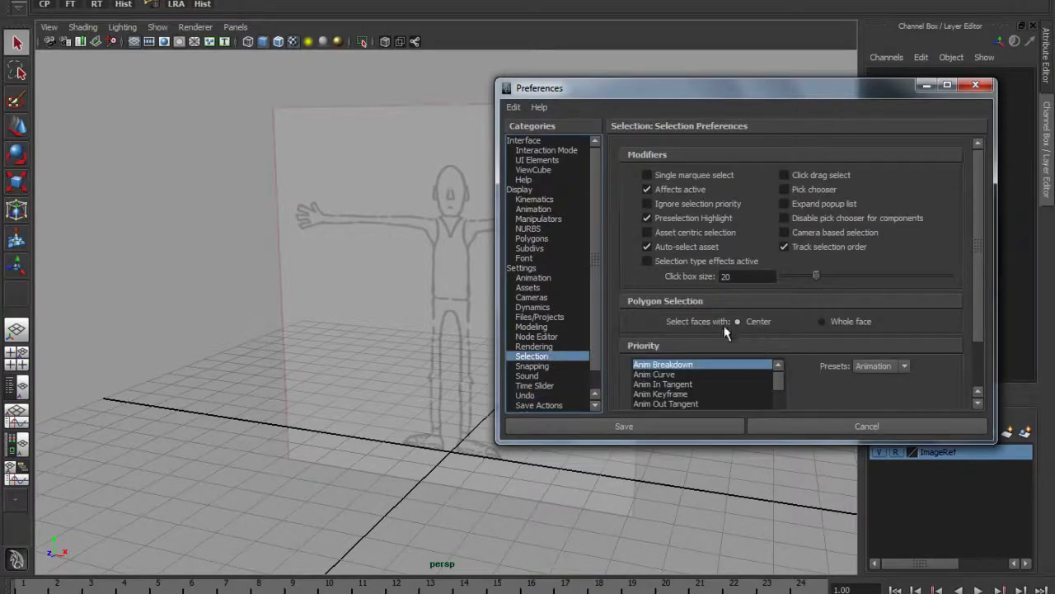
click(822, 322)
Create a polygon cylinder at the origin from reset options, with a reduced number of axis divisions.
alt+middle_drag(407, 343, 347, 288)
key(space)
click(327, 209)
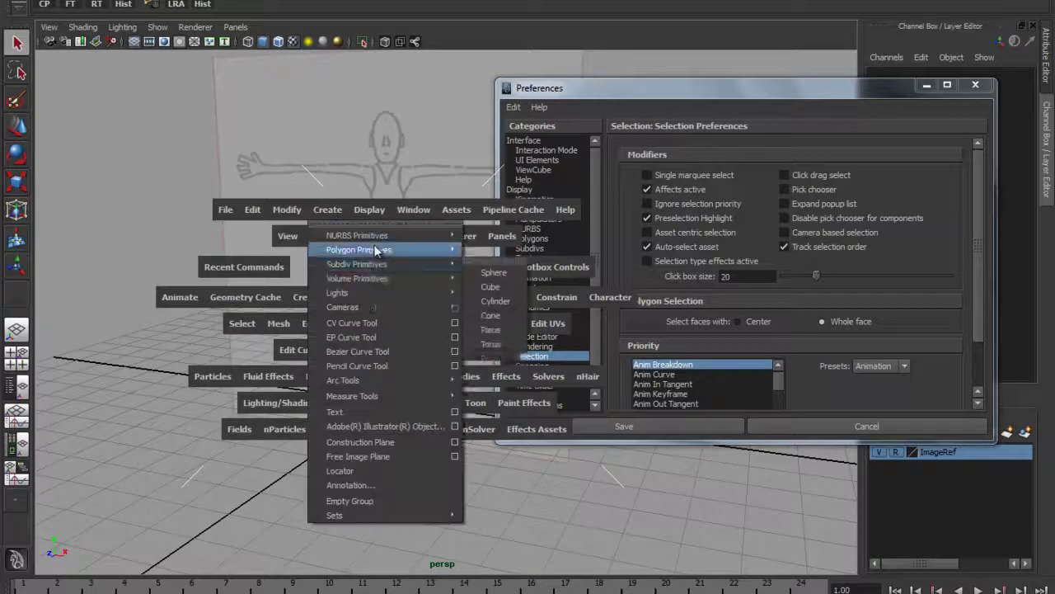
mouse_move(389, 252)
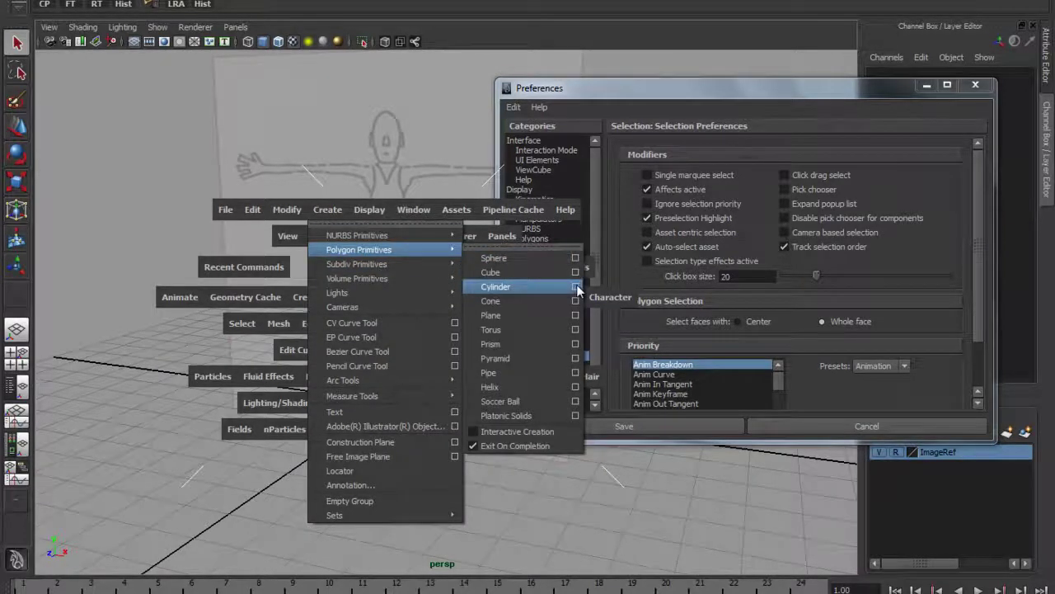
click(574, 287)
click(353, 187)
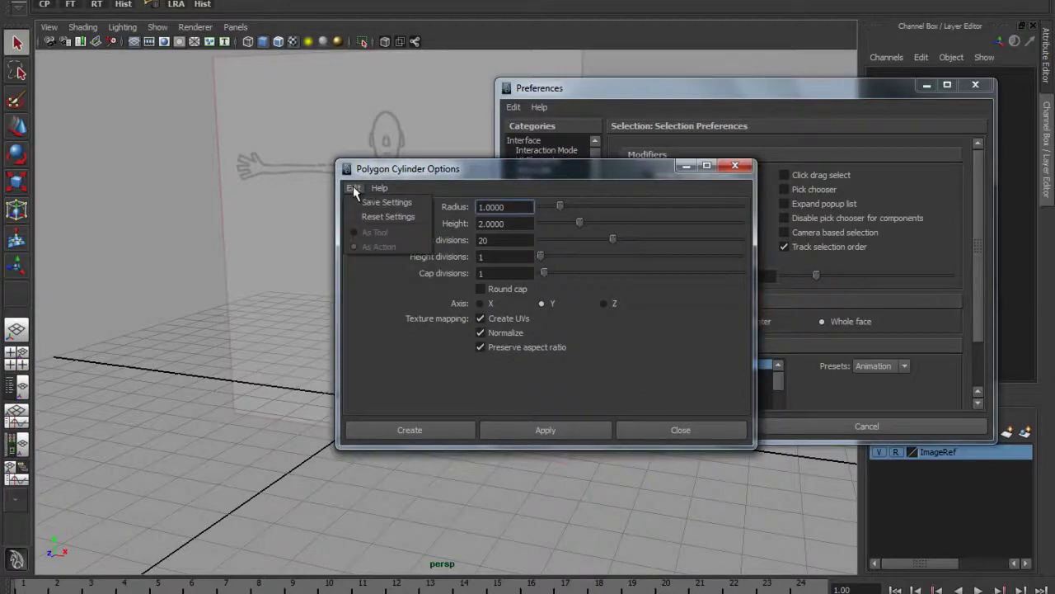
click(386, 213)
drag(493, 168, 422, 216)
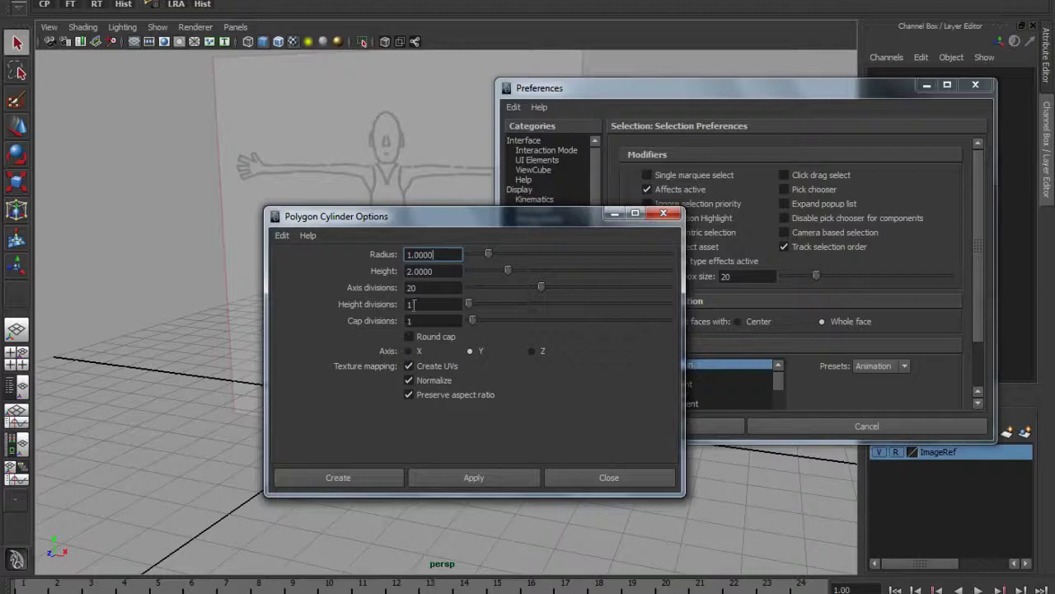
drag(544, 286, 490, 289)
click(363, 483)
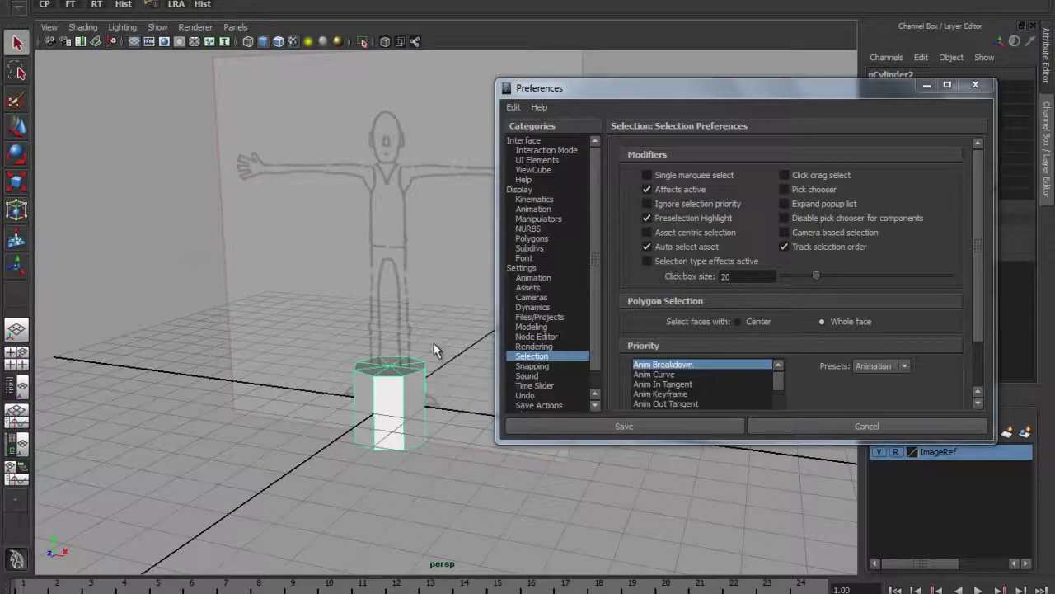
Switch the cylinder to face selection, test picking several side faces, and clear the selection.
right_drag(406, 393, 403, 423)
click(416, 409)
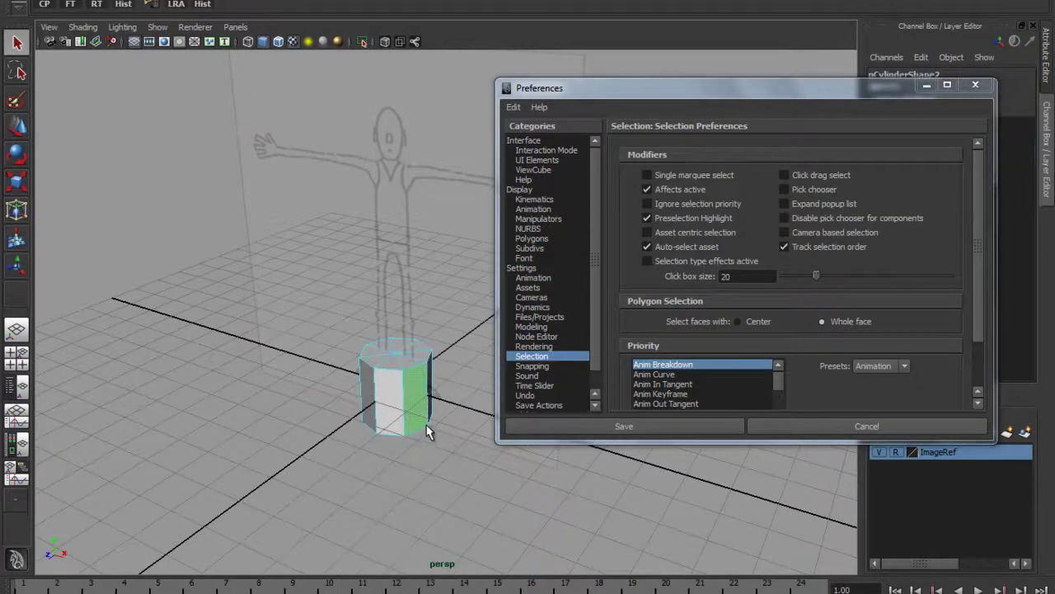
click(387, 398)
shift+double_click(368, 394)
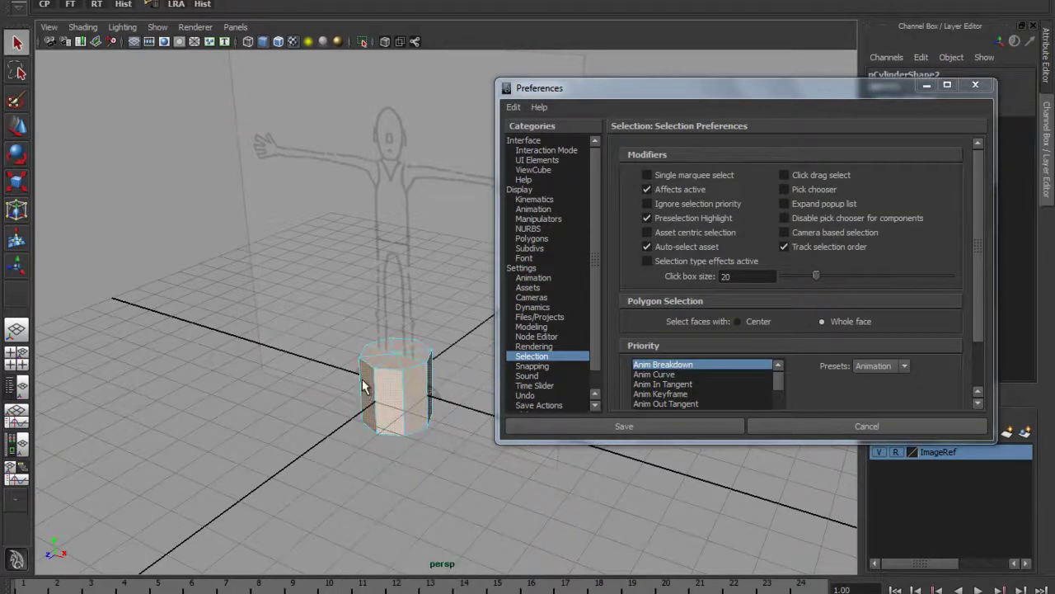
alt+drag(399, 394, 433, 365)
click(315, 321)
alt+drag(310, 402, 267, 401)
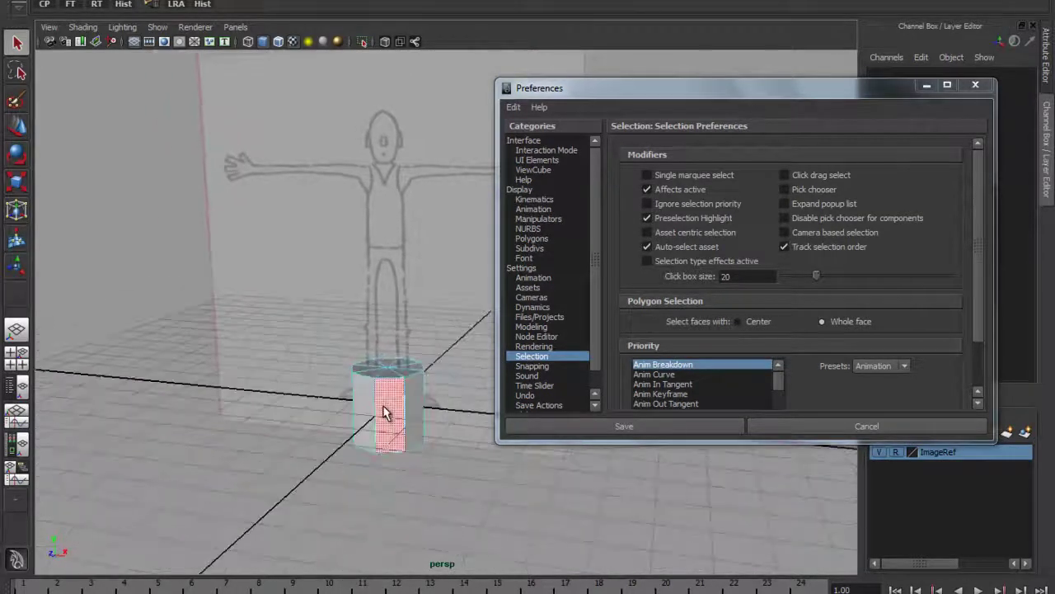
Set polygon faces to be selected with Center and close the preferences.
click(737, 321)
alt+drag(455, 417, 363, 321)
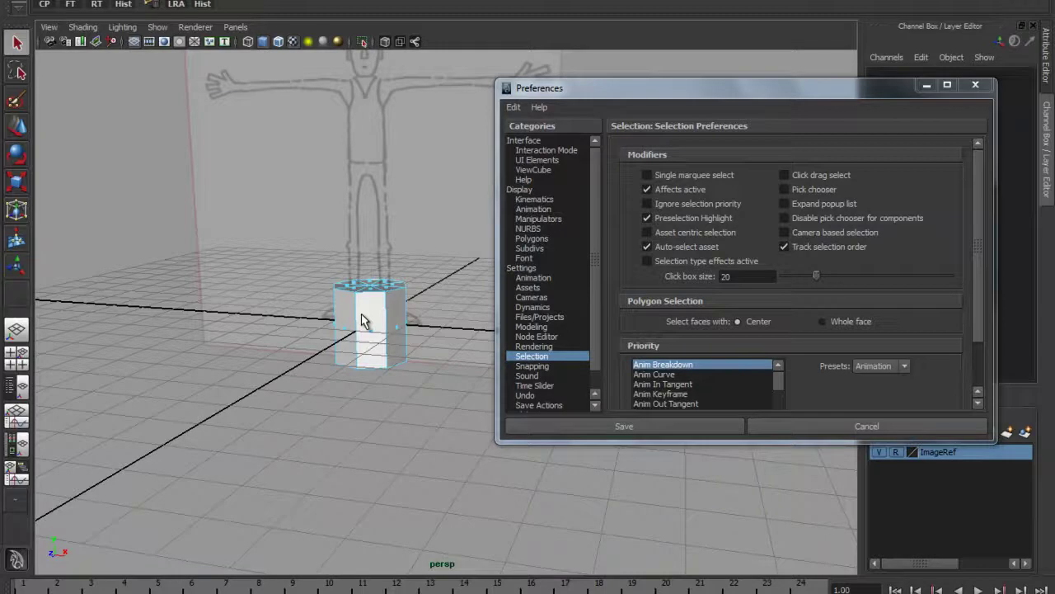
mouse_move(356, 359)
alt+mouse_down()
mouse_move(348, 353)
mouse_move(369, 353)
alt+mouse_up()
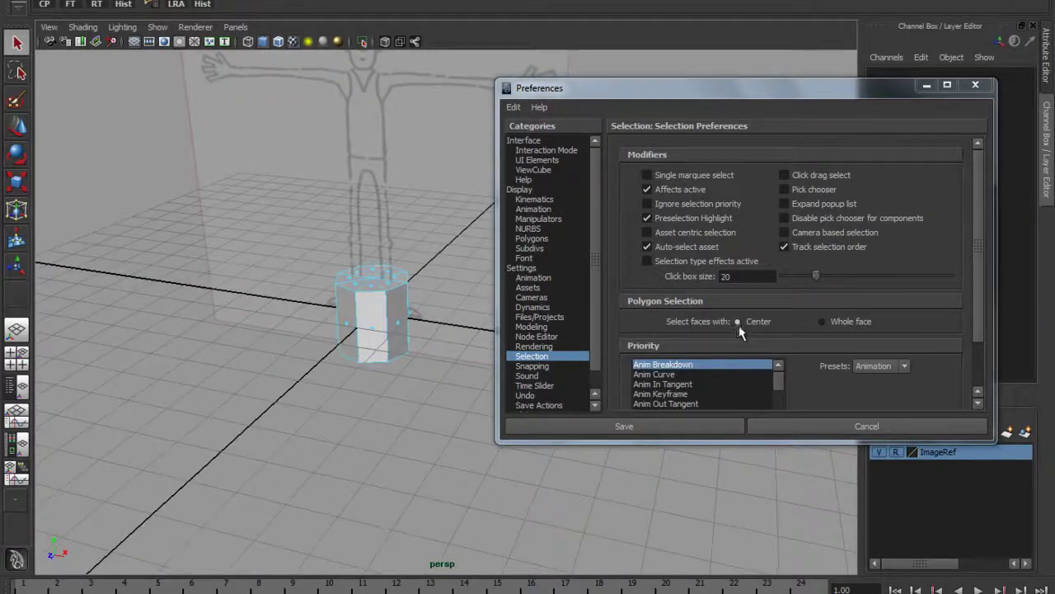
click(976, 85)
Show the scene in wireframe and select the faces of the cylinder's bottom cap by their center points.
mouse_move(379, 312)
right_down()
mouse_move(378, 356)
mouse_move(378, 306)
right_up()
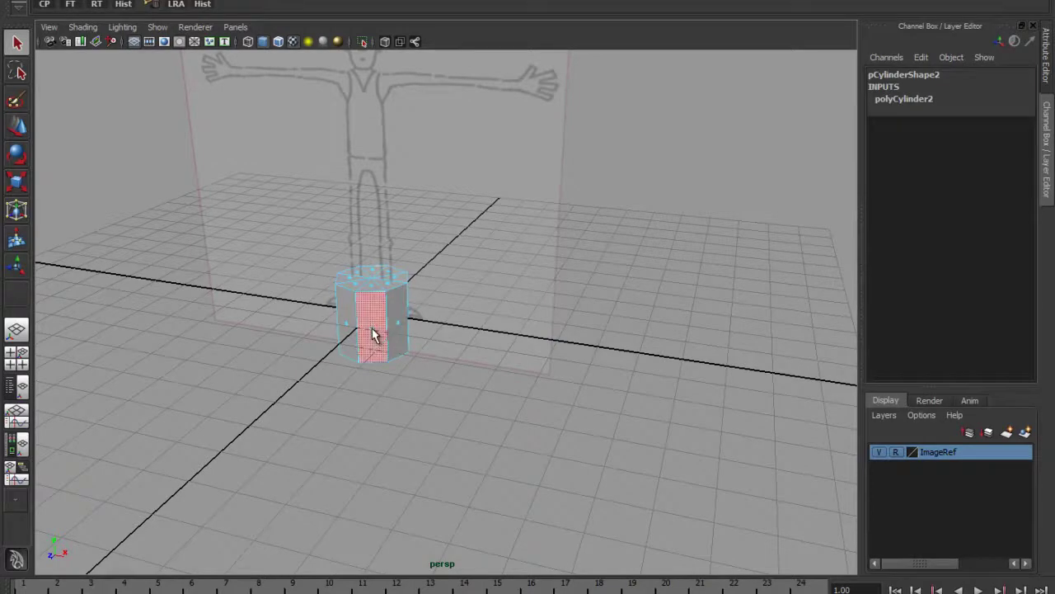
alt+drag(381, 348, 345, 371)
key(4)
scroll(345, 368, up, 6)
alt+middle_drag(350, 368, 470, 303)
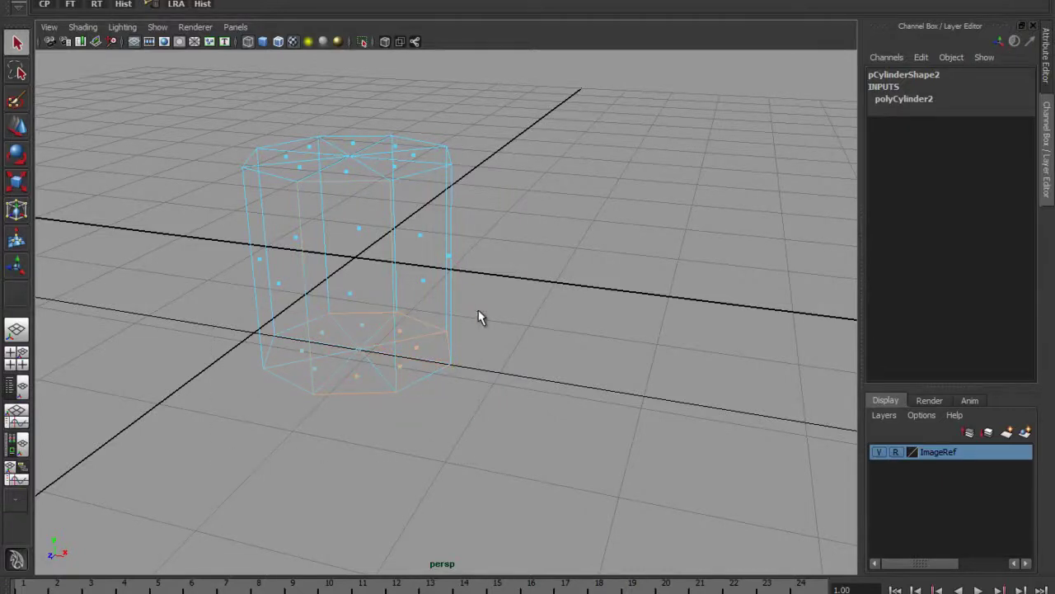
drag(483, 318, 158, 418)
drag(496, 316, 503, 304)
alt+drag(328, 384, 372, 352)
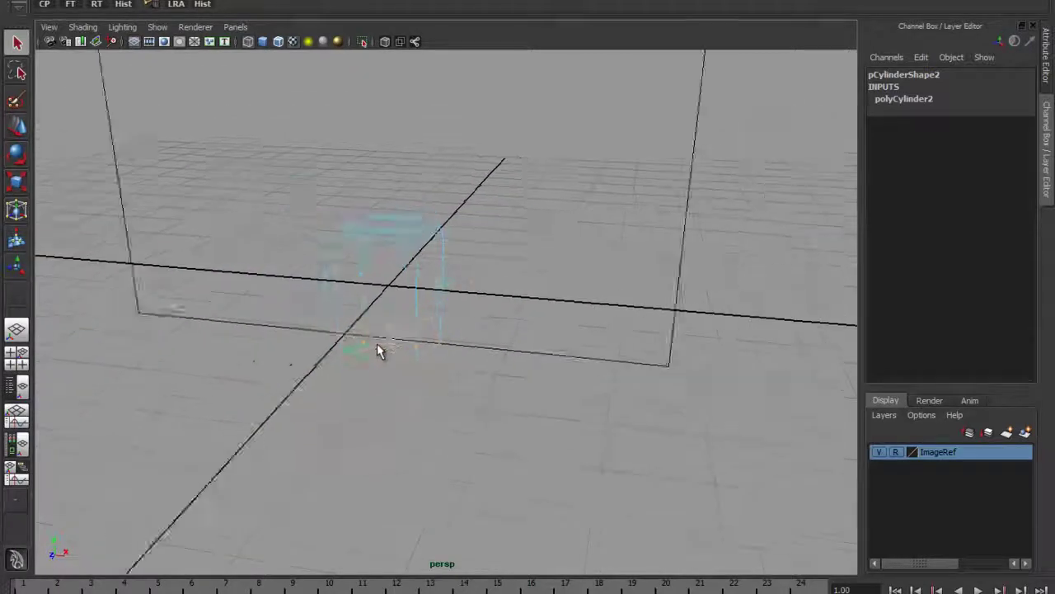
alt+middle_drag(377, 345, 433, 319)
alt+drag(428, 353, 443, 346)
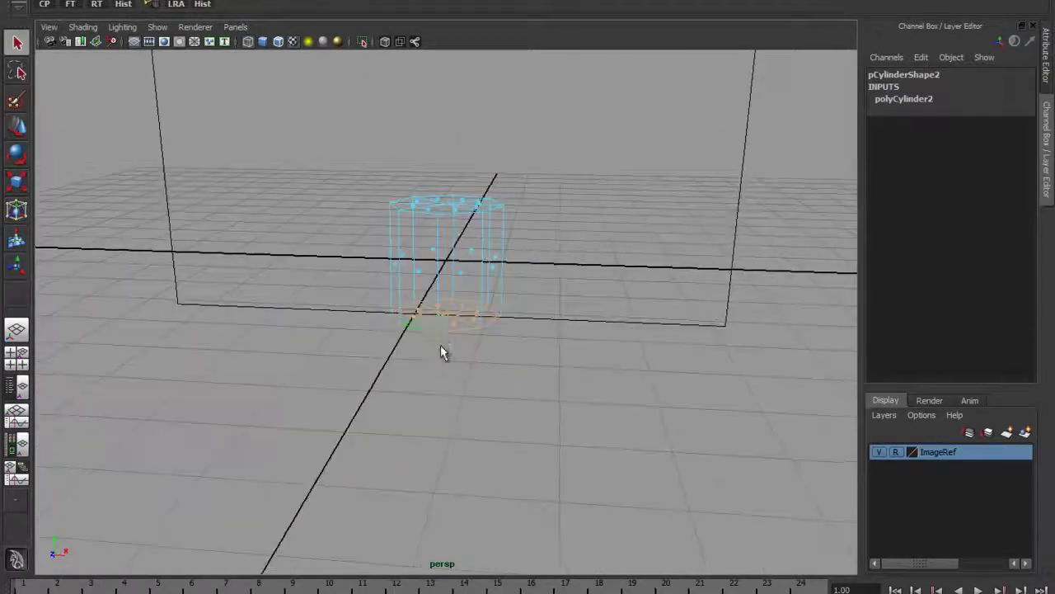
Return the viewport from wireframe to textured shading.
alt+middle_drag(448, 286, 437, 308)
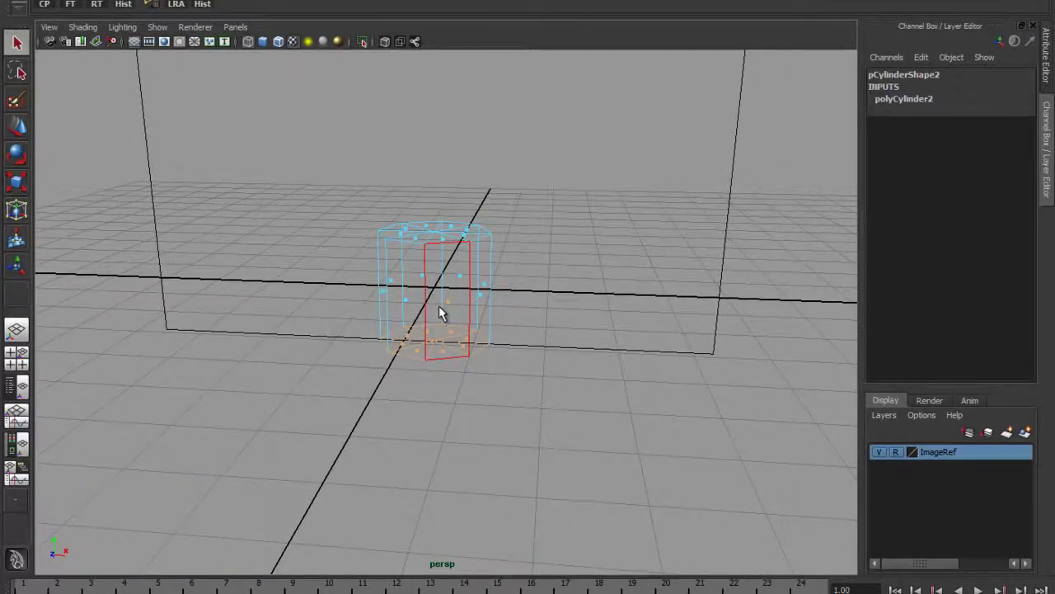
alt+drag(417, 318, 401, 353)
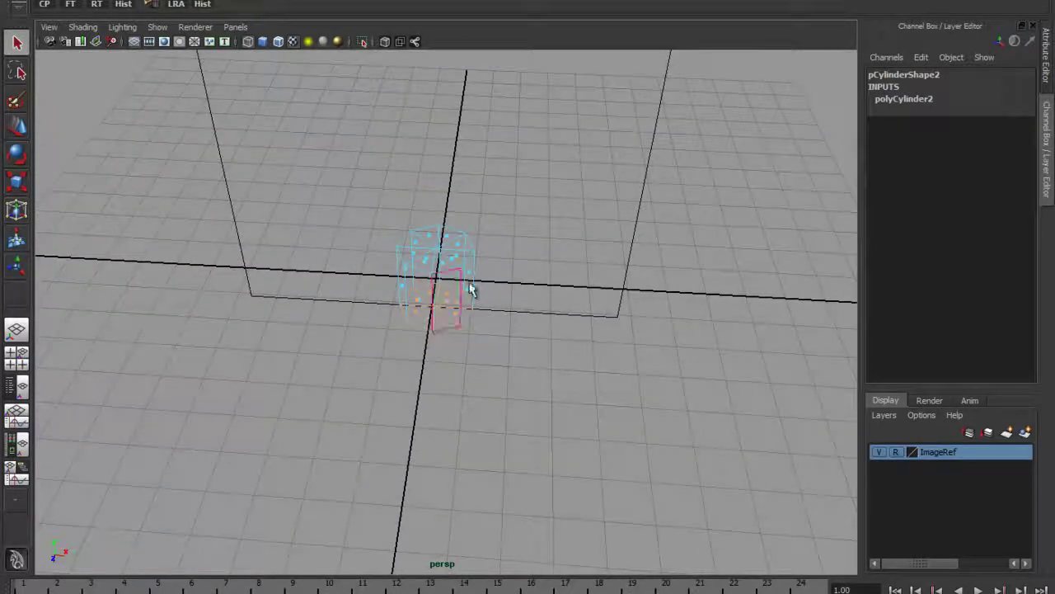
alt+drag(471, 288, 461, 335)
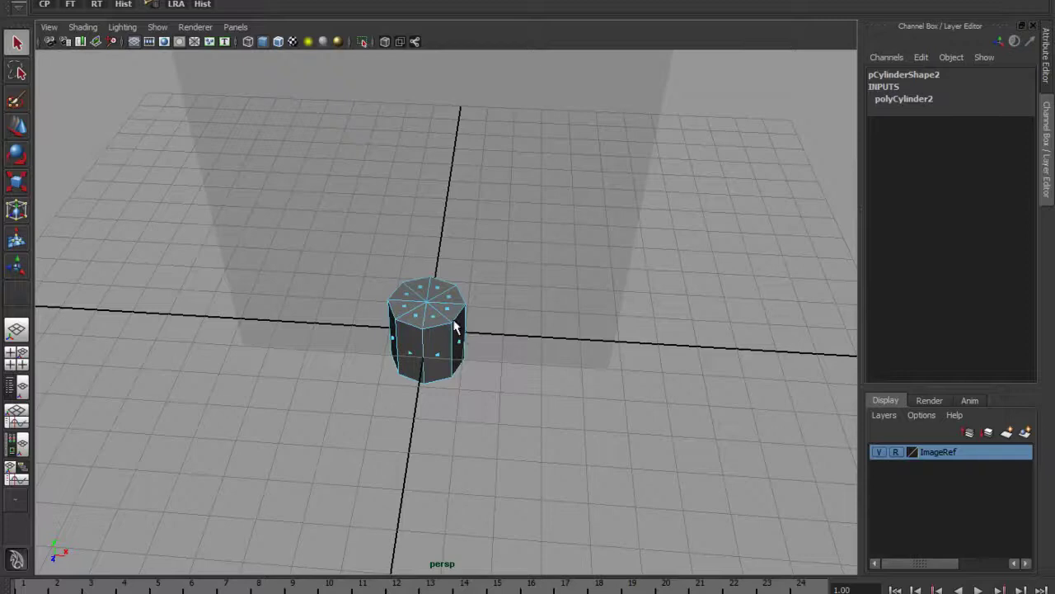
key(6)
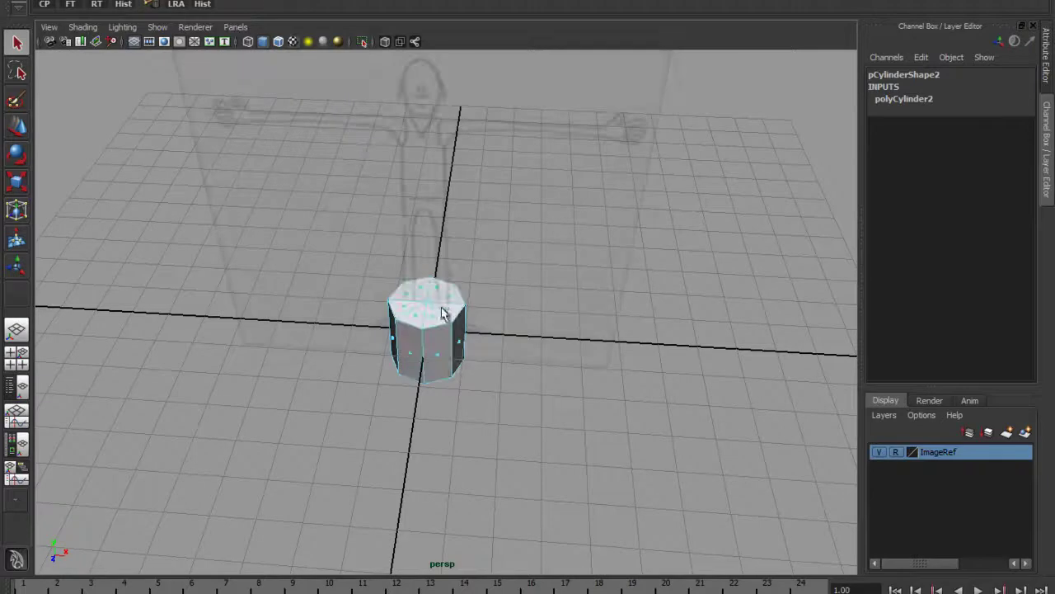
Activate the Move tool on the selected cylinder faces, comparing it briefly with the Rotate tool.
key(alt+space)
click(17, 128)
alt+drag(448, 239, 306, 322)
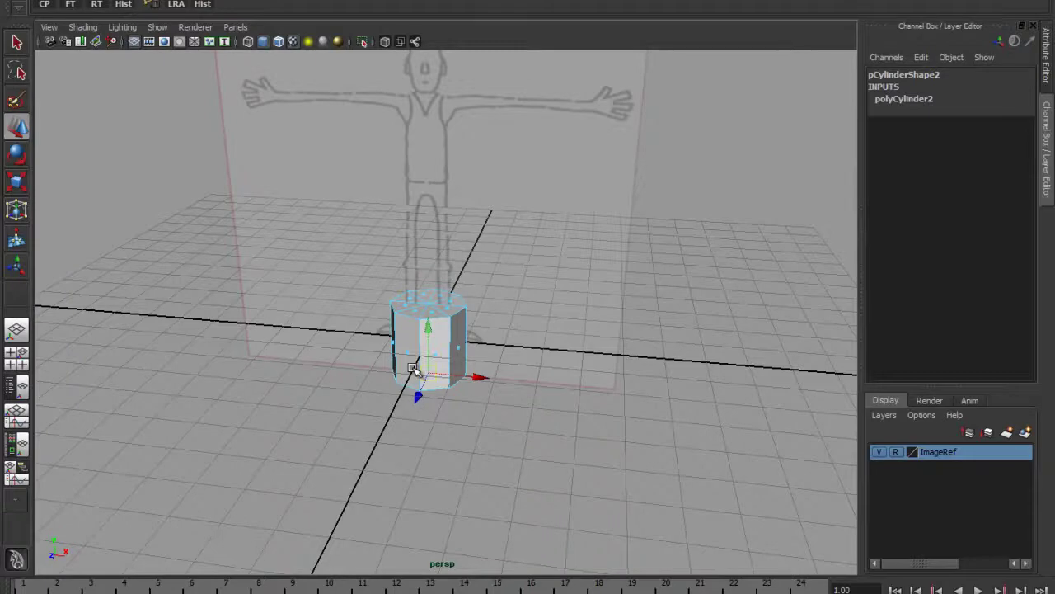
alt+drag(487, 352, 438, 343)
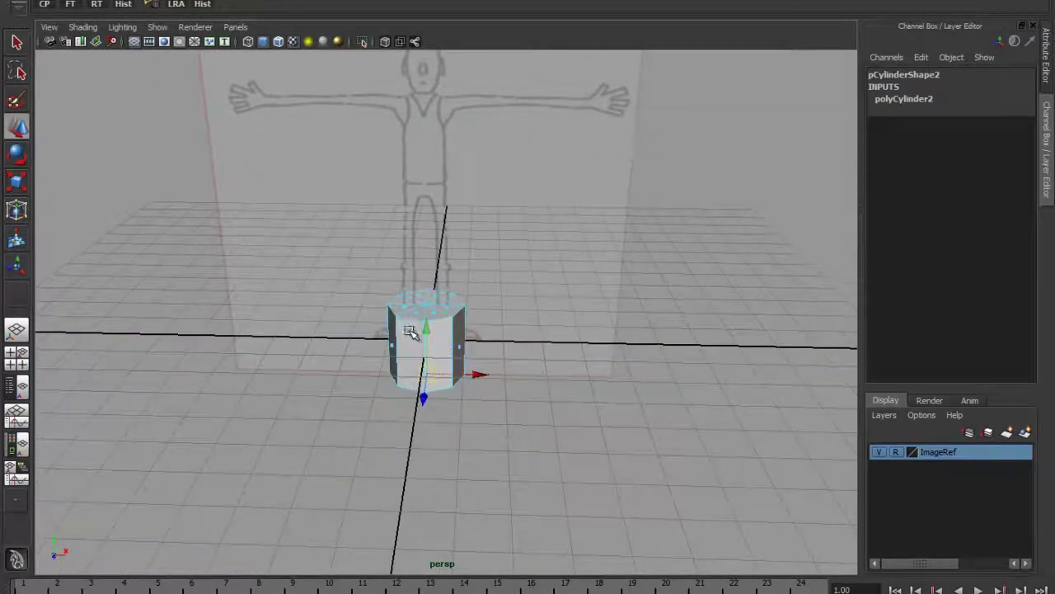
scroll(412, 336, down, 3)
alt+middle_drag(428, 325, 421, 354)
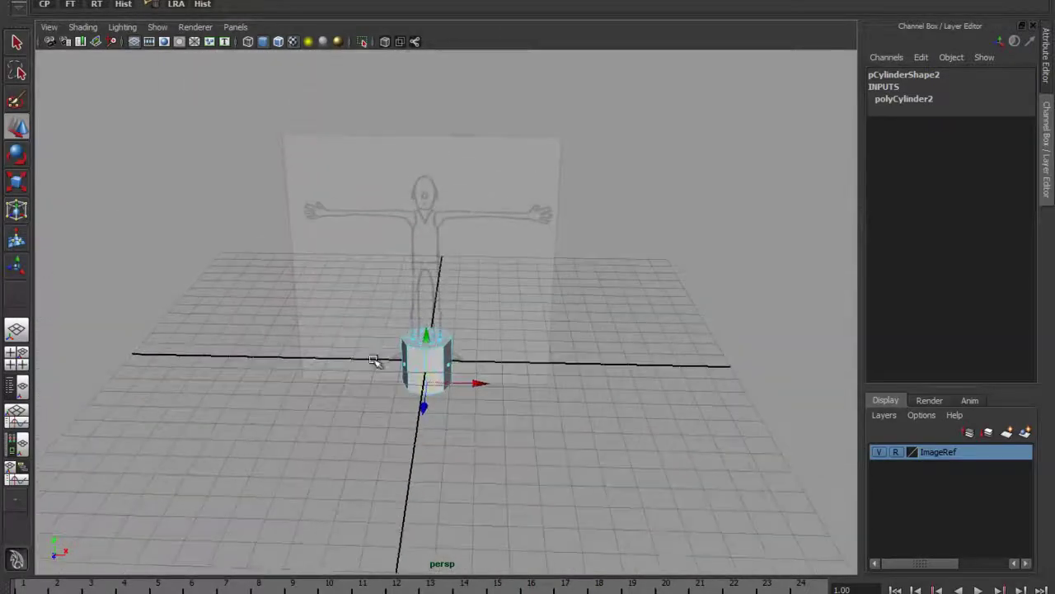
click(18, 155)
click(18, 129)
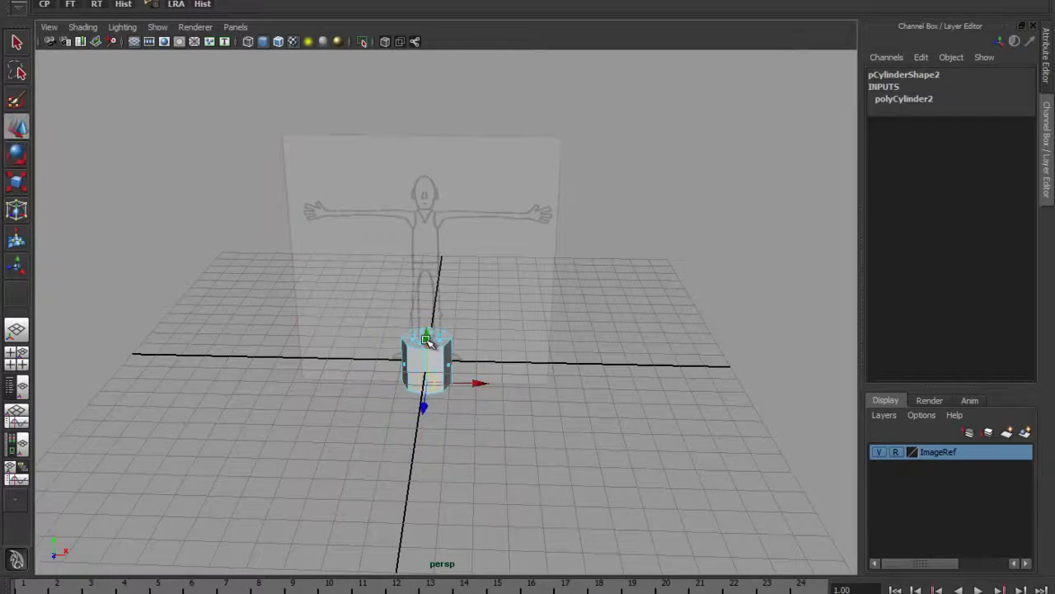
Try moving the selected cylinder faces upward along the Y axis, undoing each move.
drag(428, 341, 424, 208)
key(ctrl+z)
right_drag(449, 370, 494, 341)
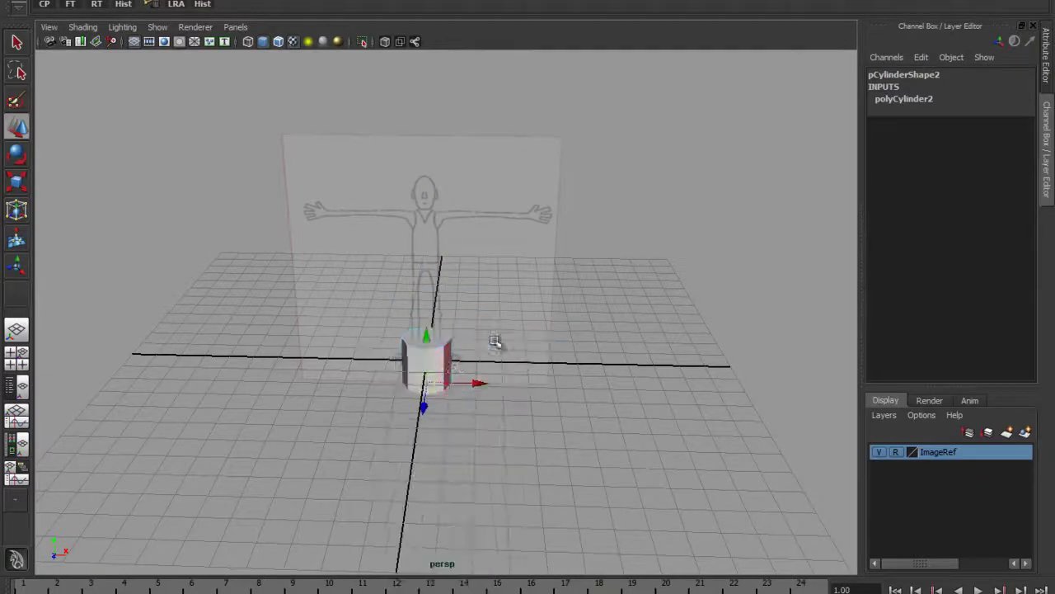
drag(427, 337, 424, 237)
key(ctrl+z)
Select the whole cylinder and raise it to Translate Y 4.9, over the reference figure's torso.
click(465, 347)
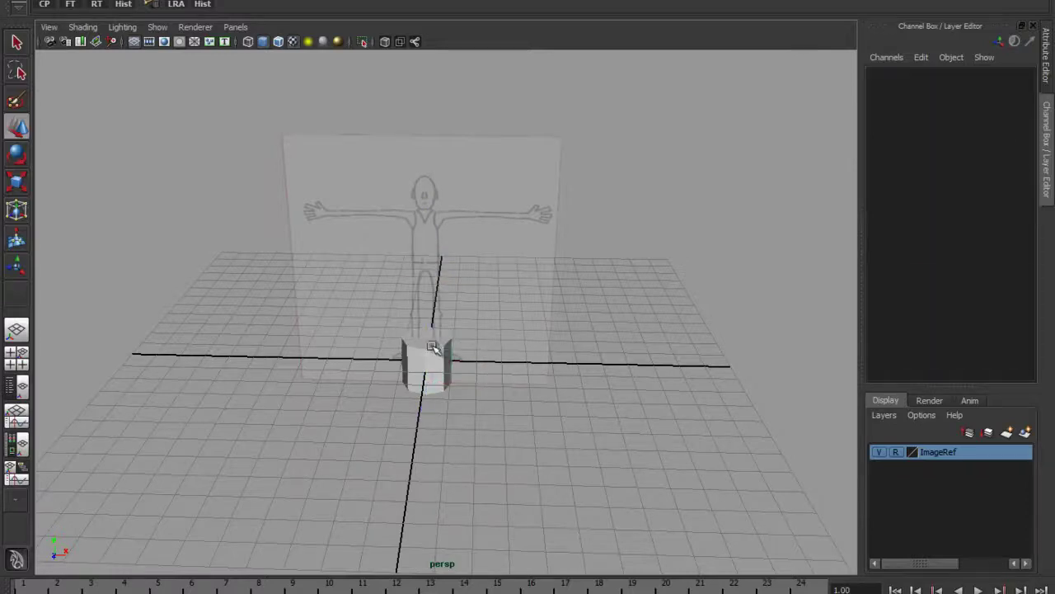
click(450, 356)
drag(430, 315, 426, 193)
key(f)
alt+drag(461, 314, 448, 278)
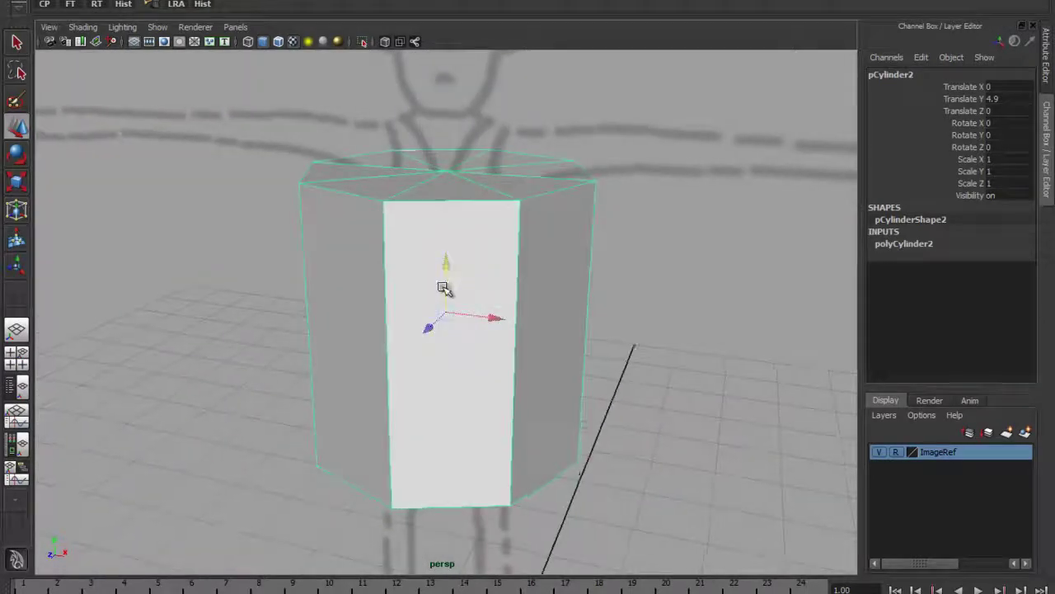
scroll(455, 298, down, 5)
alt+middle_drag(458, 301, 490, 310)
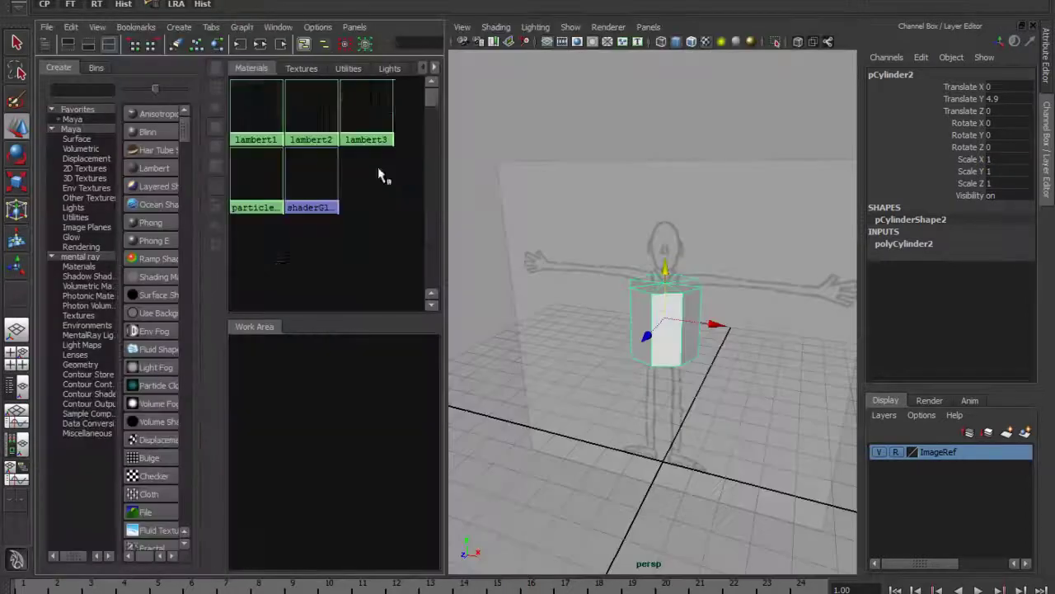
Assign the lambert2 material from the Hypershade to the cylinder.
middle_drag(320, 125, 659, 323)
alt+drag(610, 357, 653, 318)
key(space)
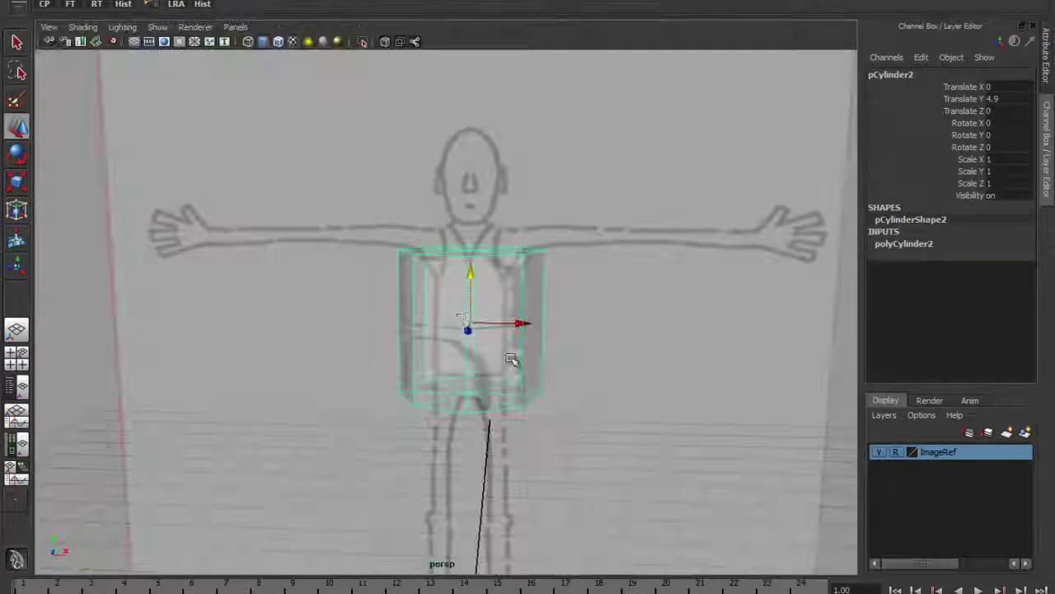
mouse_move(468, 325)
alt+mouse_down()
mouse_move(384, 354)
mouse_move(517, 345)
mouse_move(471, 338)
alt+mouse_up()
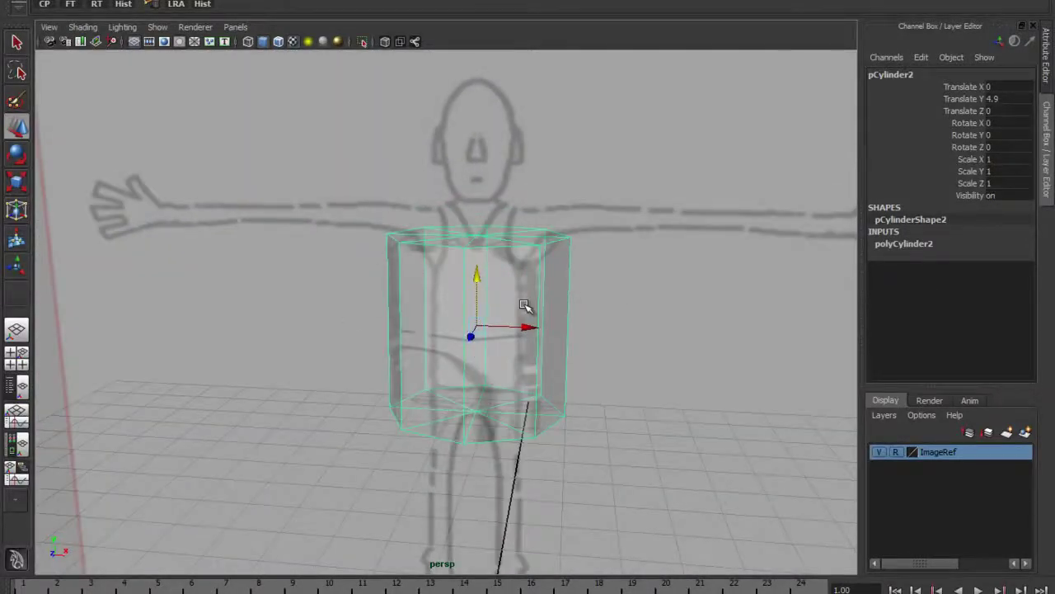
Scale the cylinder uniformly to 0.52 so it matches the width of the reference torso.
alt+drag(525, 305, 488, 270)
click(17, 156)
click(16, 180)
drag(478, 325, 466, 354)
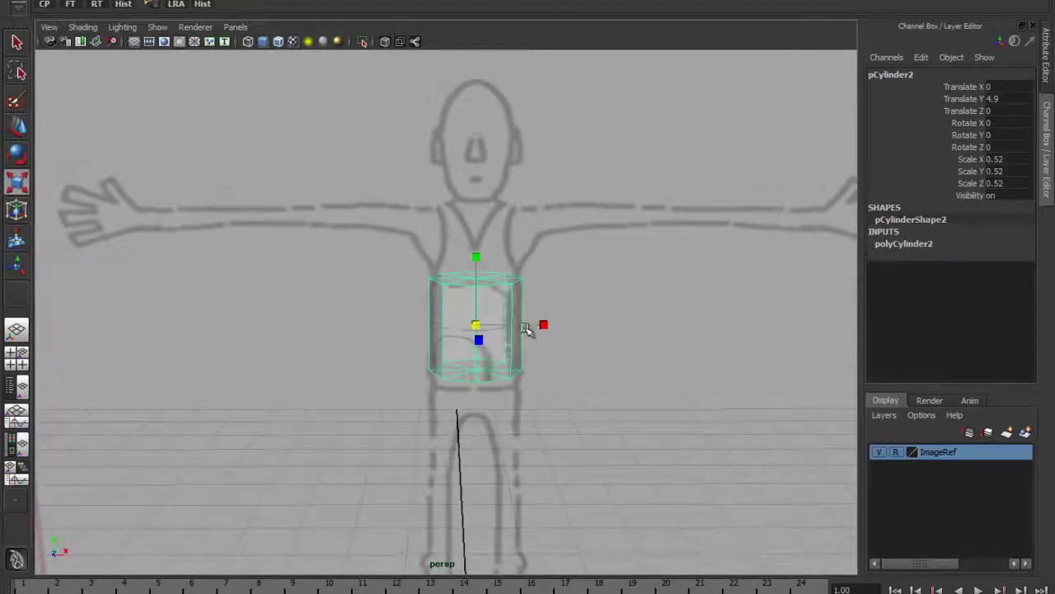
In the front view, stretch the cylinder vertically to a Scale Y of 1.027 to fit the torso's height.
key(space)
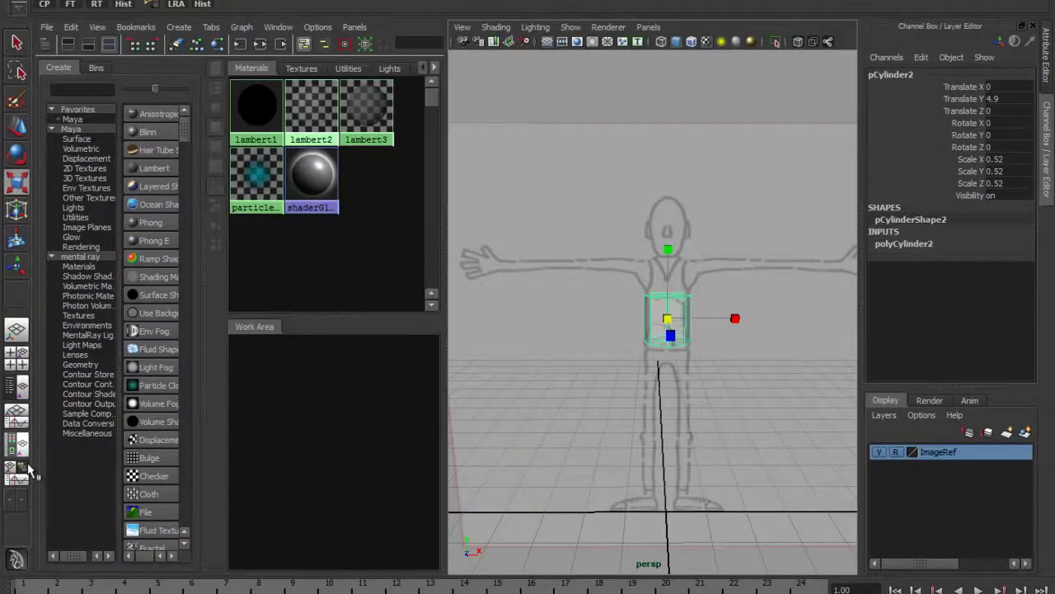
click(16, 363)
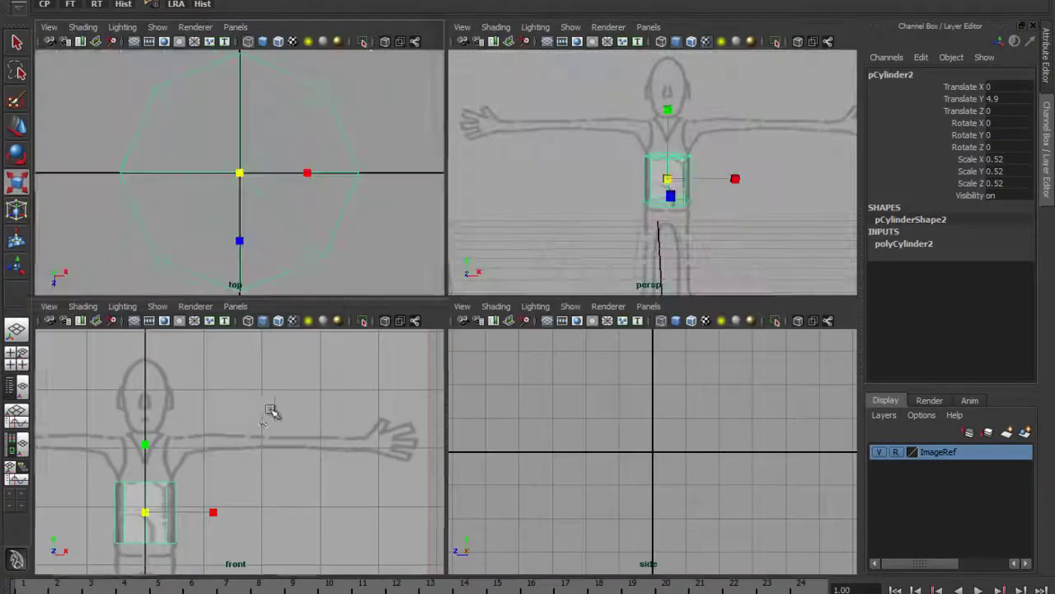
key(space)
alt+middle_drag(280, 357, 517, 251)
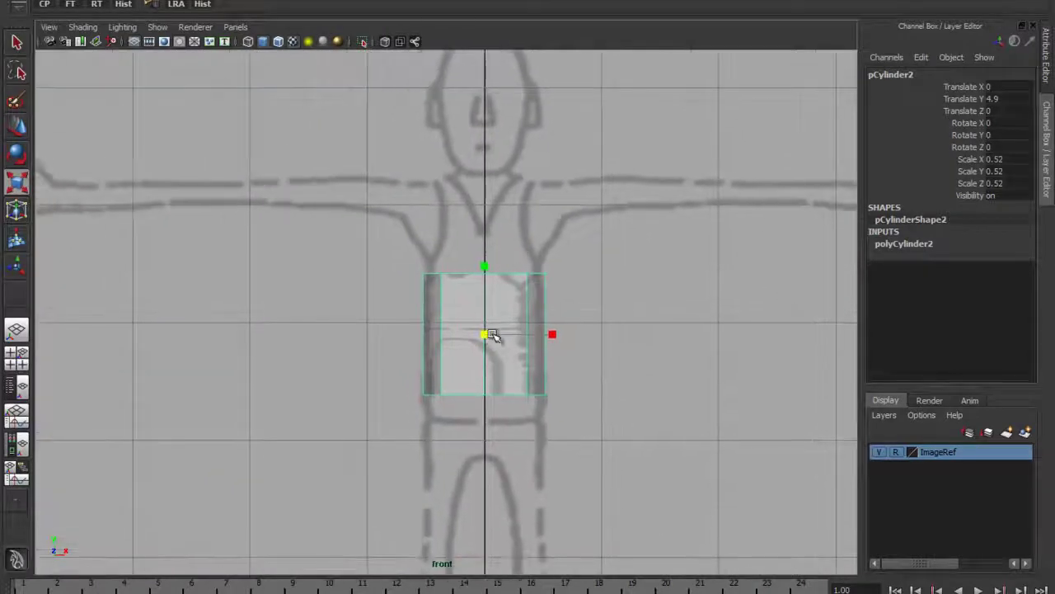
drag(484, 266, 499, 163)
drag(484, 267, 487, 280)
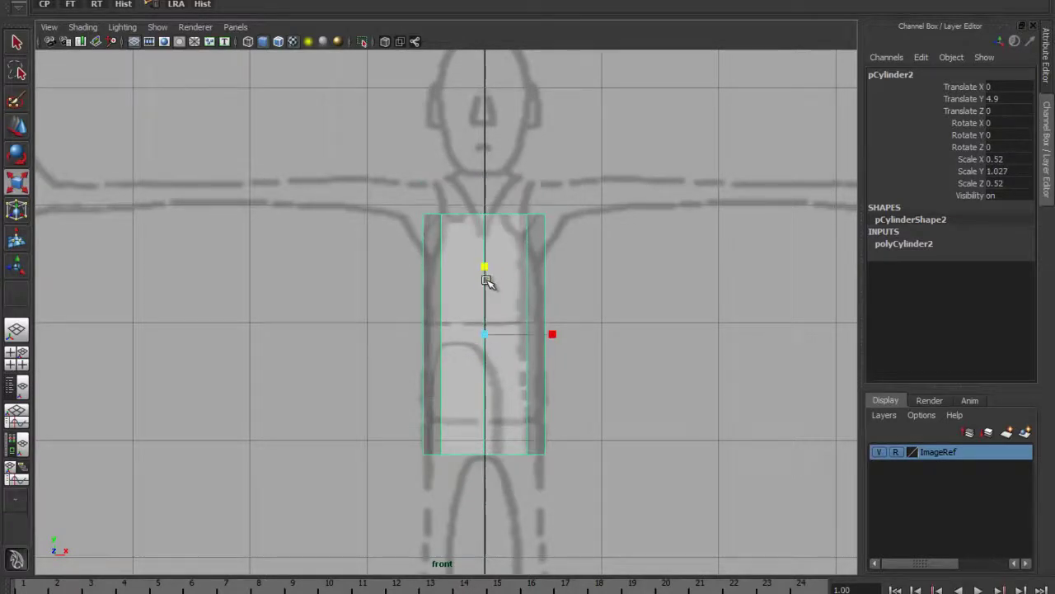
Return to the perspective view and assign the lambert3 material from the Hypershade to the cylinder.
key(space)
key(space)
alt+drag(606, 219, 480, 271)
key(space)
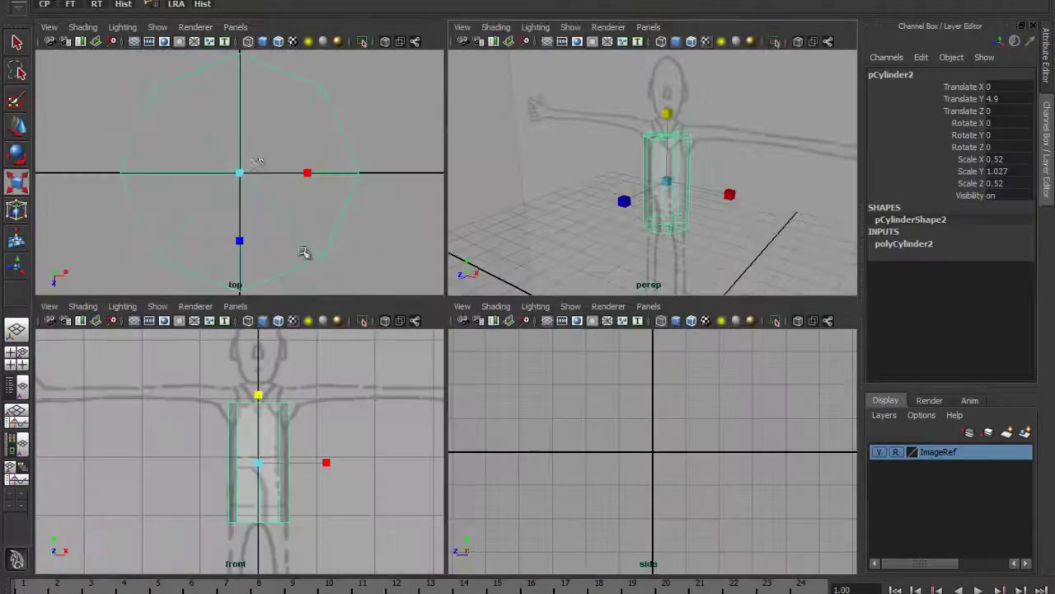
key(space)
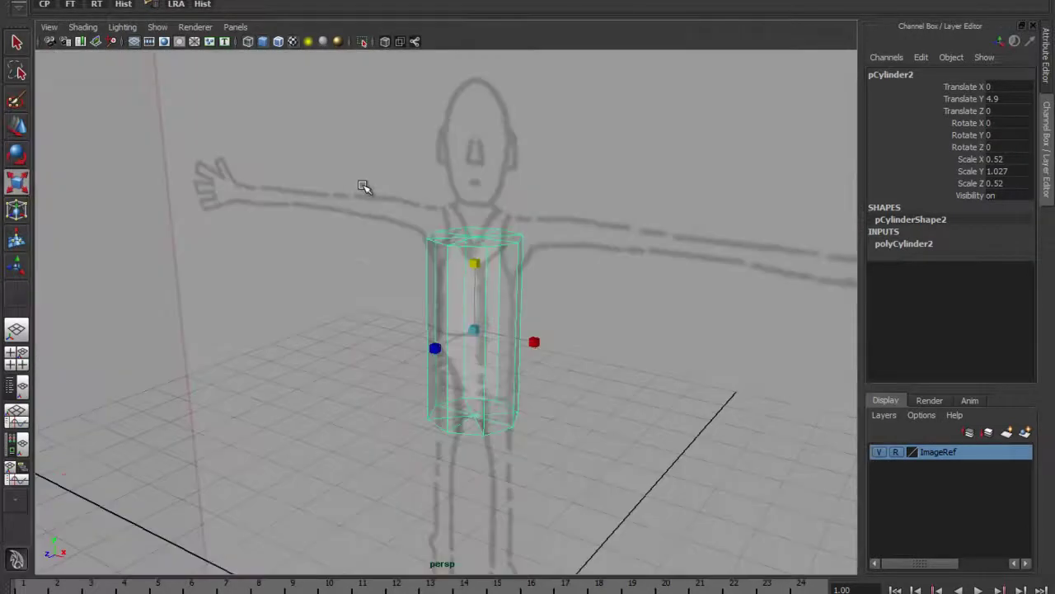
key(space)
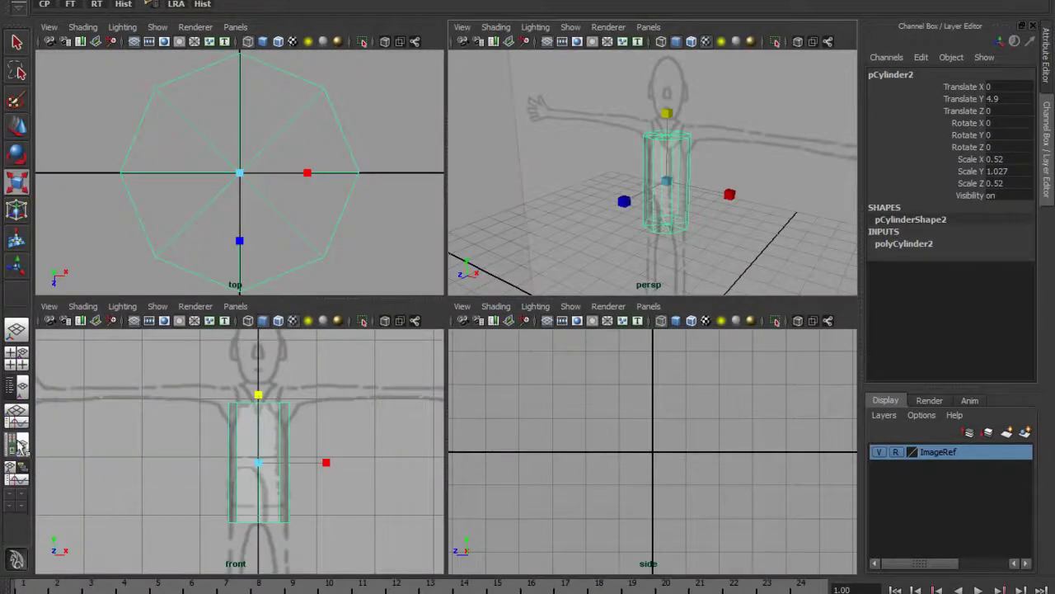
click(18, 445)
mouse_move(371, 111)
middle_down()
mouse_move(455, 185)
mouse_move(680, 297)
middle_up()
alt+drag(564, 321, 676, 322)
scroll(675, 321, up, 2)
key(space)
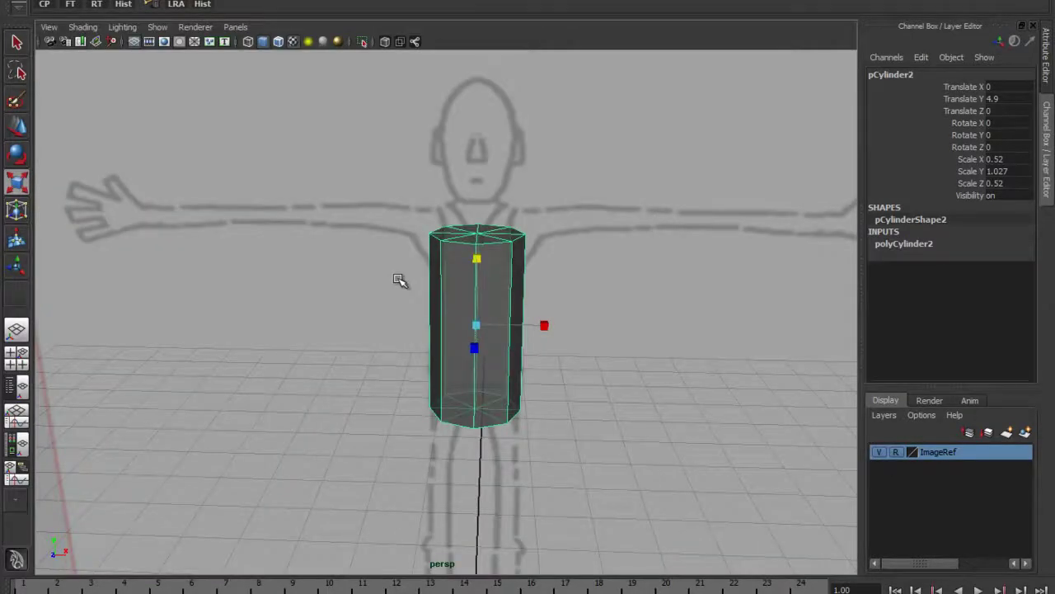
Move the cylinder up to Translate Y 5.183 with the Move tool.
alt+drag(393, 286, 406, 239)
click(17, 127)
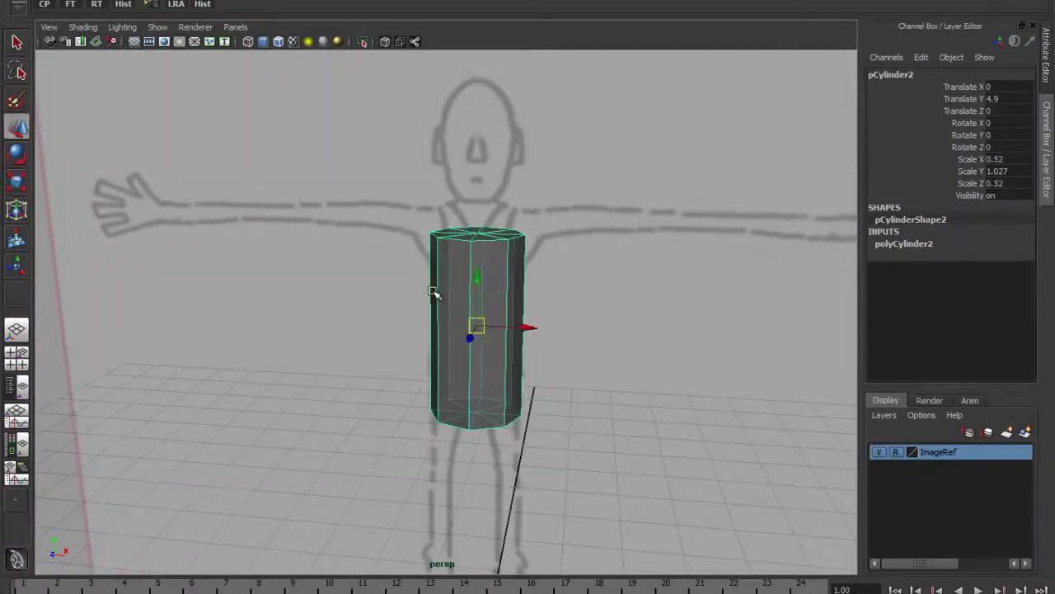
drag(478, 280, 495, 370)
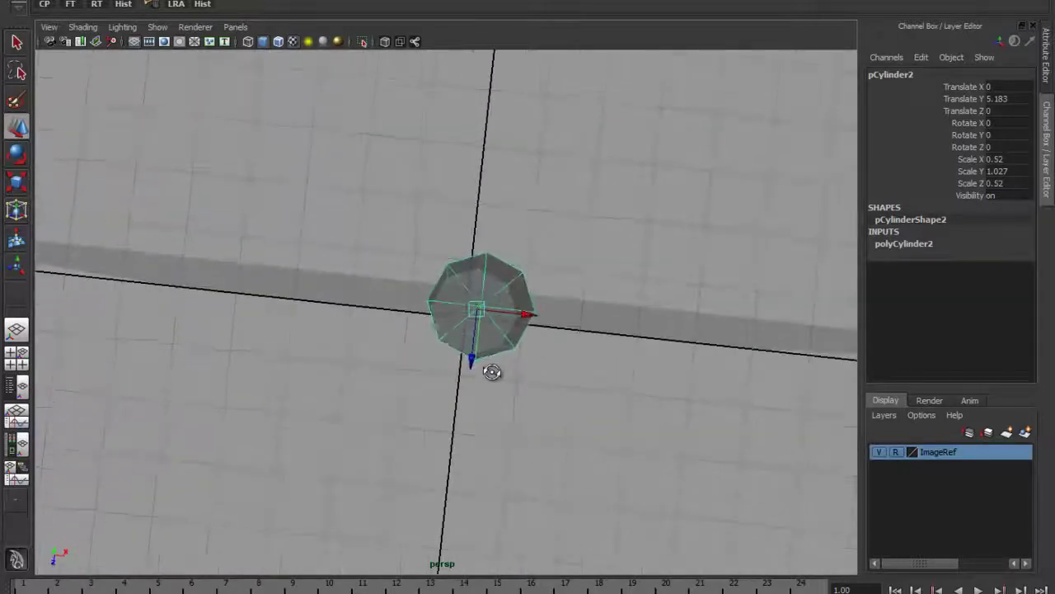
Select the radial edges of the cylinder's end caps in edge mode and delete them.
right_drag(497, 331, 509, 301)
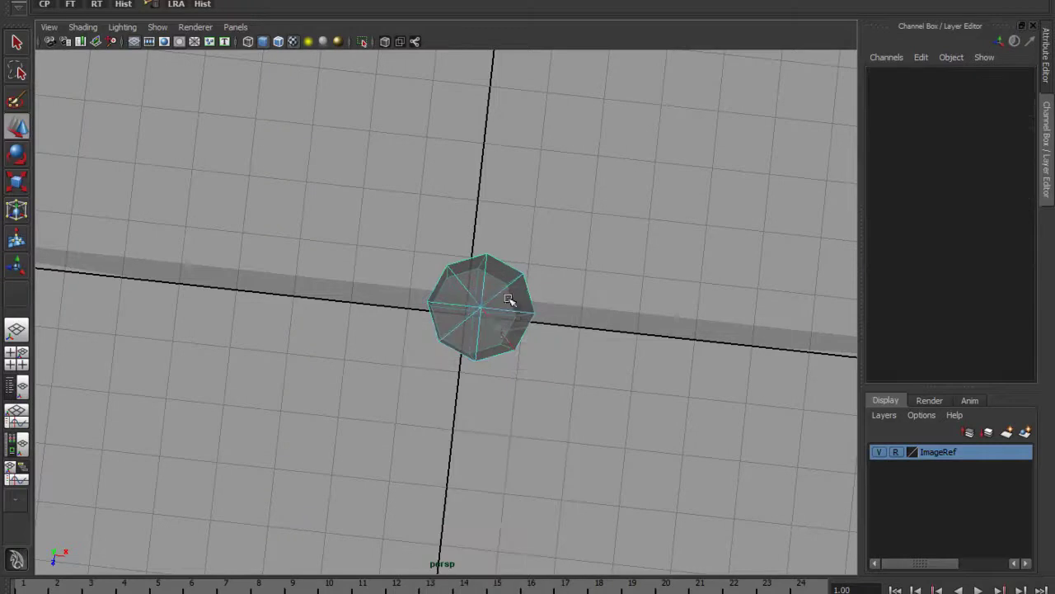
drag(491, 320, 462, 300)
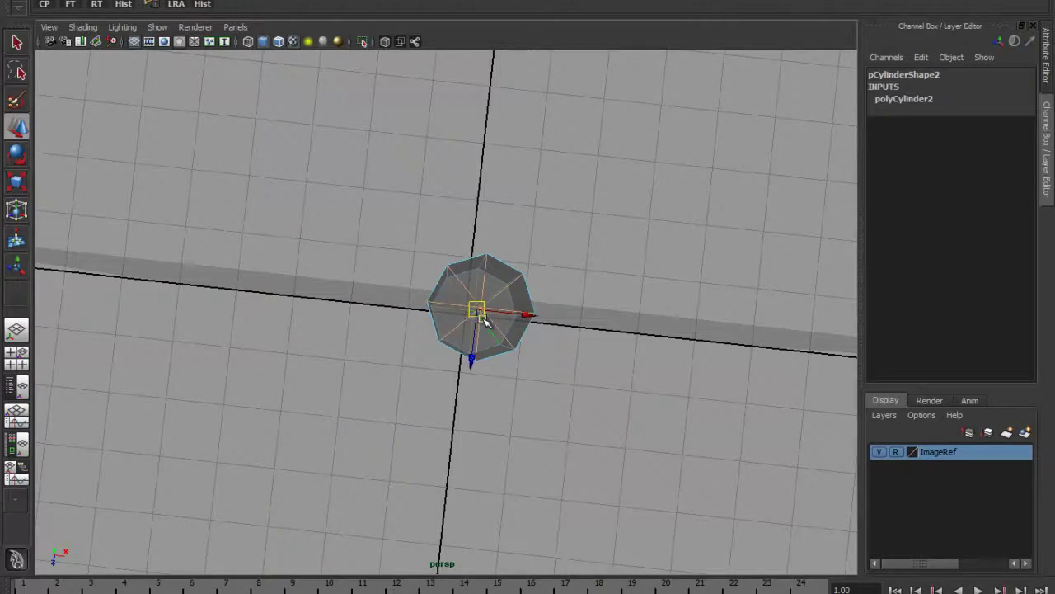
click(494, 321)
alt+drag(482, 326, 486, 261)
Detach the Edit Mesh commands into a floating window placed beside the cylinder.
key(space)
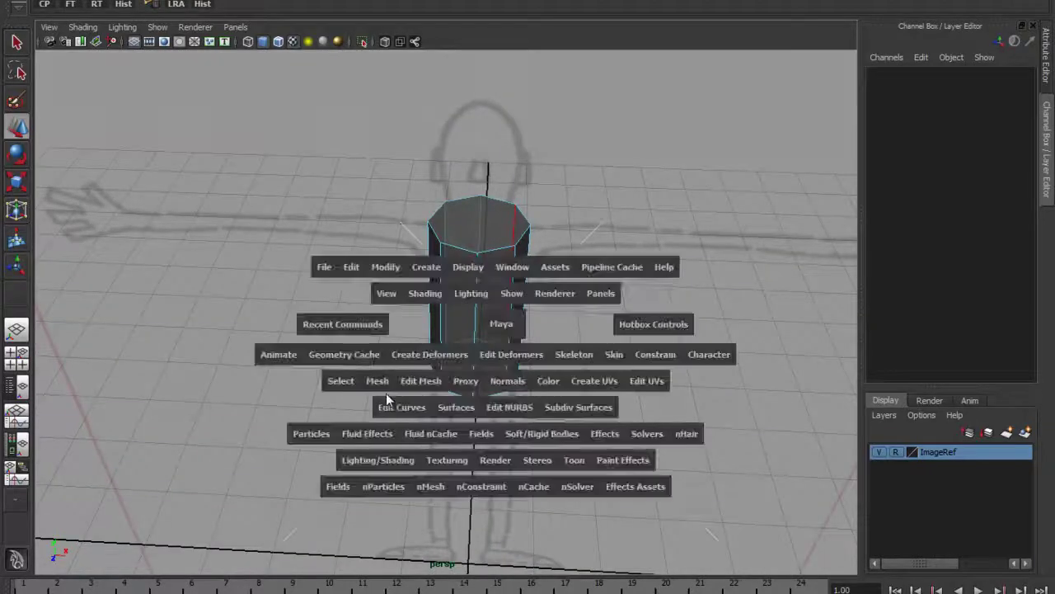
click(421, 380)
click(449, 195)
drag(458, 183, 219, 116)
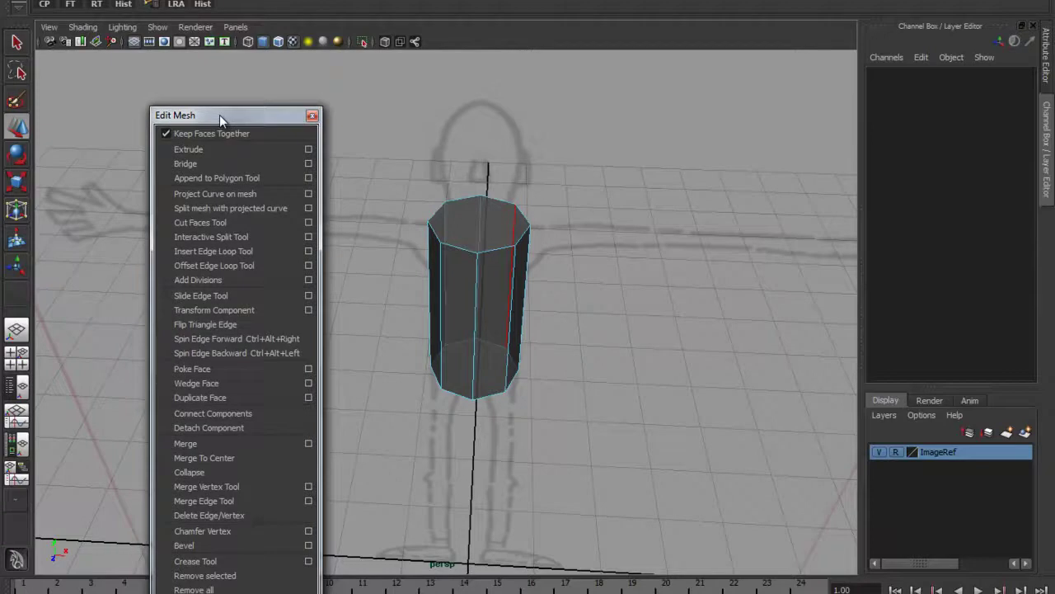
Try splitting the cylinder's top cap from its front vertex with the Interactive Split Tool, undoing the attempt.
click(252, 237)
alt+drag(521, 256, 490, 295)
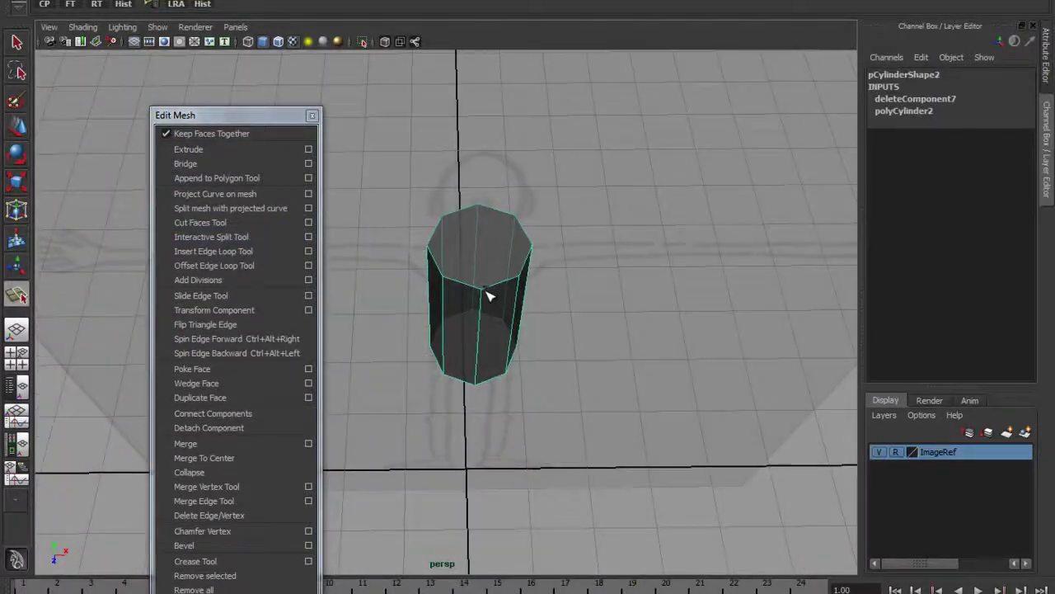
click(482, 291)
key(Return)
key(ctrl+z)
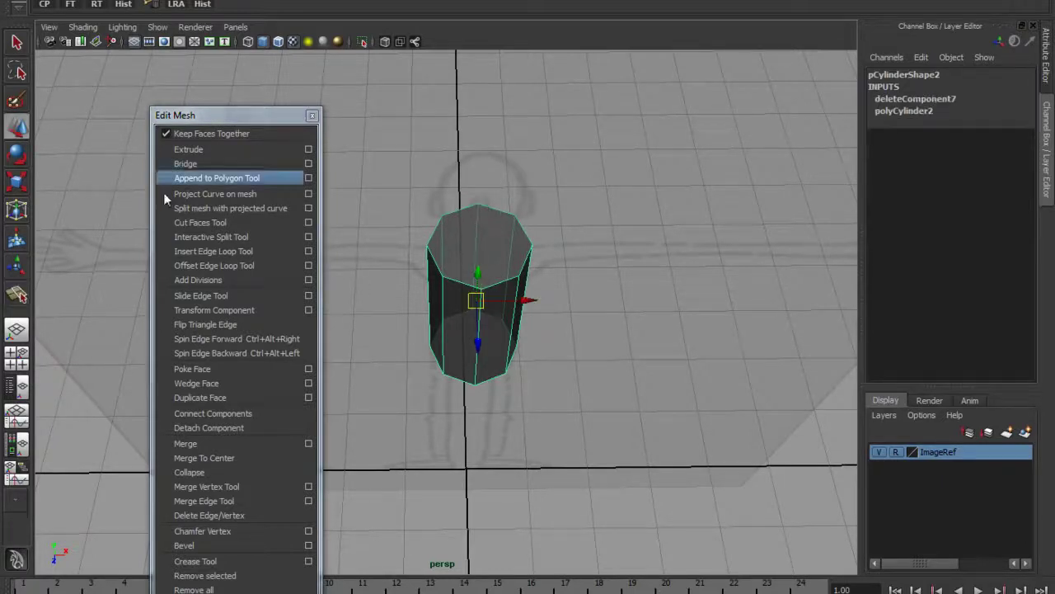
Open the Interactive Split Tool's options and reset them to their defaults.
click(310, 236)
drag(252, 121, 532, 80)
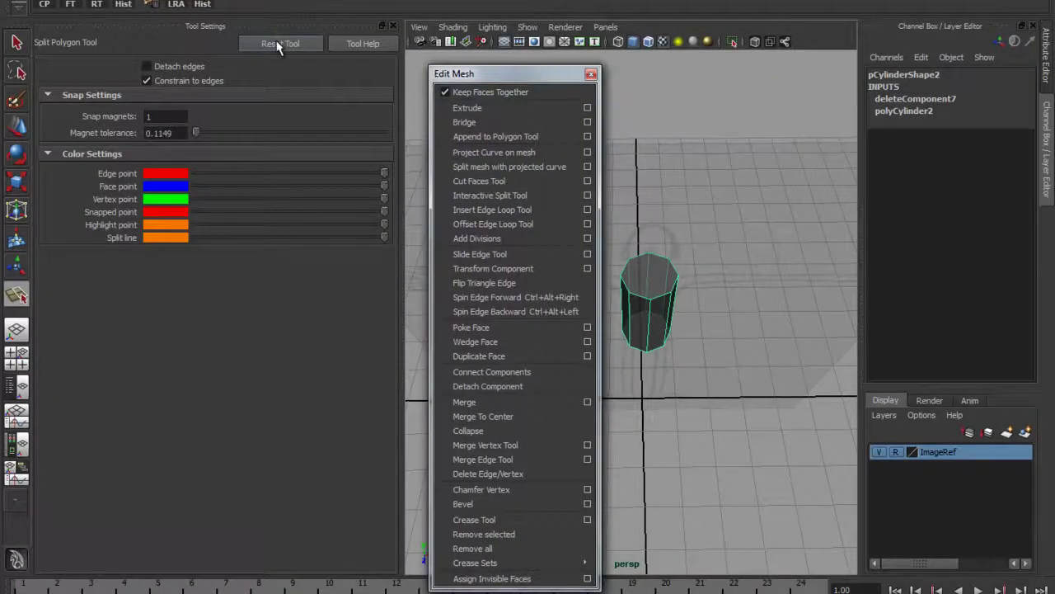
click(277, 46)
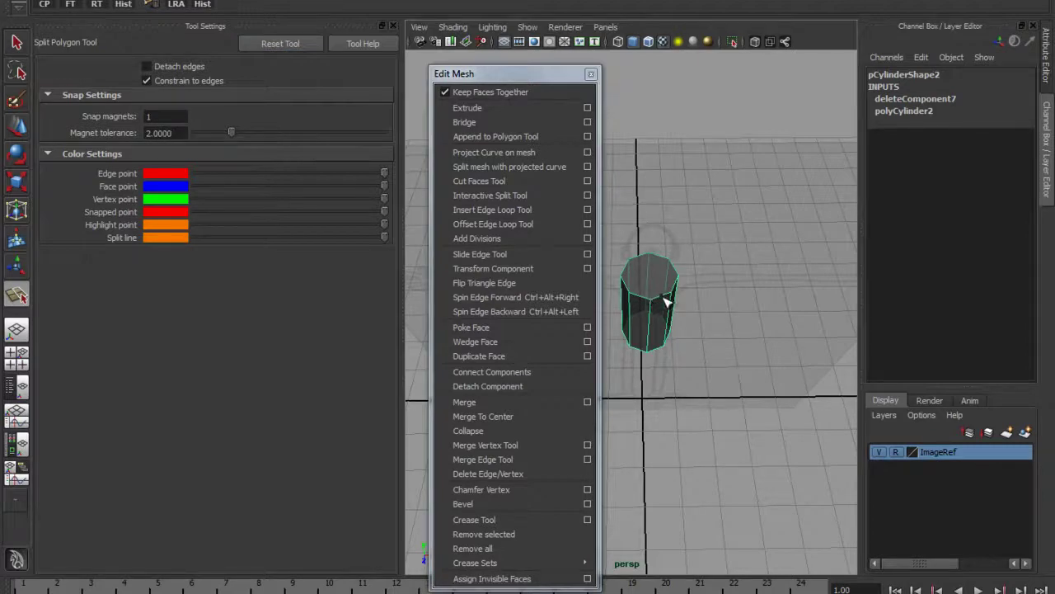
Split the cylinder's top cap with an edge from the front vertex to the opposite back vertex.
scroll(659, 301, up, 5)
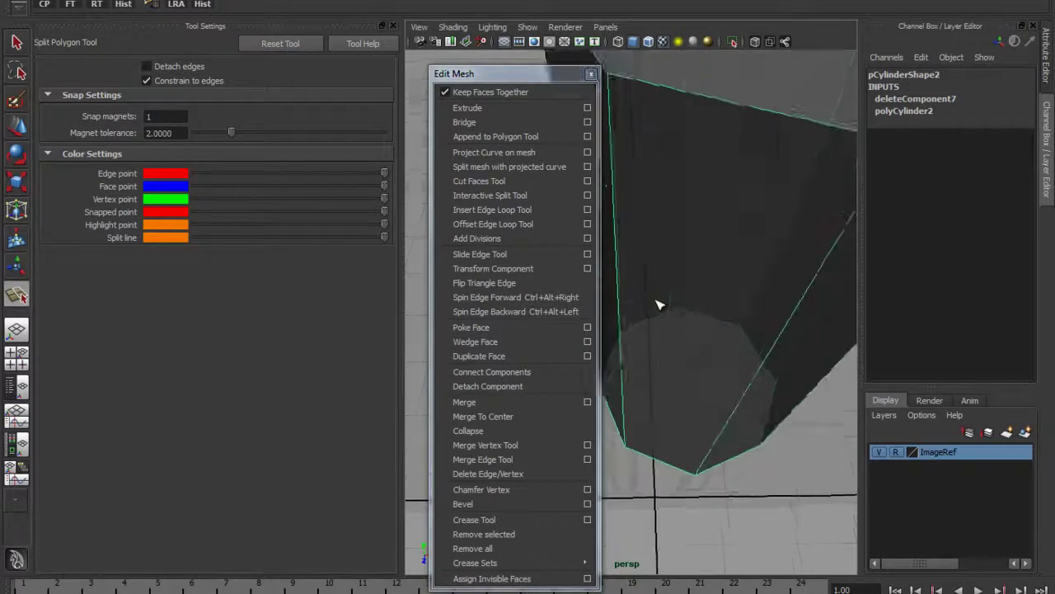
scroll(667, 295, down, 3)
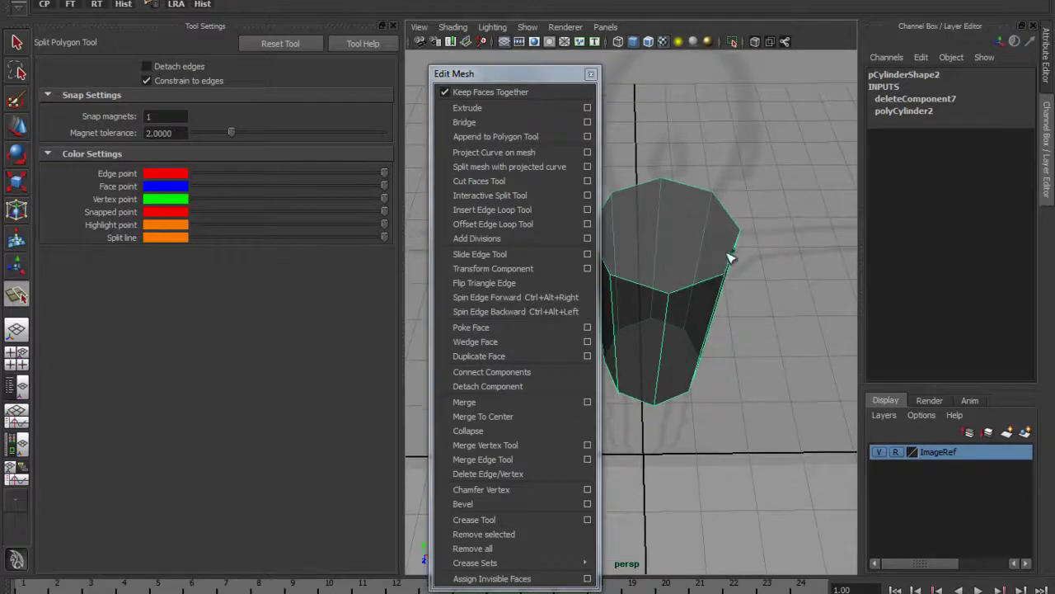
click(675, 297)
click(663, 182)
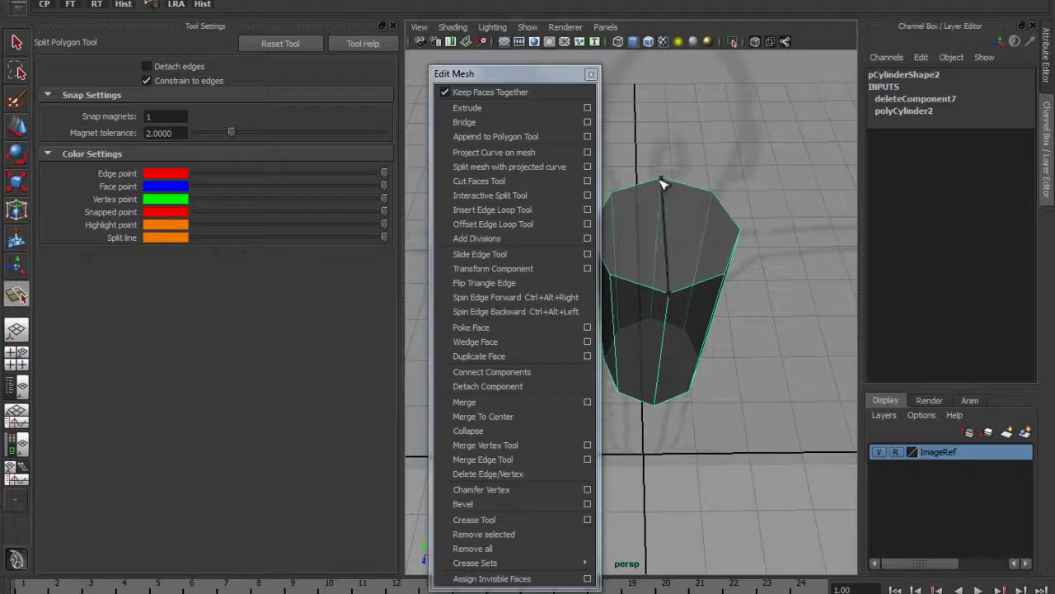
key(Return)
key(w)
Split the cylinder's bottom cap with an edge between its front and back vertices.
alt+drag(677, 278, 674, 159)
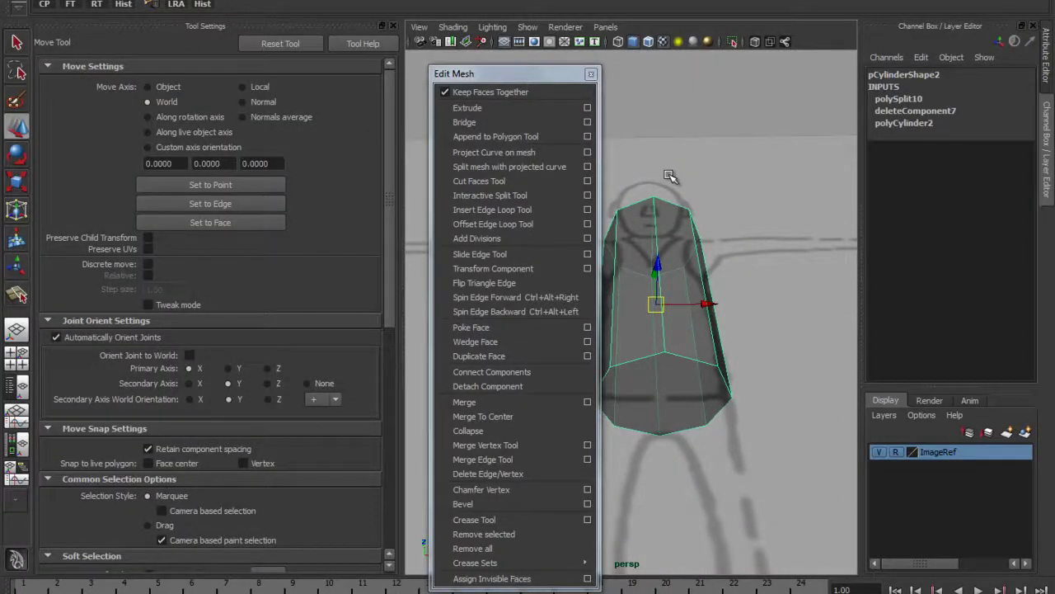
key(y)
click(662, 434)
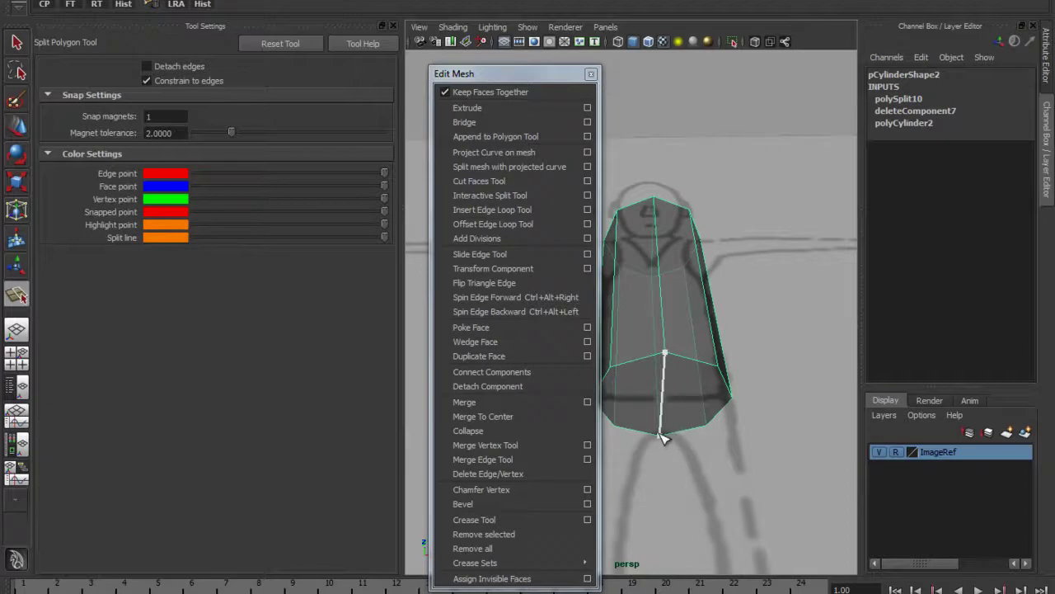
key(w)
Split the cylinder's top cap with a second edge between its left and right side vertices, crossing the front-to-back edge.
alt+drag(684, 289, 681, 387)
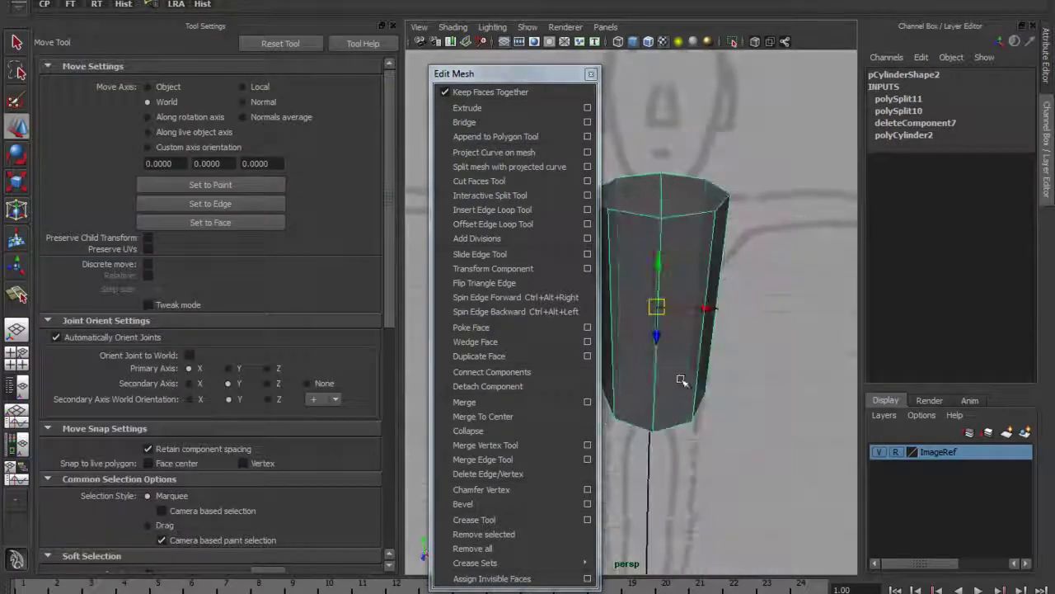
scroll(636, 253, down, 5)
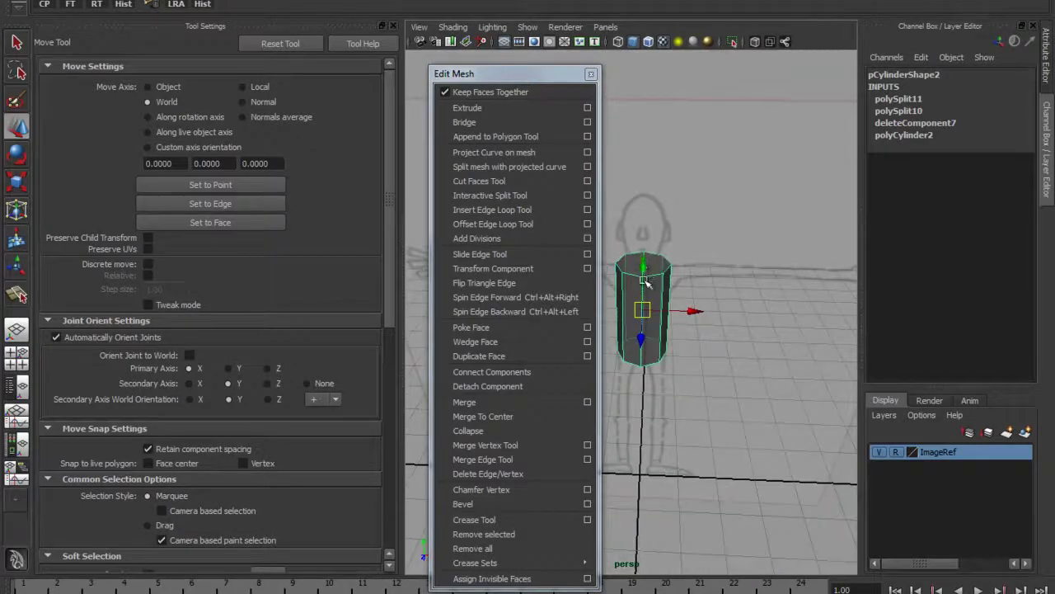
alt+drag(633, 281, 627, 264)
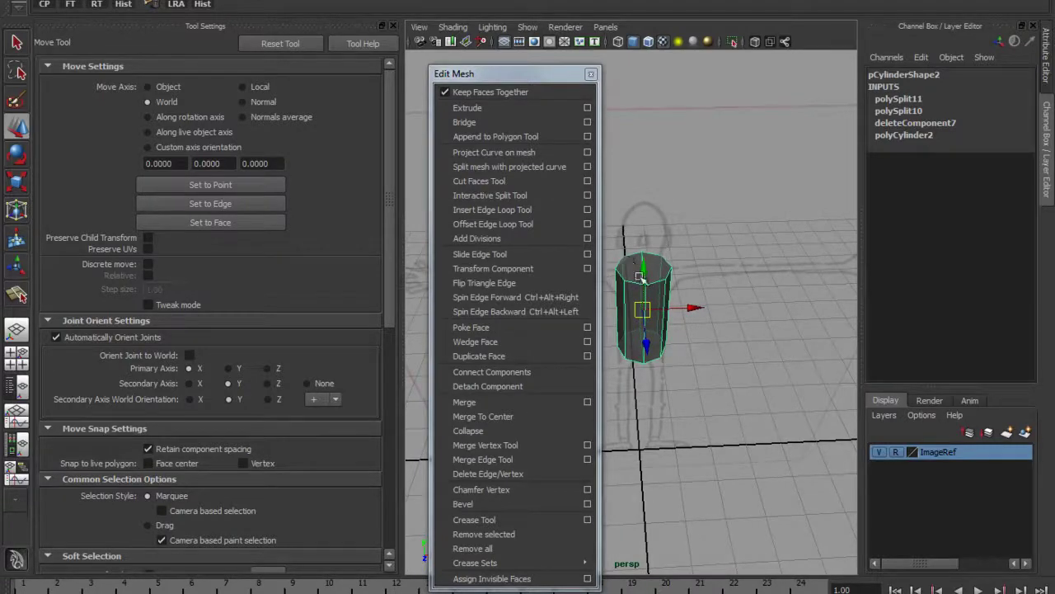
scroll(657, 280, up, 5)
mouse_move(655, 285)
alt+mouse_down()
mouse_move(683, 308)
mouse_move(671, 257)
alt+mouse_up()
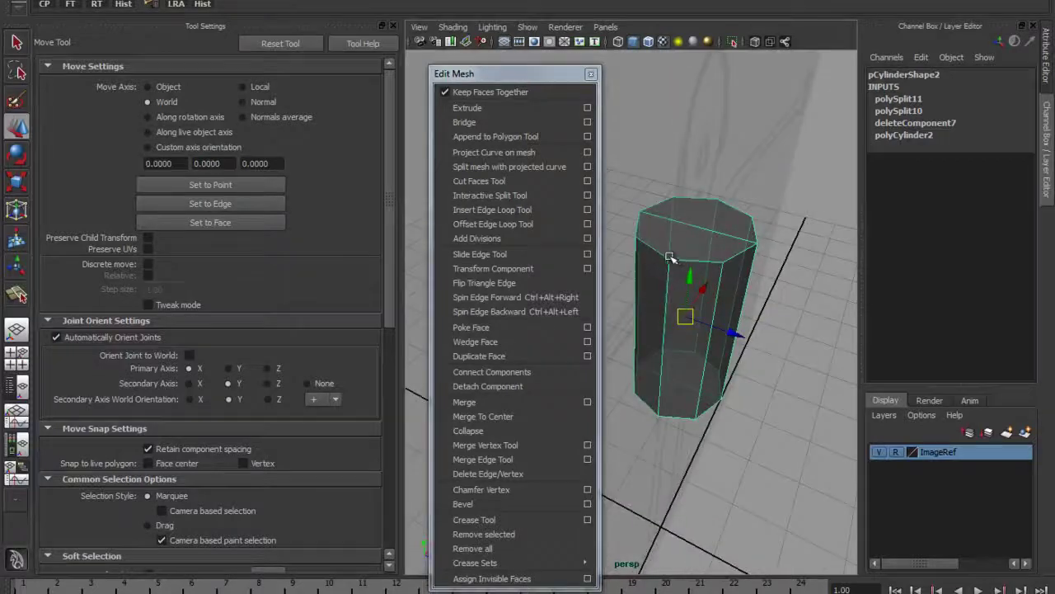
alt+drag(744, 224, 674, 233)
key(y)
click(757, 229)
click(652, 273)
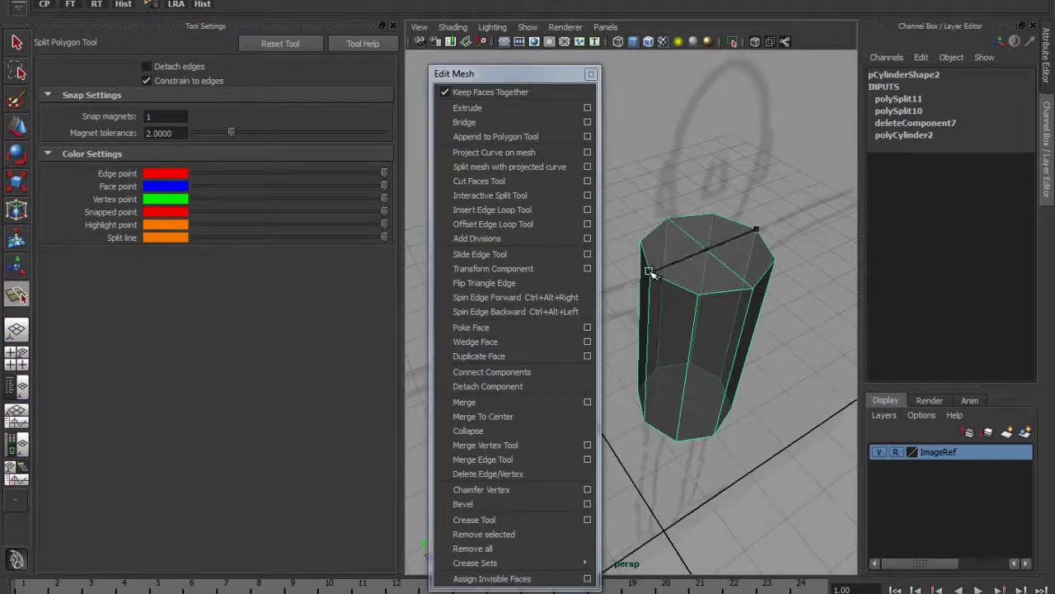
key(w)
Try splitting the cylinder's bottom cap from its right side vertex to the left one, undoing the attempt.
alt+drag(656, 272, 691, 262)
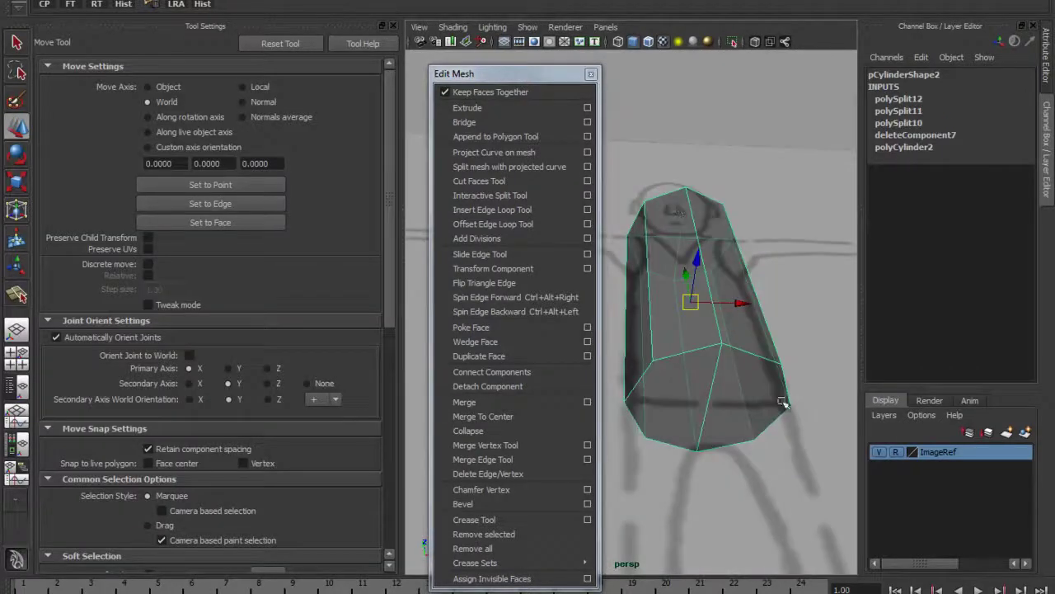
key(y)
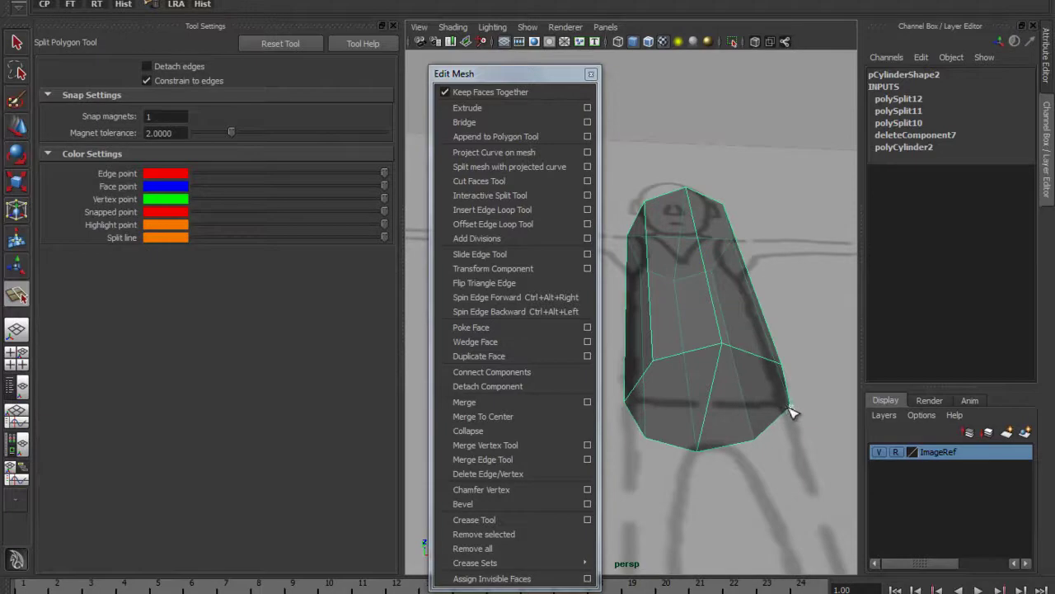
key(w)
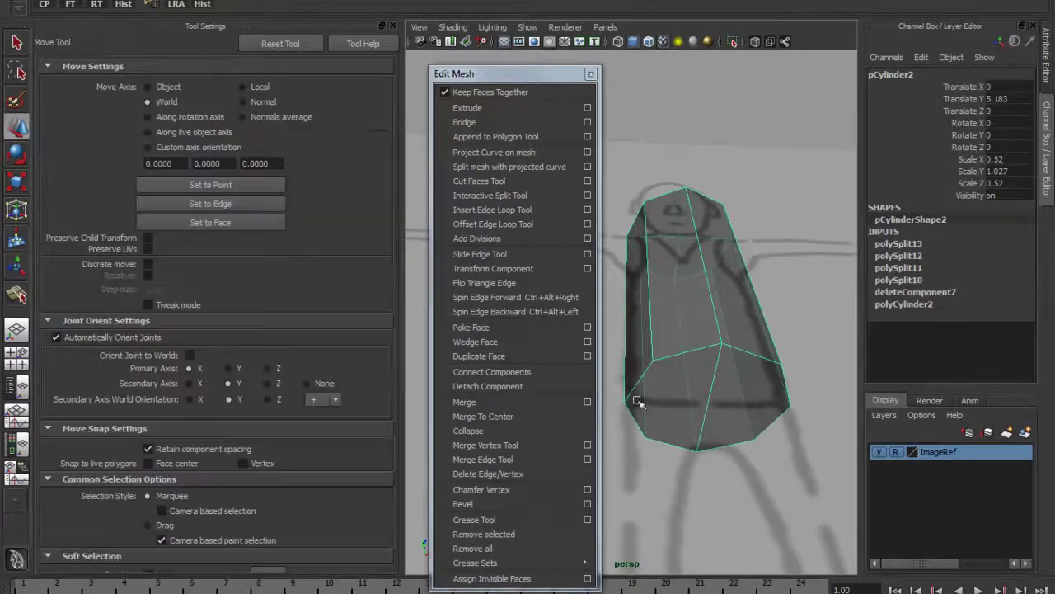
mouse_move(783, 417)
alt+mouse_down()
mouse_move(706, 395)
mouse_move(787, 397)
alt+mouse_up()
key(ctrl+z)
Split the cylinder's bottom cap with an edge from the left side vertex to the right side vertex.
key(y)
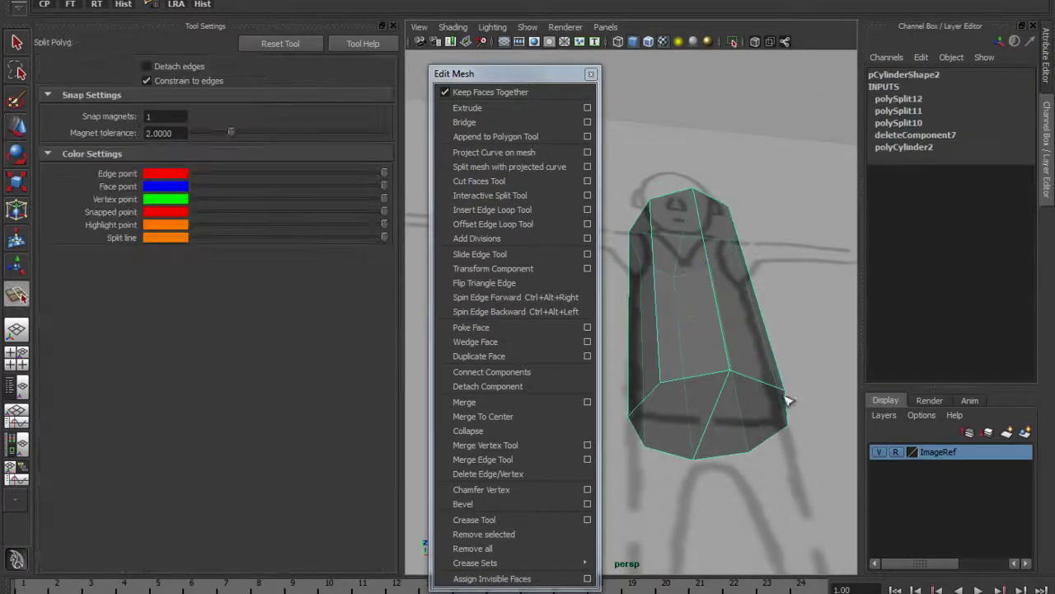
click(645, 421)
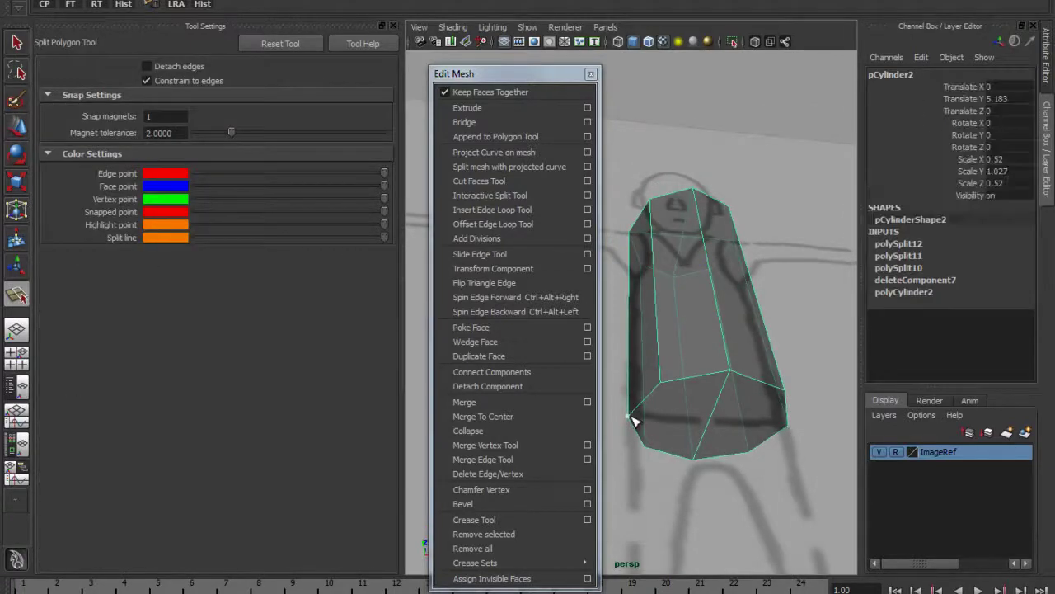
click(631, 416)
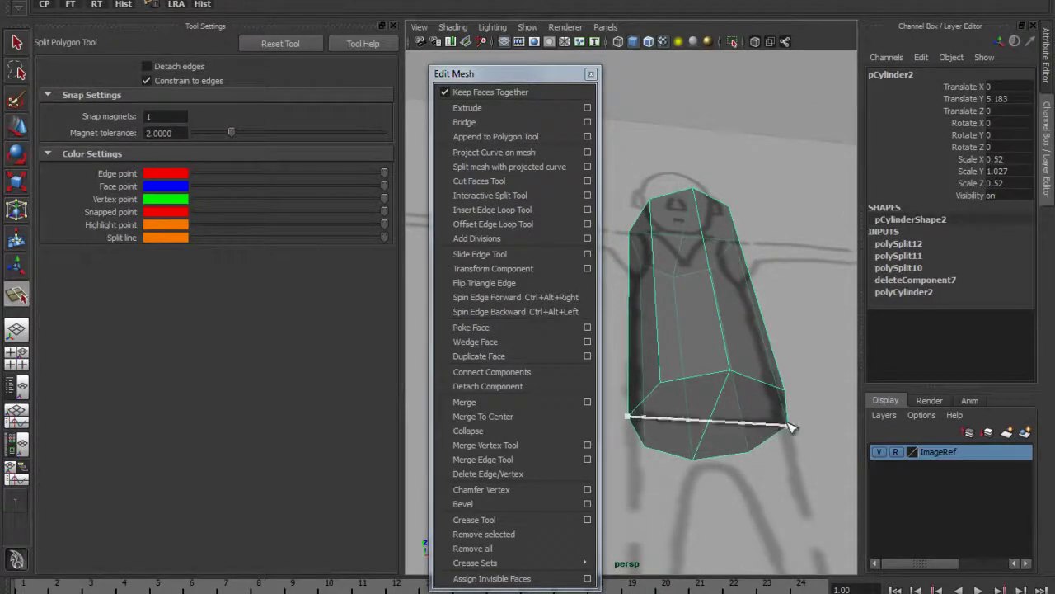
key(w)
alt+drag(729, 329, 702, 419)
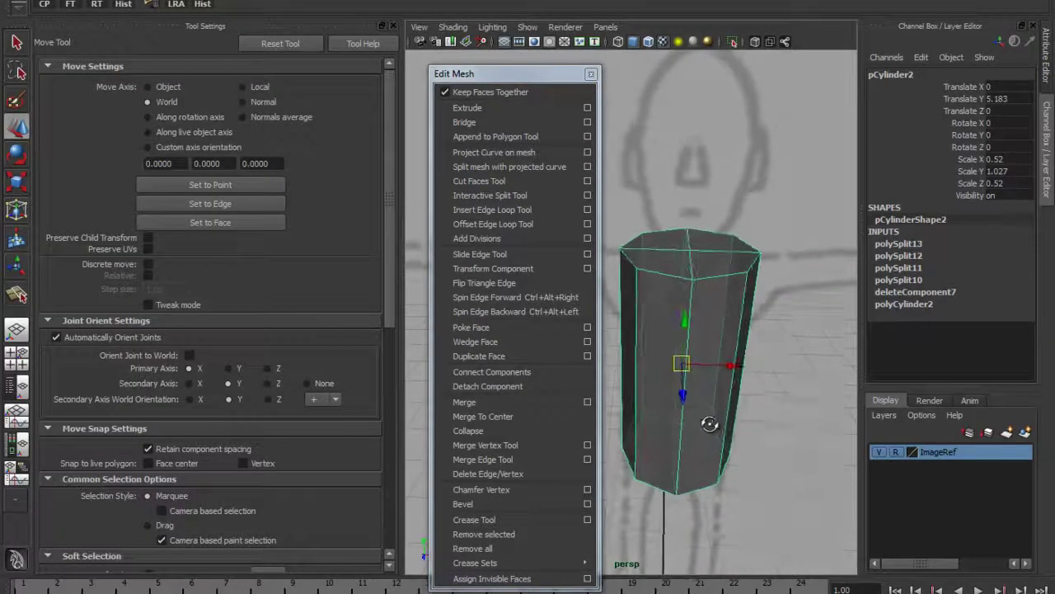
alt+drag(704, 325, 668, 281)
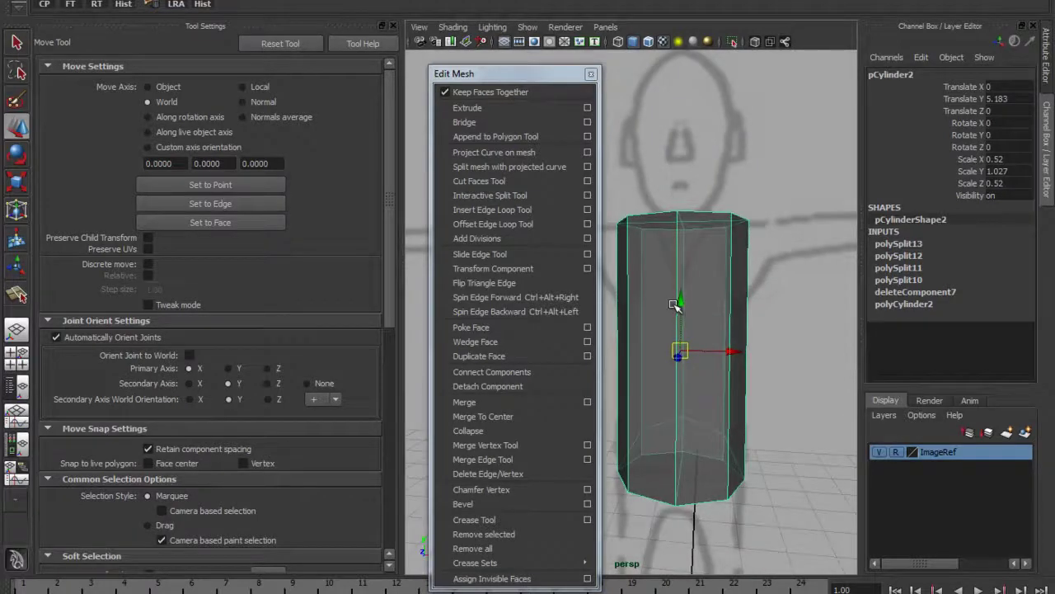
alt+drag(681, 306, 655, 262)
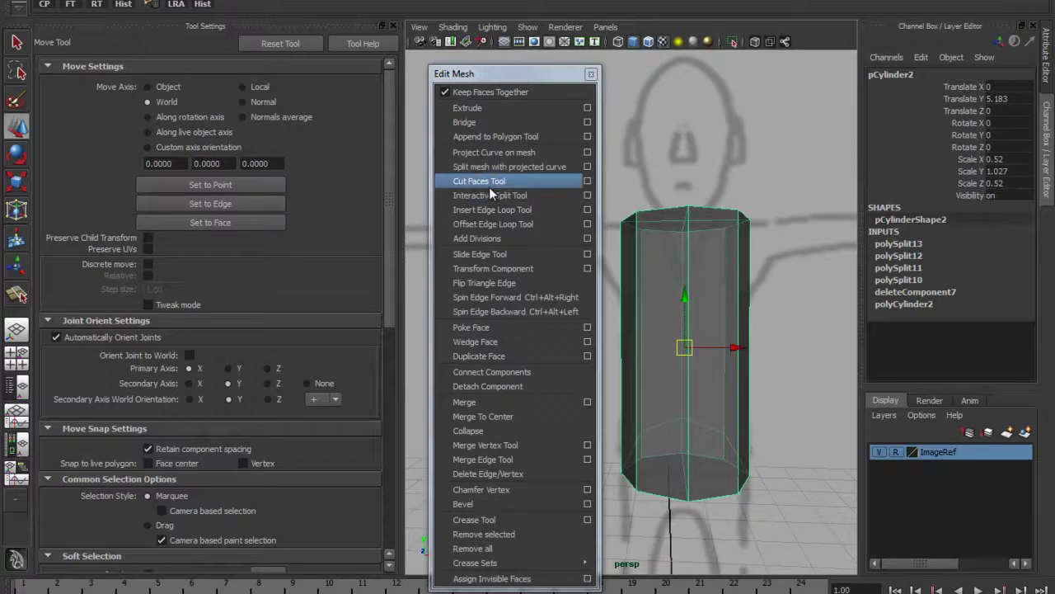
Insert four horizontal edge loops around the cylinder in the front view, spread from the shoulders down to the hips.
click(528, 209)
click(591, 74)
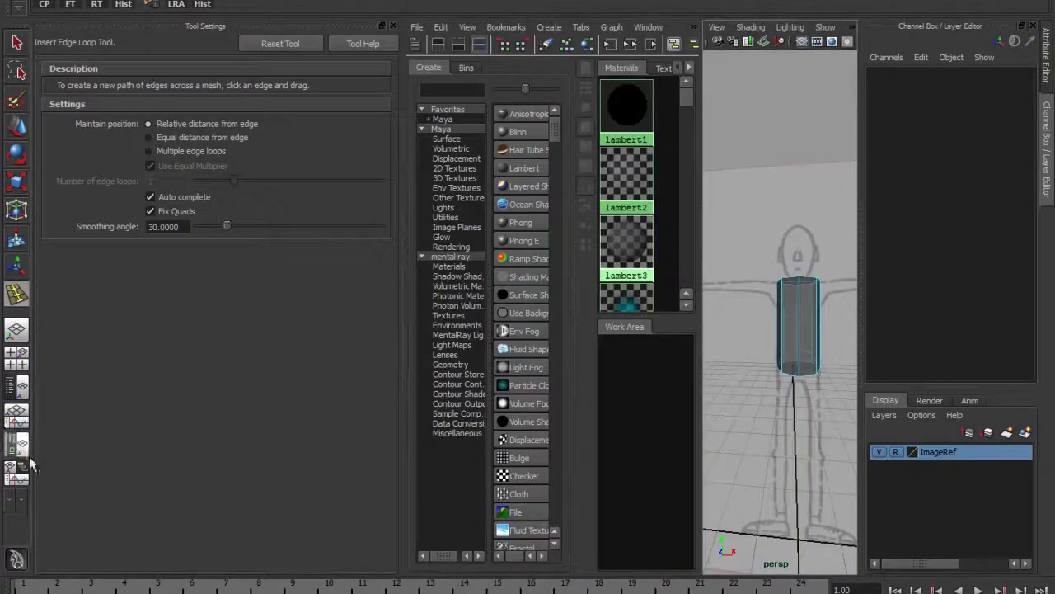
click(28, 360)
key(space)
scroll(657, 337, up, 7)
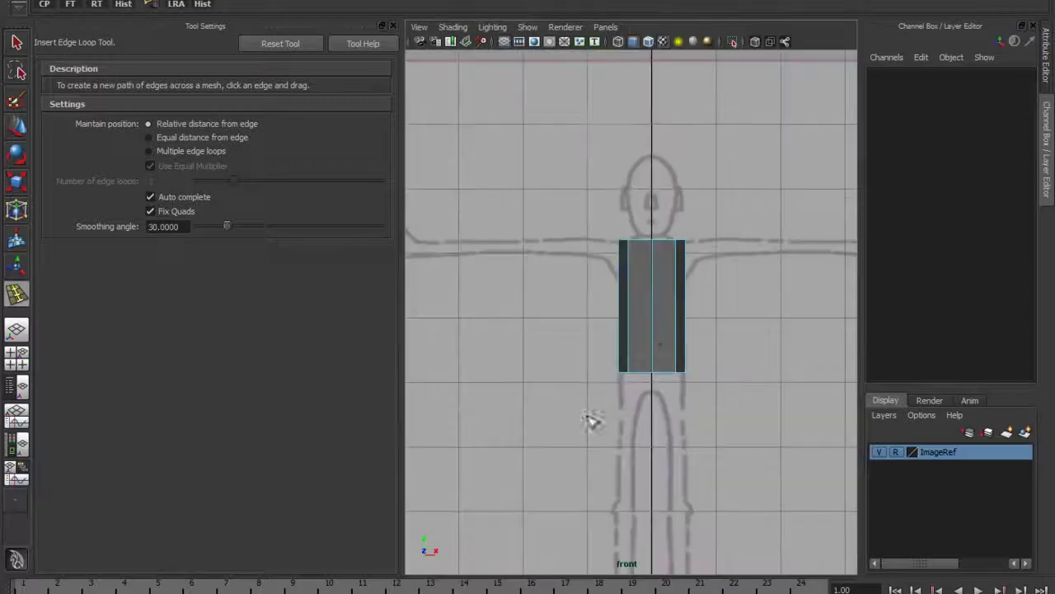
alt+middle_drag(698, 256, 651, 354)
scroll(651, 337, down, 7)
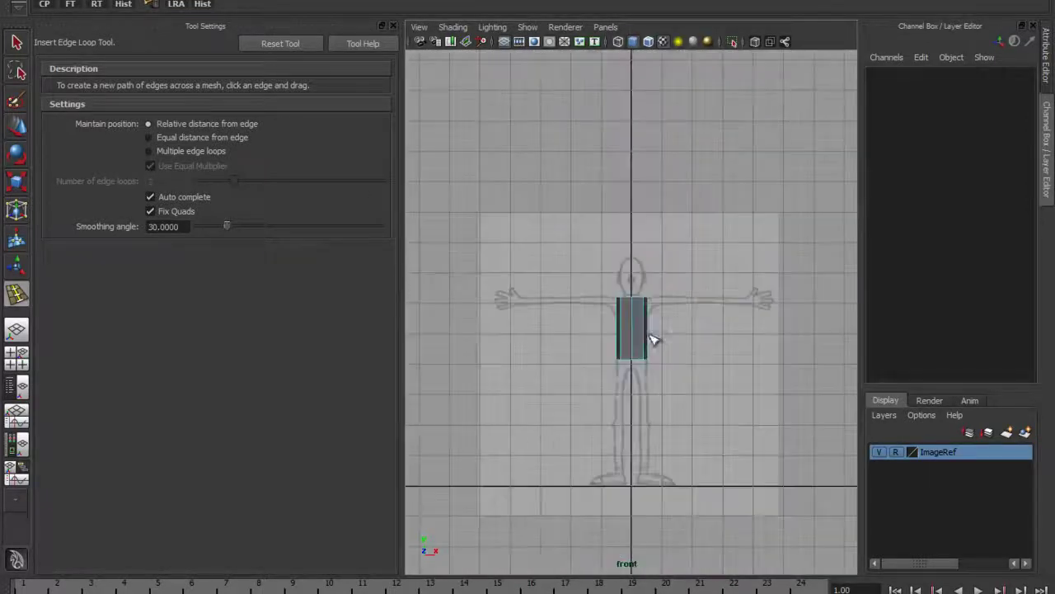
scroll(644, 335, up, 6)
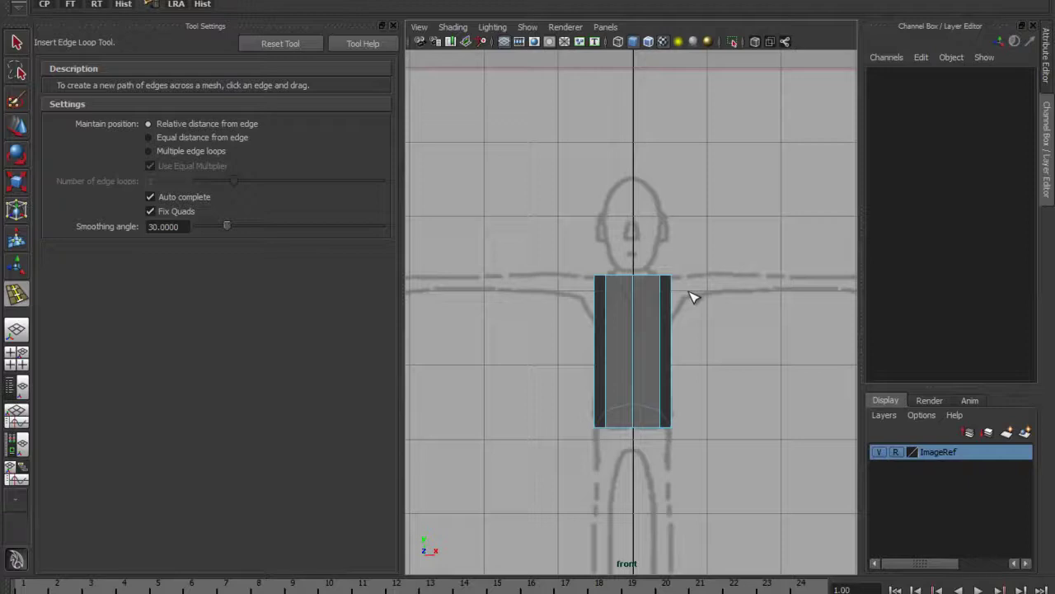
drag(636, 303, 601, 319)
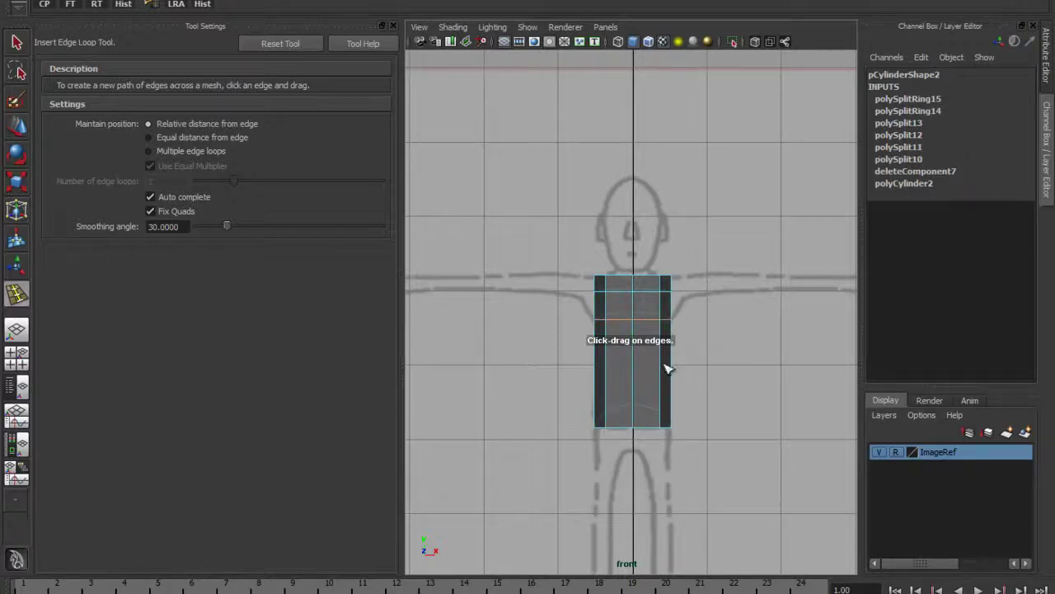
drag(675, 355, 676, 356)
drag(672, 400, 672, 394)
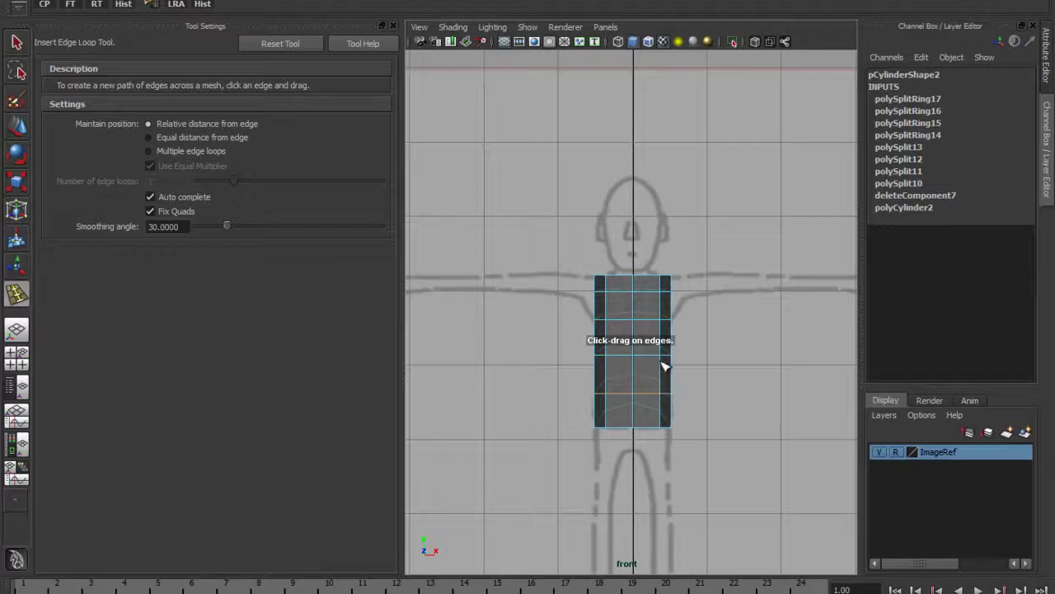
Inspect the cylinder in the perspective view and undo the four edge loops and the bottom cap's side-to-side split.
key(space)
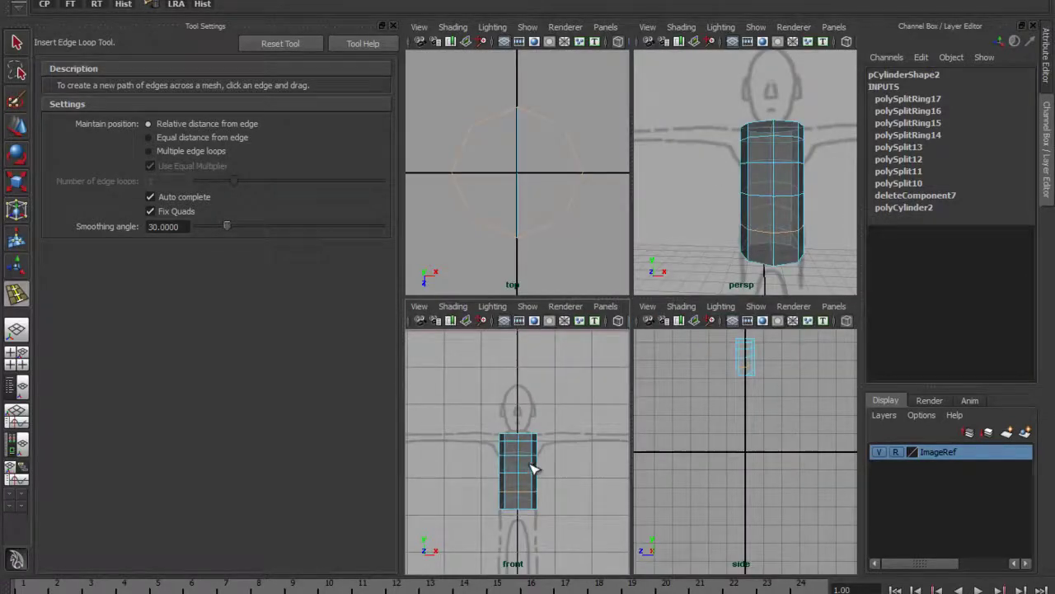
key(space)
alt+drag(643, 245, 817, 295)
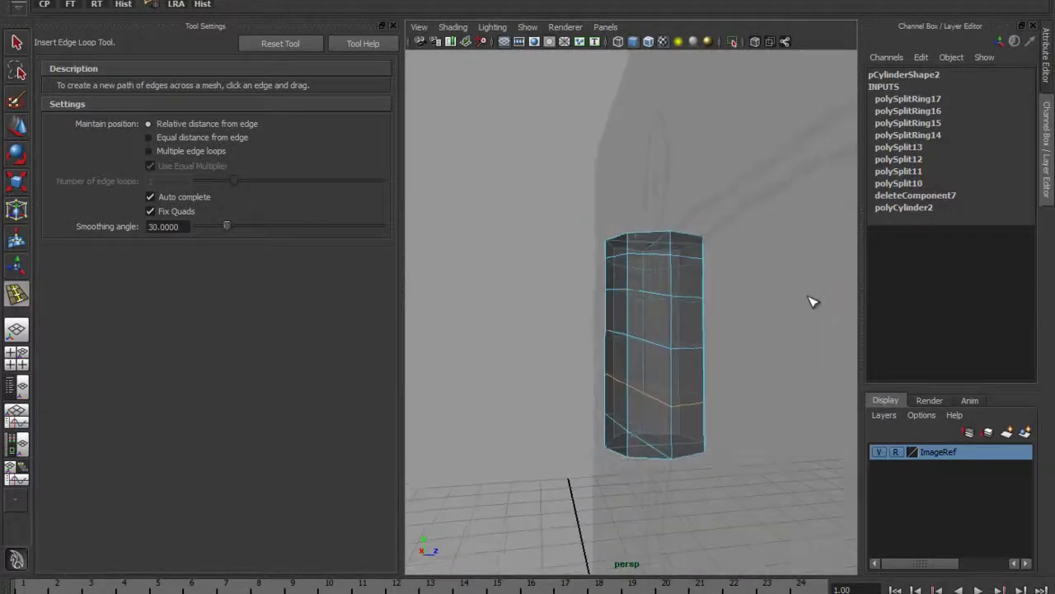
key(ctrl+z)
key(ctrl+z)
key(ctrl+z)
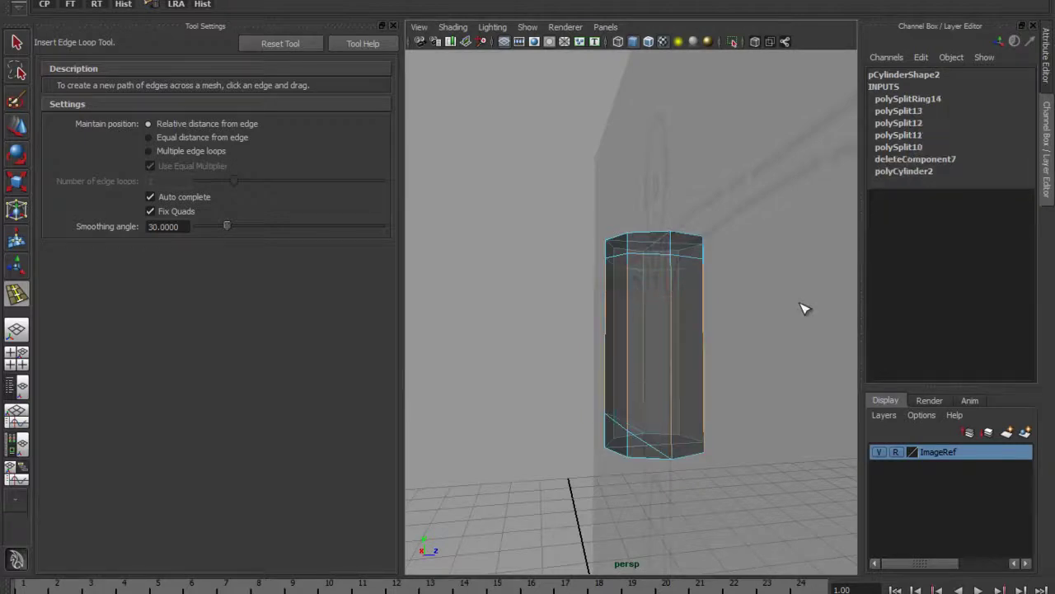
key(ctrl+z)
key(ctrl+z)
key(ctrl+z)
key(ctrl+z)
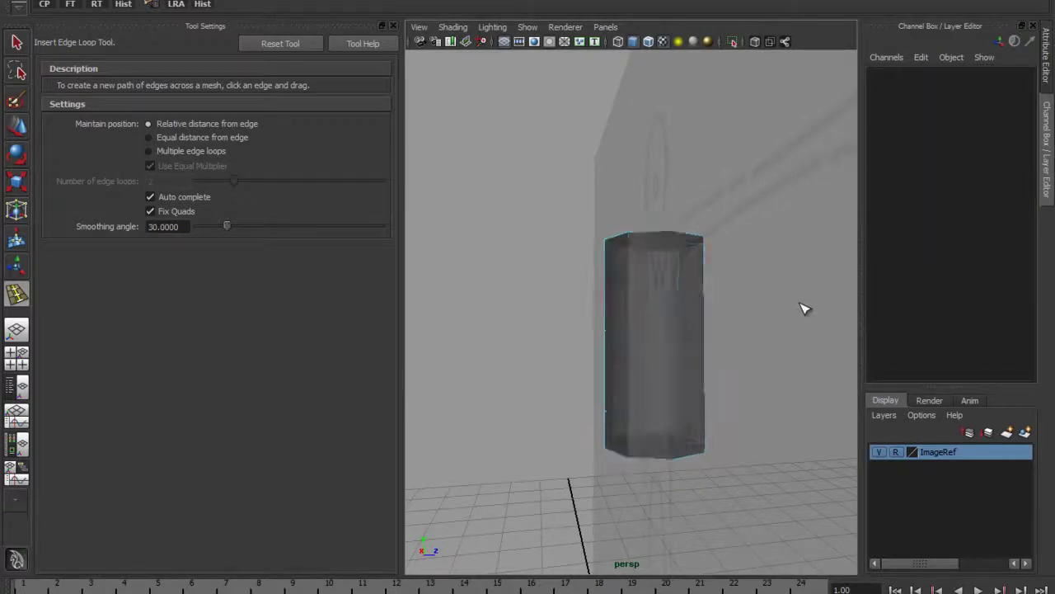
Reselect the cylinder and try splitting its bottom cap between the side vertices with the Interactive Split Tool, undoing the attempt.
click(16, 126)
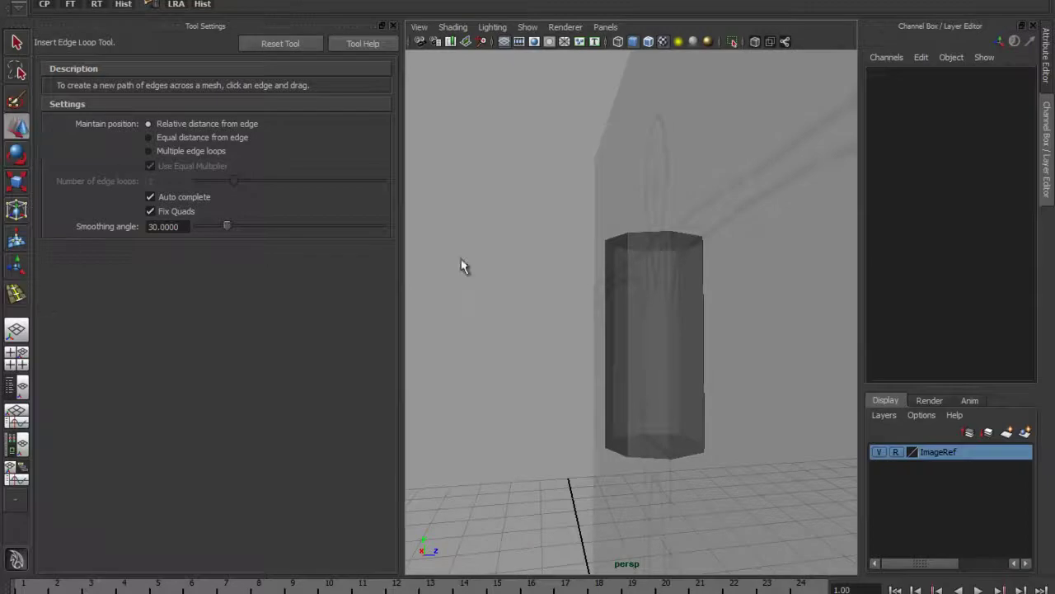
click(627, 341)
alt+drag(626, 341, 504, 295)
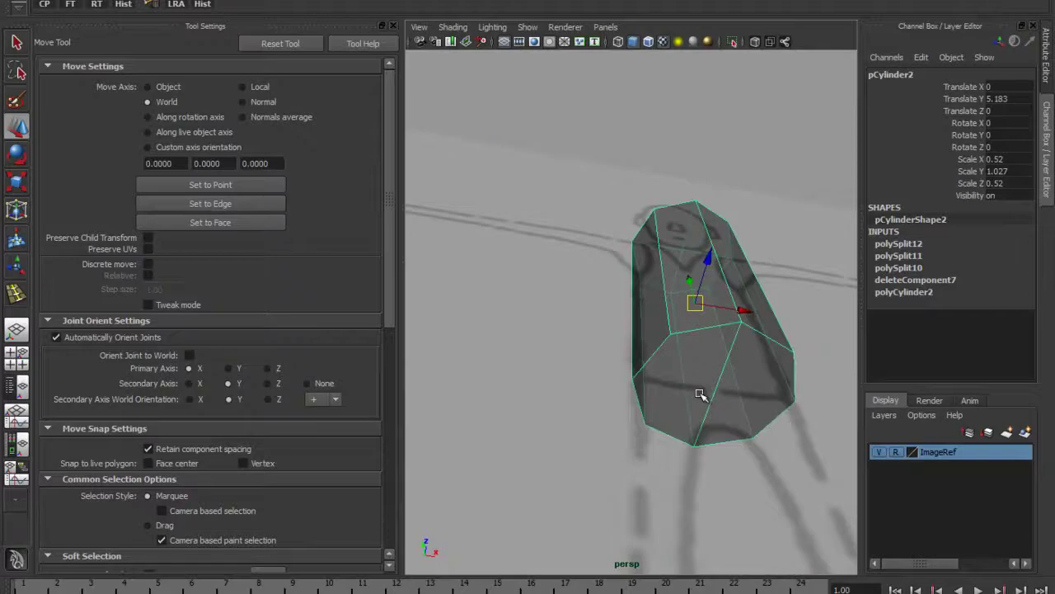
alt+drag(720, 377, 640, 340)
key(space)
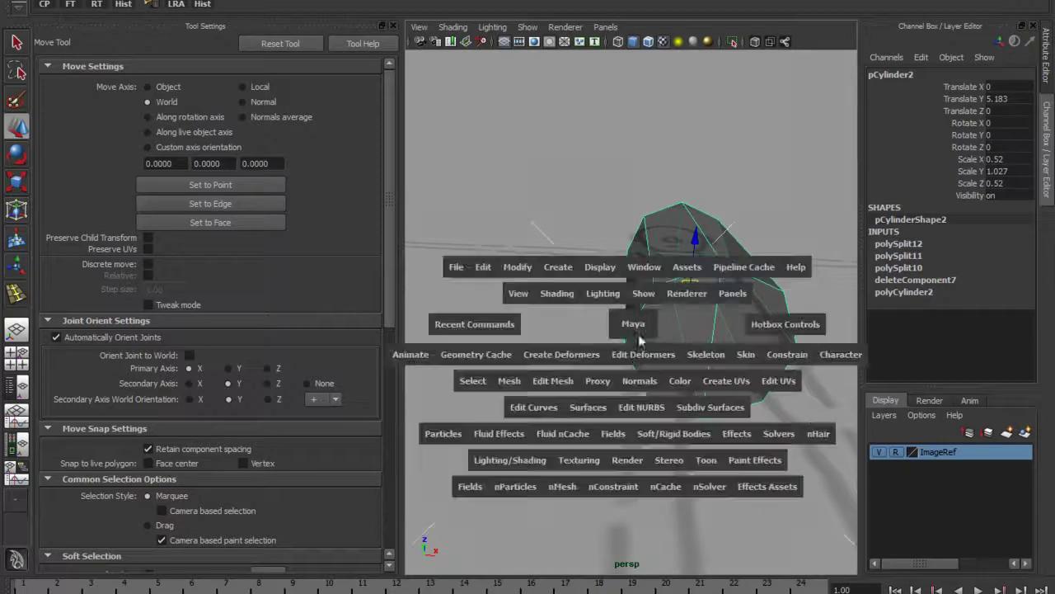
click(551, 381)
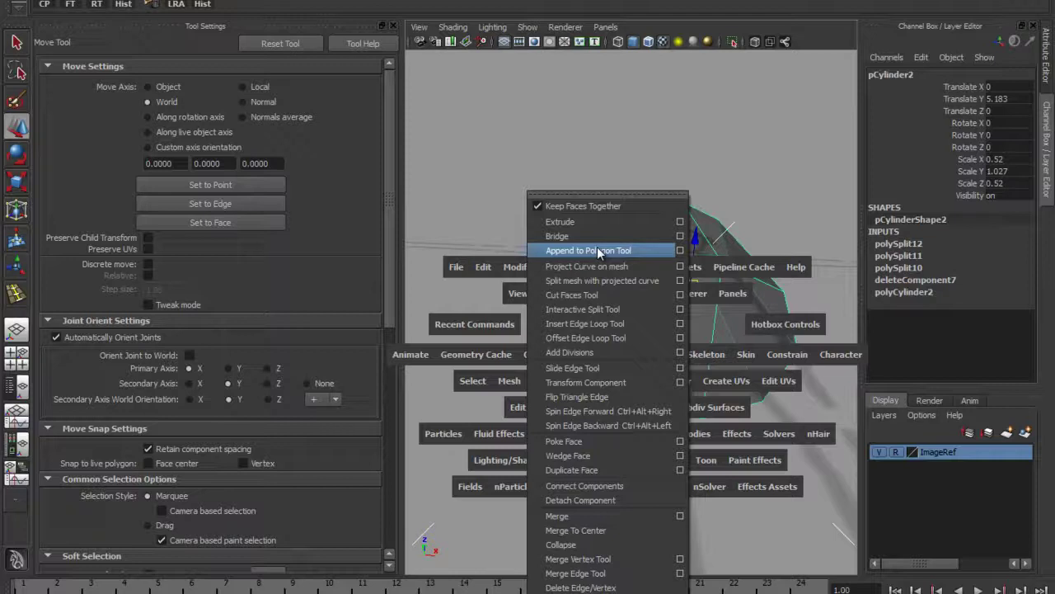
click(594, 309)
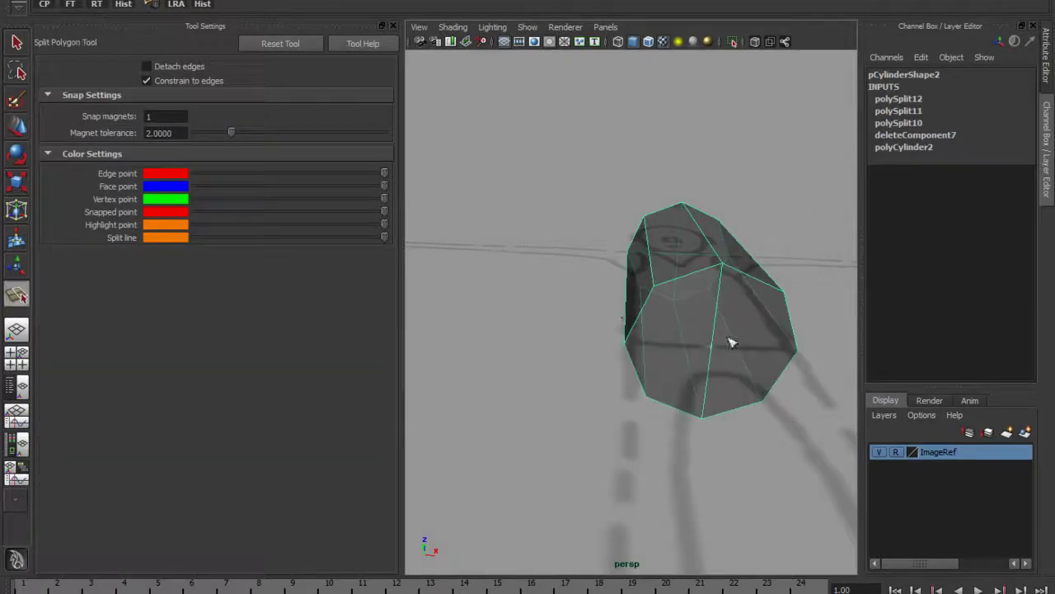
click(640, 348)
click(798, 350)
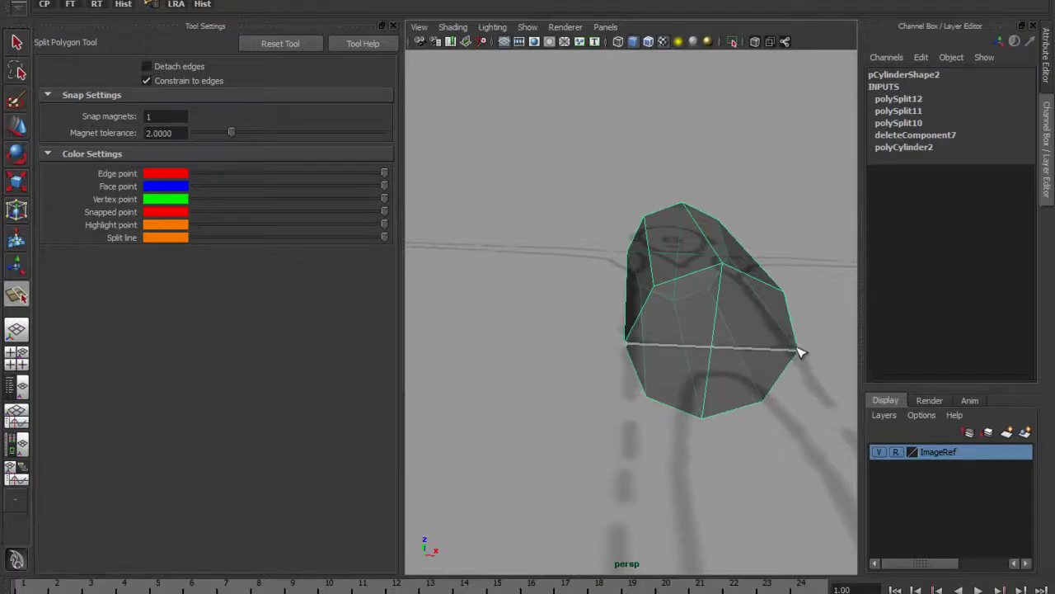
key(w)
alt+drag(792, 349, 557, 347)
key(ctrl+z)
Try the bottom cap's side-to-side split again, starting from the right side vertex, and undo it.
key(y)
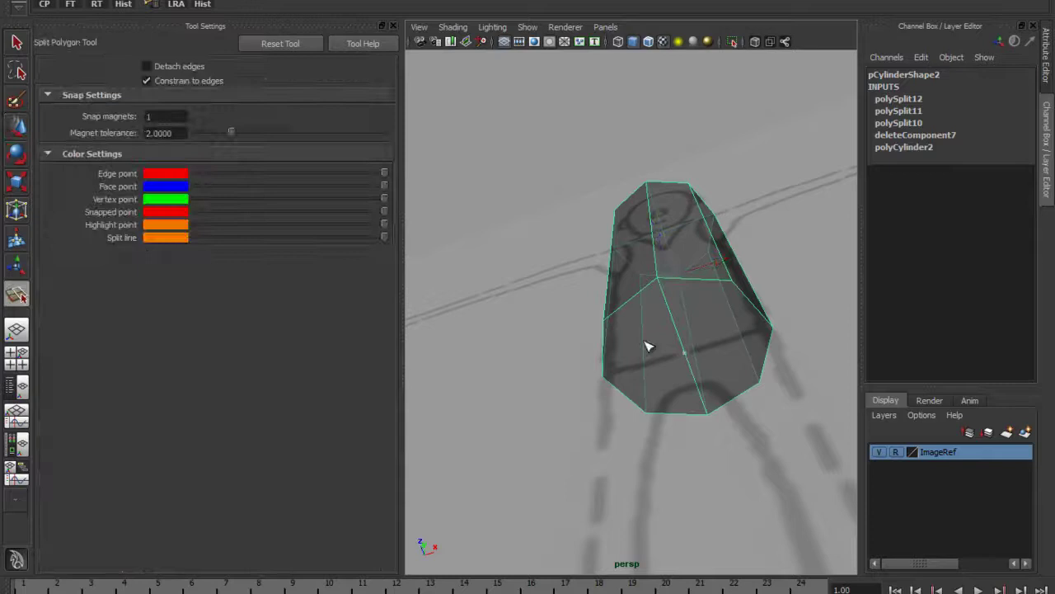
click(771, 330)
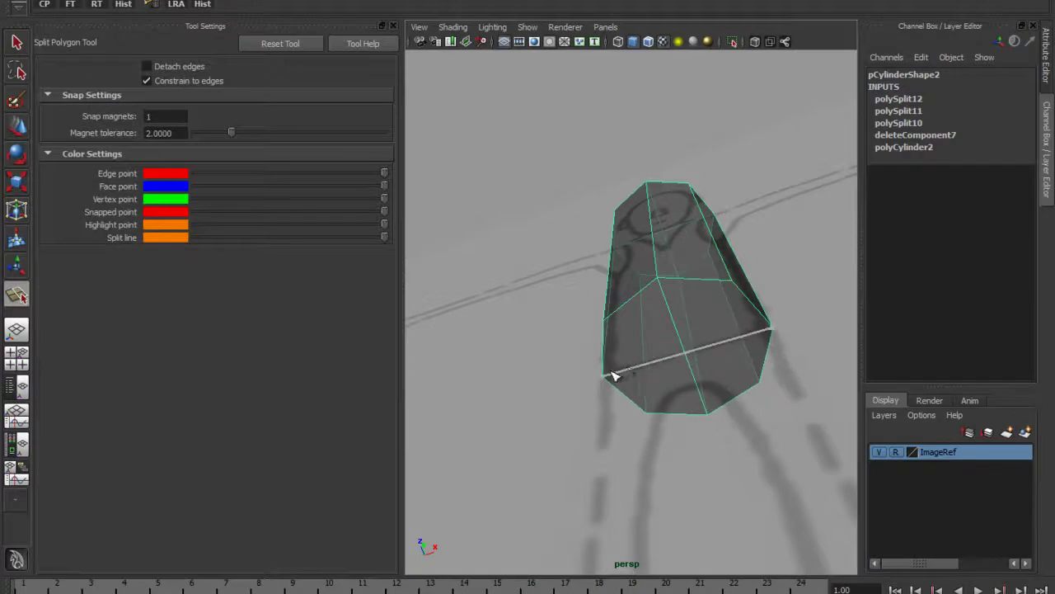
alt+drag(606, 377, 797, 407)
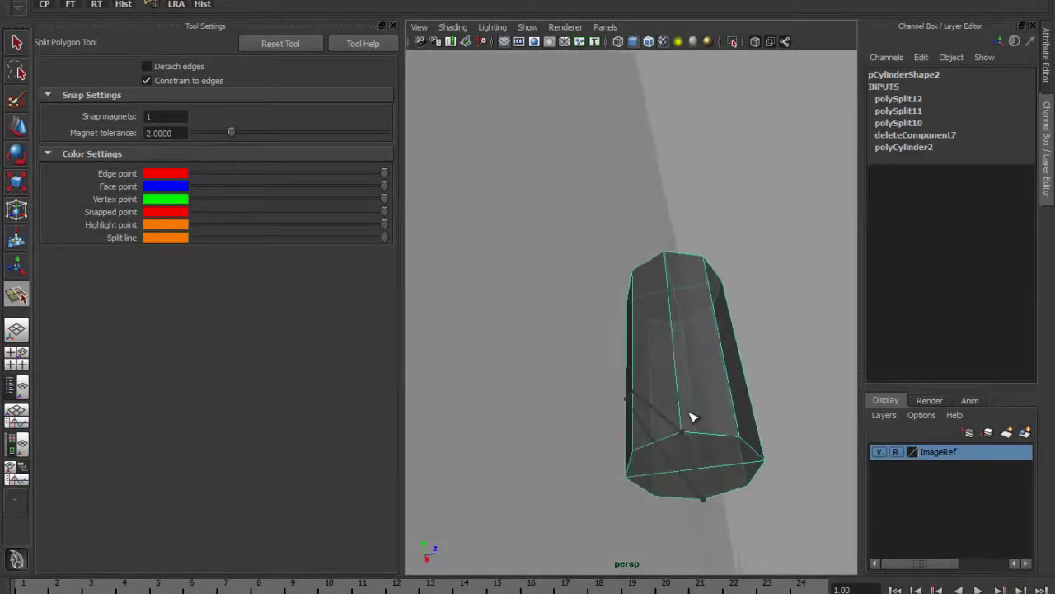
key(w)
key(ctrl+z)
Examine the split edges on the cylinder's top and bottom caps from several angles.
alt+drag(658, 417, 620, 413)
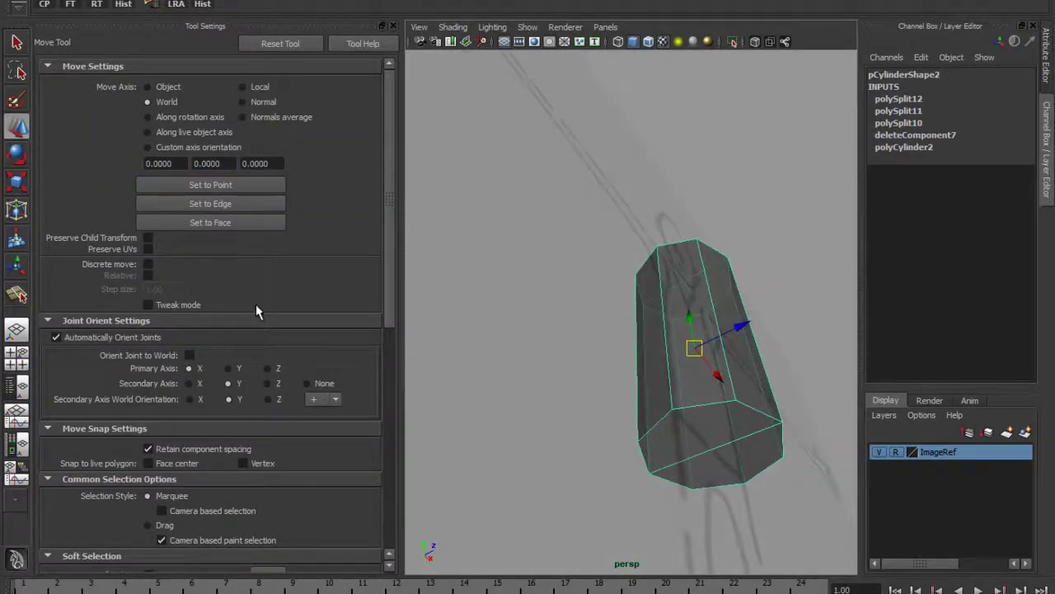
mouse_move(620, 307)
alt+mouse_down()
mouse_move(618, 370)
mouse_move(635, 384)
mouse_move(566, 363)
mouse_move(567, 385)
mouse_move(582, 384)
mouse_move(648, 288)
alt+mouse_up()
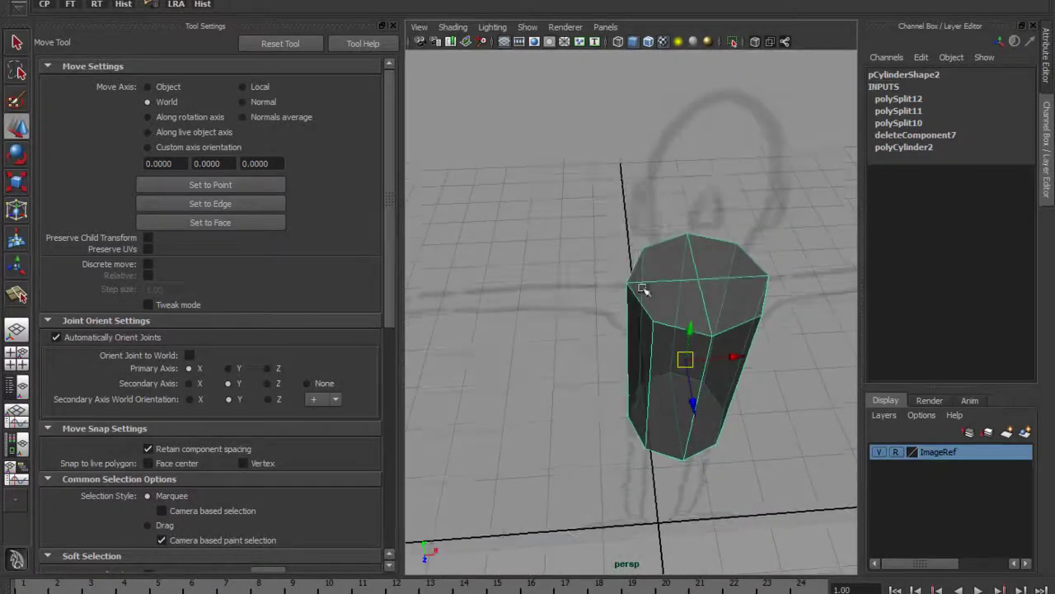
mouse_move(713, 291)
alt+mouse_down()
mouse_move(655, 275)
mouse_move(700, 275)
mouse_move(628, 203)
mouse_move(629, 172)
mouse_move(610, 188)
mouse_move(629, 212)
alt+mouse_up()
alt+drag(685, 302, 685, 347)
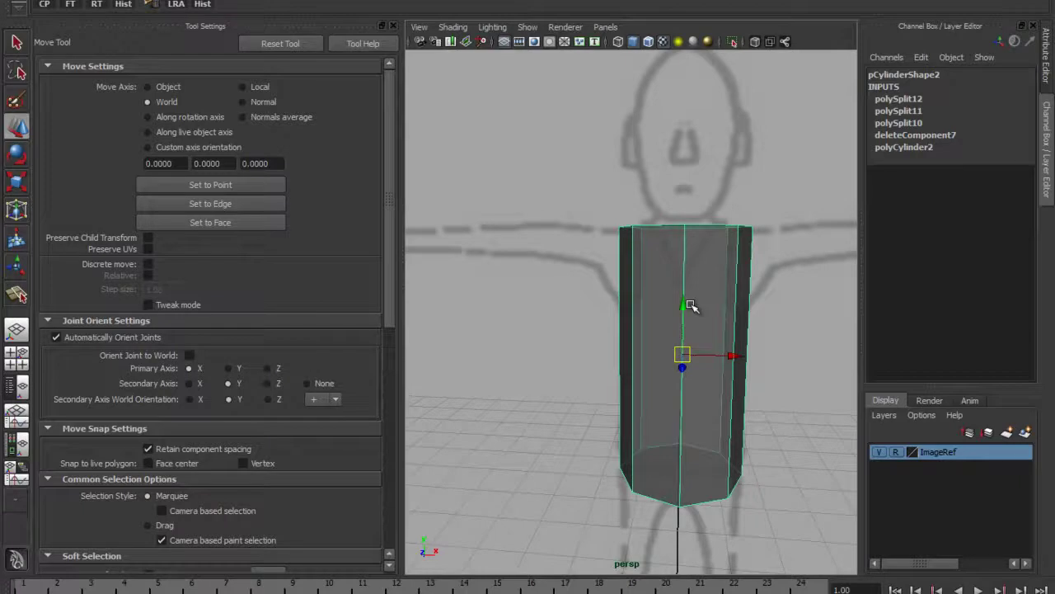
alt+drag(657, 356, 686, 376)
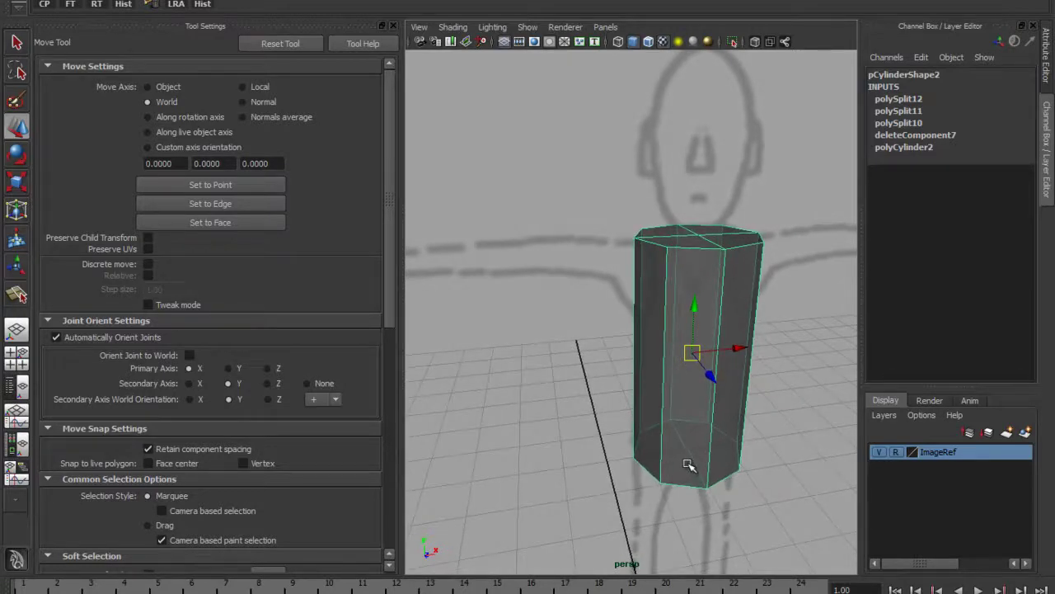
alt+drag(681, 460, 698, 302)
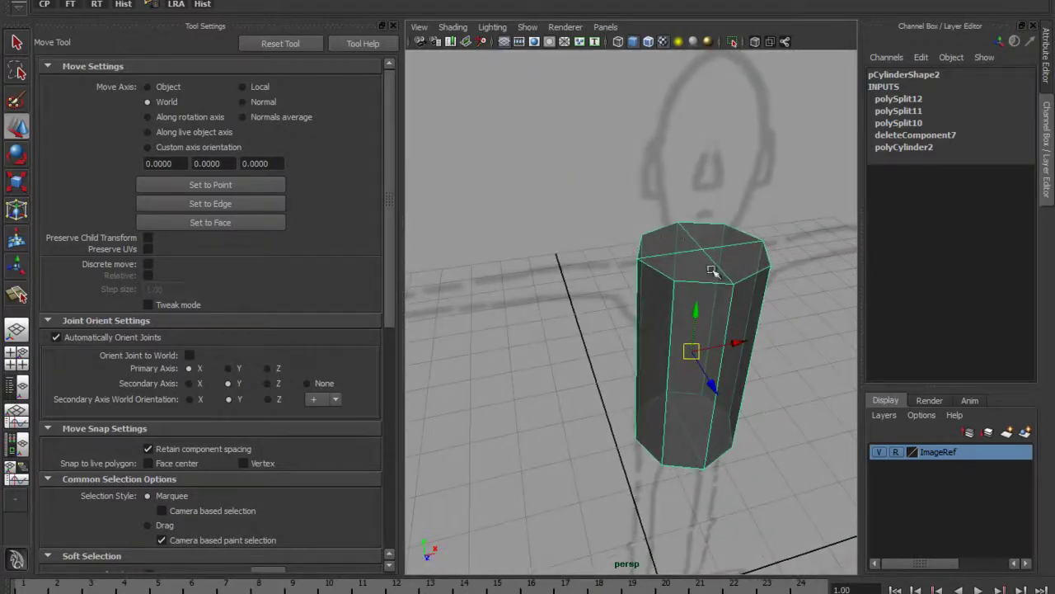
alt+drag(657, 244, 645, 280)
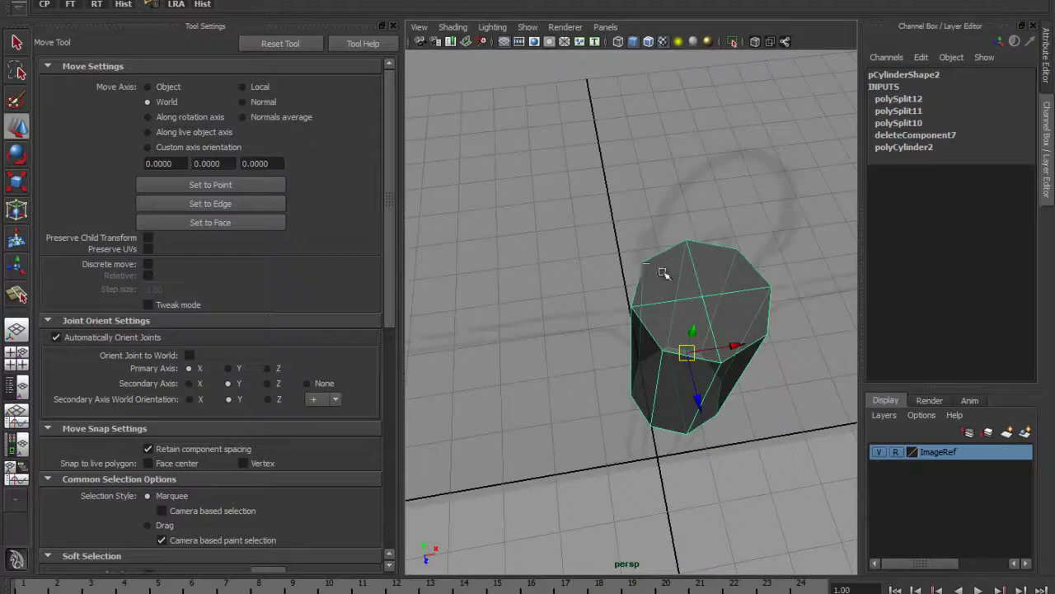
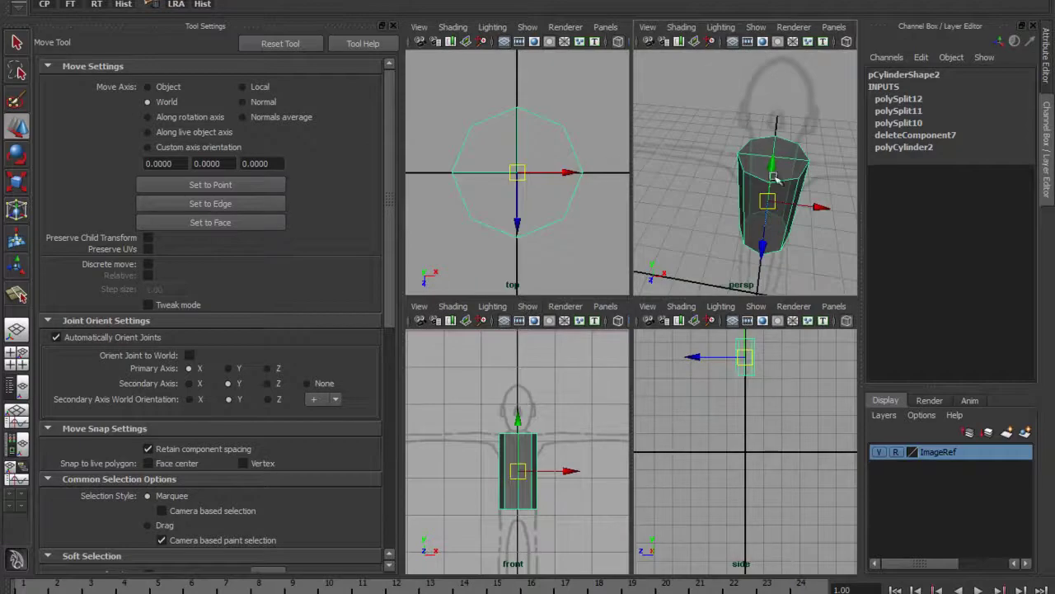
Delete the cylinder's construction history and freeze its transformations.
right_drag(783, 159, 815, 140)
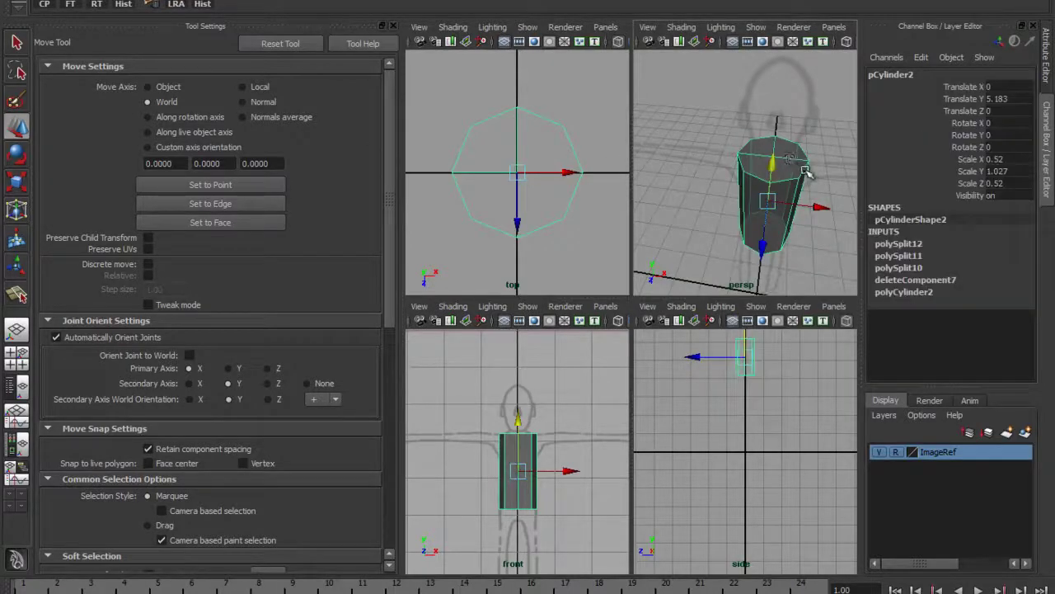
key(space)
drag(654, 113, 852, 288)
mouse_move(772, 204)
alt+mouse_down()
mouse_move(770, 223)
mouse_move(763, 218)
alt+mouse_up()
click(66, 0)
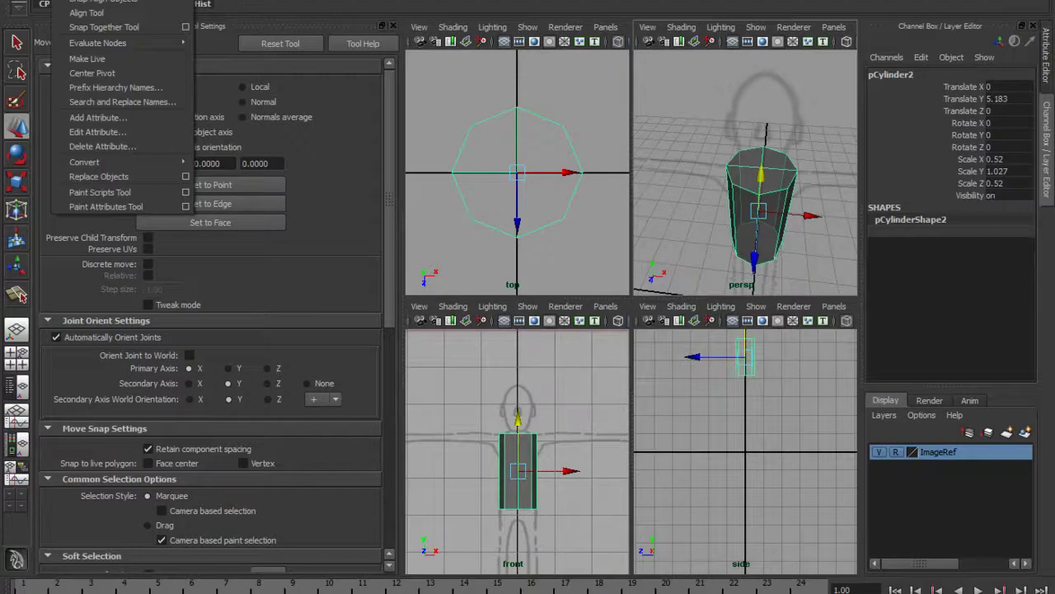
click(103, 0)
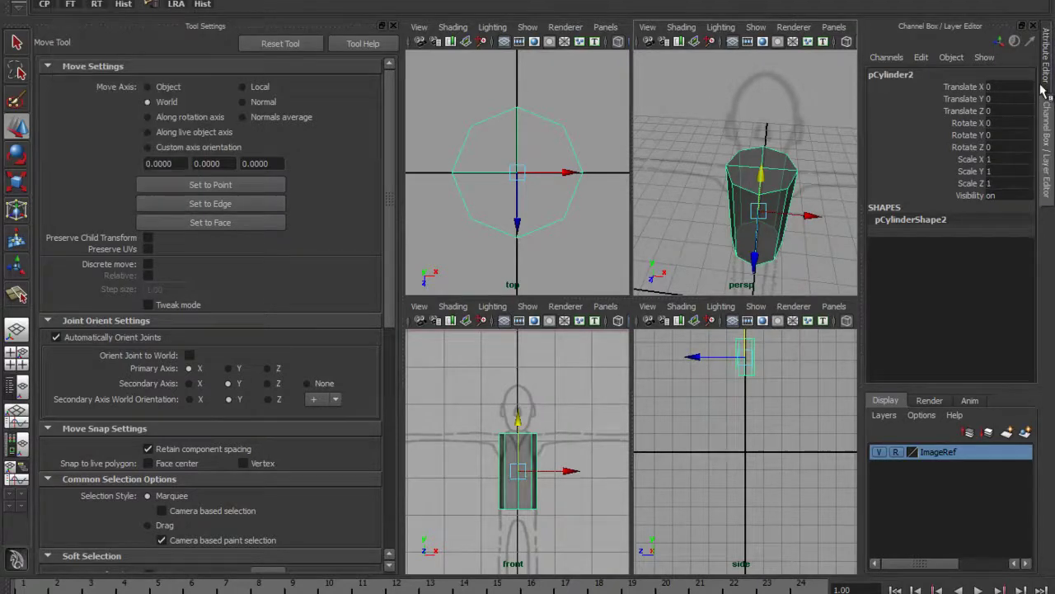
Save the scene as session01 in Maya Binary format in the project's scenes folder.
alt+drag(747, 241, 753, 105)
click(11, 0)
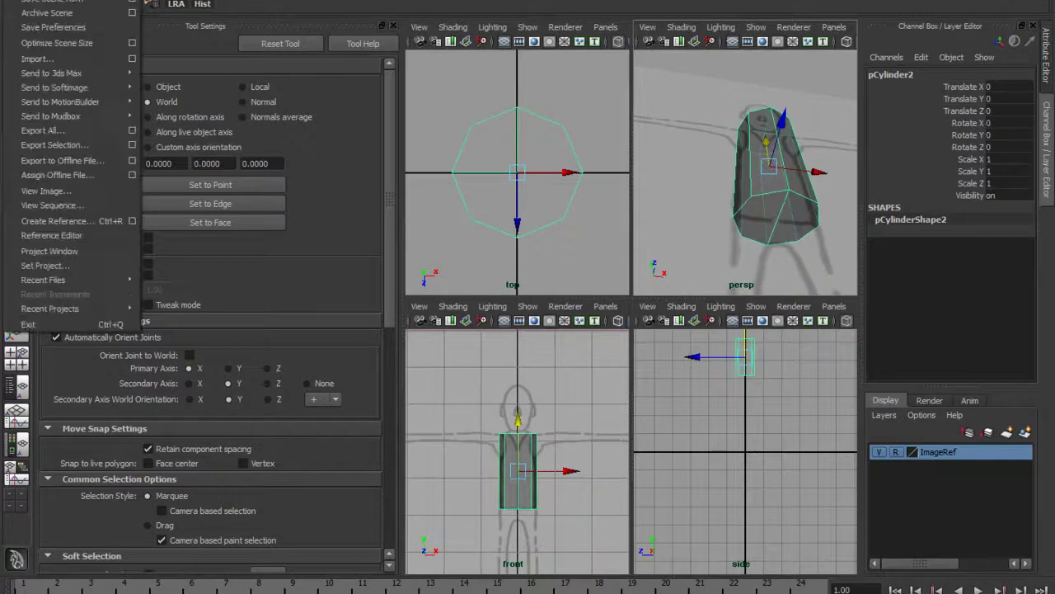
click(69, 2)
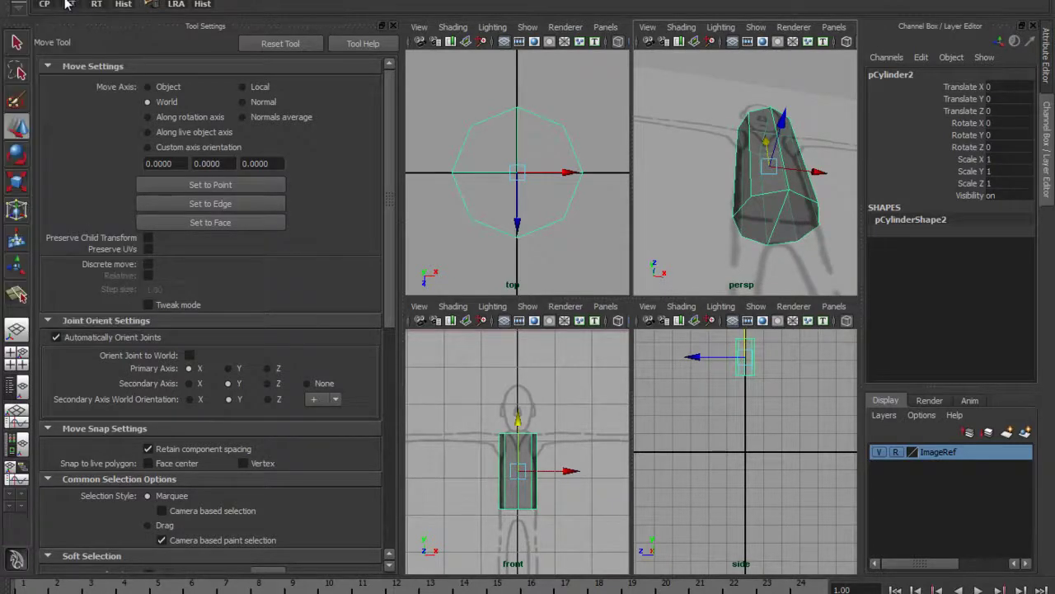
key(ctrl+shift+s)
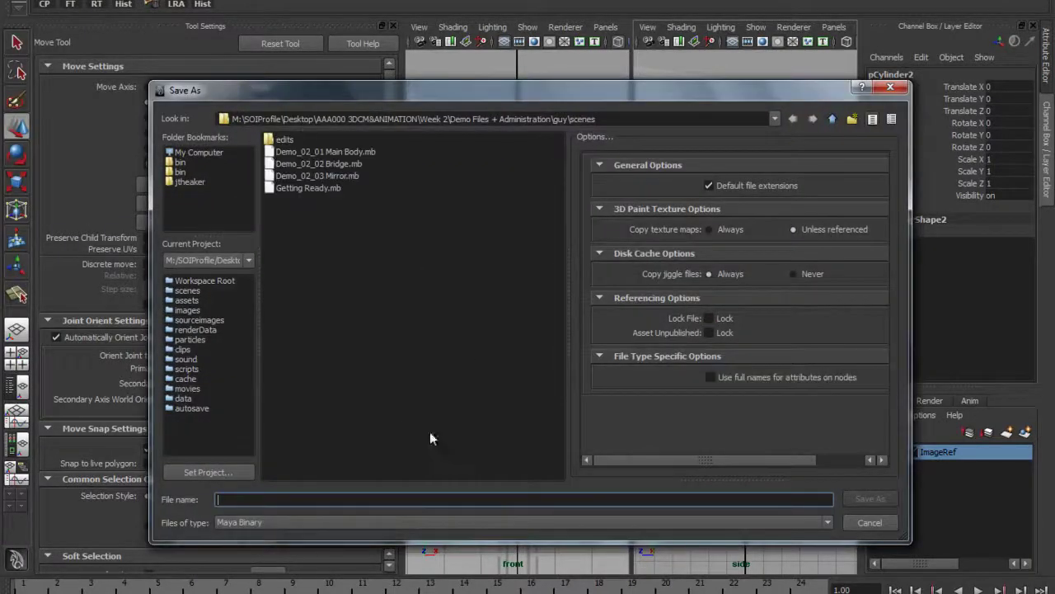
click(259, 499)
text(se)
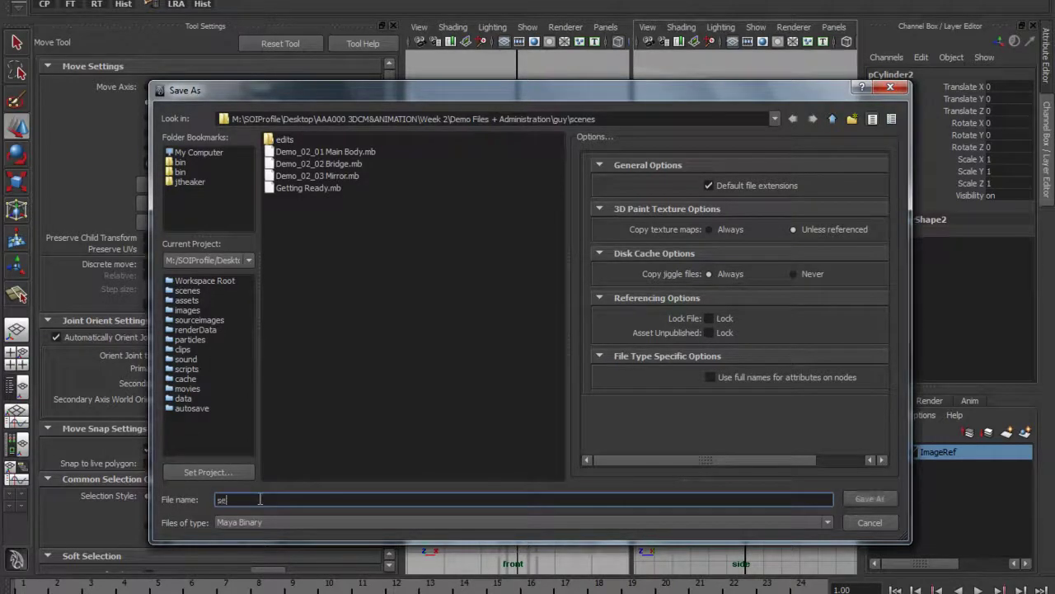
text(ssion01)
key(Return)
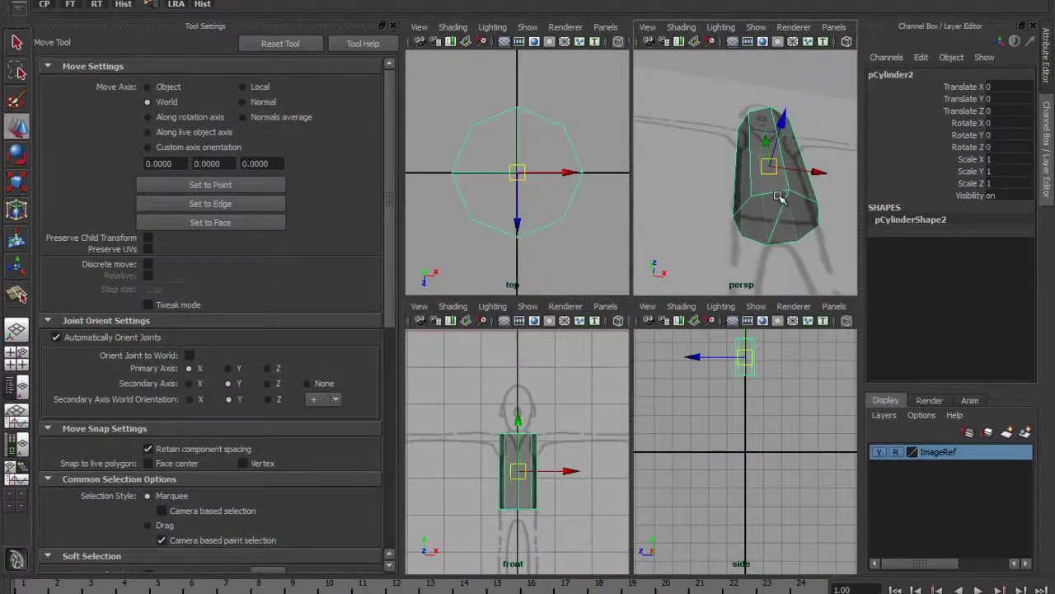
alt+drag(779, 205, 751, 178)
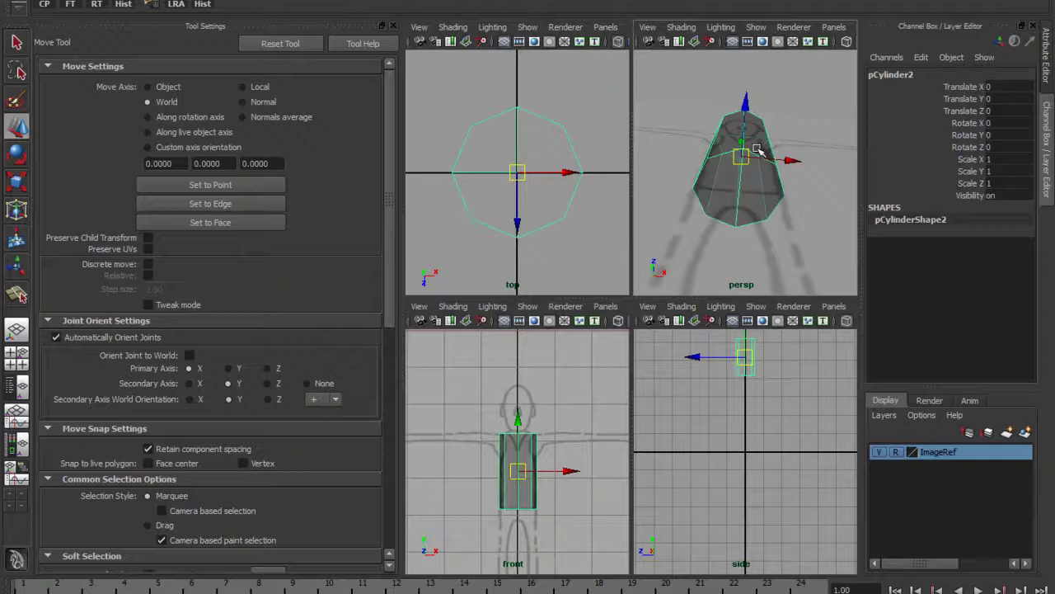
alt+drag(763, 161, 760, 177)
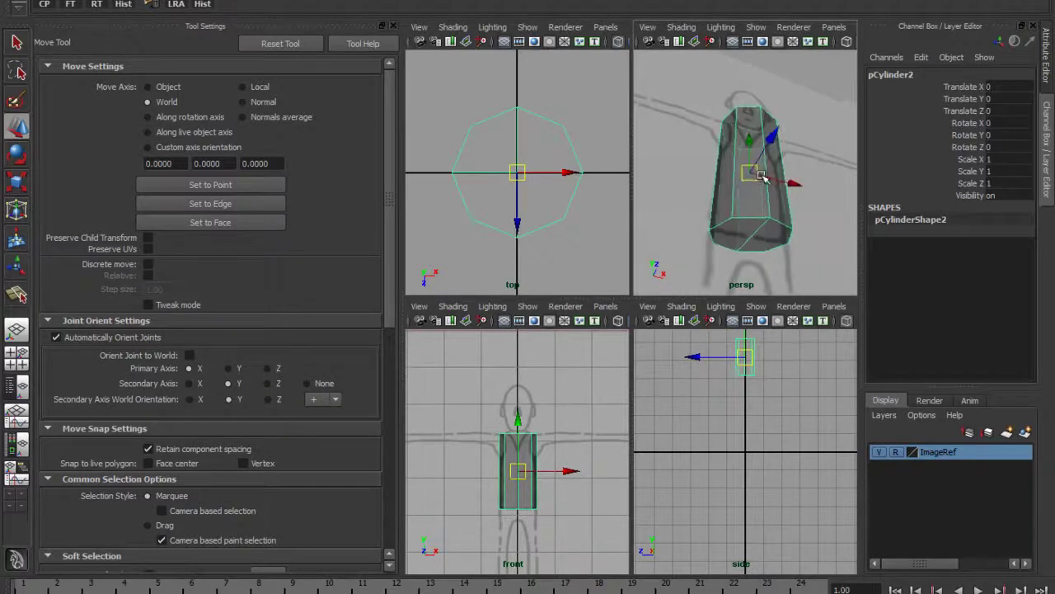
click(13, 0)
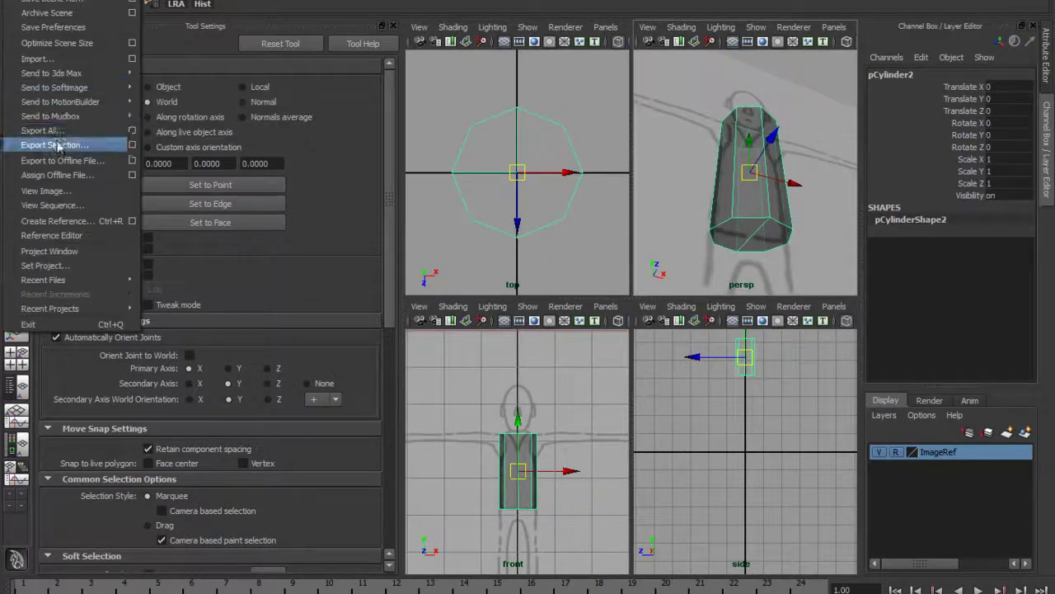
mouse_move(82, 119)
click(51, 145)
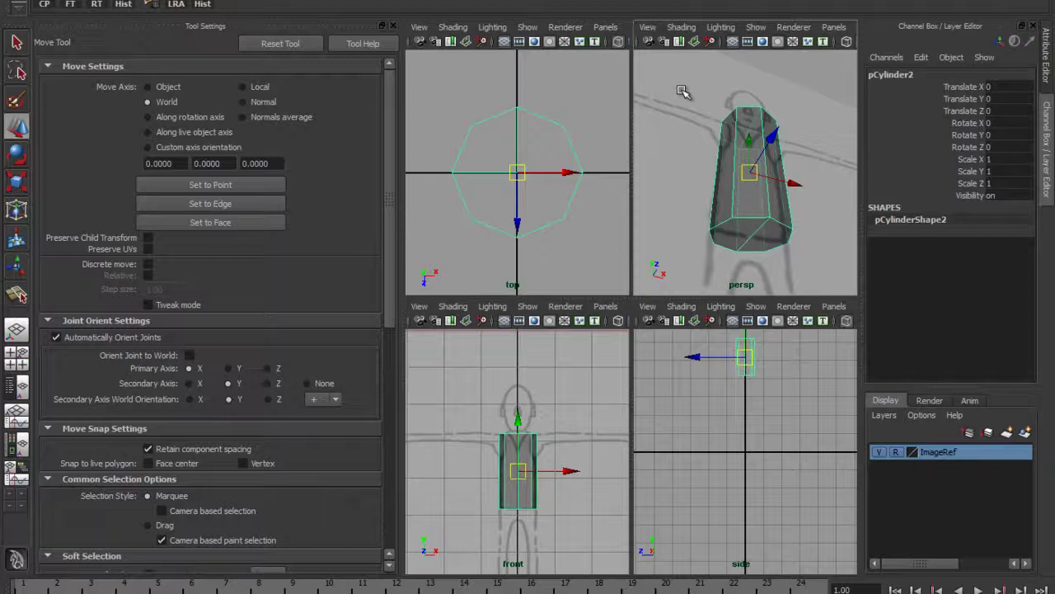
Try to split the cylinder's bottom cap from the right side vertex straight to the left one with the Interactive Split Tool.
alt+drag(771, 216, 741, 215)
key(space)
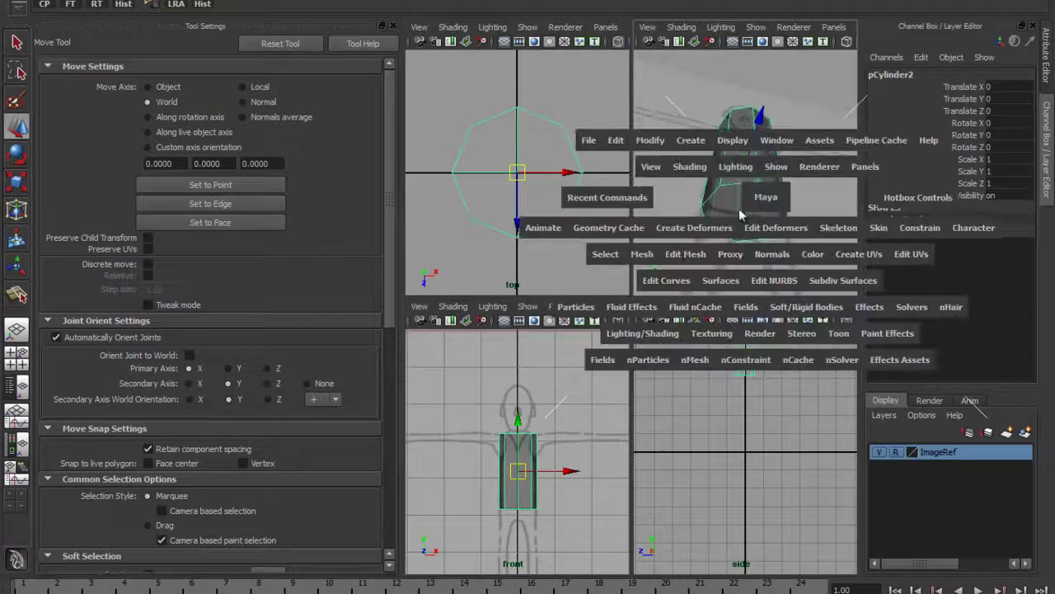
drag(685, 254, 819, 313)
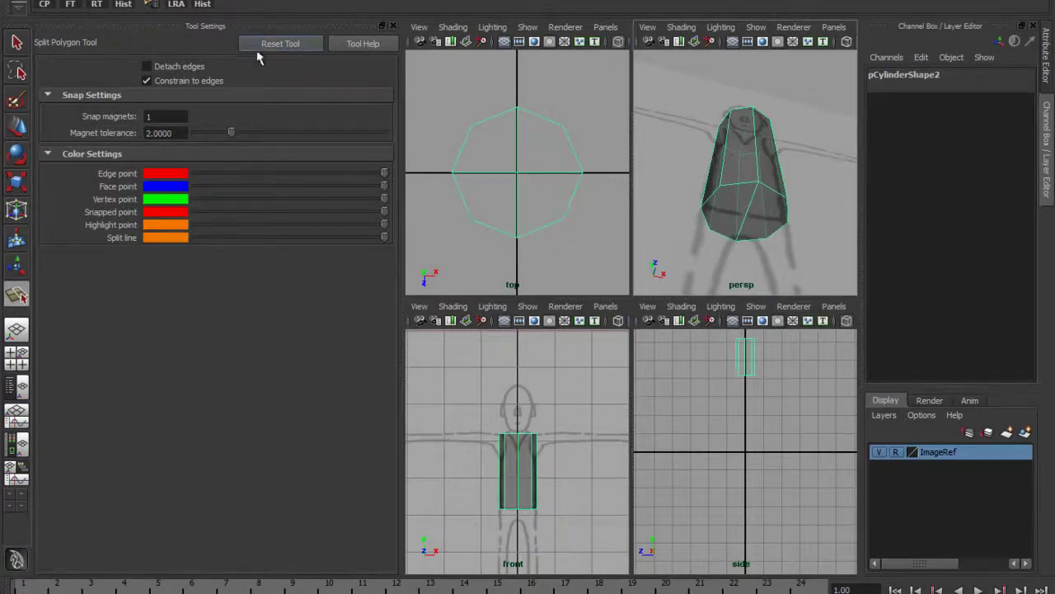
alt+drag(792, 288, 787, 227)
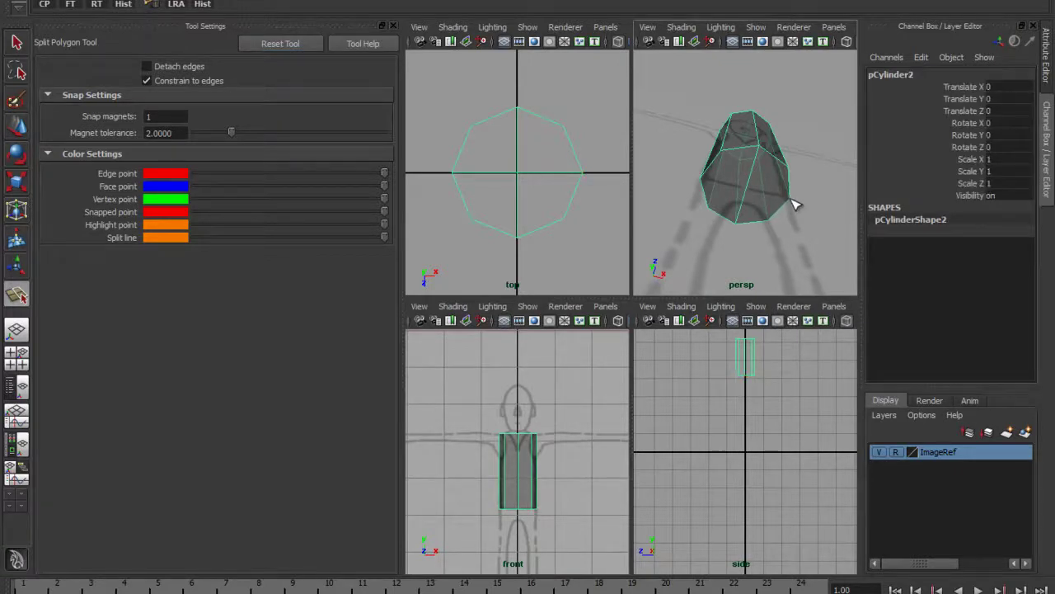
key(space)
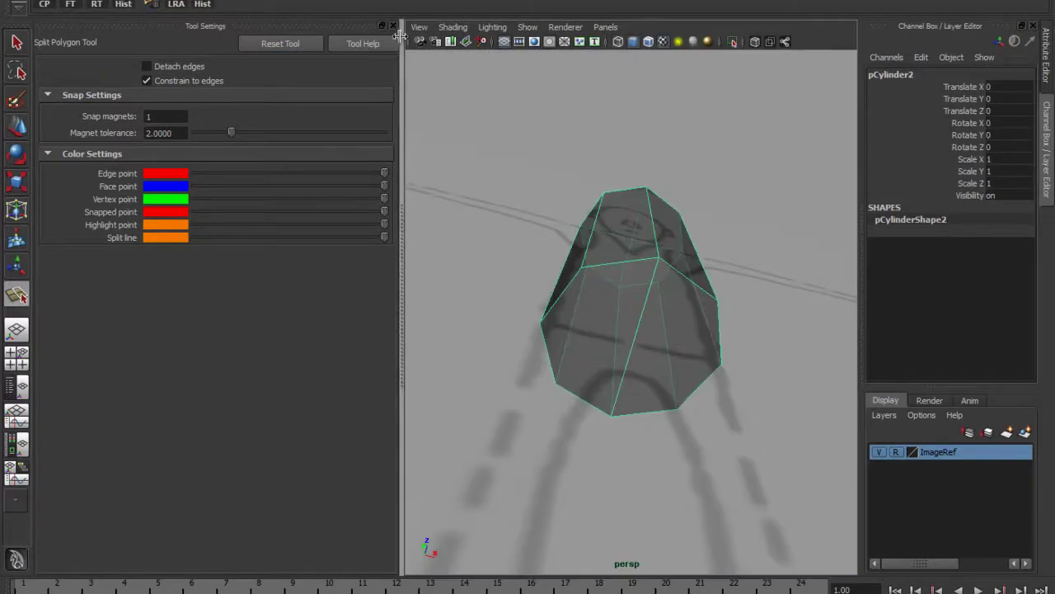
click(721, 363)
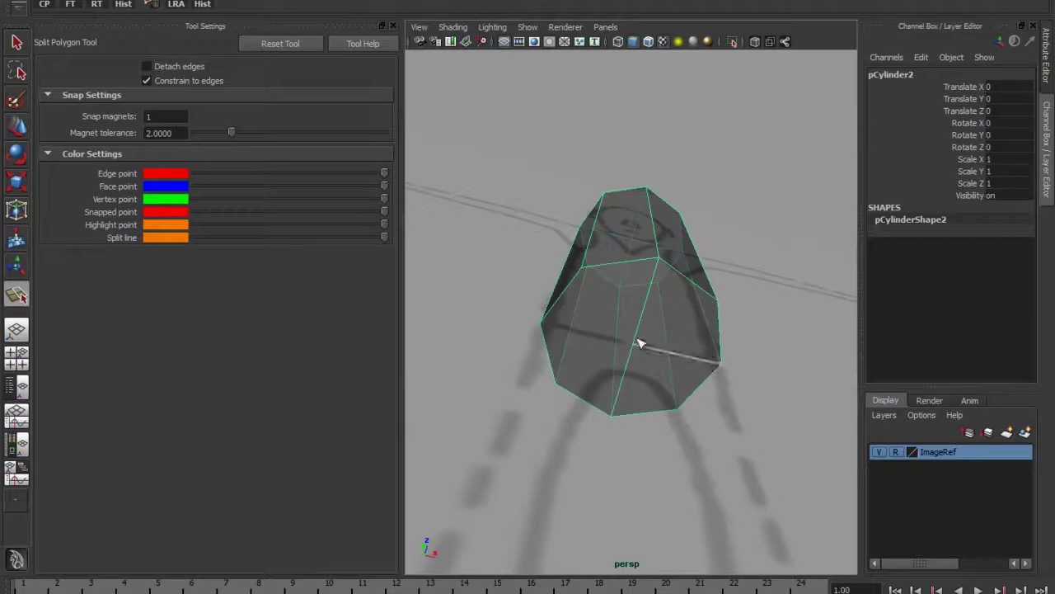
click(544, 328)
key(w)
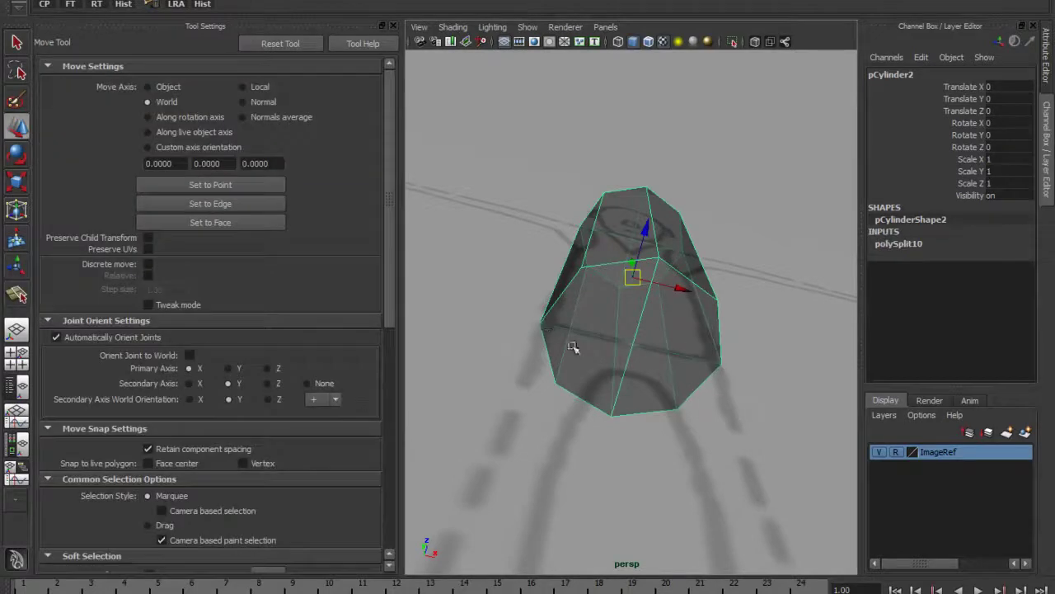
key(alt+shift+d)
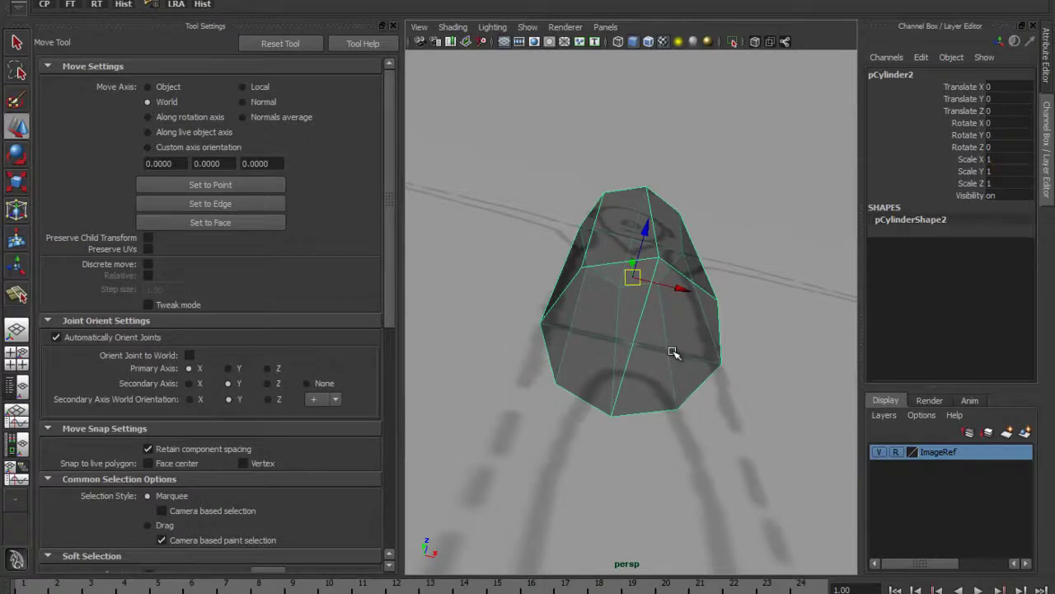
Split the bottom cap from side vertex to side vertex through the middle of its existing front-to-back edge with the Interactive Split Tool.
alt+drag(606, 337, 646, 354)
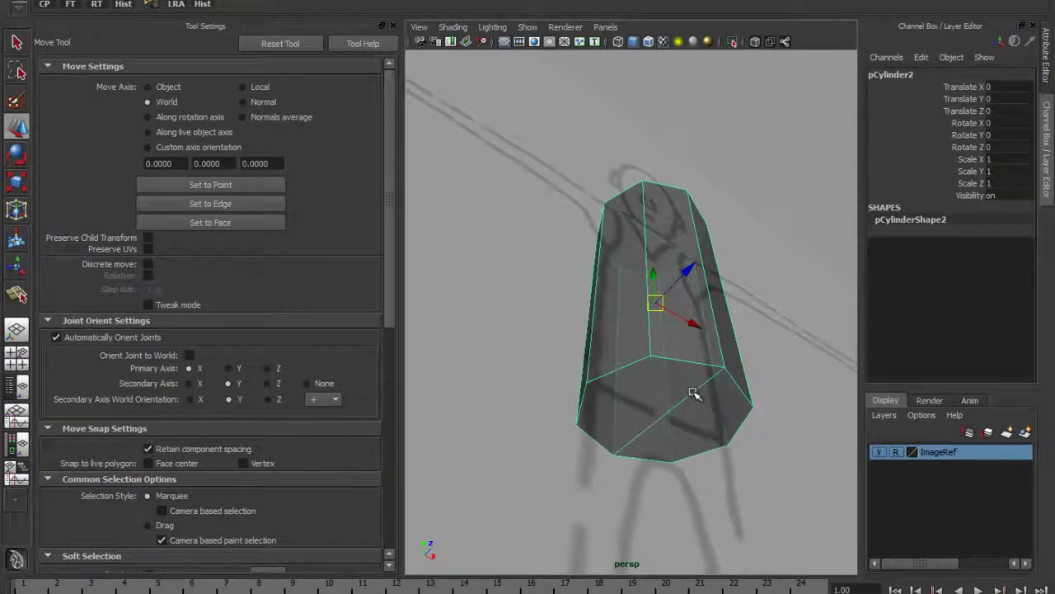
key(ctrl+shift+s)
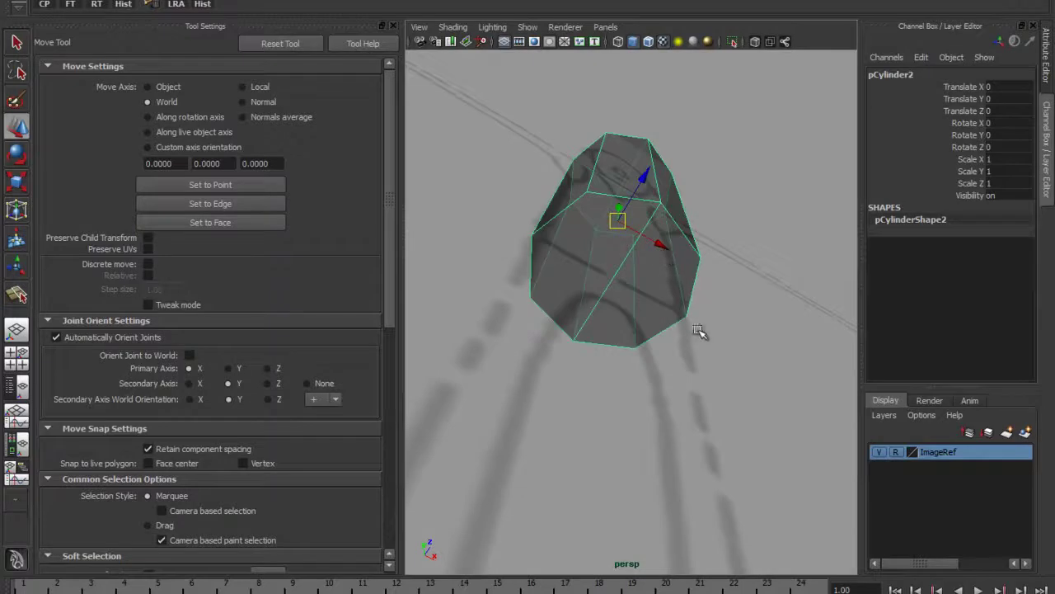
key(ctrl+shift+s)
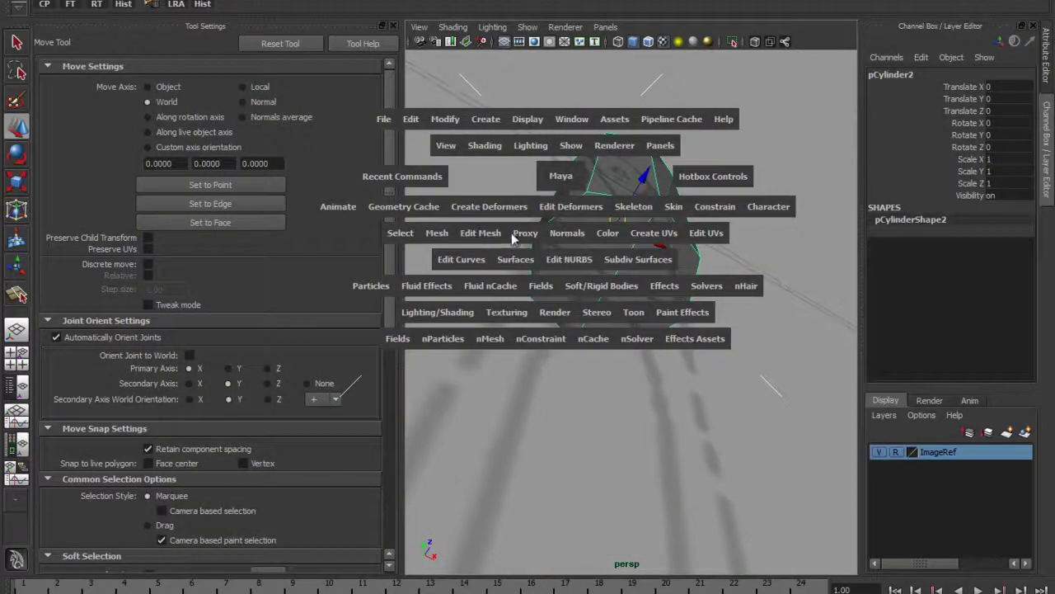
click(482, 234)
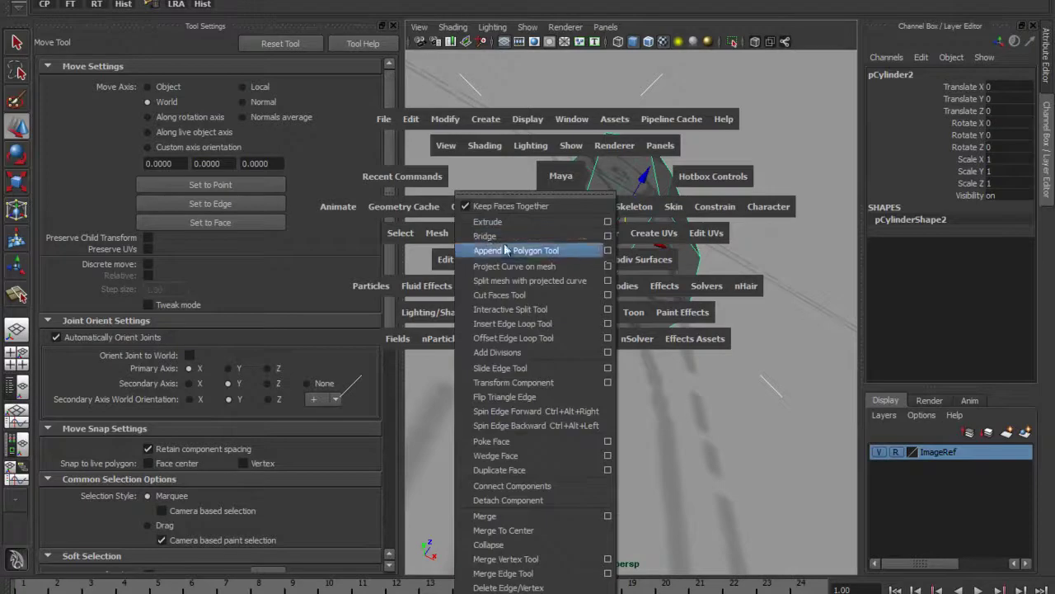
click(561, 310)
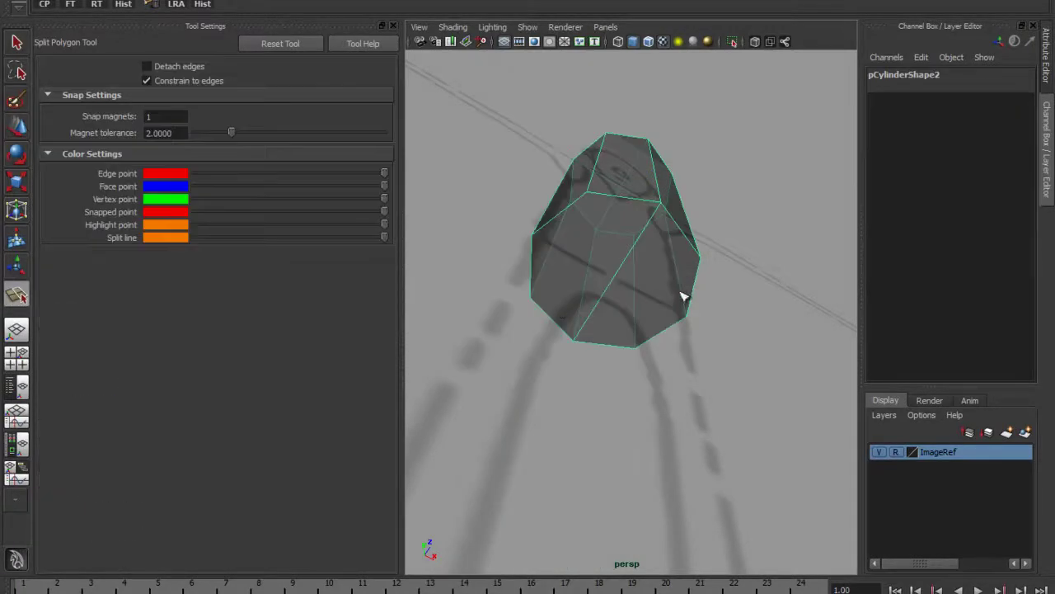
click(687, 313)
click(536, 238)
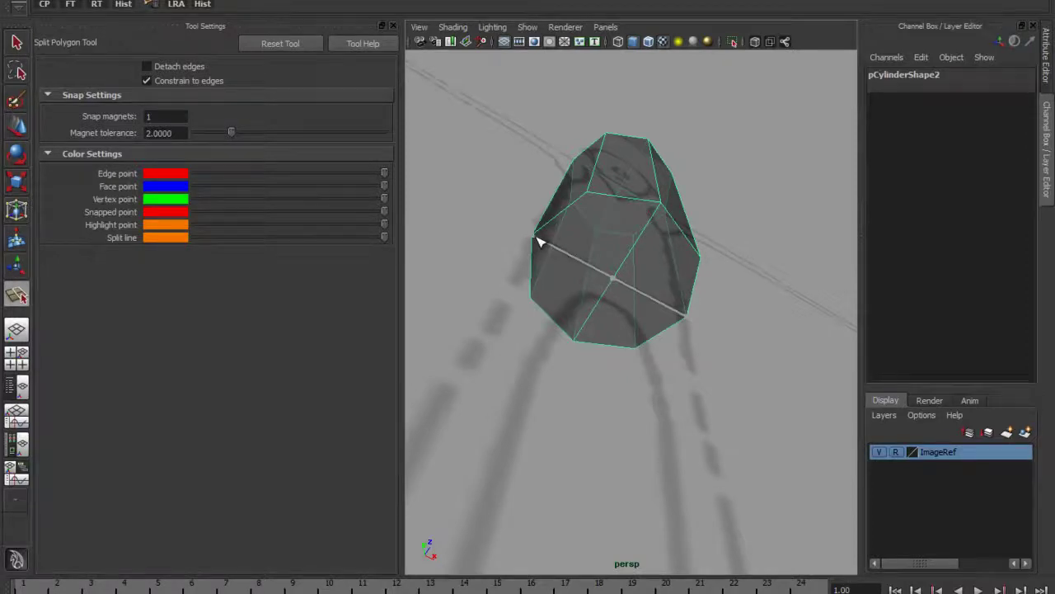
key(w)
mouse_move(624, 276)
alt+mouse_down()
mouse_move(625, 305)
mouse_move(700, 333)
mouse_move(636, 322)
mouse_move(619, 271)
alt+mouse_up()
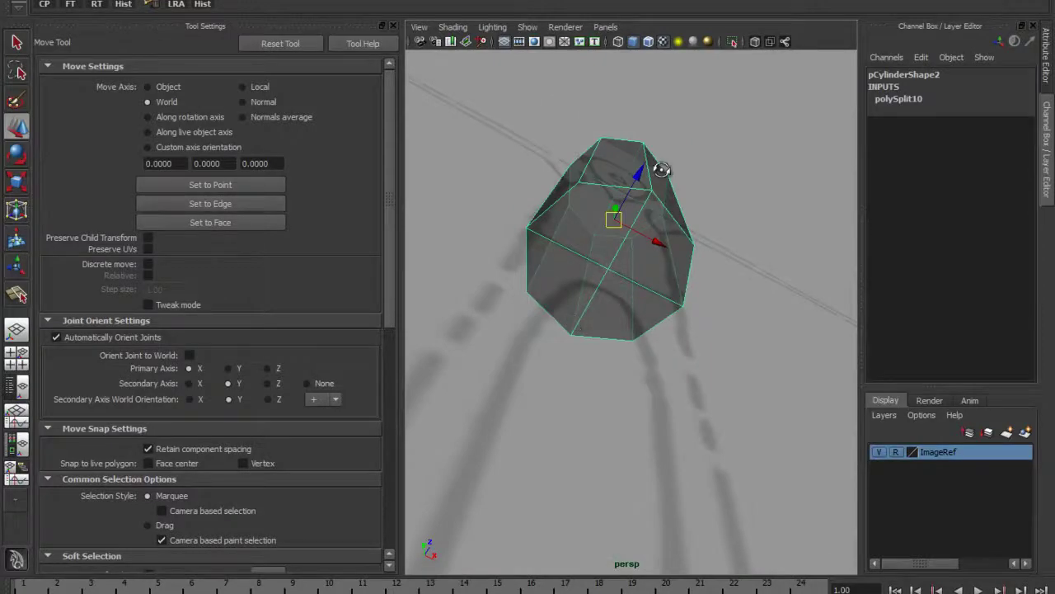
Insert four horizontal edge loops around the torso cylinder in the front view, spaced from the upper chest down to the hips.
alt+drag(662, 167, 583, 276)
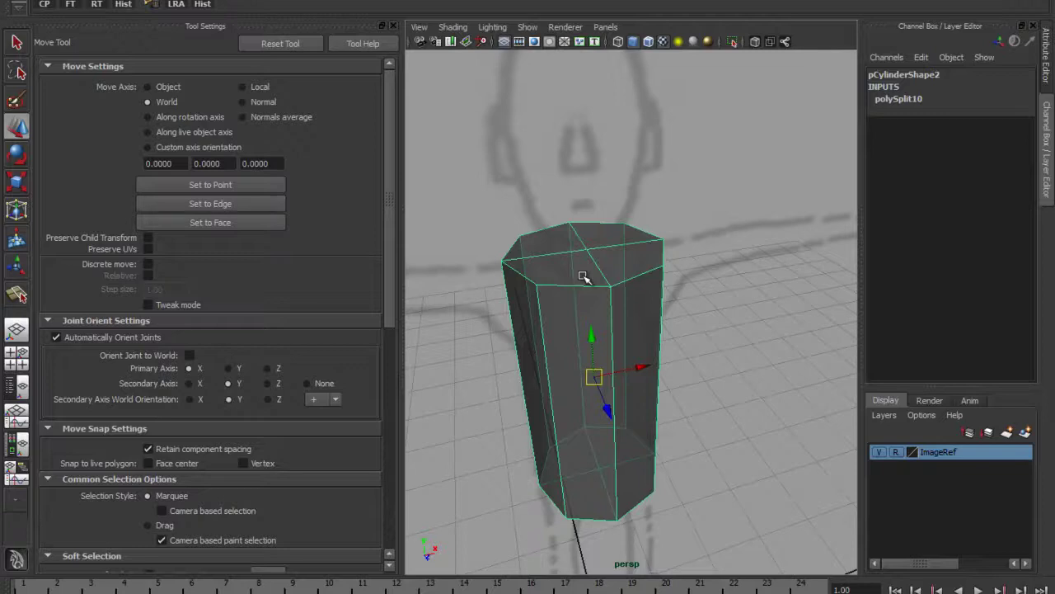
alt+drag(624, 327, 602, 283)
key(space)
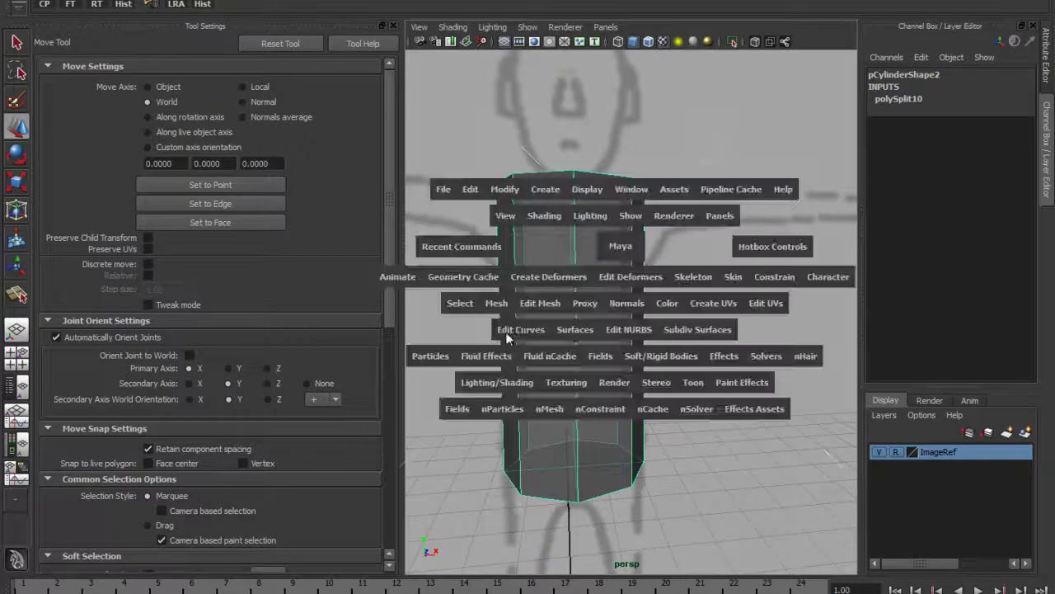
click(546, 300)
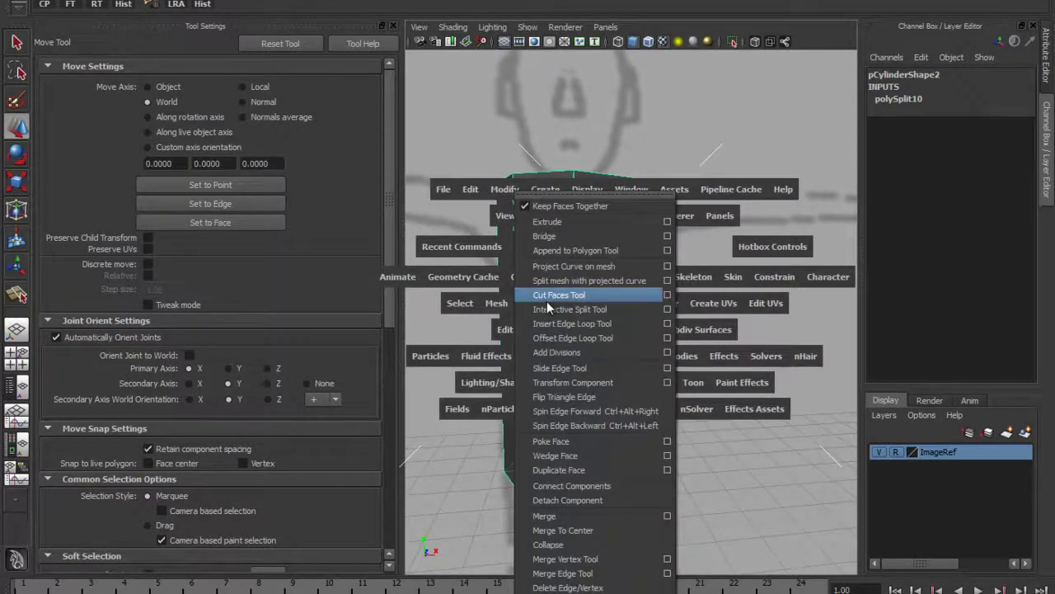
click(601, 324)
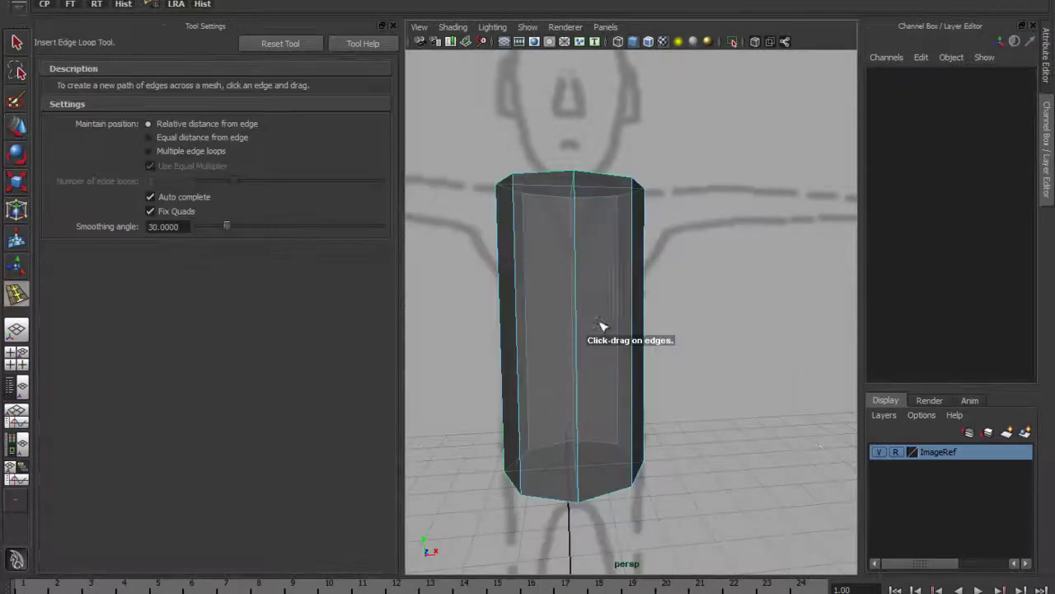
key(space)
key(space)
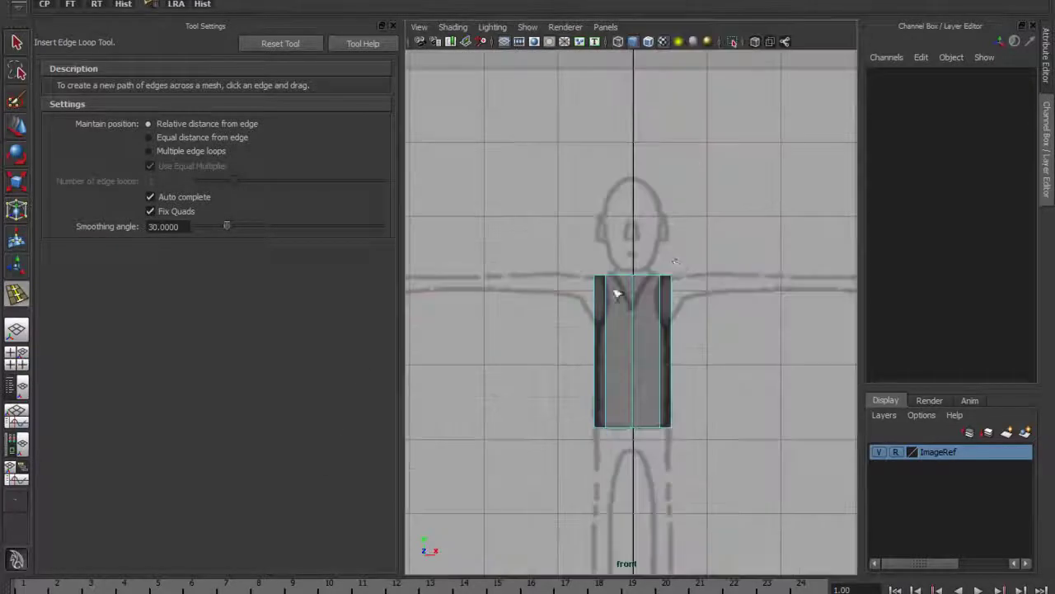
click(672, 295)
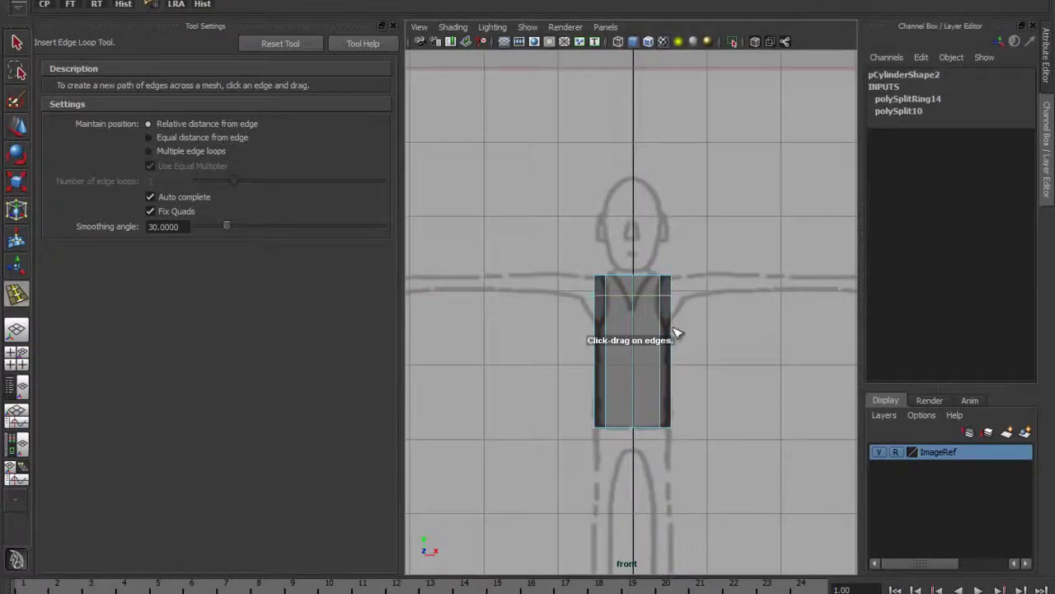
drag(675, 324, 676, 324)
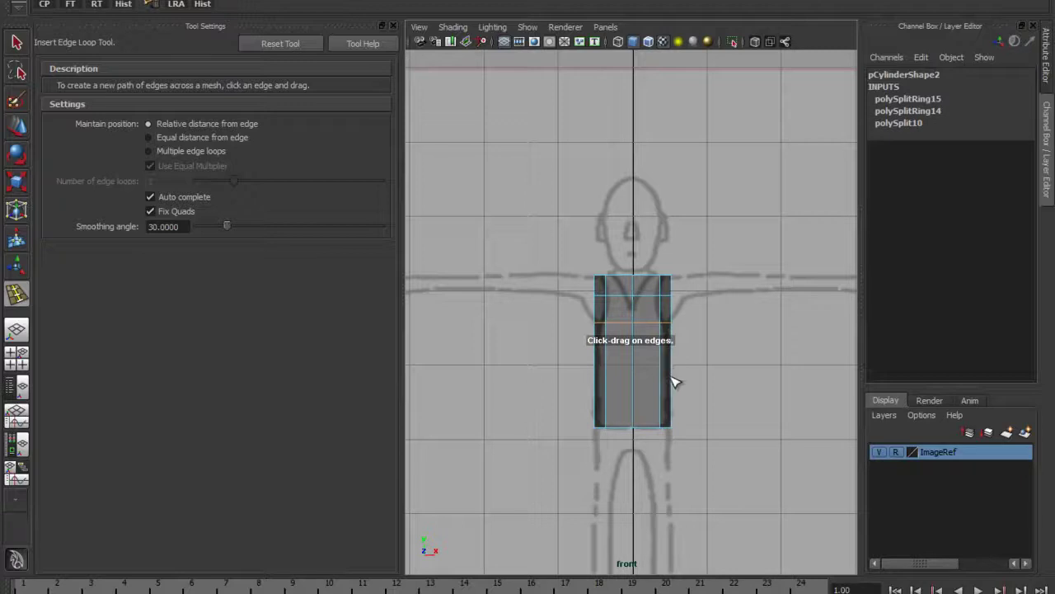
click(672, 366)
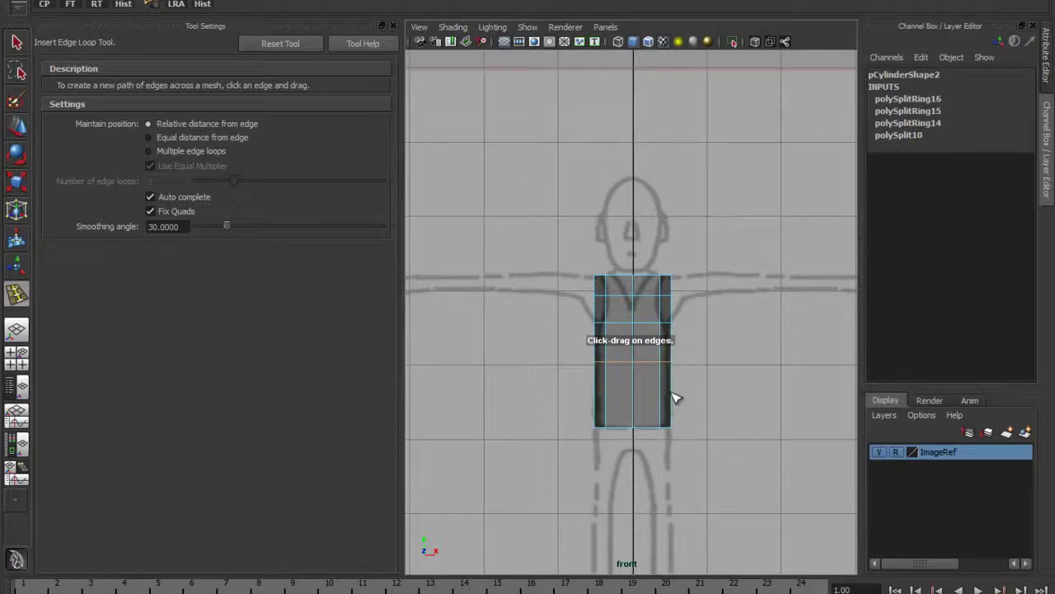
click(674, 396)
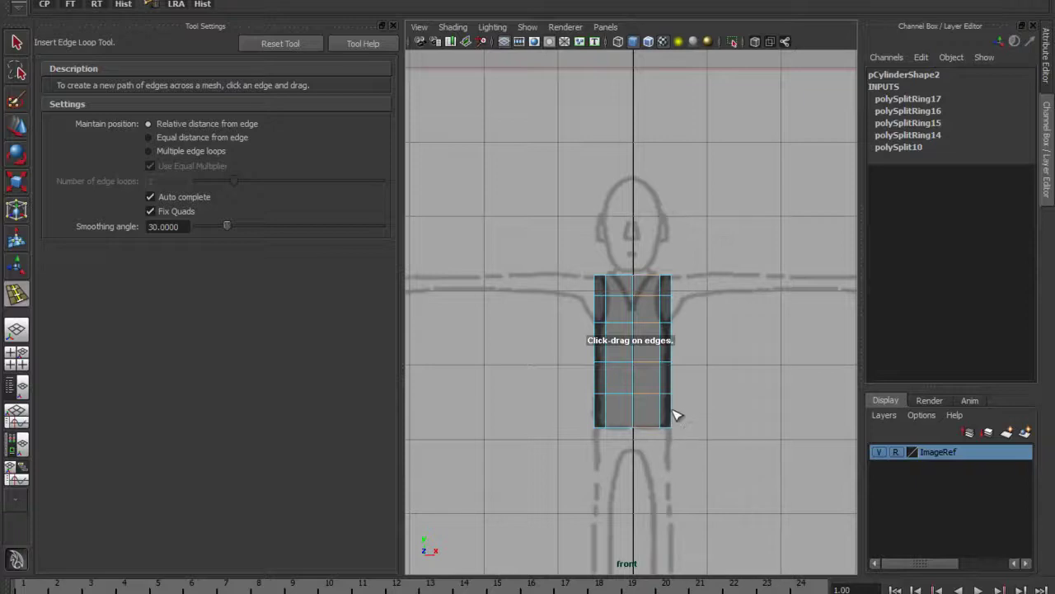
Insert a horizontal edge loop just above the torso's bottom edge and lower the two bottom vertex rows to the crotch area.
drag(663, 417, 664, 419)
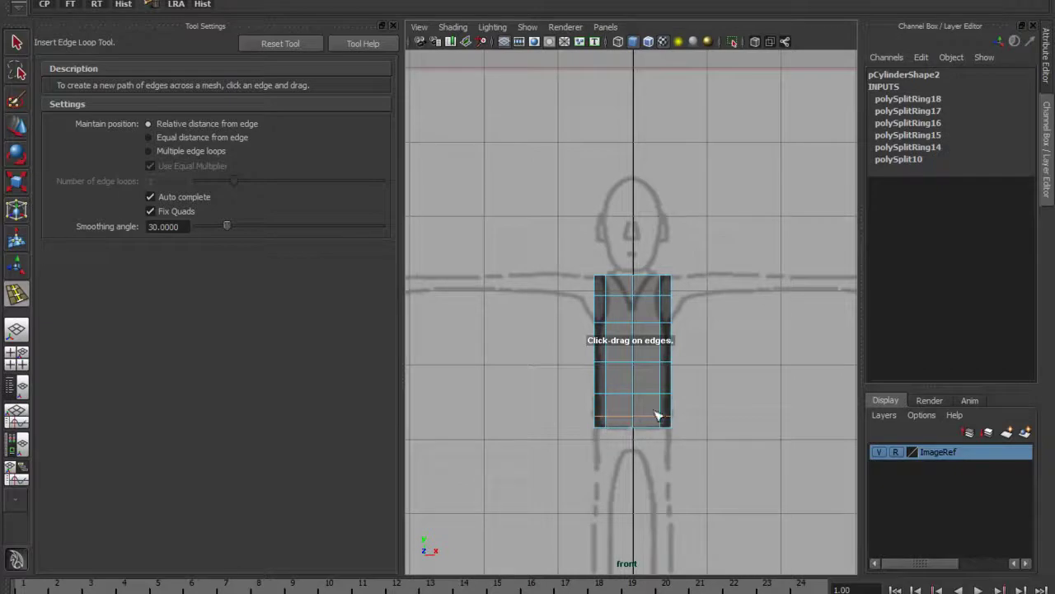
key(w)
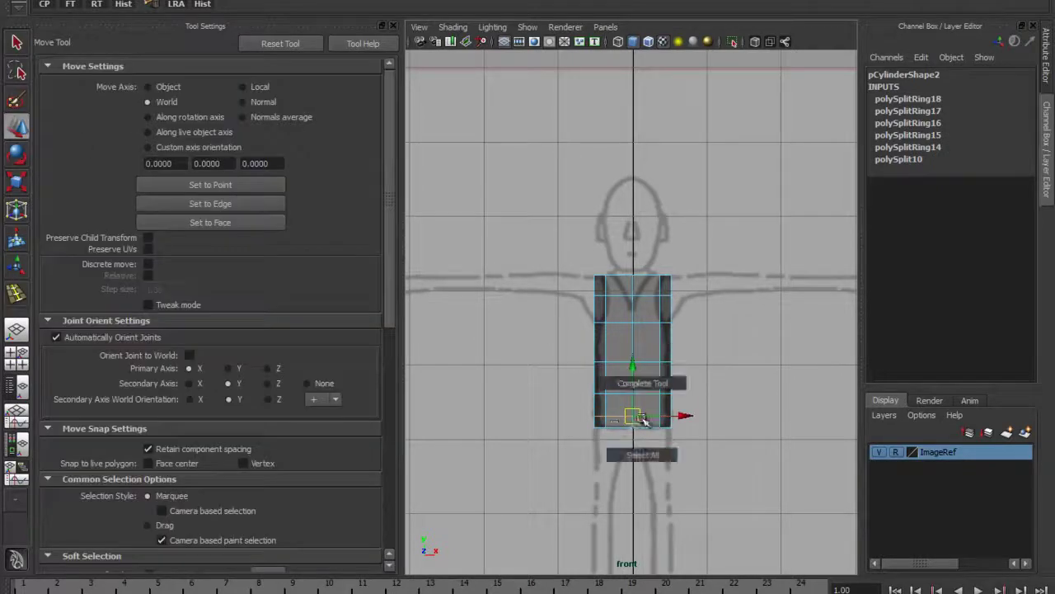
right_drag(613, 423, 561, 423)
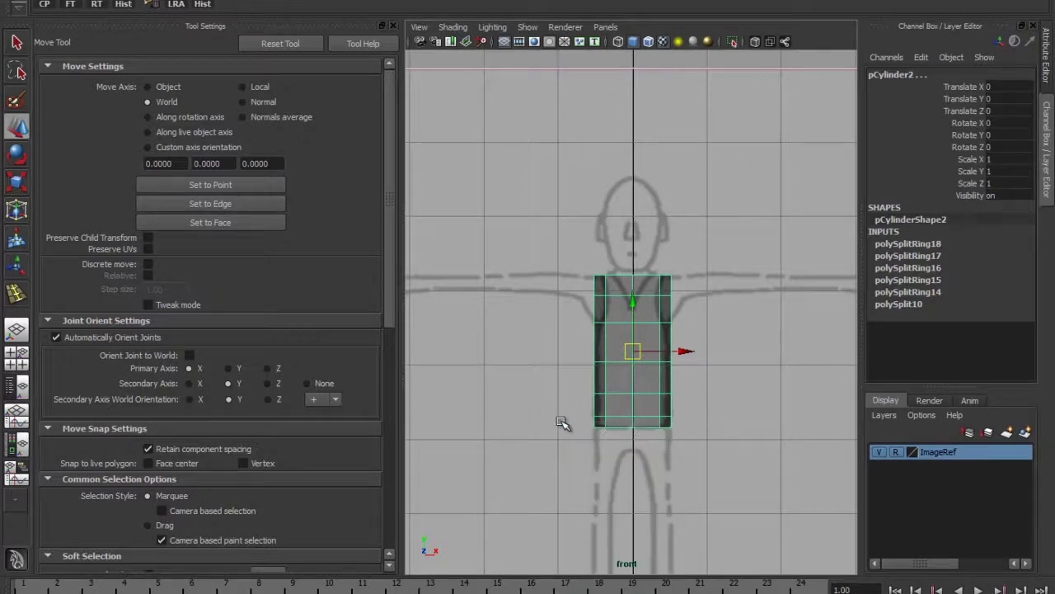
drag(562, 455, 703, 421)
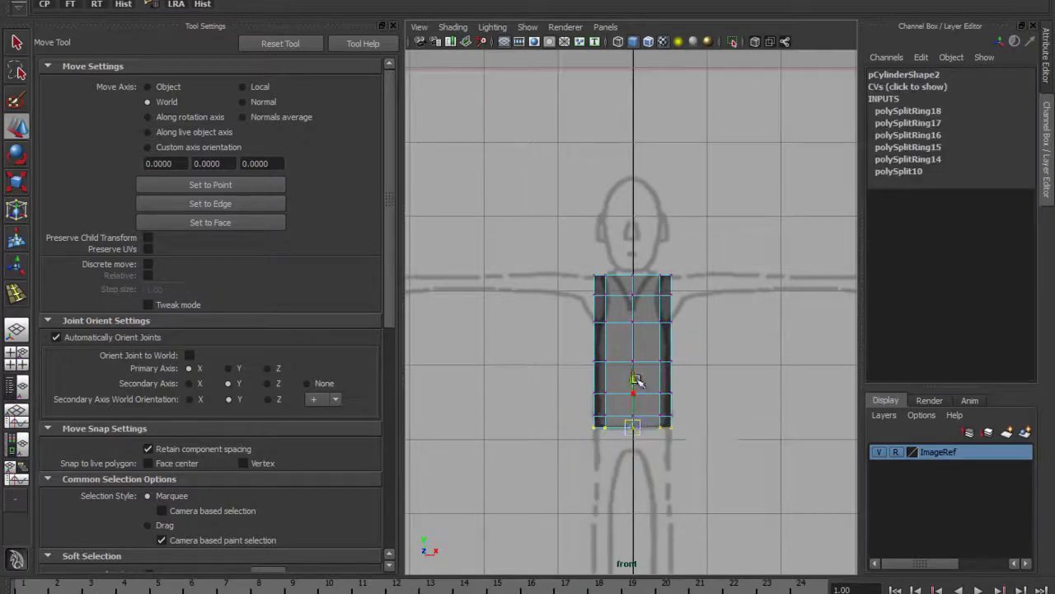
mouse_move(631, 382)
mouse_down()
mouse_move(631, 403)
mouse_move(635, 367)
mouse_move(637, 385)
mouse_move(636, 376)
mouse_up()
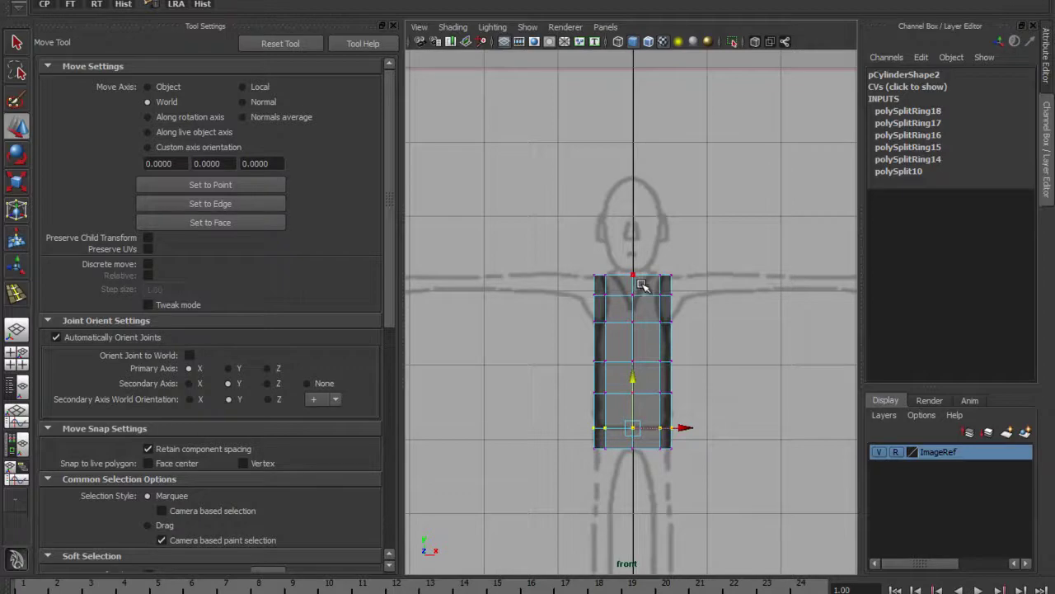
Examine the torso cylinder against the reference image from several angles in the perspective view.
mouse_move(651, 283)
right_down()
mouse_move(664, 302)
mouse_move(653, 282)
right_up()
key(space)
alt+drag(735, 191, 683, 235)
mouse_move(691, 168)
right_down()
mouse_move(700, 161)
mouse_move(647, 177)
mouse_move(742, 175)
mouse_move(705, 159)
right_up()
scroll(710, 158, down, 6)
mouse_move(712, 157)
alt+mouse_down()
mouse_move(674, 189)
mouse_move(719, 176)
alt+mouse_up()
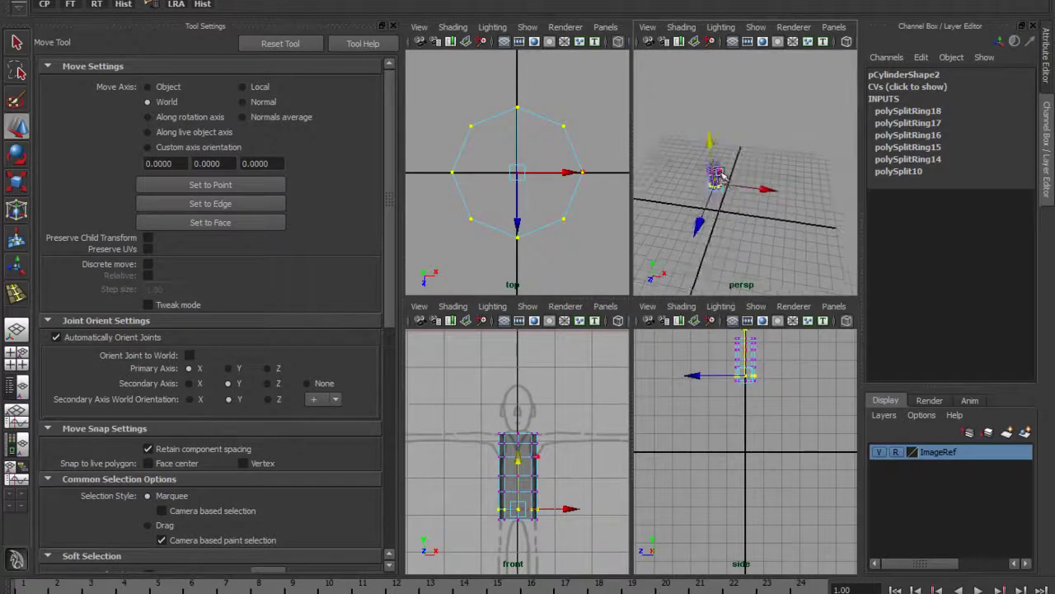
key(space)
scroll(592, 283, up, 8)
alt+middle_drag(605, 297, 780, 288)
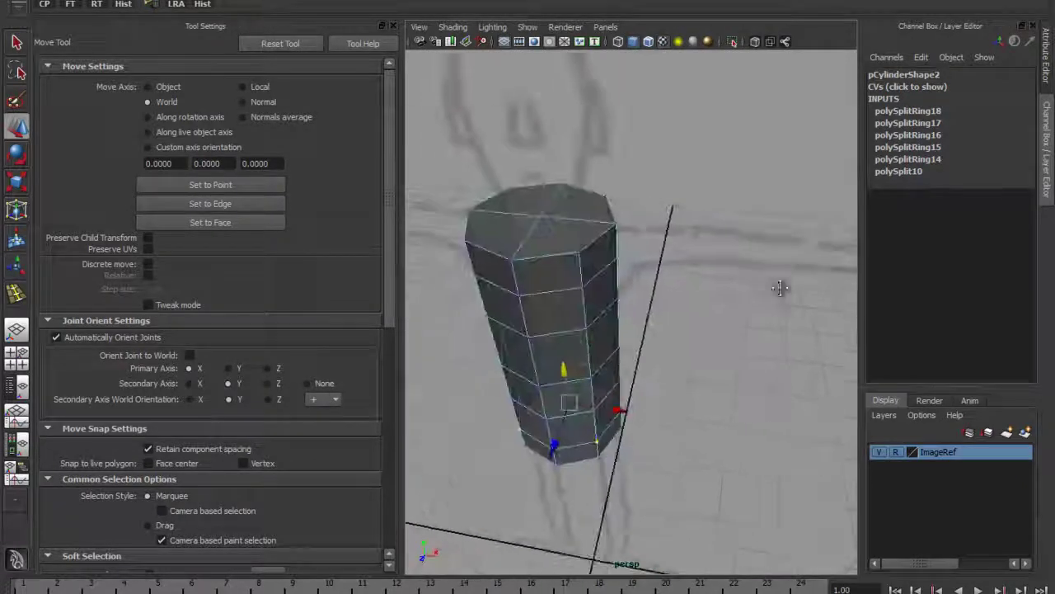
scroll(587, 276, down, 5)
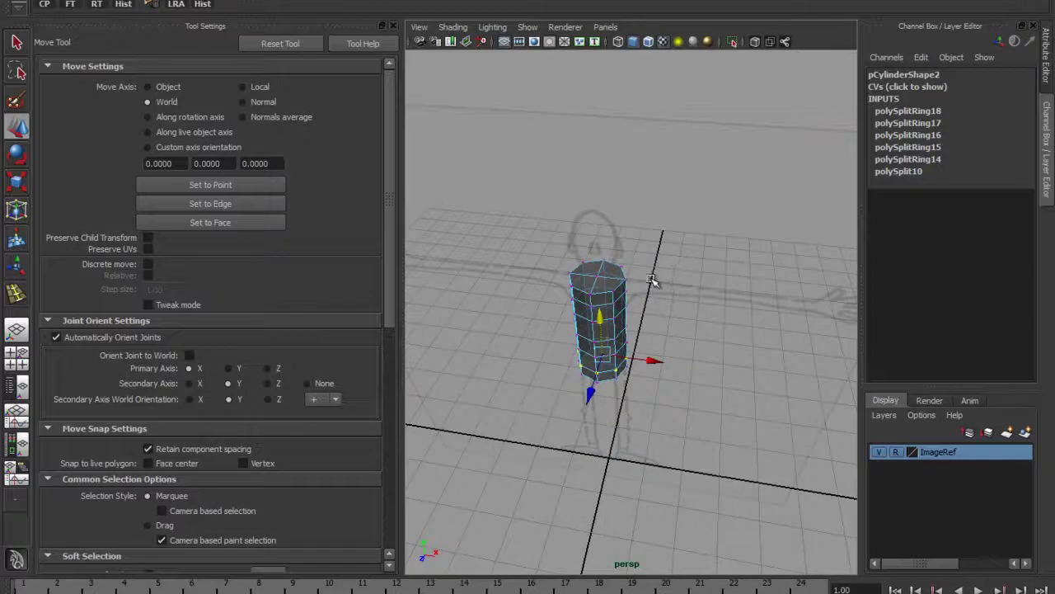
mouse_move(599, 306)
alt+mouse_down()
mouse_move(648, 255)
mouse_move(627, 255)
alt+mouse_up()
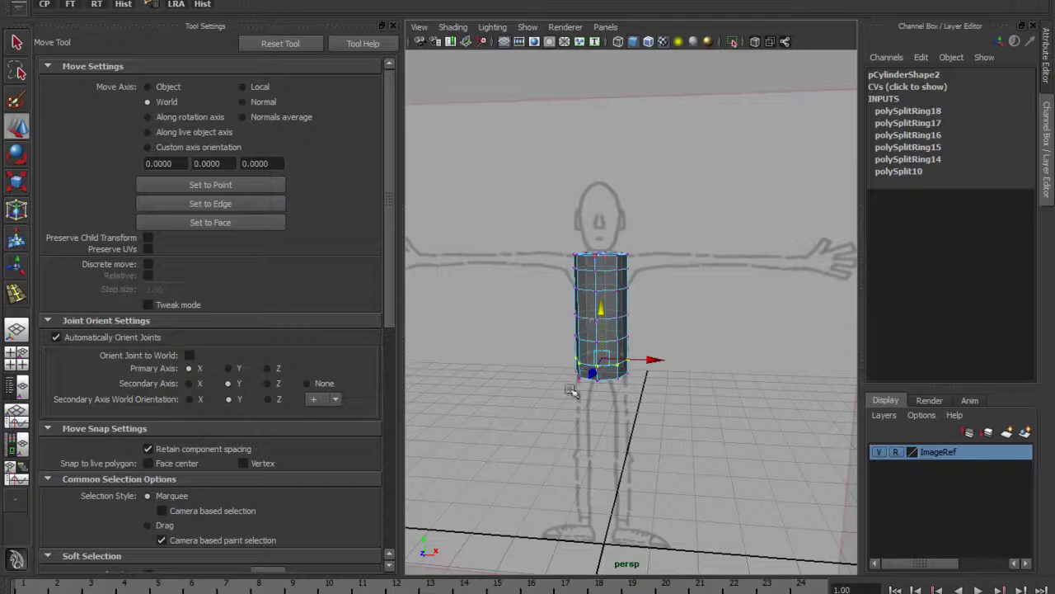
alt+drag(595, 321, 599, 289)
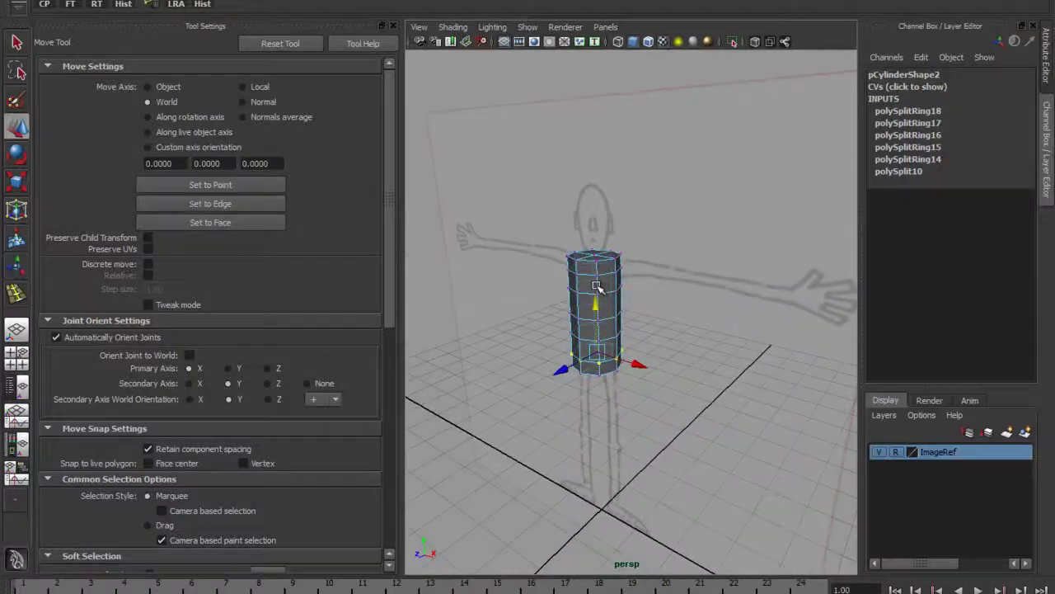
Select the four torso side faces in the top two rows where the arm attaches, on the positive X side.
right_click(606, 274)
right_drag(608, 274, 613, 311)
click(608, 268)
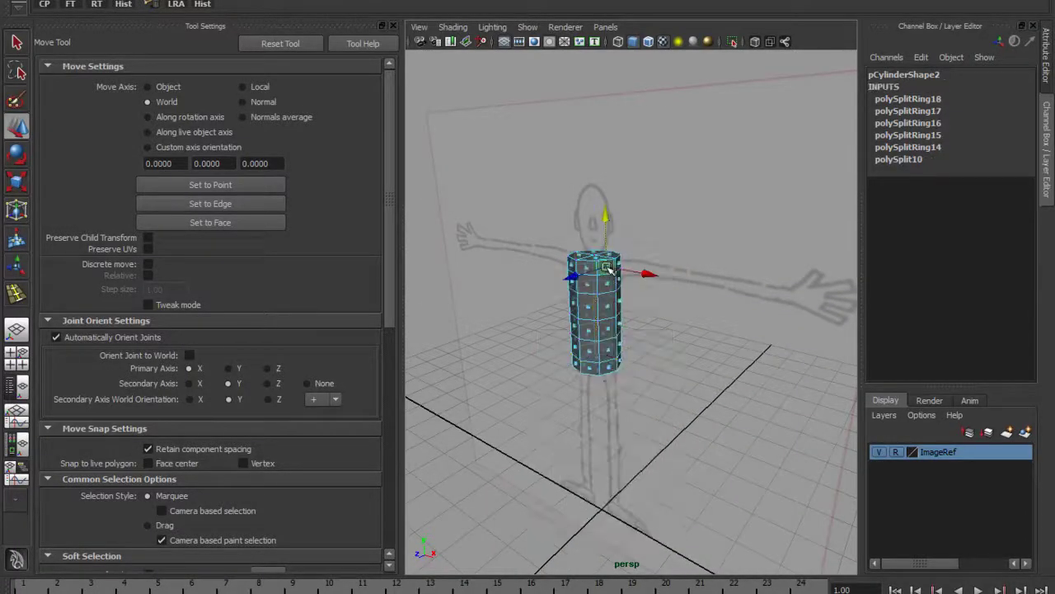
alt+drag(612, 284, 615, 263)
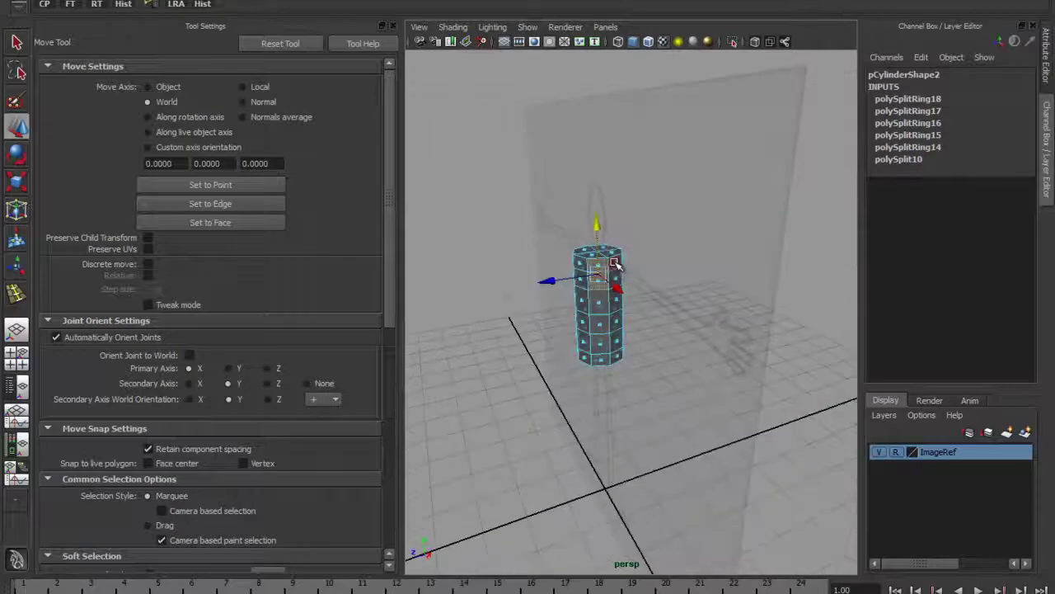
shift+click(618, 262)
scroll(614, 284, up, 5)
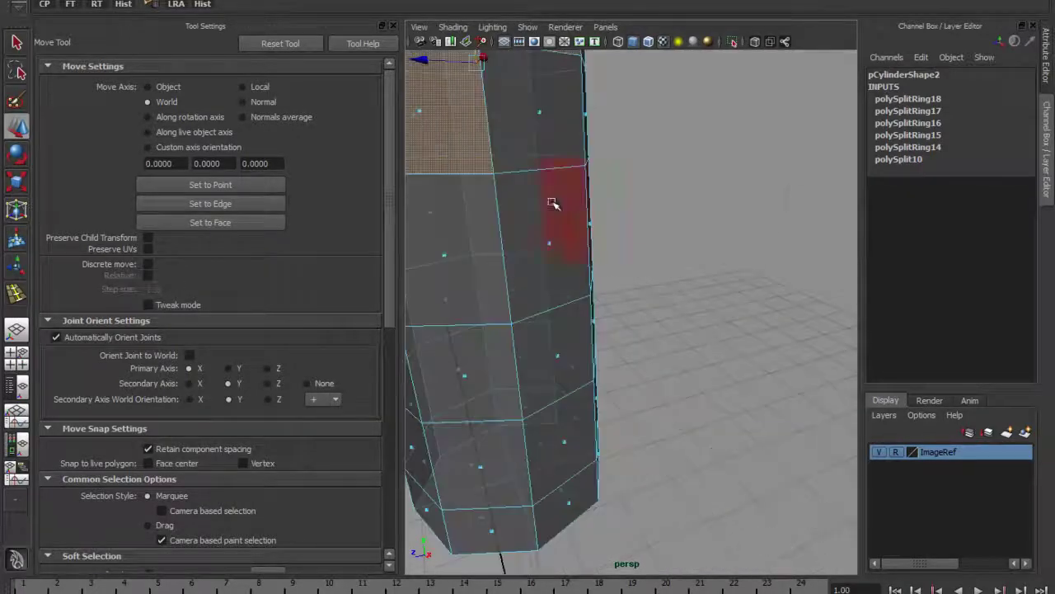
click(540, 133)
scroll(540, 133, down, 5)
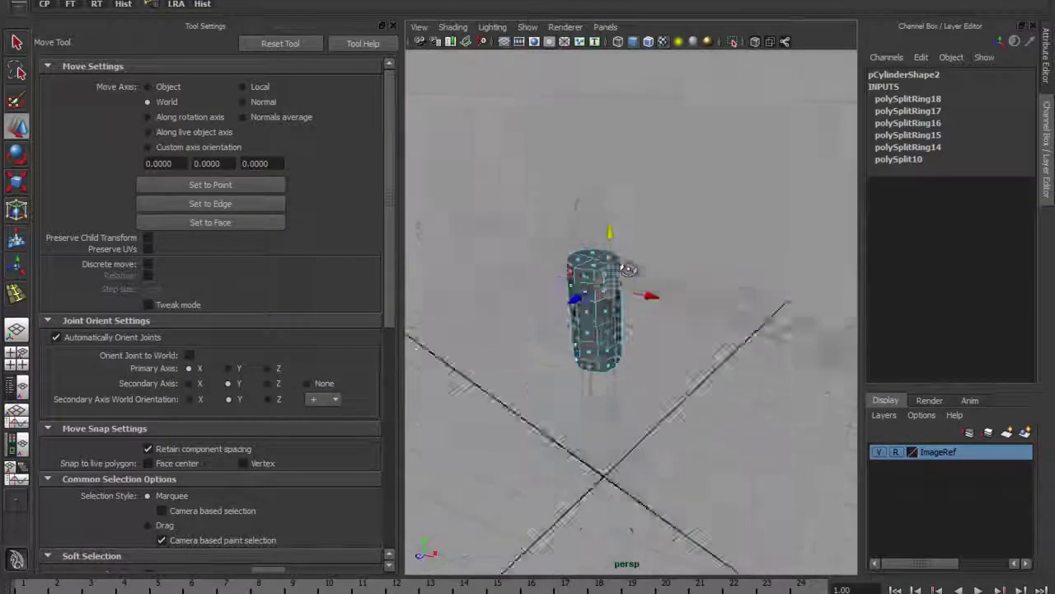
alt+drag(629, 269, 657, 270)
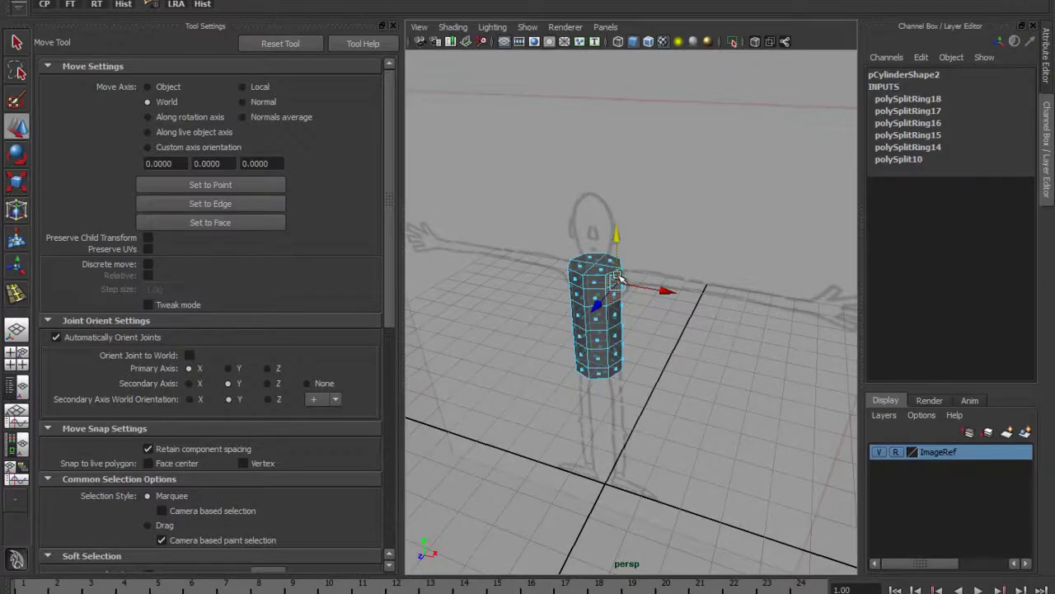
Reset the Extrude Face options to their defaults and extrude the selected shoulder faces with 1 division.
alt+drag(620, 280, 631, 270)
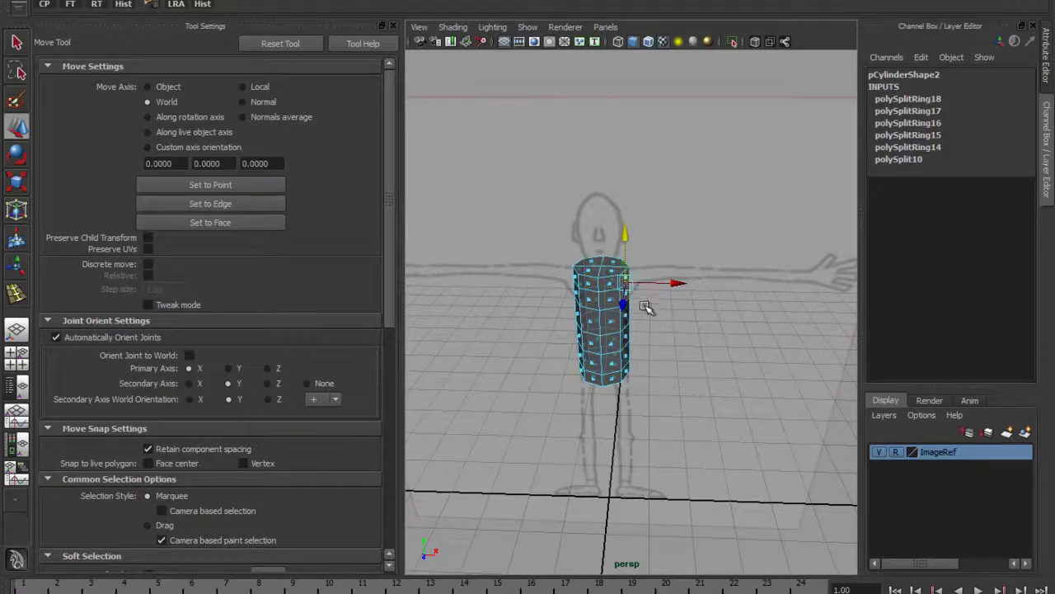
scroll(639, 295, up, 2)
alt+drag(636, 291, 643, 292)
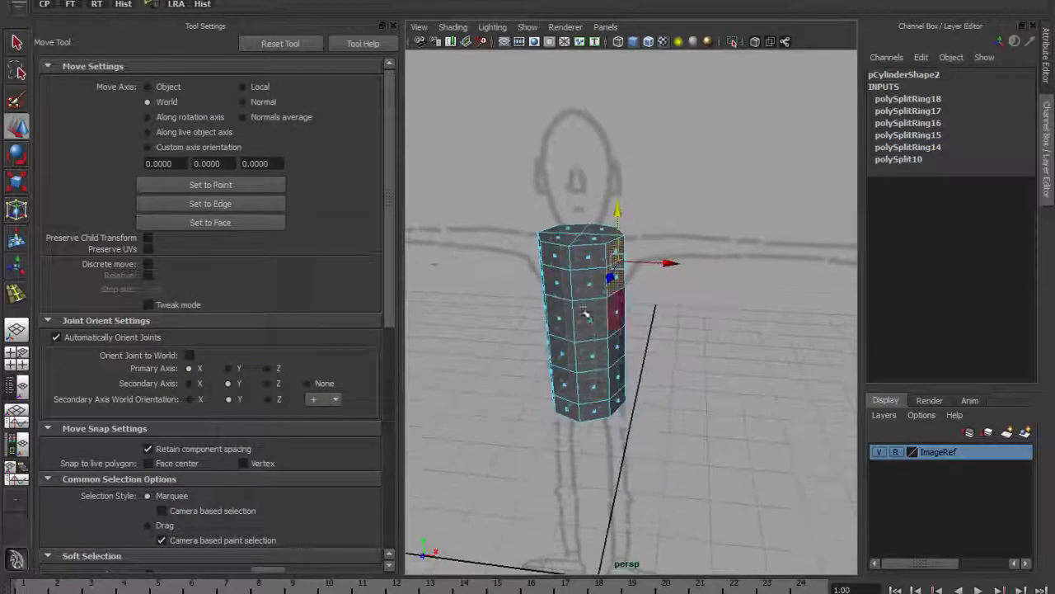
key(space)
click(573, 302)
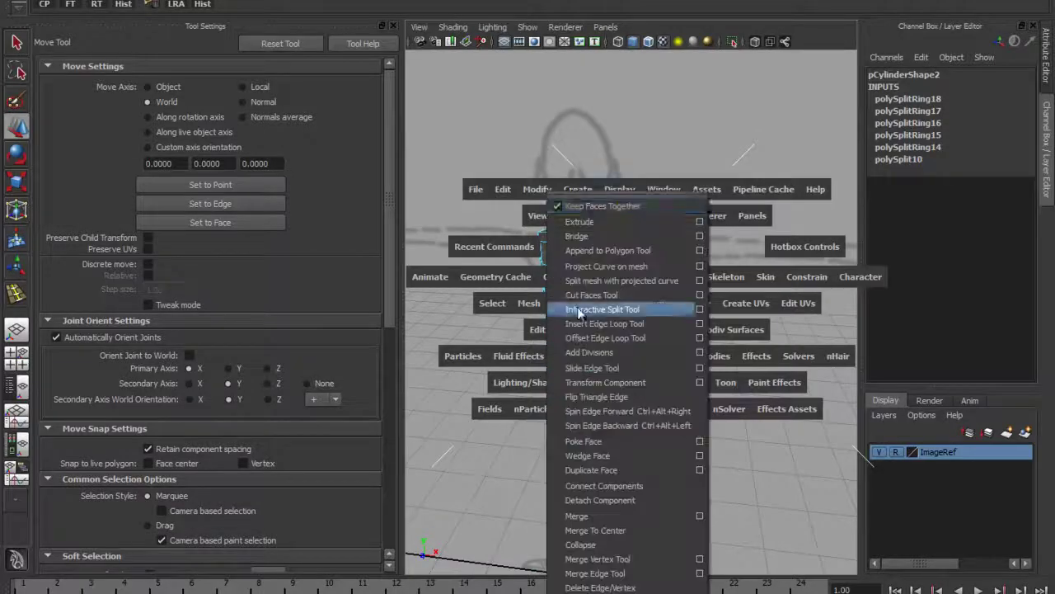
click(702, 225)
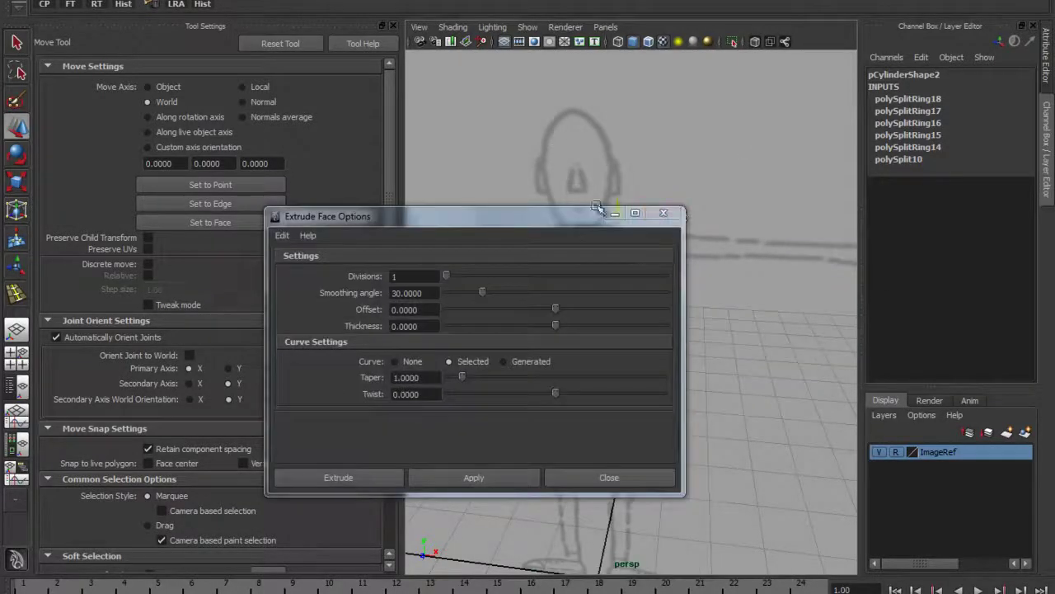
drag(339, 213, 238, 132)
click(181, 144)
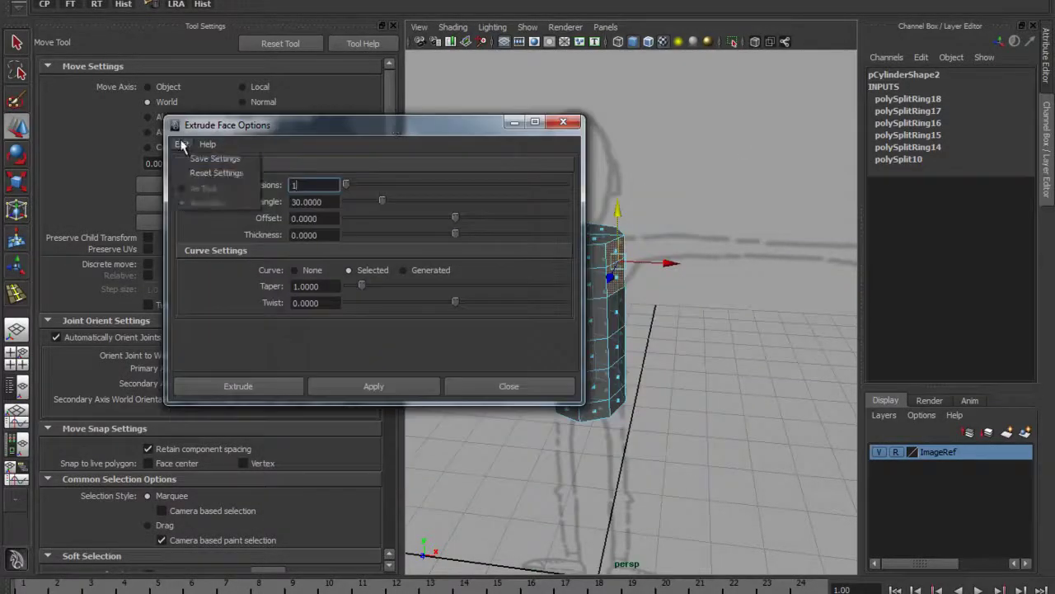
click(211, 173)
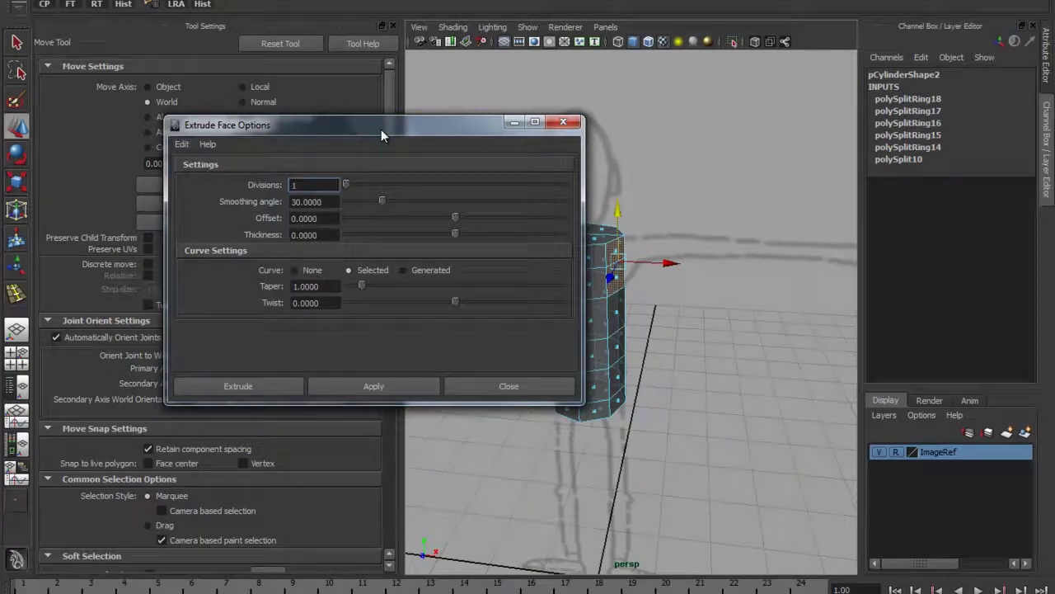
drag(381, 129, 268, 65)
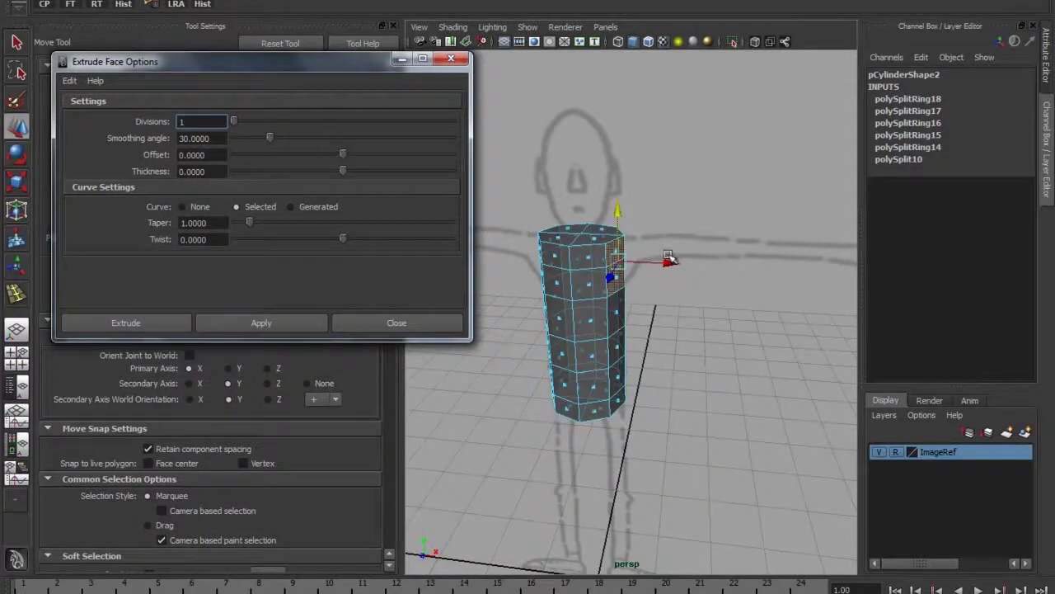
click(125, 323)
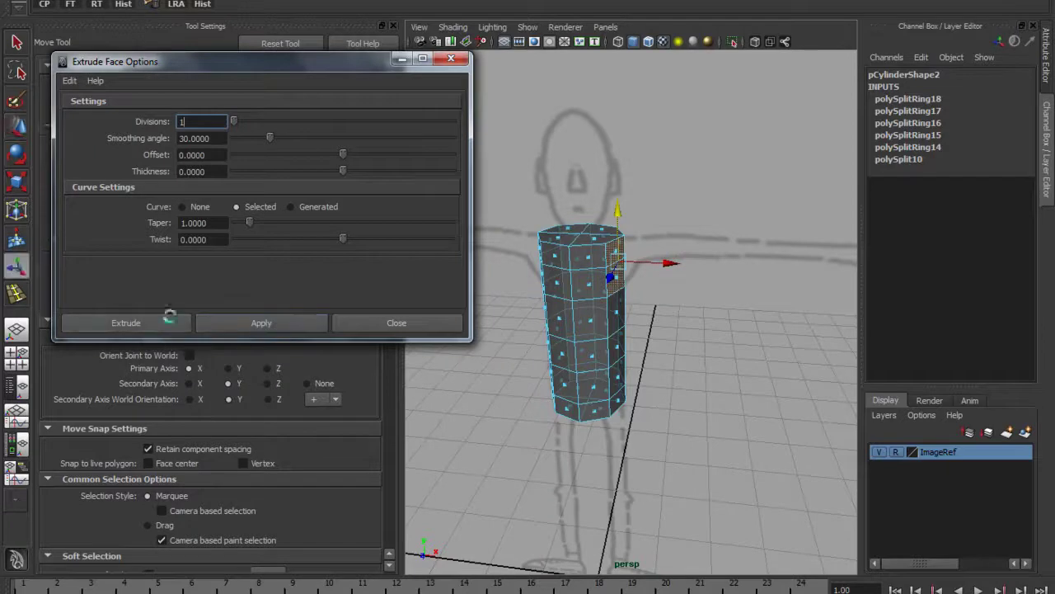
Examine the extruded shoulder faces and their manipulator up close from different angles.
alt+drag(643, 250, 568, 261)
scroll(574, 261, up, 3)
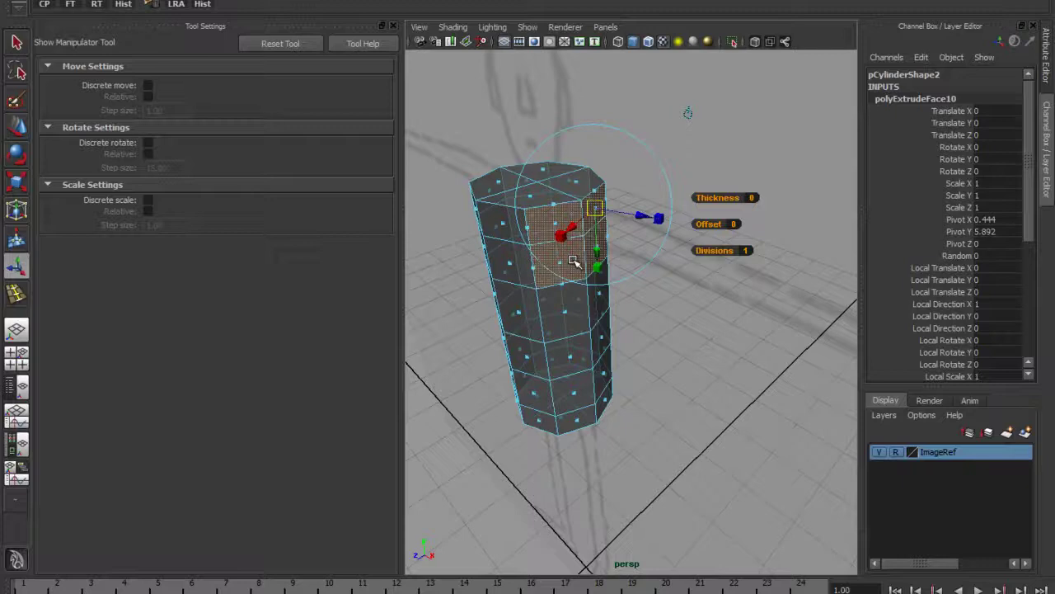
scroll(572, 202, up, 2)
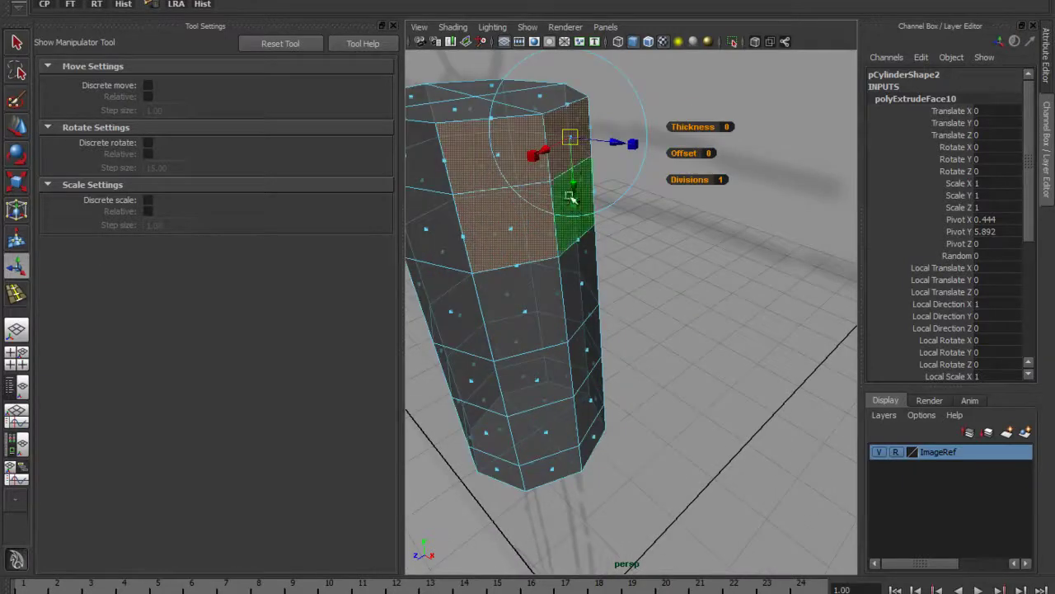
alt+drag(572, 197, 606, 266)
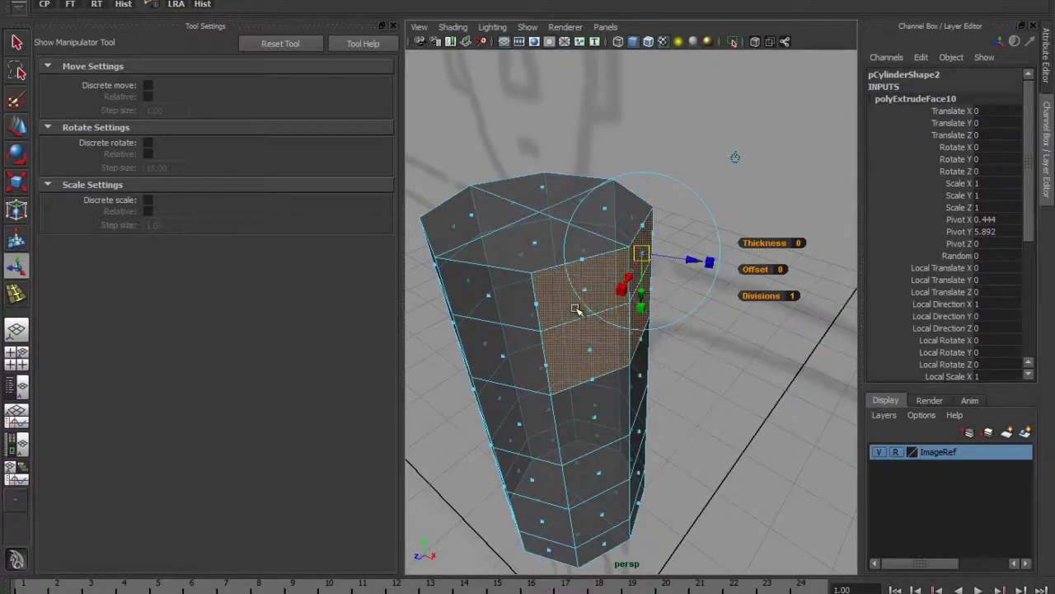
shift+click(554, 285)
scroll(557, 203, up, 3)
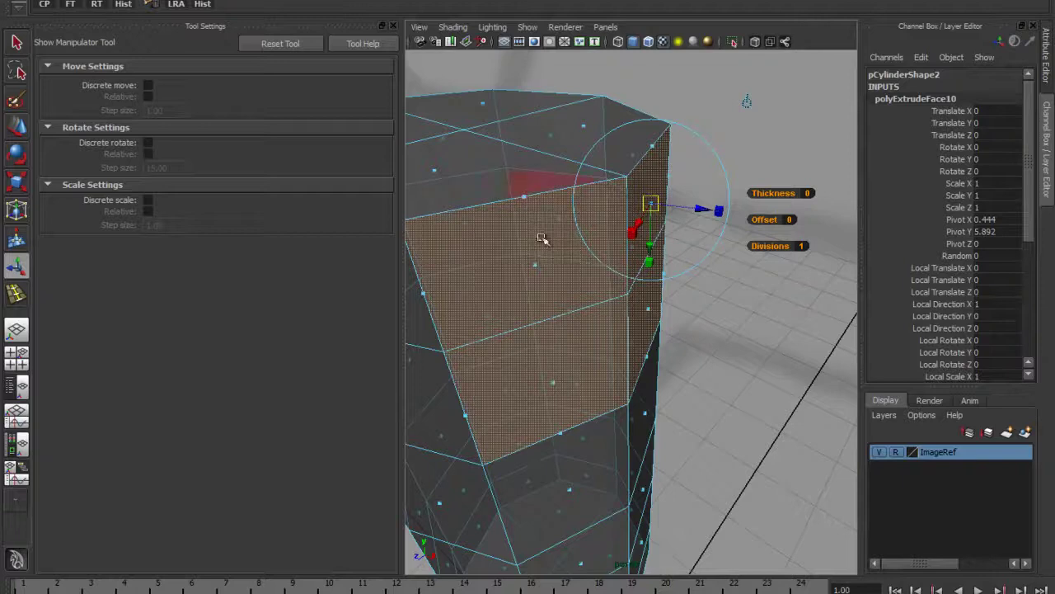
mouse_move(542, 236)
alt+mouse_down()
mouse_move(570, 226)
mouse_move(544, 231)
mouse_move(544, 241)
alt+mouse_up()
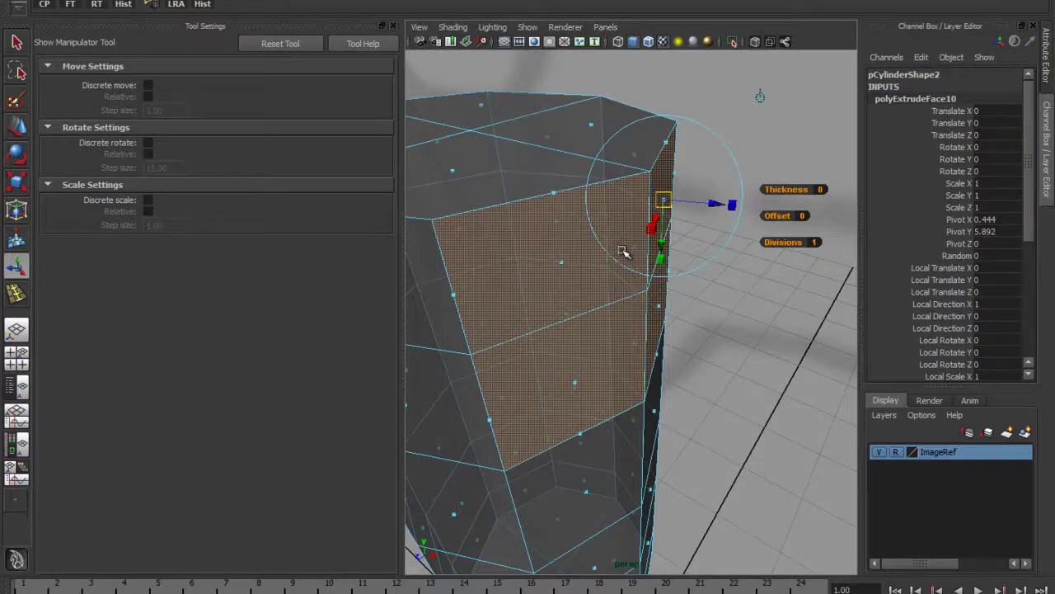
scroll(624, 252, down, 5)
mouse_move(624, 253)
alt+mouse_down()
mouse_move(618, 277)
mouse_move(624, 253)
mouse_move(625, 267)
alt+mouse_up()
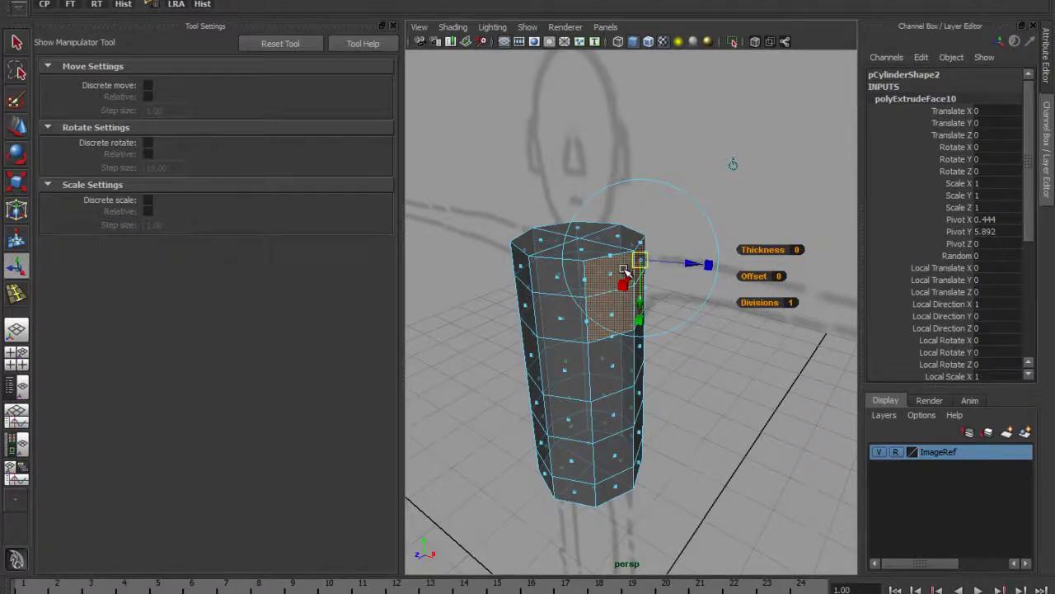
Extrude the four selected shoulder faces again from the side of the torso.
key(ctrl+e)
alt+drag(678, 213, 707, 227)
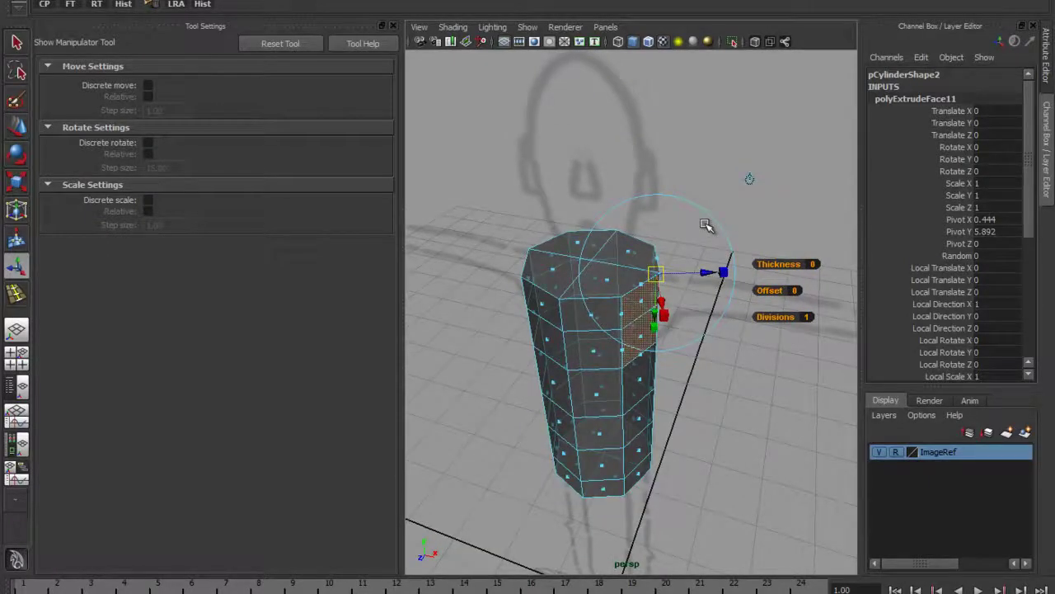
alt+drag(669, 296, 681, 254)
alt+right_drag(681, 254, 604, 237)
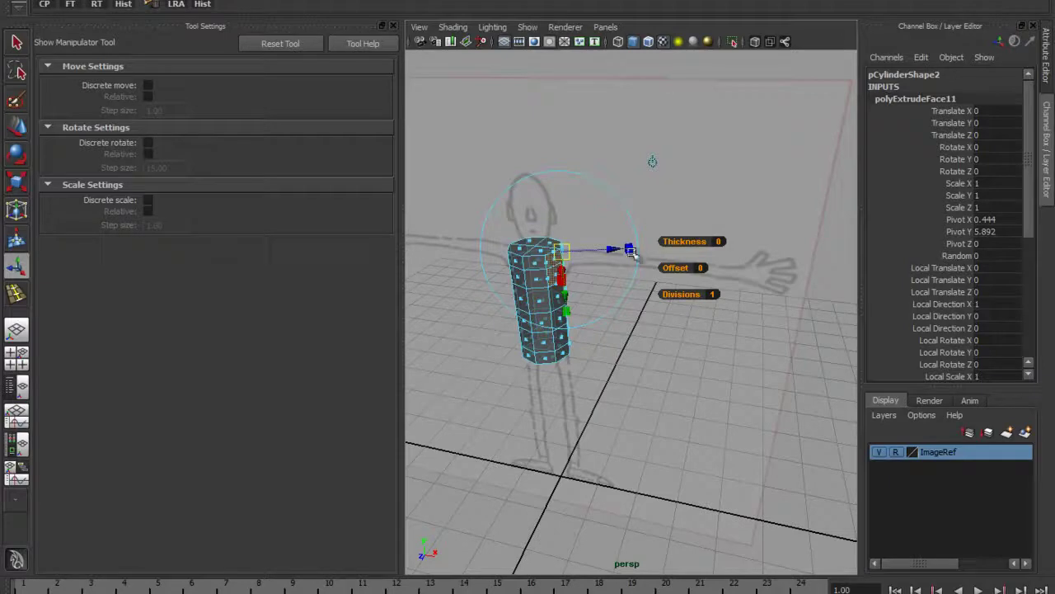
Try pulling the extruded shoulder faces outward about 2.4 units along local Z, and undo the move.
drag(620, 247, 736, 244)
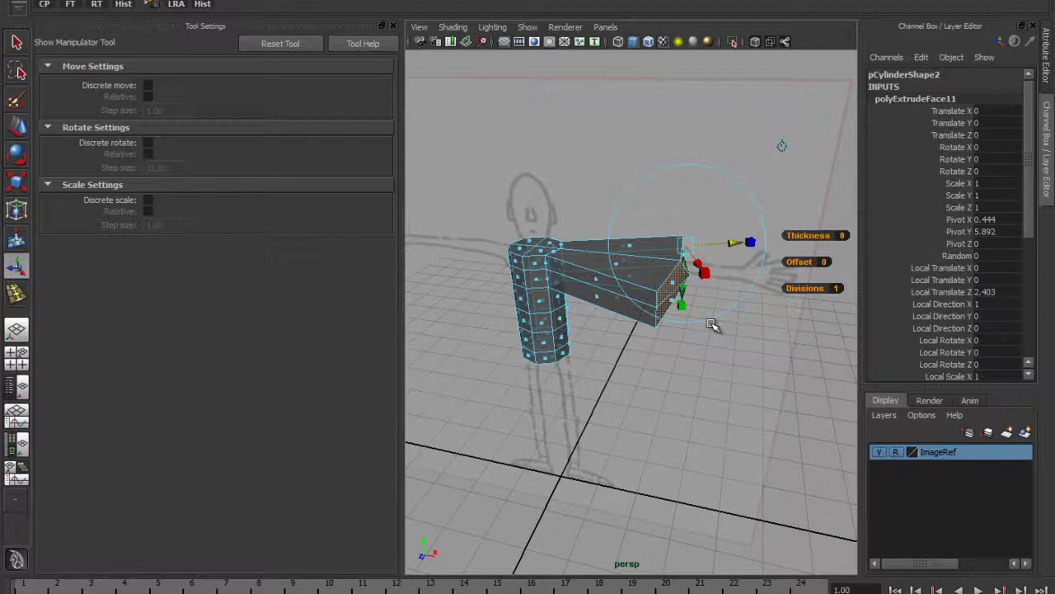
alt+drag(711, 324, 689, 308)
key(ctrl+z)
alt+drag(590, 295, 636, 219)
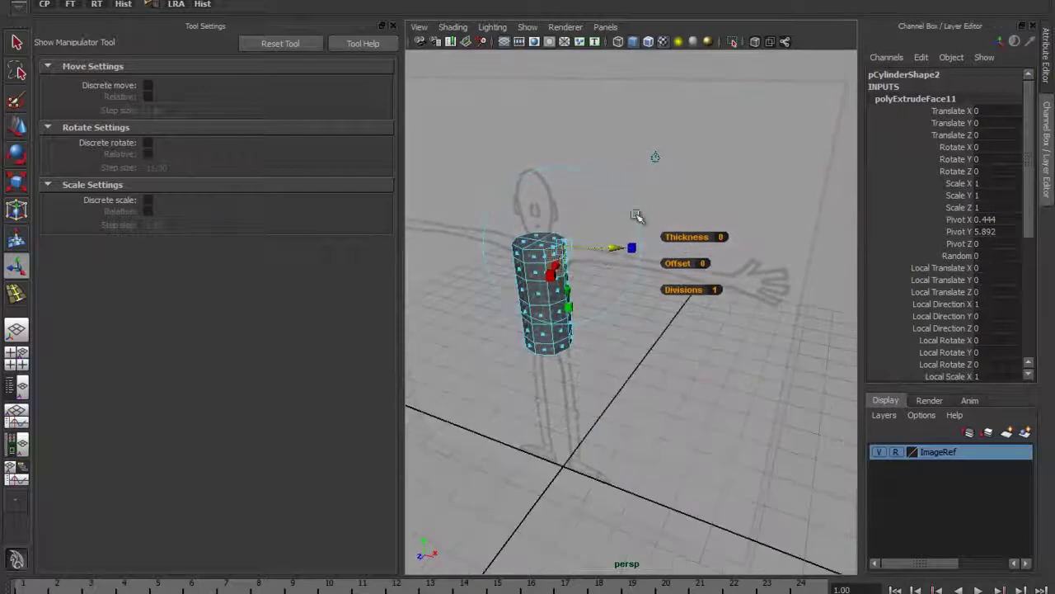
Switch the extrusion manipulator to world axes, move the shoulder faces 0.161 outward in X and flatten them to an X scale of 0.006.
click(659, 157)
alt+drag(600, 281, 641, 290)
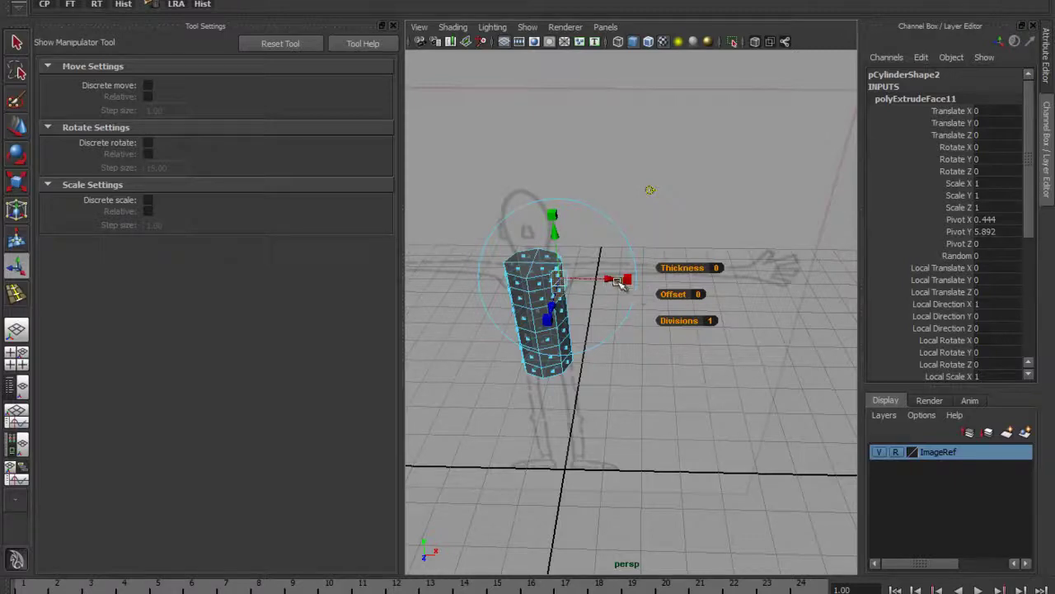
mouse_move(625, 280)
mouse_down()
mouse_move(797, 276)
mouse_move(618, 276)
mouse_move(630, 278)
mouse_up()
drag(637, 279, 575, 285)
key(space)
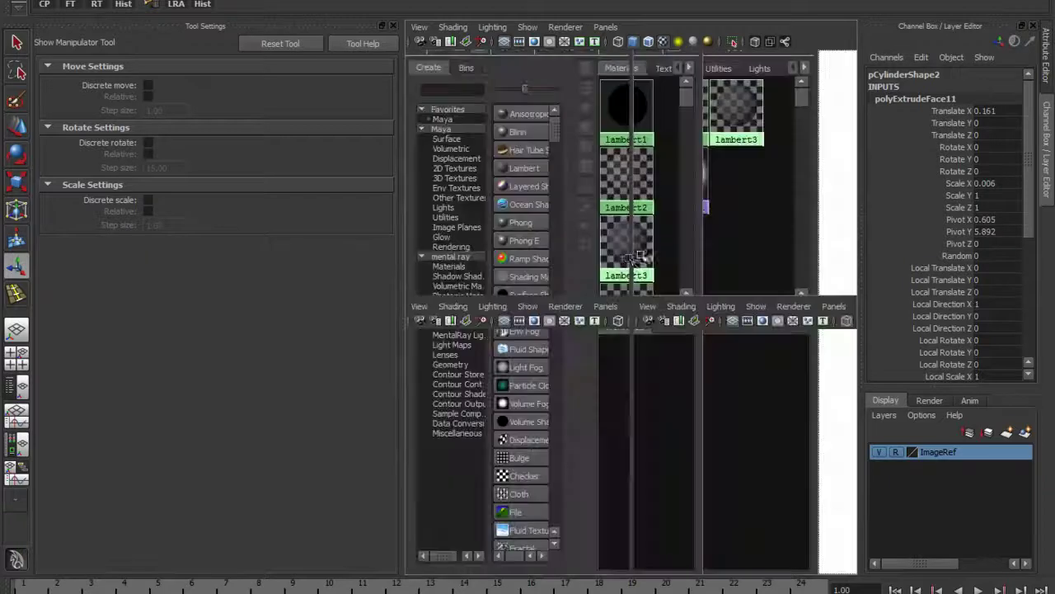
Close the tool settings and pull the extruded shoulder faces outward to an X translation of 0.351.
key(space)
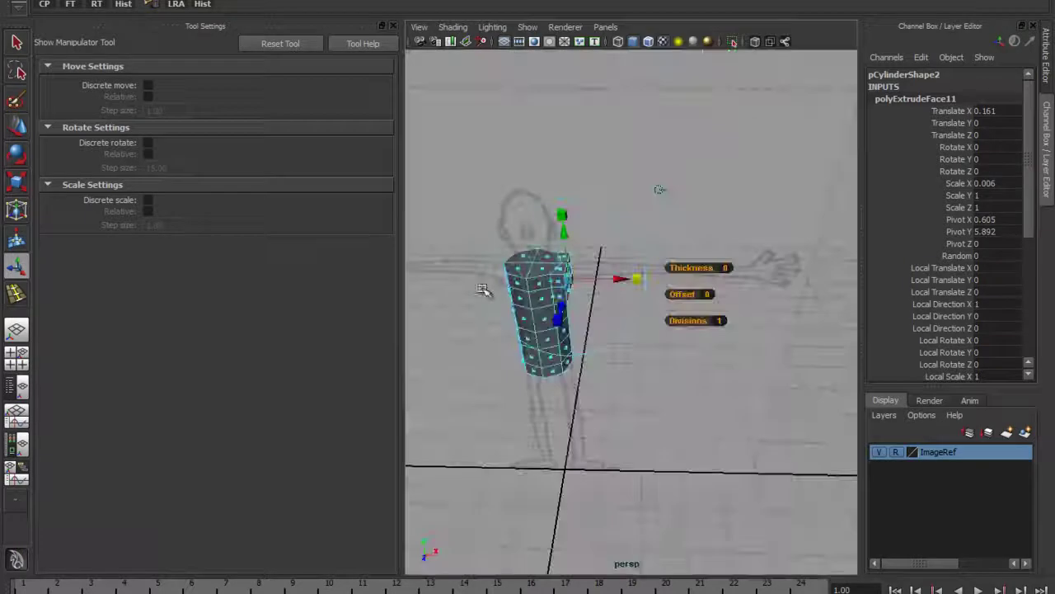
click(395, 25)
alt+drag(435, 242, 569, 244)
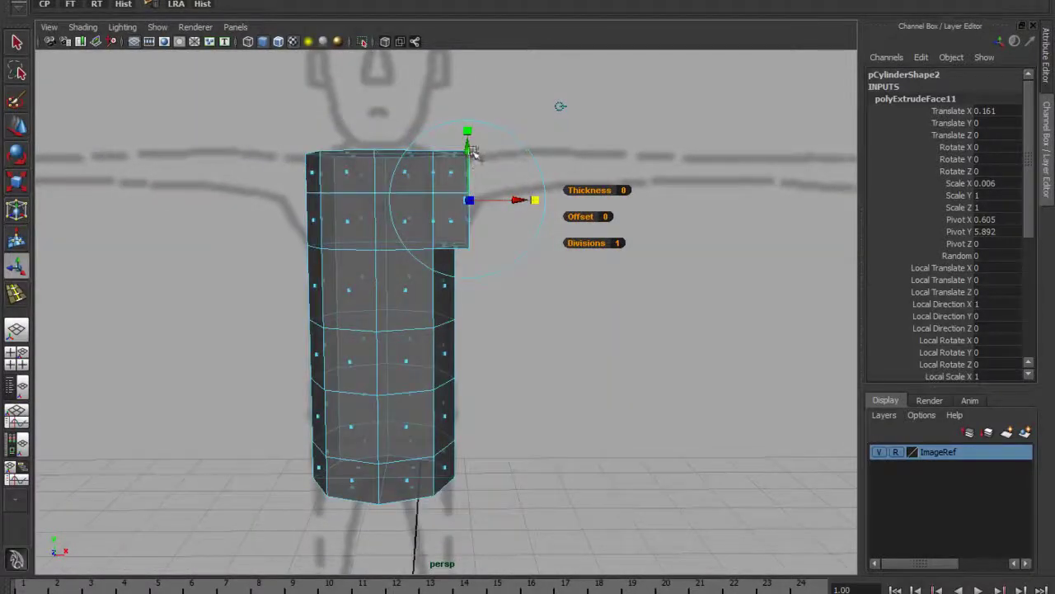
drag(514, 201, 493, 195)
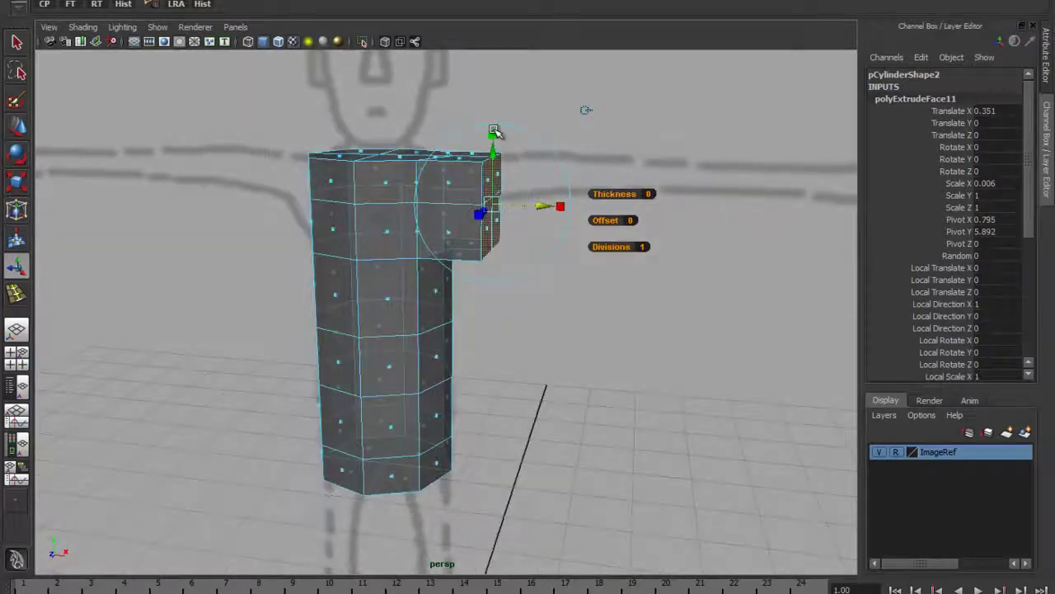
In the front view, scale the shoulder's end faces to 0.463 in Y and raise them 0.185 to match the reference arm.
alt+drag(498, 133, 569, 124)
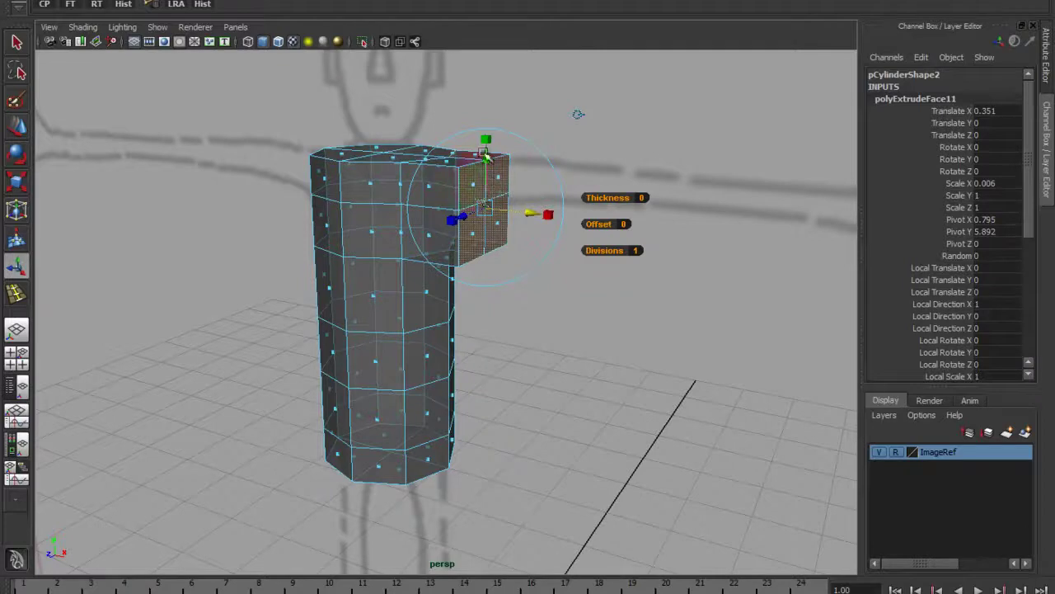
alt+drag(485, 205, 531, 219)
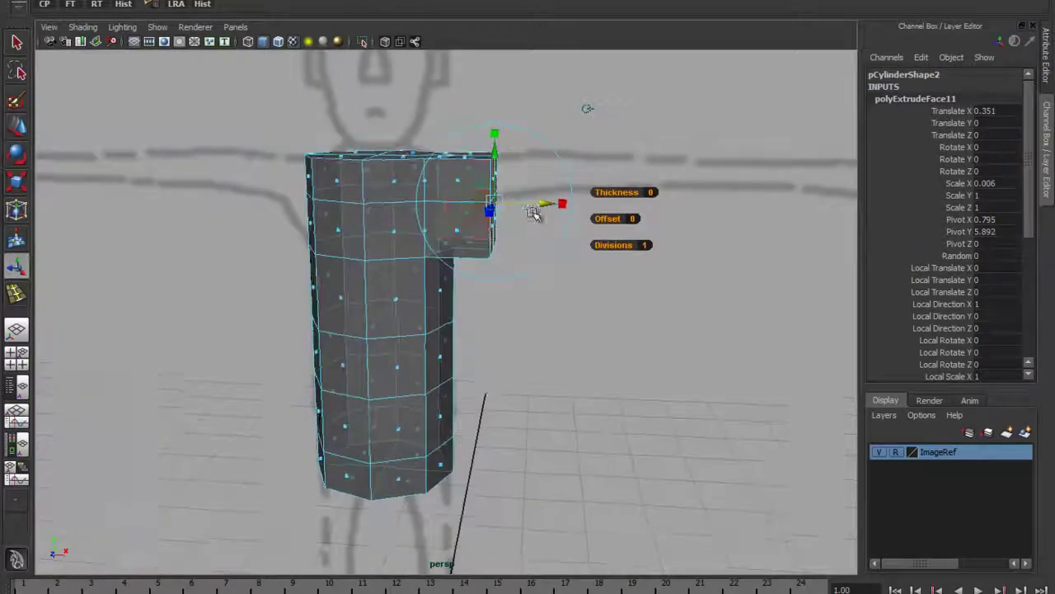
key(space)
key(space)
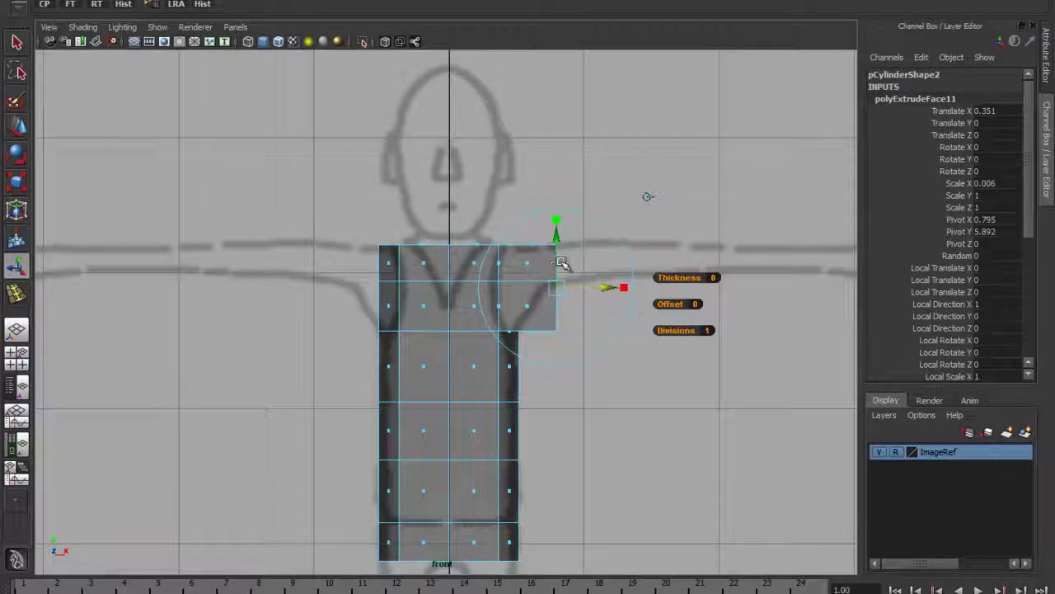
alt+right_drag(560, 262, 616, 254)
alt+middle_drag(616, 254, 571, 253)
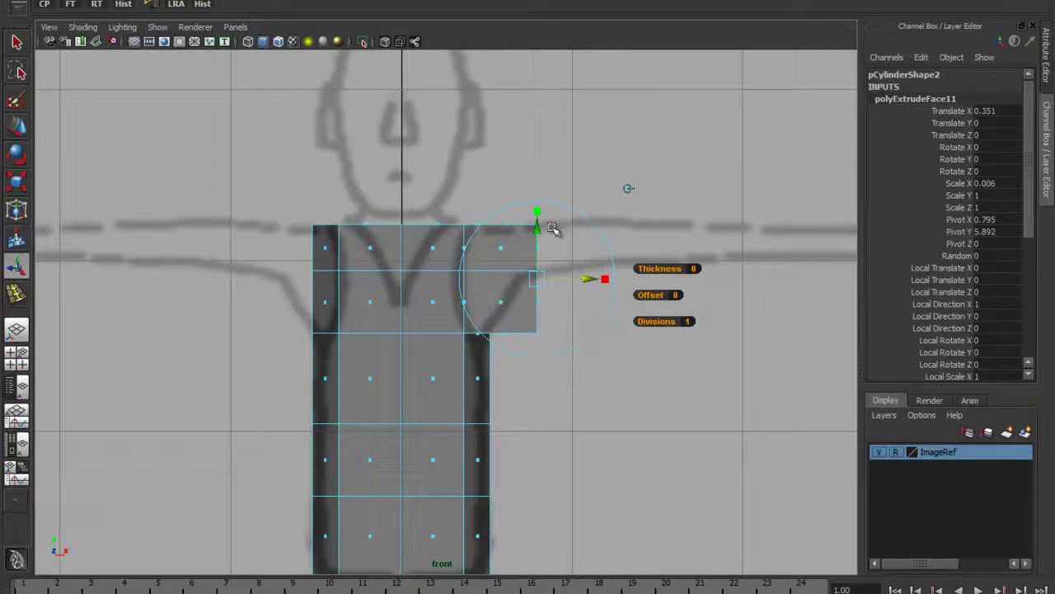
mouse_move(537, 213)
mouse_down()
mouse_move(540, 247)
mouse_move(538, 196)
mouse_up()
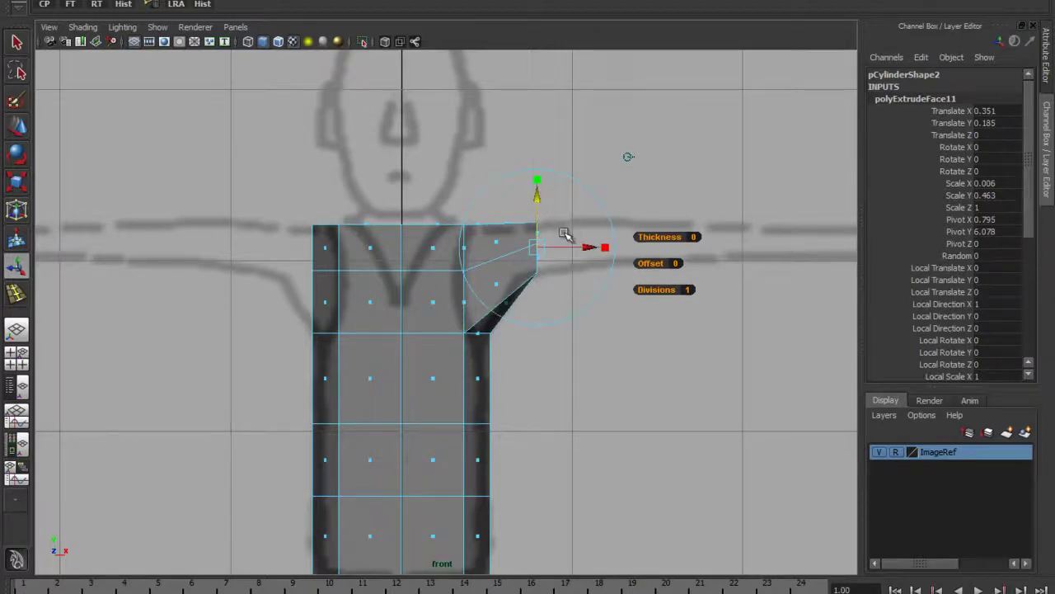
In the perspective view, narrow the shoulder's end faces to a Z scale of 0.382.
key(space)
key(space)
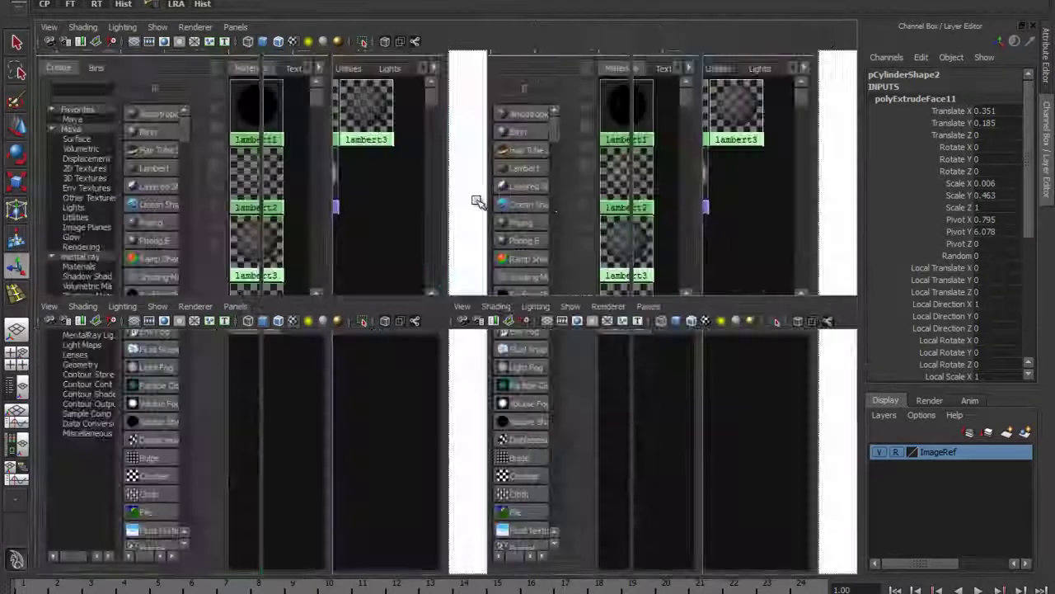
alt+drag(509, 204, 431, 223)
alt+drag(449, 230, 424, 217)
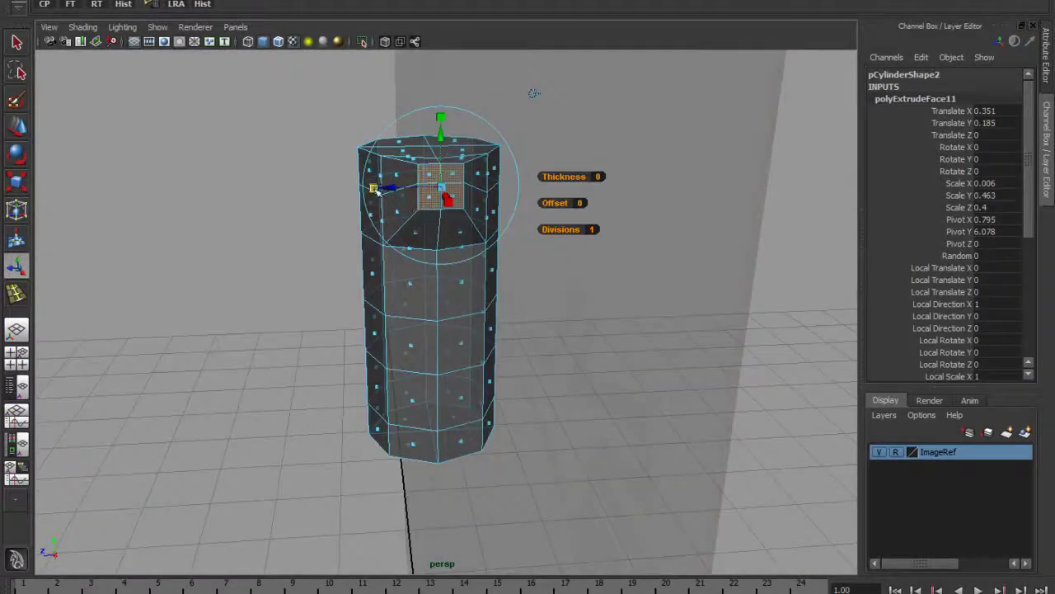
drag(376, 190, 377, 191)
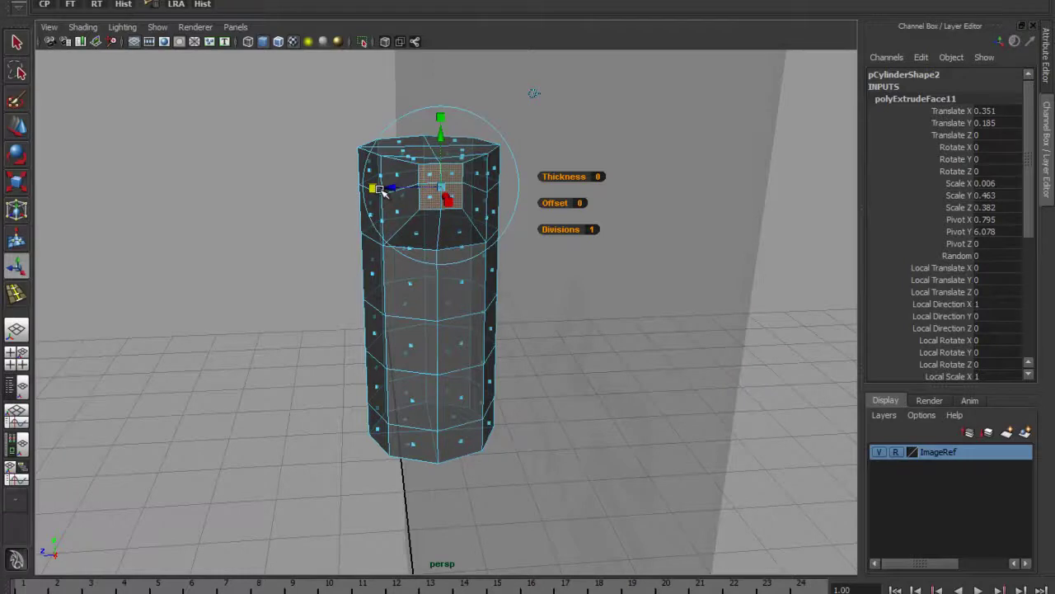
Select the four corner vertices of the shoulder's end in vertex mode and scale them to round its outline.
alt+drag(355, 134, 569, 160)
click(524, 239)
alt+drag(462, 212, 485, 176)
right_click(443, 192)
click(420, 193)
click(469, 174)
click(24, 130)
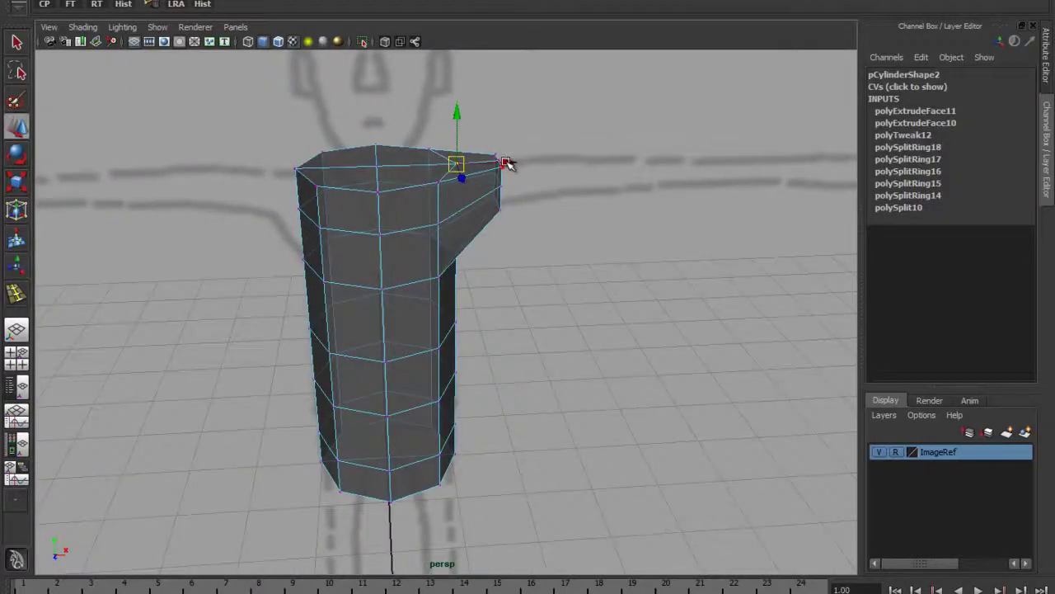
alt+drag(494, 169, 354, 235)
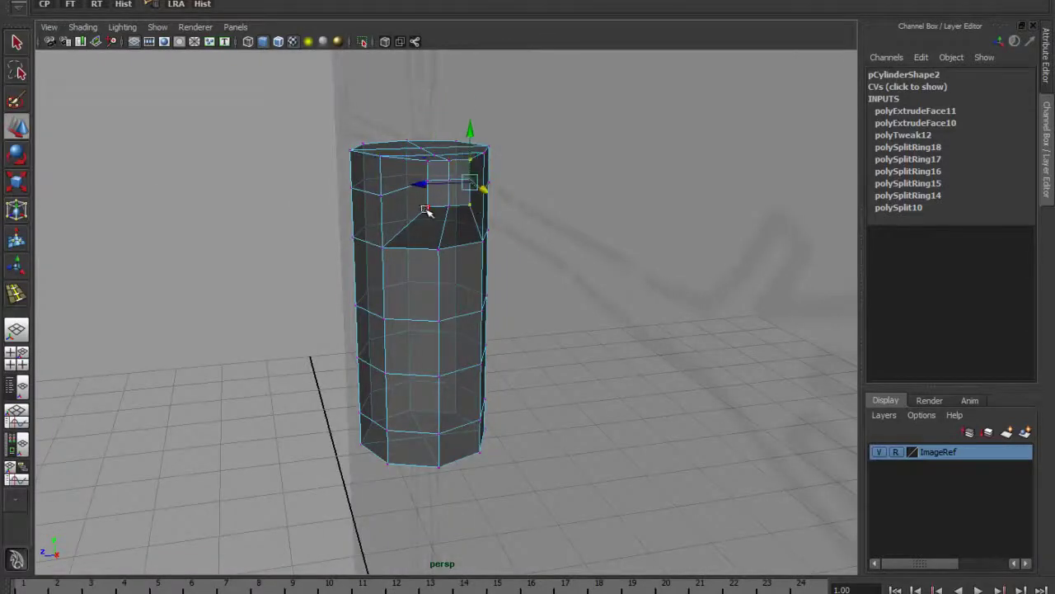
key(e)
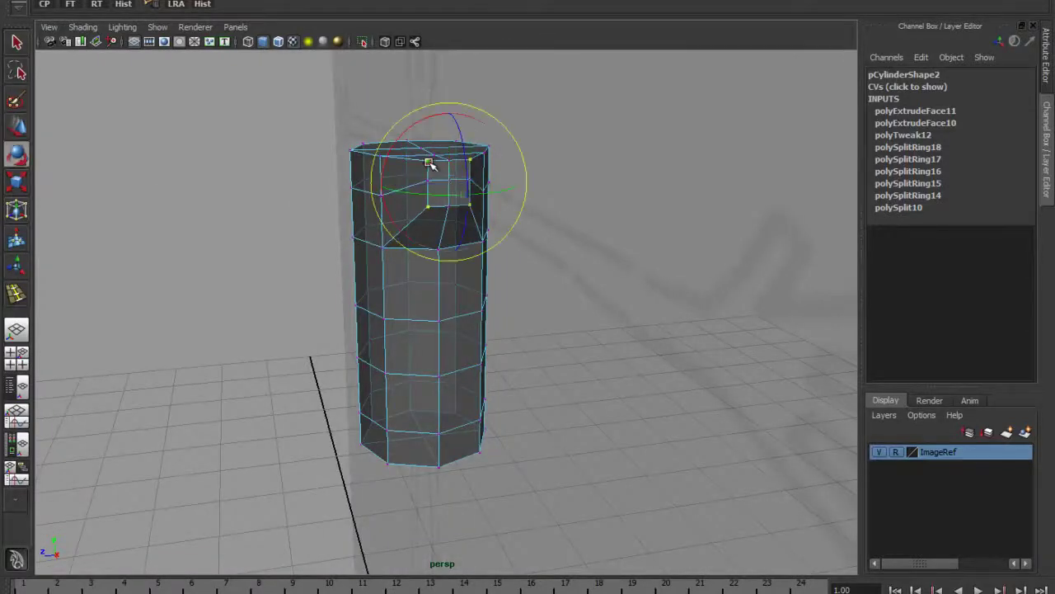
key(r)
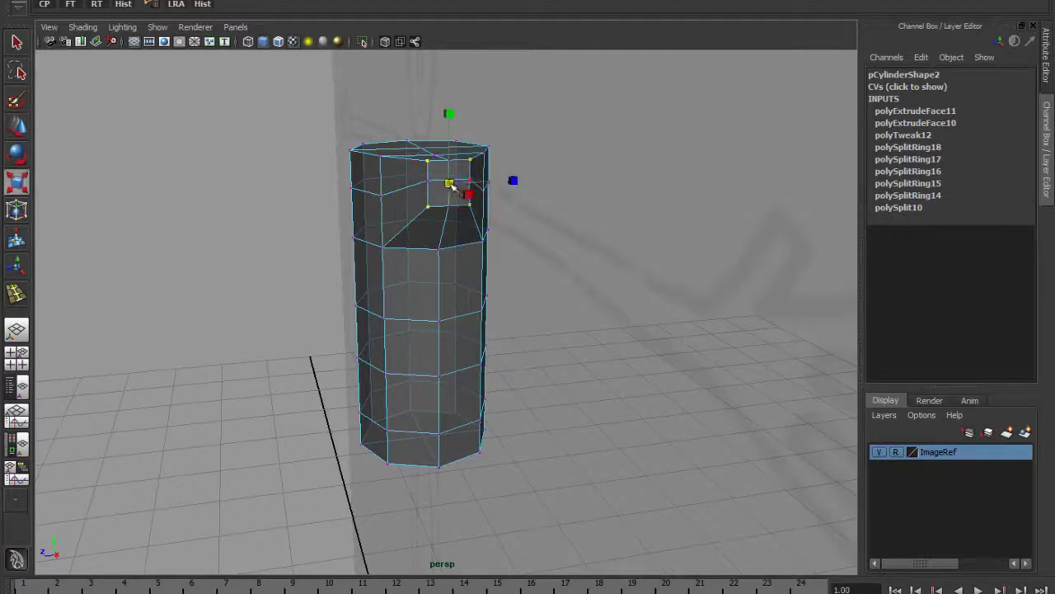
alt+drag(428, 245, 561, 232)
right_drag(445, 182, 496, 165)
Extrude the four end faces of the shoulder 2.891 along local Z to form the arm up to the wrist.
click(534, 241)
mouse_move(455, 233)
alt+mouse_down()
mouse_move(443, 283)
mouse_move(450, 234)
alt+mouse_up()
click(450, 234)
alt+drag(502, 196, 487, 207)
right_drag(487, 207, 487, 241)
mouse_move(500, 236)
alt+mouse_down()
mouse_move(538, 156)
mouse_move(488, 231)
alt+mouse_up()
alt+drag(488, 239, 746, 246)
key(g)
mouse_move(643, 278)
alt+mouse_down()
mouse_move(541, 298)
mouse_move(528, 289)
mouse_move(550, 276)
alt+mouse_up()
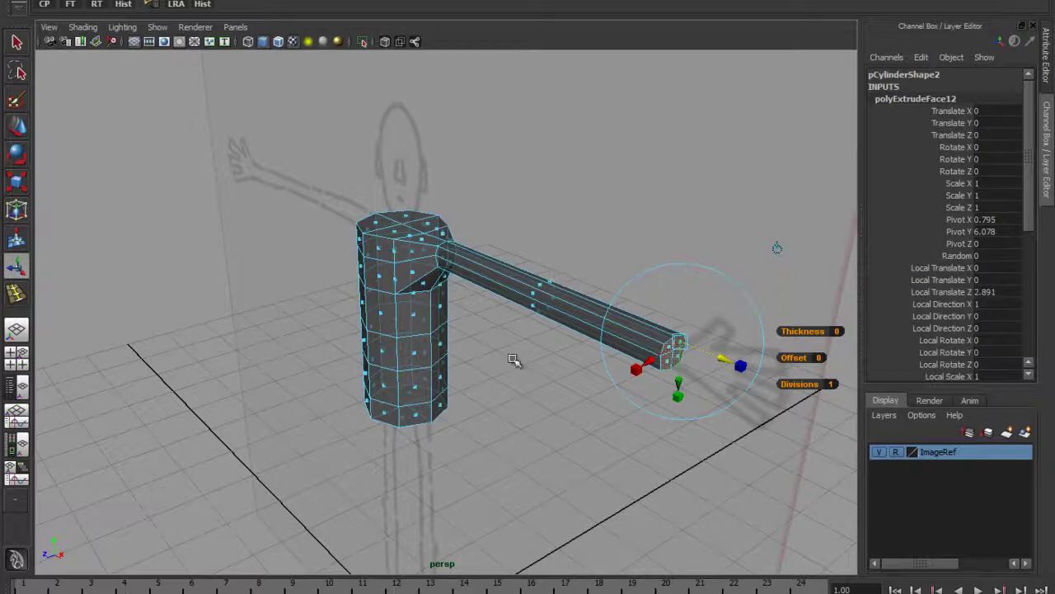
Switch the extrusion manipulator to world axes, return to object mode and deselect the mesh.
click(776, 250)
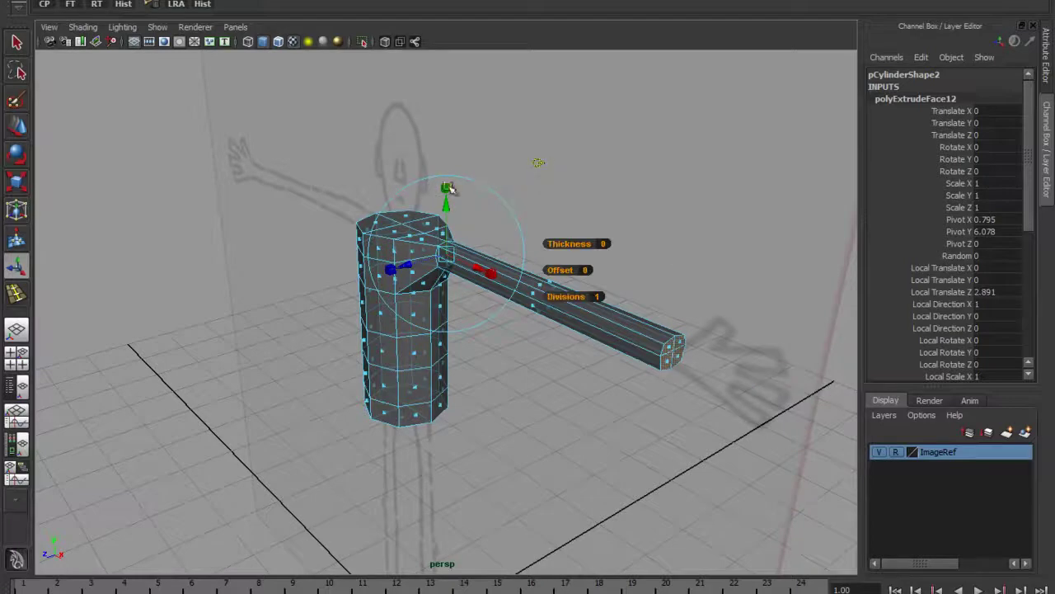
drag(447, 252, 429, 265)
alt+drag(486, 318, 554, 266)
click(594, 217)
mouse_move(551, 265)
right_down()
mouse_move(587, 247)
mouse_move(546, 294)
mouse_move(569, 257)
right_up()
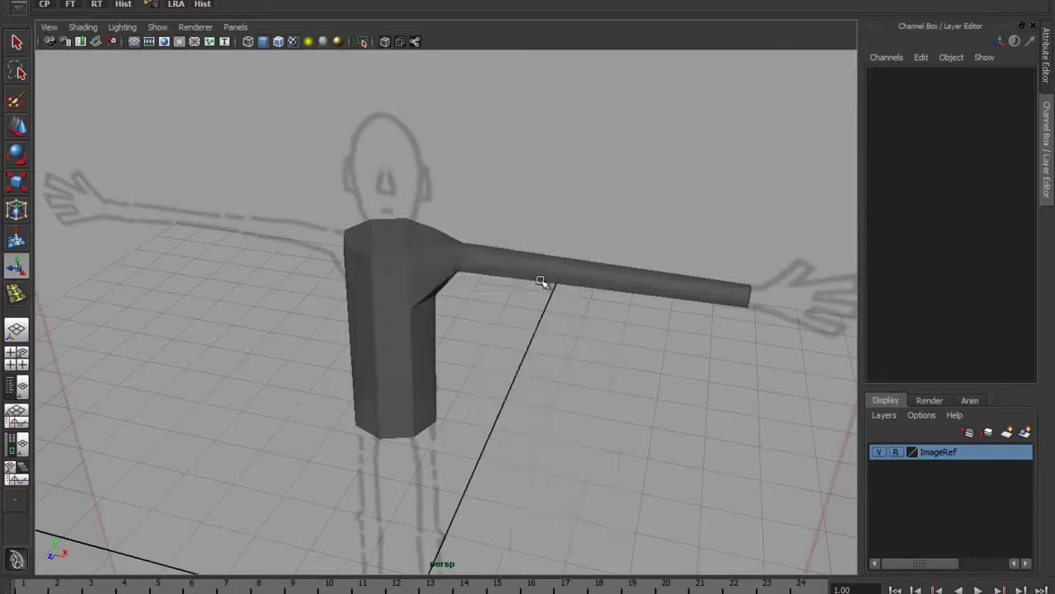
Start the Insert Edge Loop Tool on the mesh and add a loop around the upper arm.
click(495, 297)
key(space)
click(462, 367)
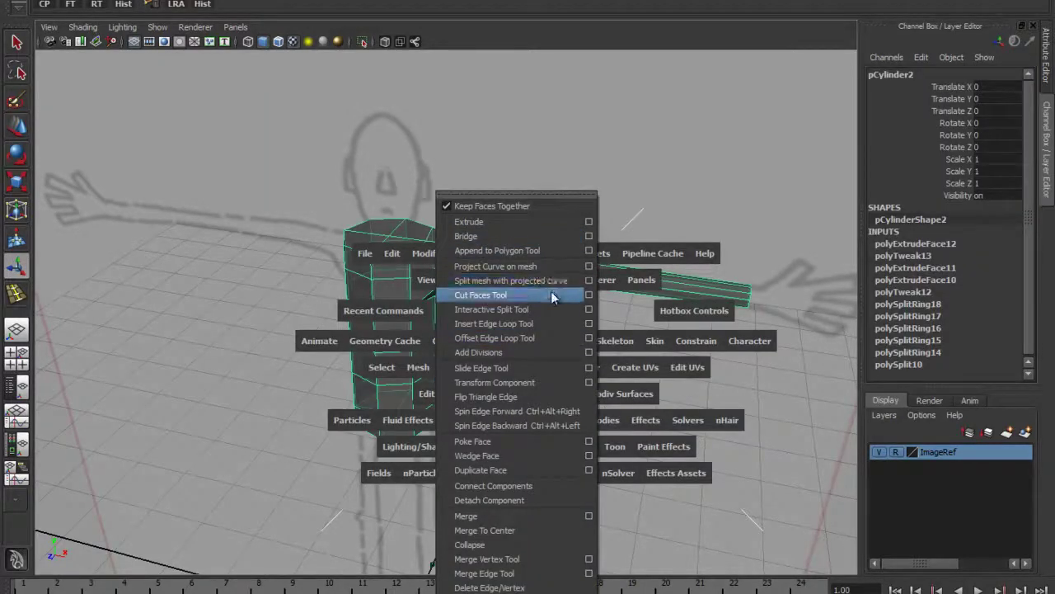
click(537, 322)
alt+drag(537, 322, 530, 258)
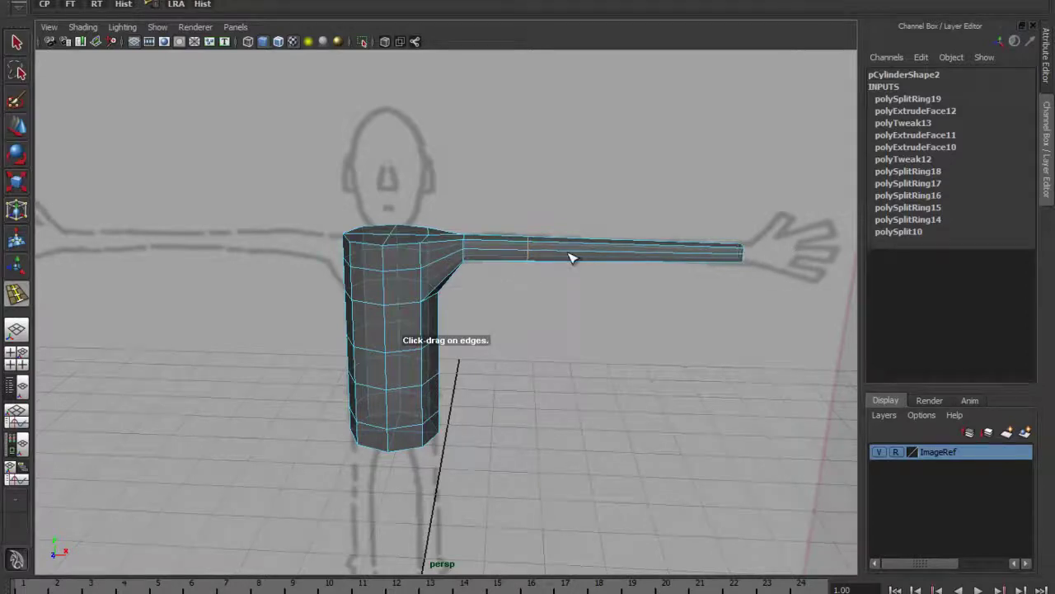
In the front view, insert an edge loop between the shoulder and the existing upper-arm loop.
mouse_move(573, 255)
alt+mouse_down()
mouse_move(593, 245)
mouse_move(579, 242)
alt+mouse_up()
key(space)
key(space)
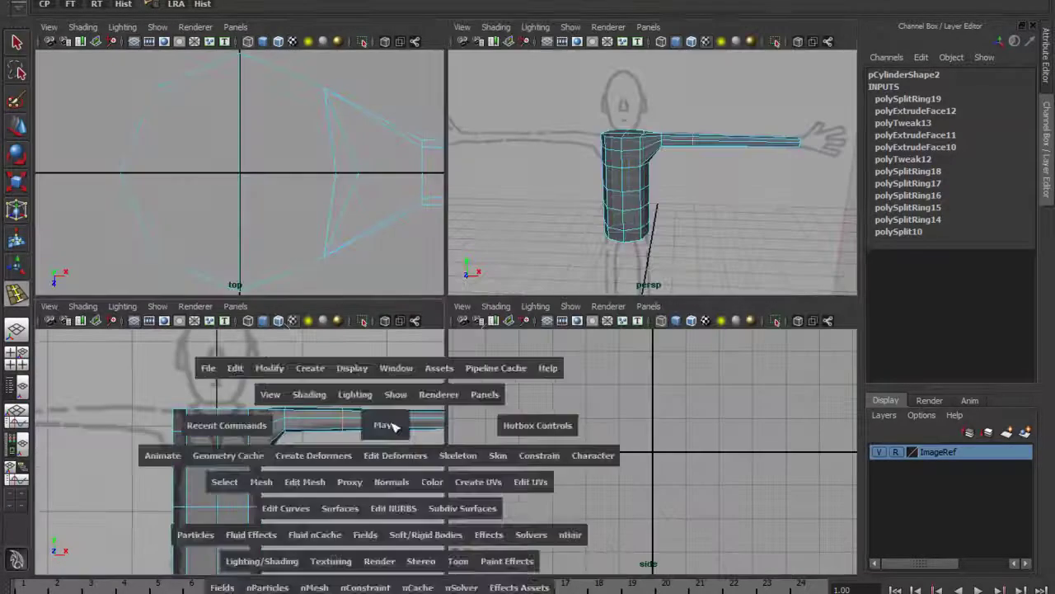
scroll(629, 278, down, 6)
alt+middle_drag(589, 218, 591, 212)
scroll(523, 261, up, 7)
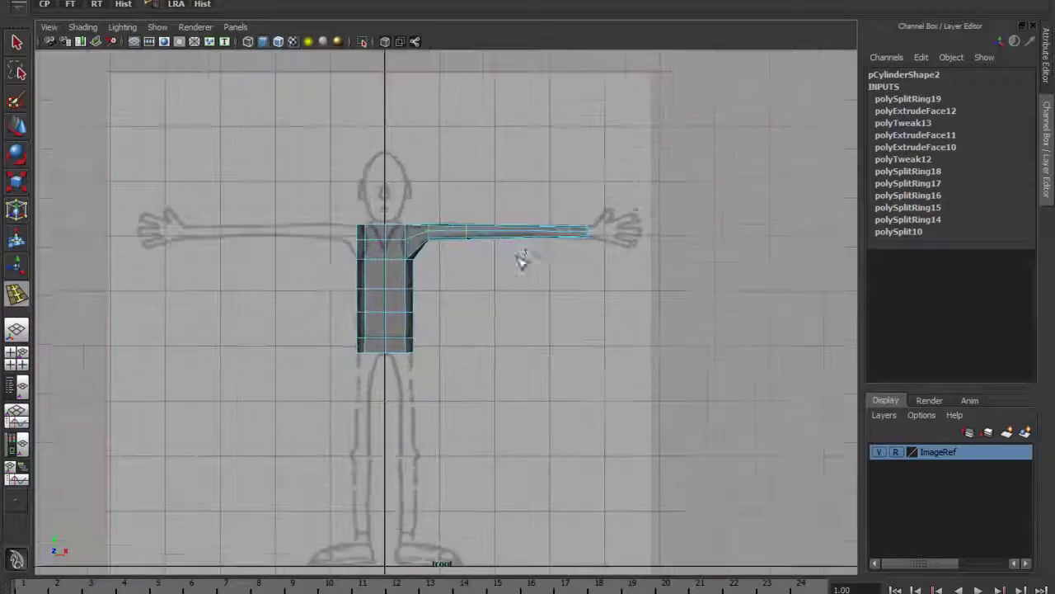
alt+middle_drag(522, 213, 522, 273)
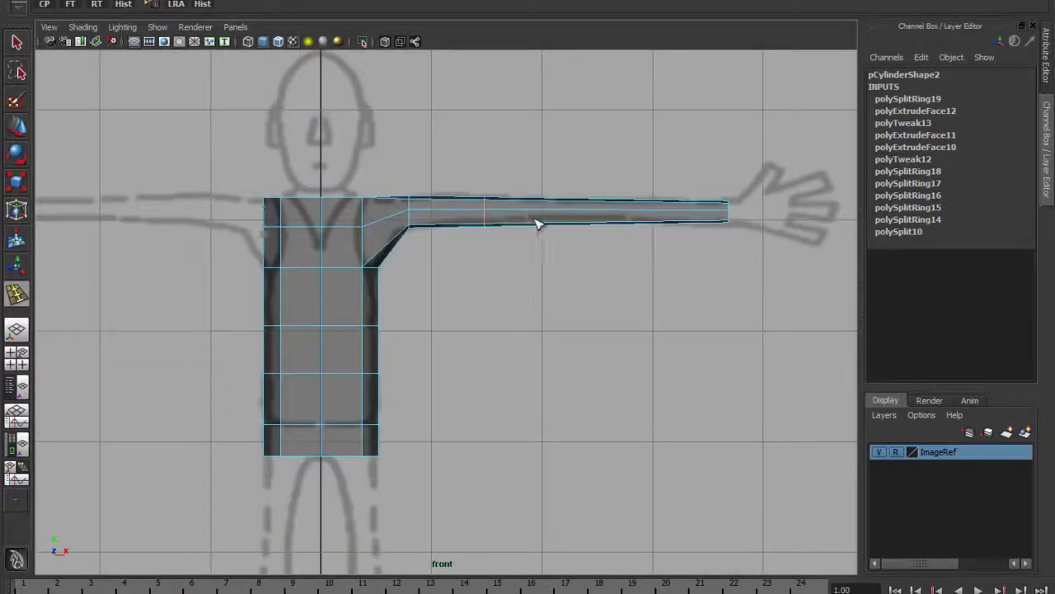
click(453, 224)
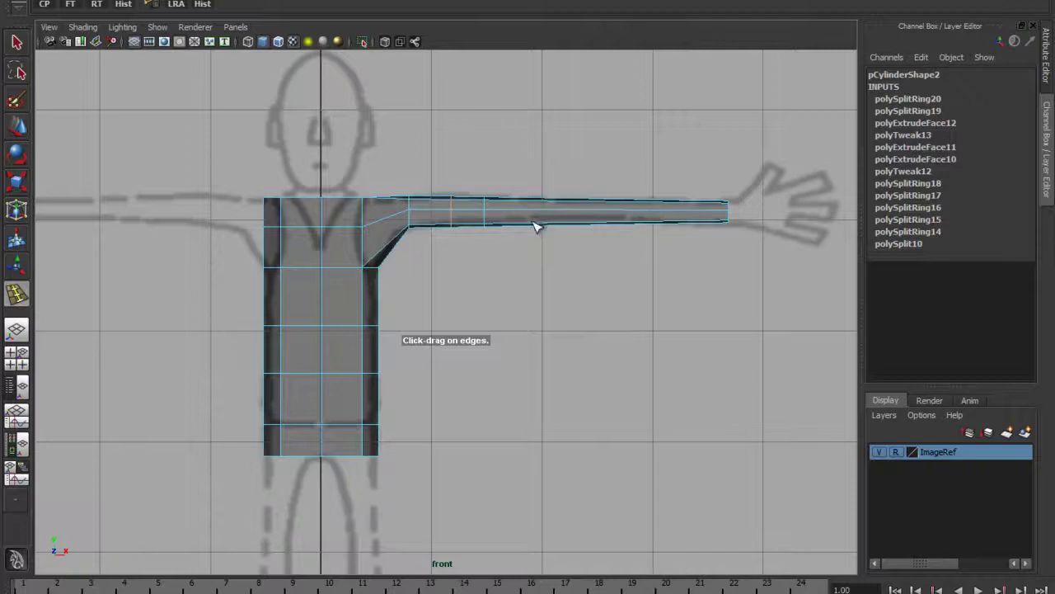
Insert three closely spaced edge loops around the elbow area of the arm.
click(524, 223)
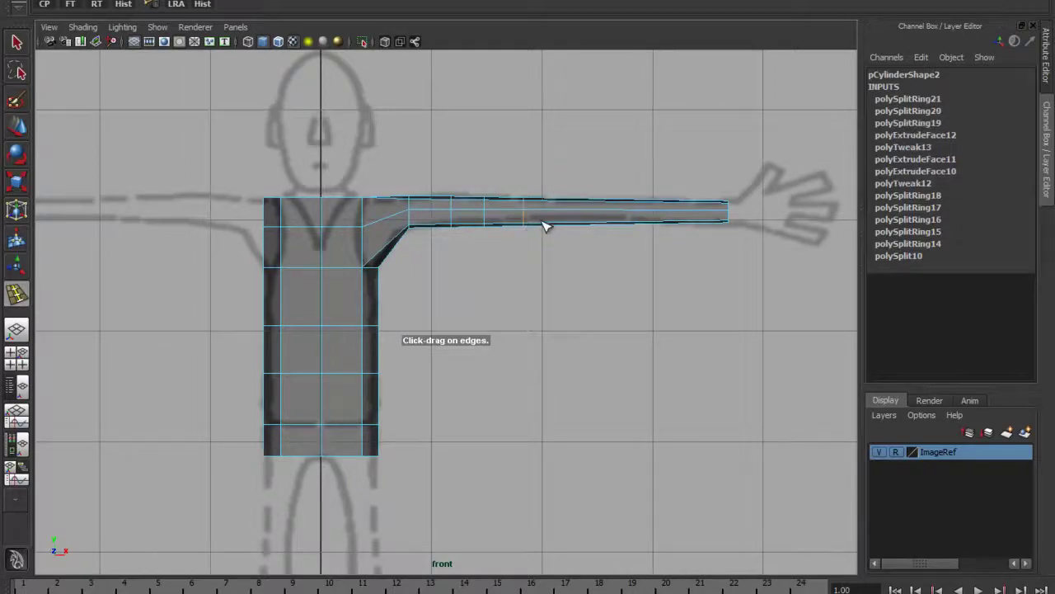
click(540, 222)
click(559, 224)
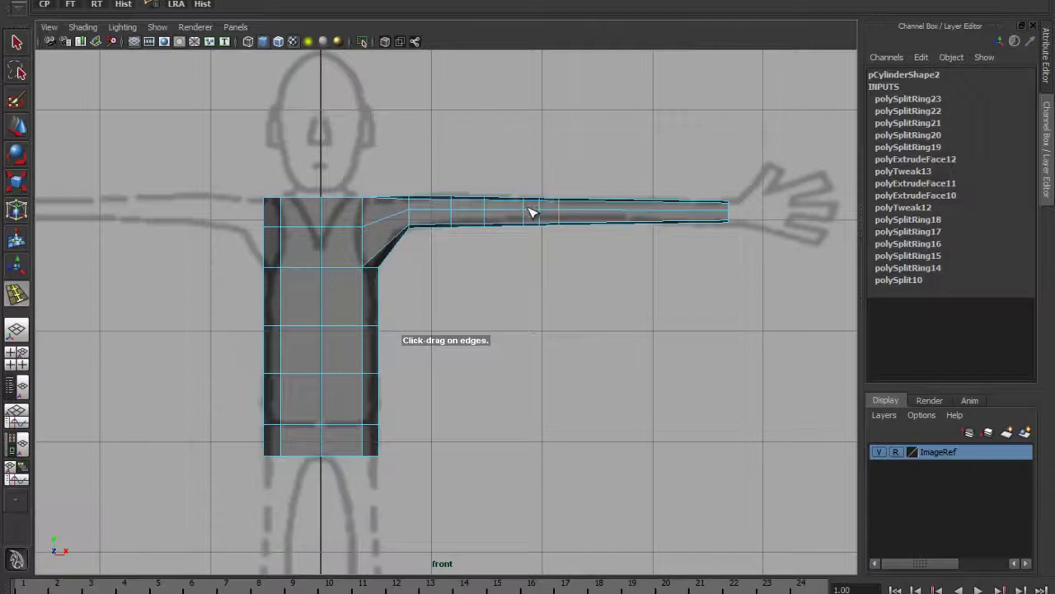
click(538, 213)
Insert three edge loops along the forearm, the last one close to the wrist, and switch to the Move tool.
click(597, 209)
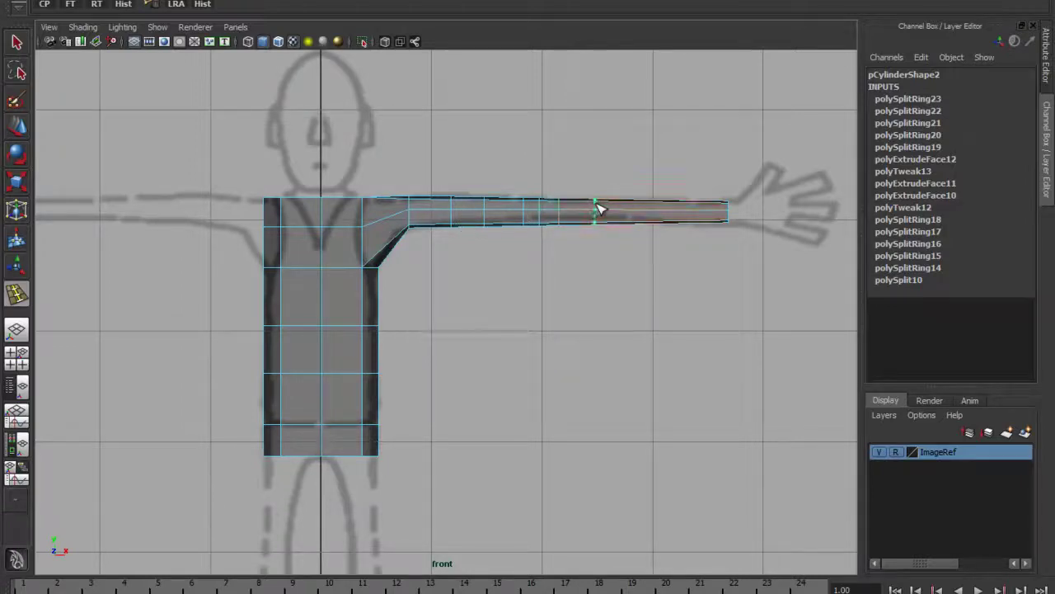
click(668, 209)
click(722, 210)
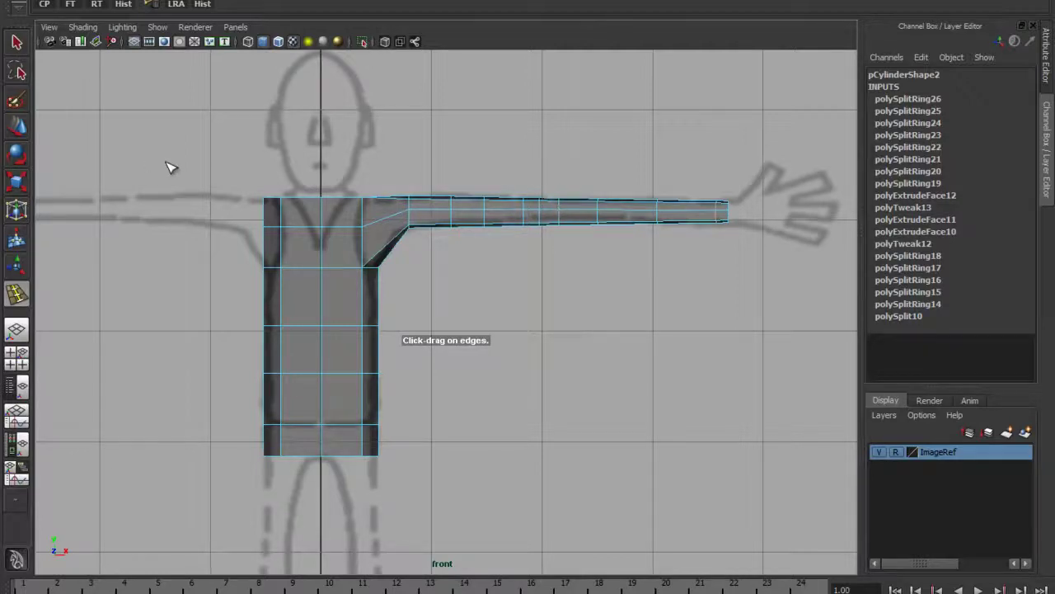
click(18, 123)
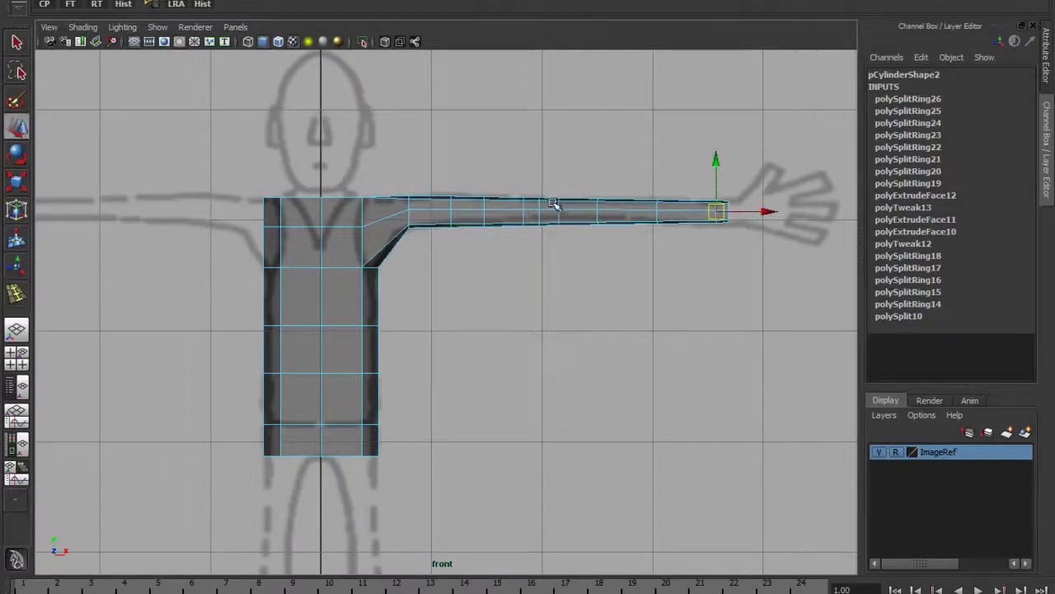
Check the arm's edge loops in the perspective view and switch the mesh to vertex editing.
key(space)
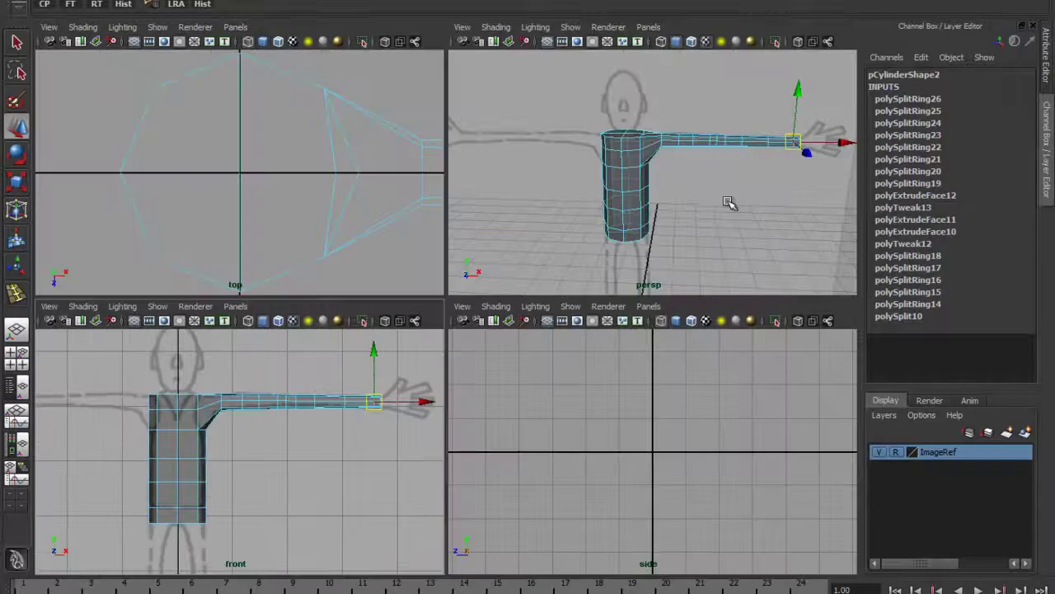
key(space)
key(space)
alt+drag(585, 231, 540, 277)
alt+drag(525, 318, 552, 327)
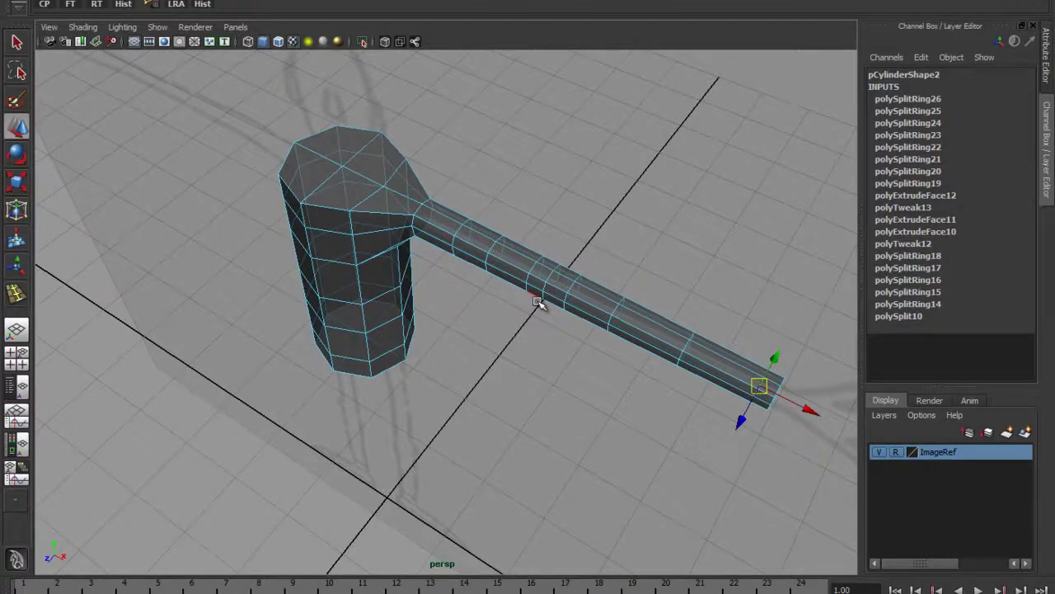
right_drag(536, 301, 486, 291)
alt+drag(558, 313, 549, 345)
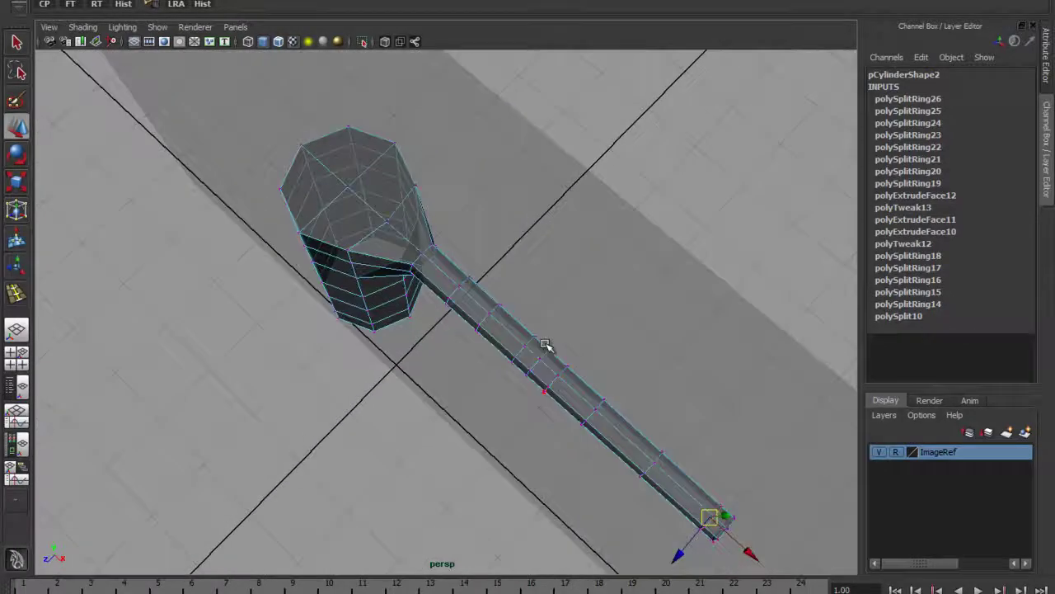
In the top view, move the front vertices of the two outer elbow loops along X toward the middle elbow loop.
key(space)
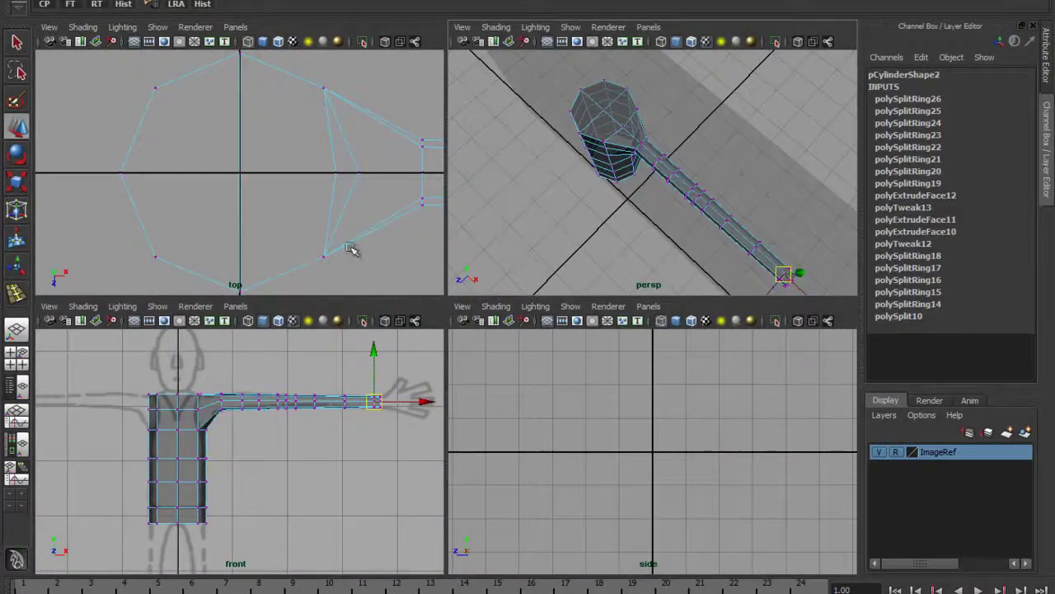
key(space)
key(f)
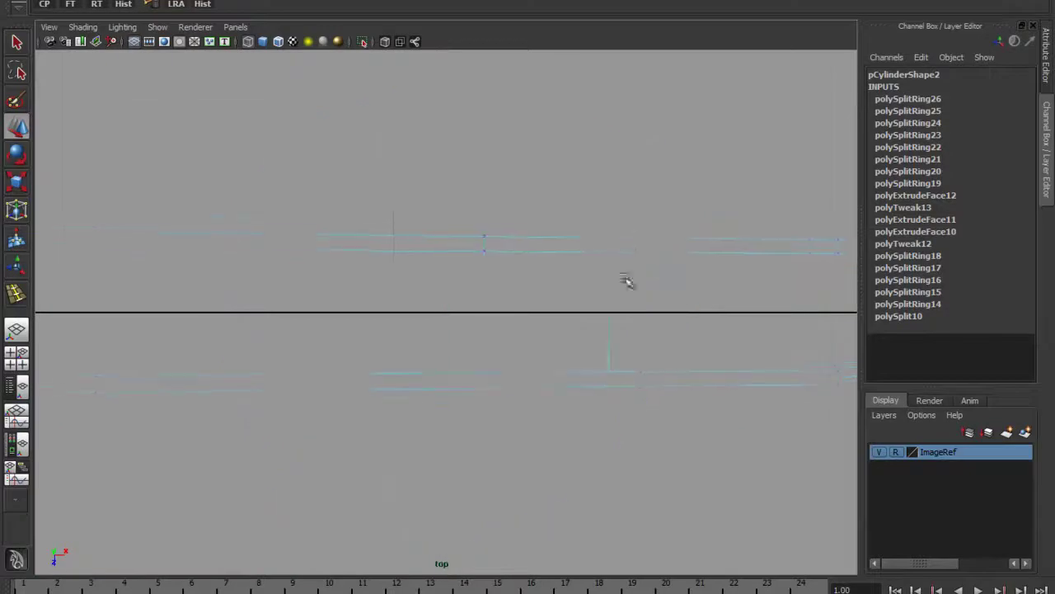
scroll(523, 361, down, 10)
alt+middle_drag(466, 329, 640, 303)
scroll(544, 309, up, 8)
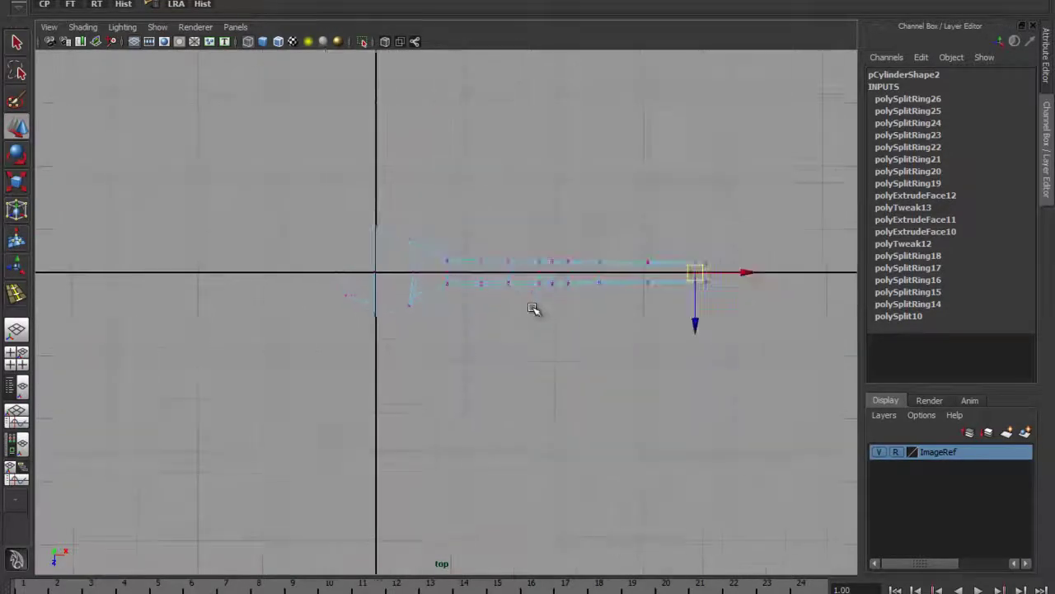
alt+middle_drag(561, 295, 550, 319)
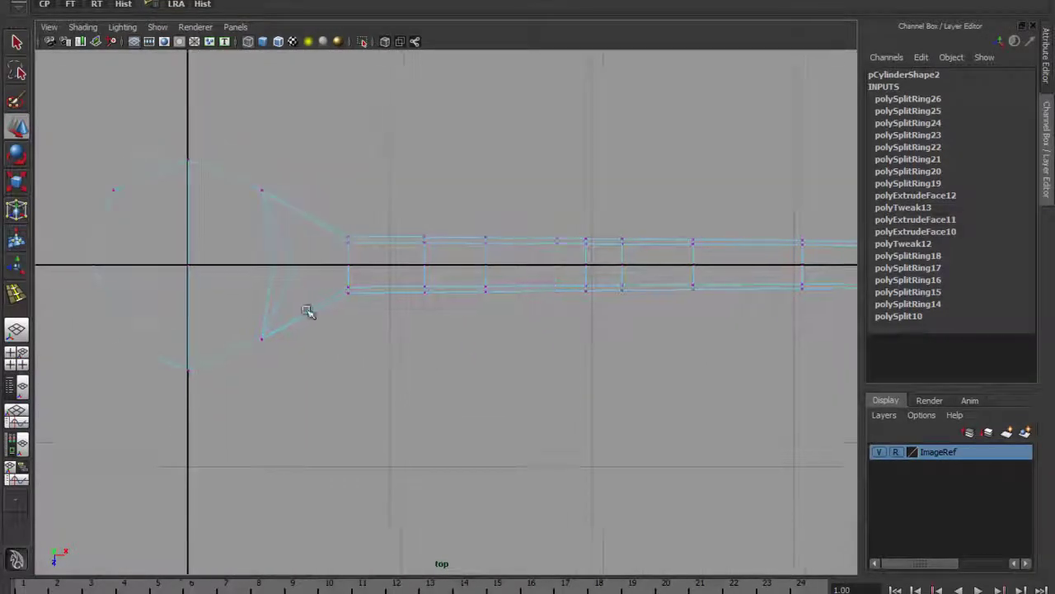
click(620, 290)
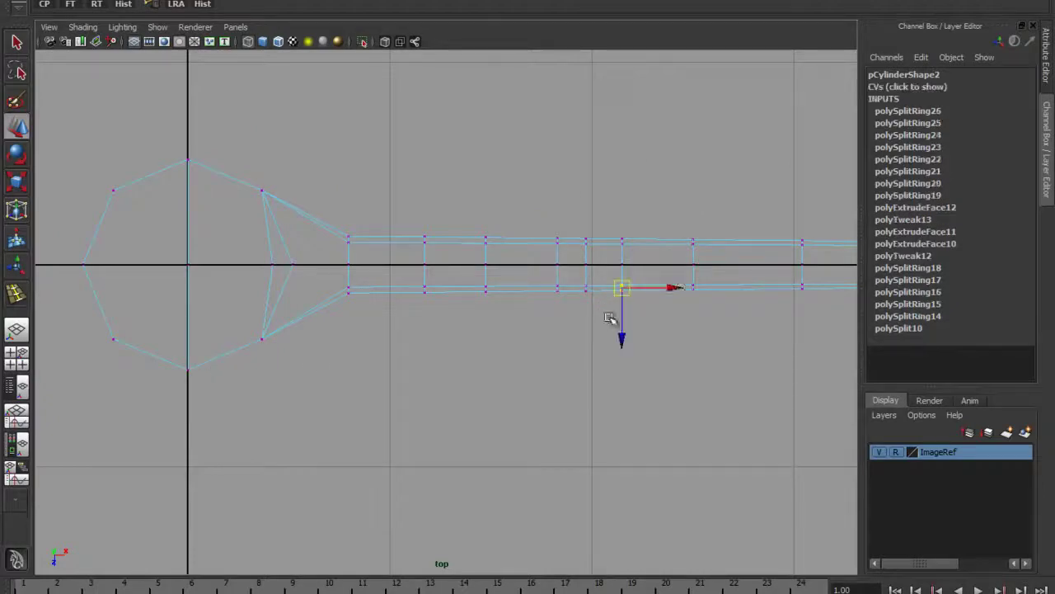
drag(681, 288, 656, 296)
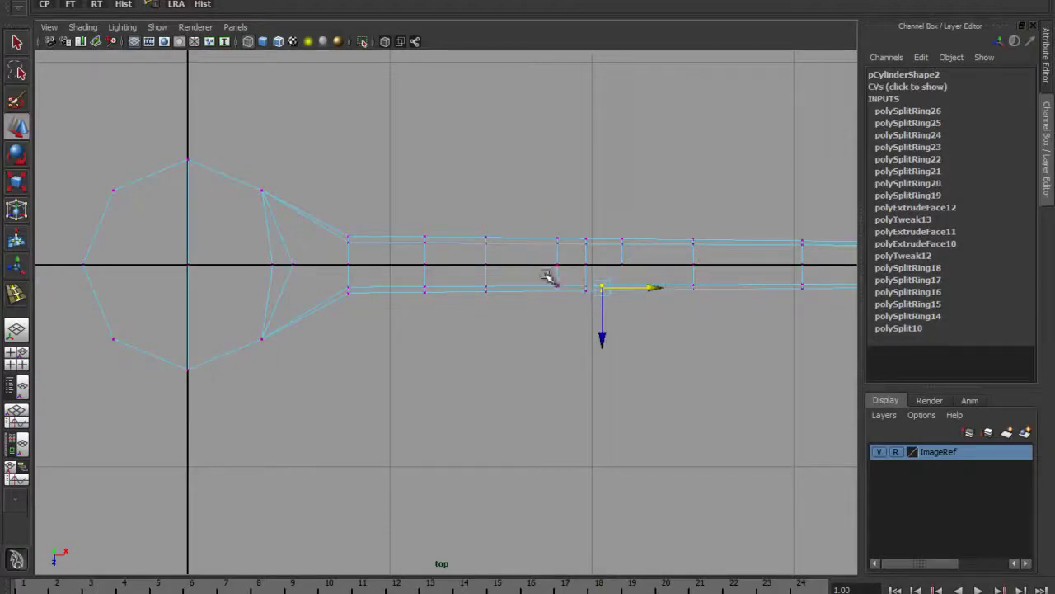
drag(545, 273, 625, 290)
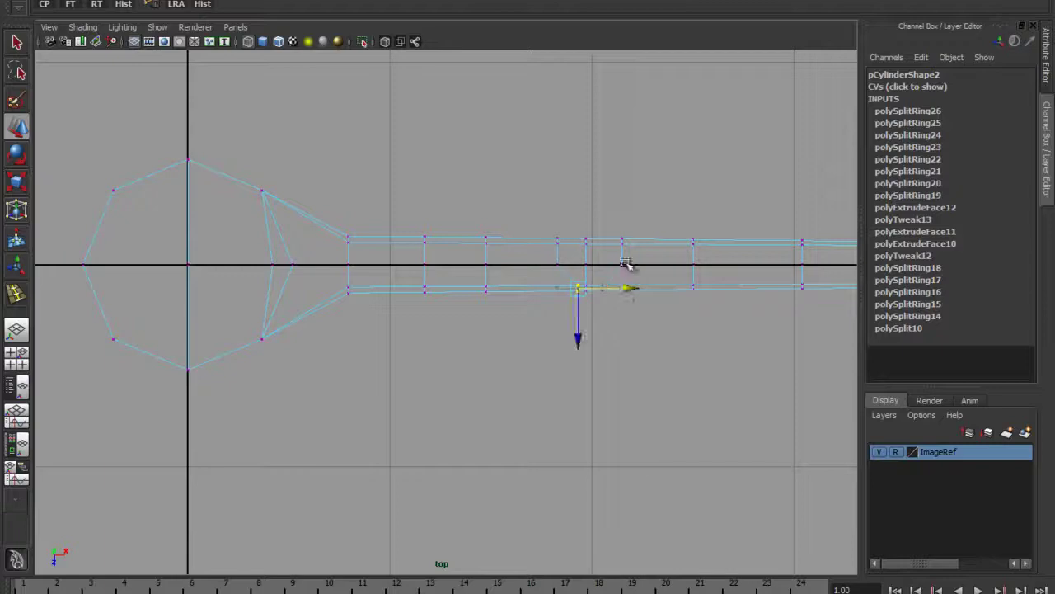
Move the two outer elbow loops' centre vertices slightly toward the middle loop, and the shoulder-side loop's back vertices slightly toward the shoulder.
drag(634, 251, 664, 268)
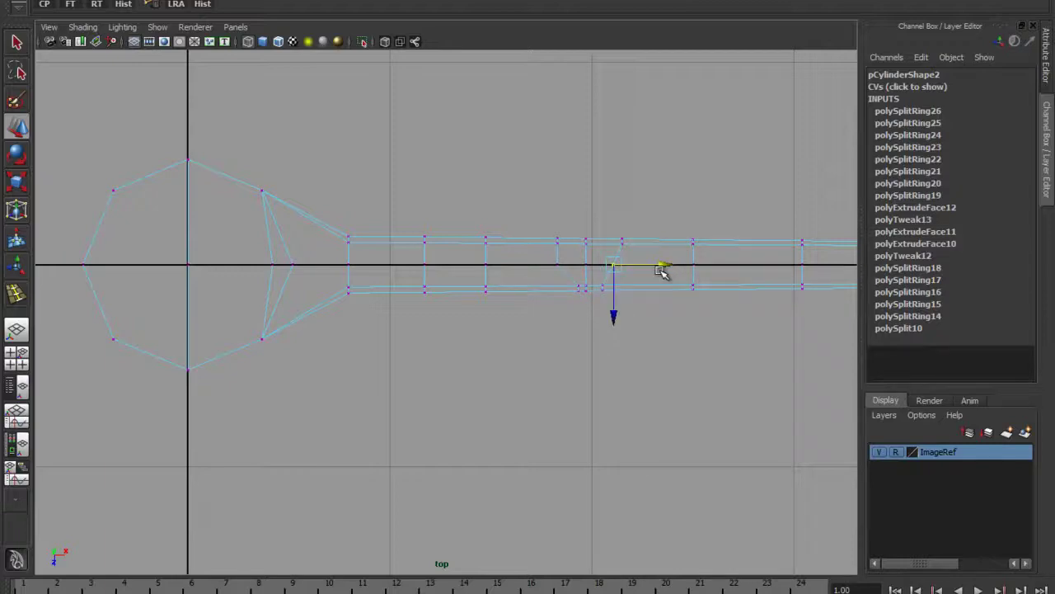
drag(548, 255, 615, 266)
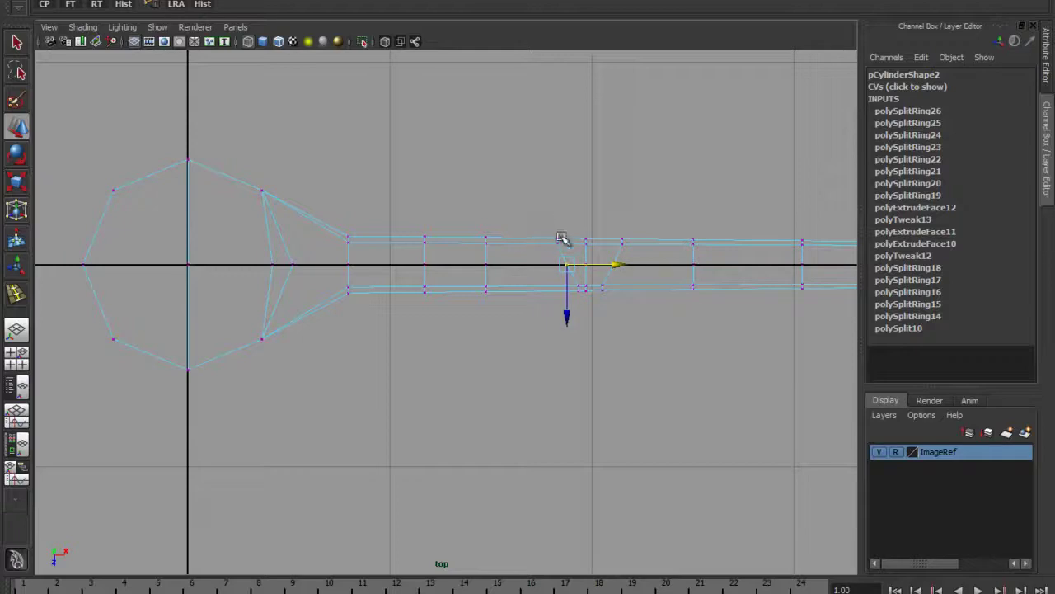
drag(546, 220, 609, 240)
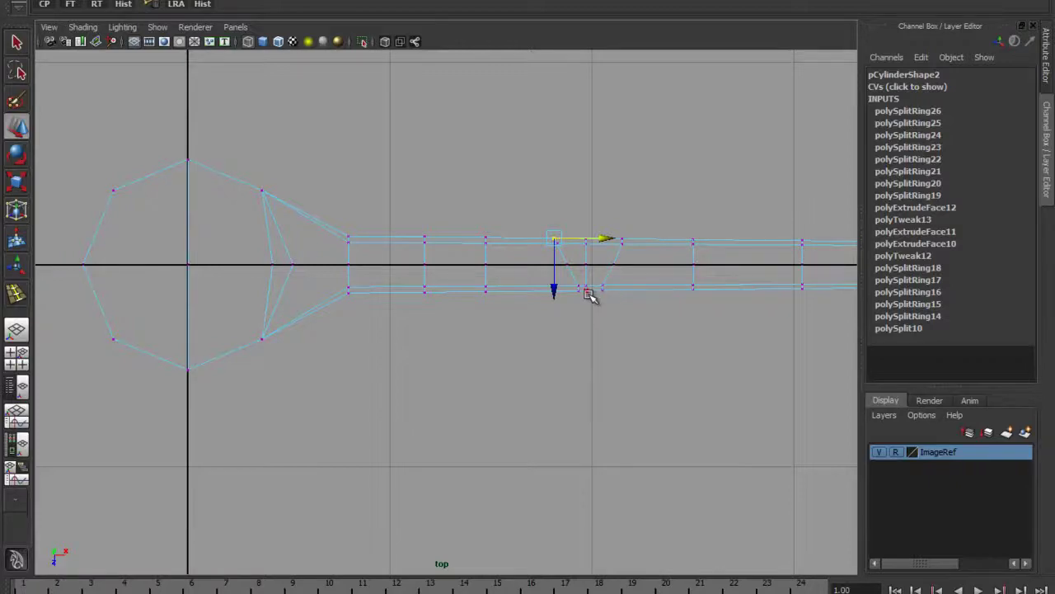
Return the mesh to object mode and select the whole body in the perspective view.
key(space)
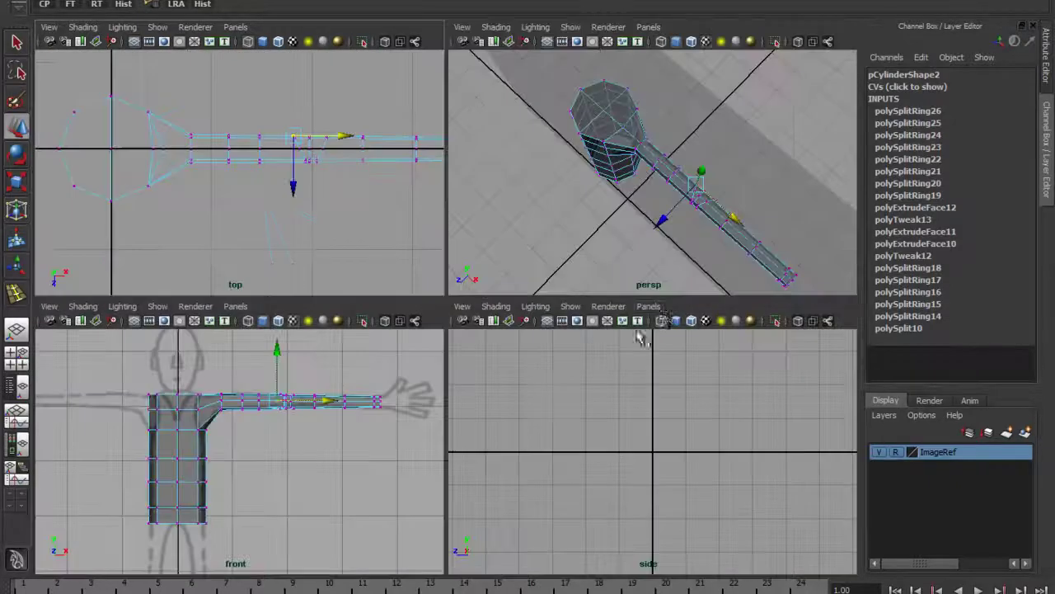
key(space)
alt+middle_drag(560, 309, 679, 214)
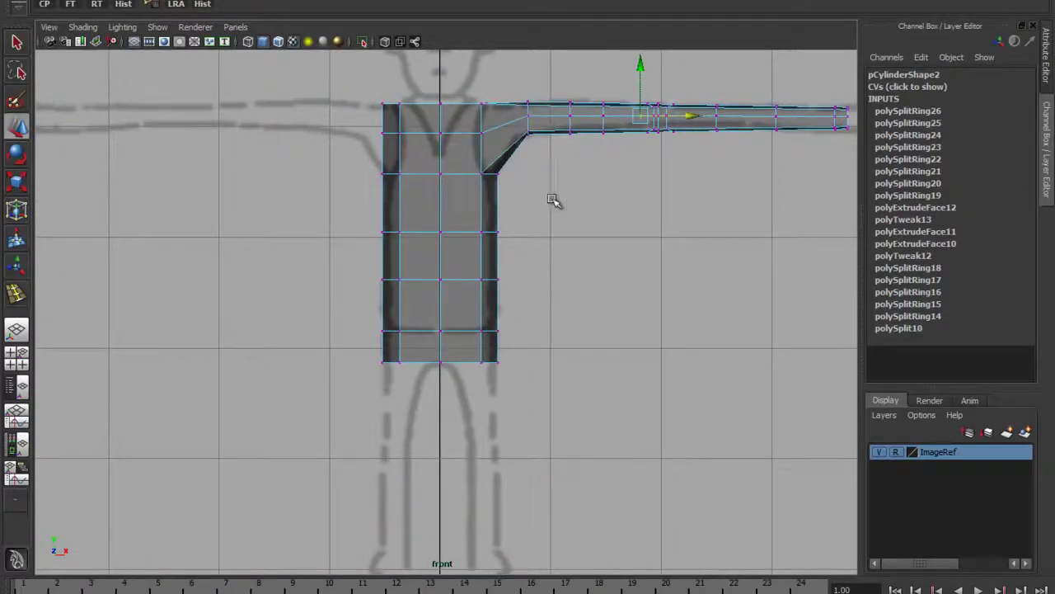
key(space)
mouse_move(651, 173)
alt+mouse_down()
mouse_move(604, 213)
mouse_move(657, 186)
mouse_move(645, 173)
alt+mouse_up()
scroll(656, 173, up, 5)
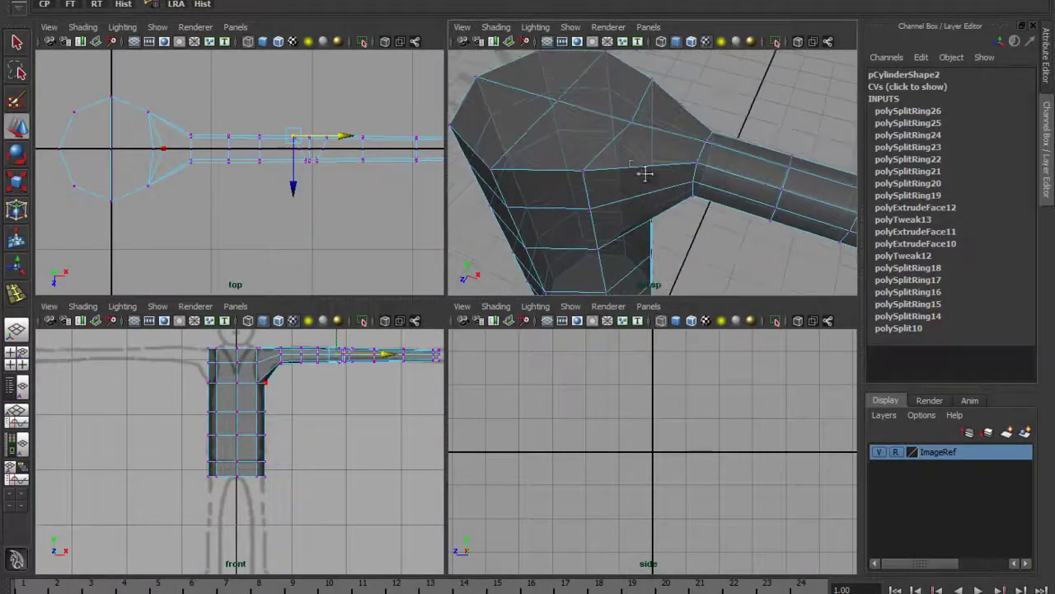
right_drag(634, 166, 685, 146)
key(space)
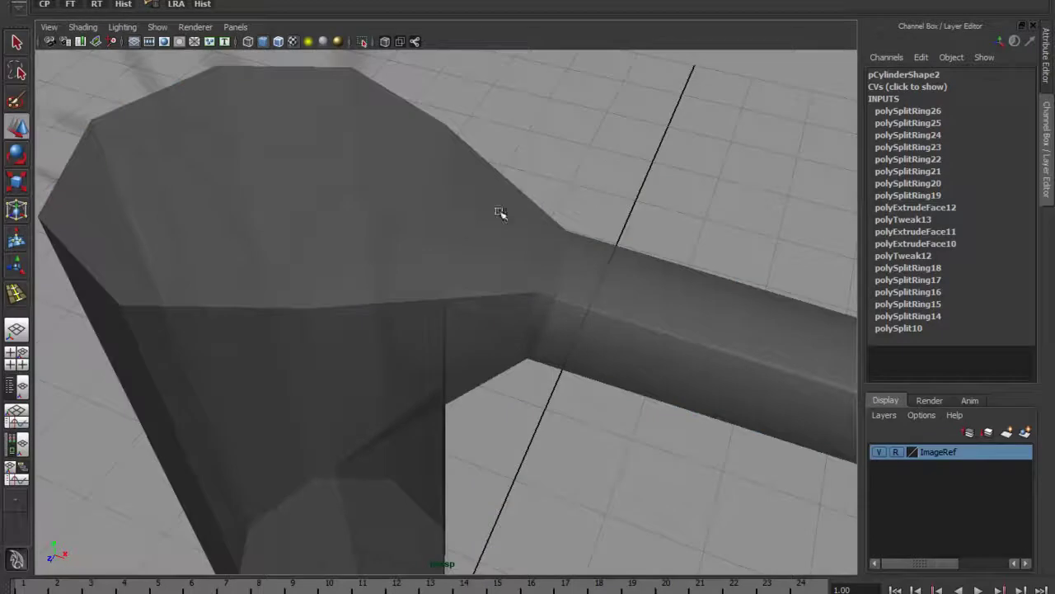
click(418, 247)
scroll(466, 217, down, 5)
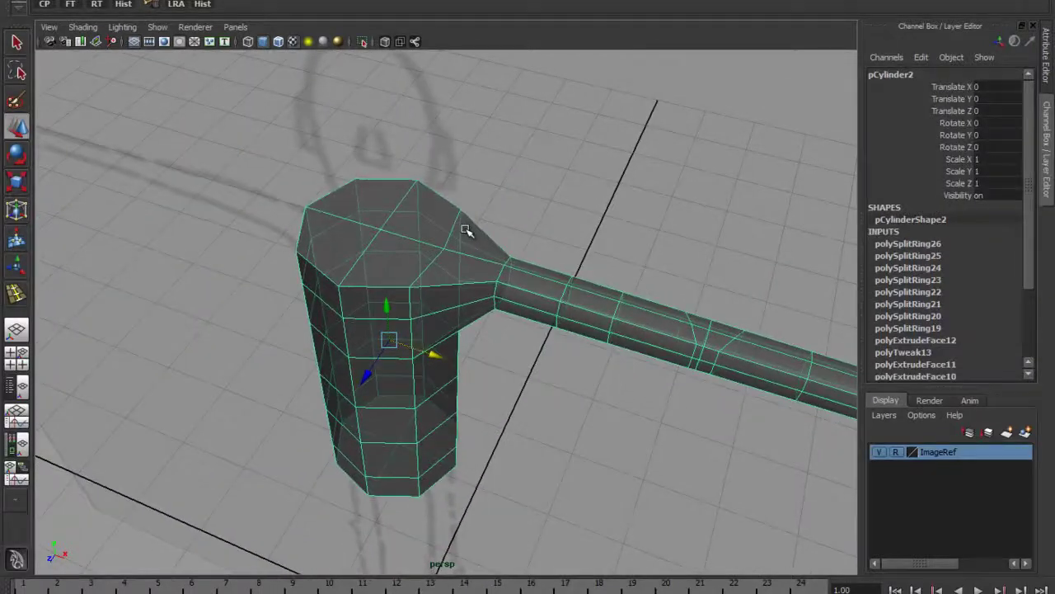
Preview the body mesh smoothed to check the shoulder and arm shape, and restore the unsmoothed display.
key(3)
mouse_move(462, 302)
alt+mouse_down()
mouse_move(462, 259)
mouse_move(504, 258)
mouse_move(445, 299)
mouse_move(451, 290)
mouse_move(549, 299)
mouse_move(537, 280)
mouse_move(568, 264)
mouse_move(494, 300)
mouse_move(371, 306)
mouse_move(377, 319)
mouse_move(470, 315)
alt+mouse_up()
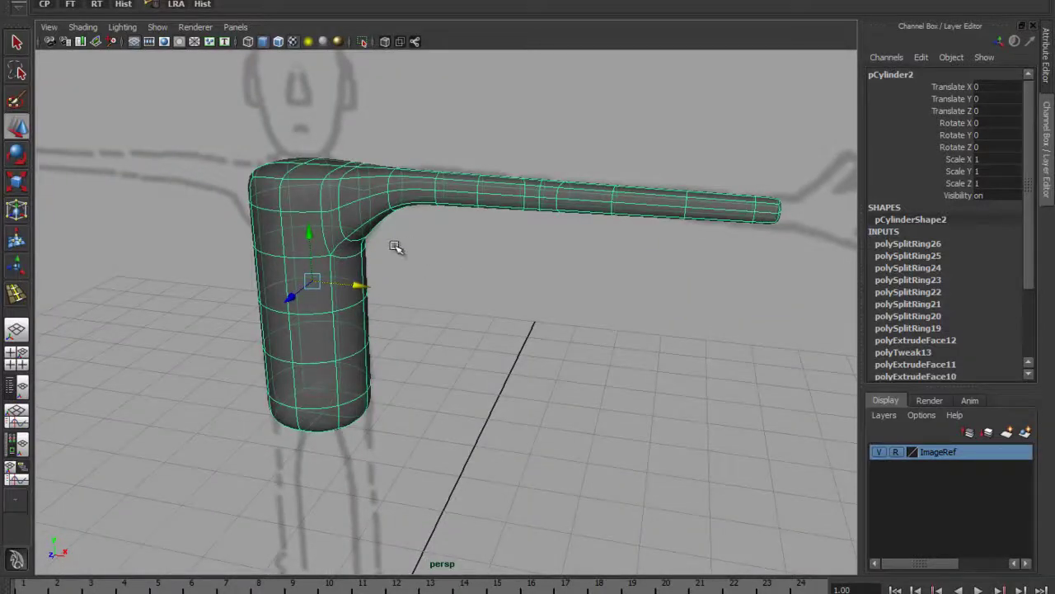
alt+drag(397, 249, 424, 273)
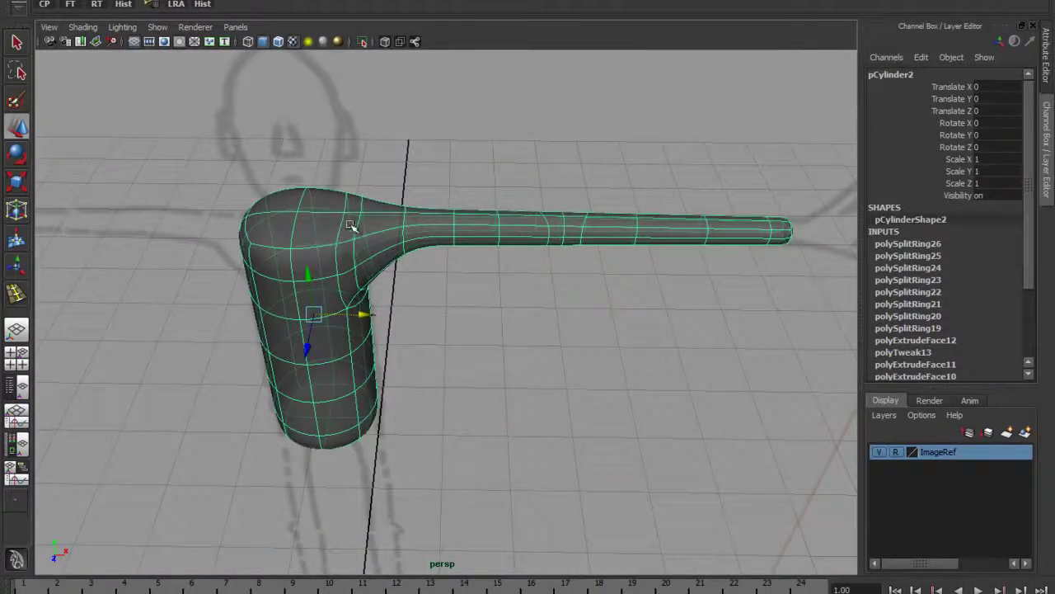
key(1)
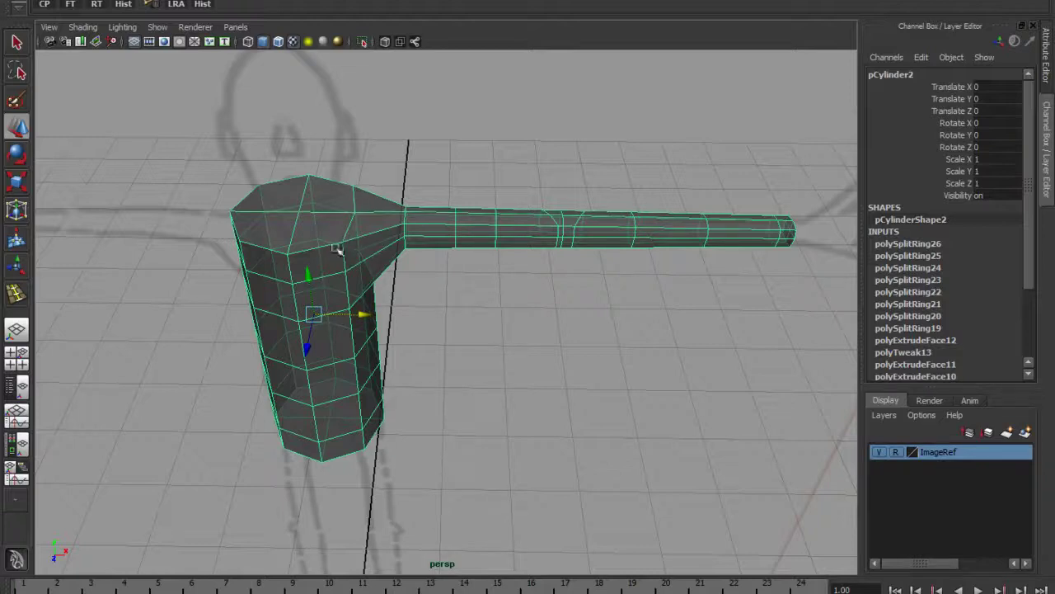
Switch the mesh to face selection with the shoulder area in close view.
right_drag(345, 237, 340, 275)
scroll(337, 239, up, 5)
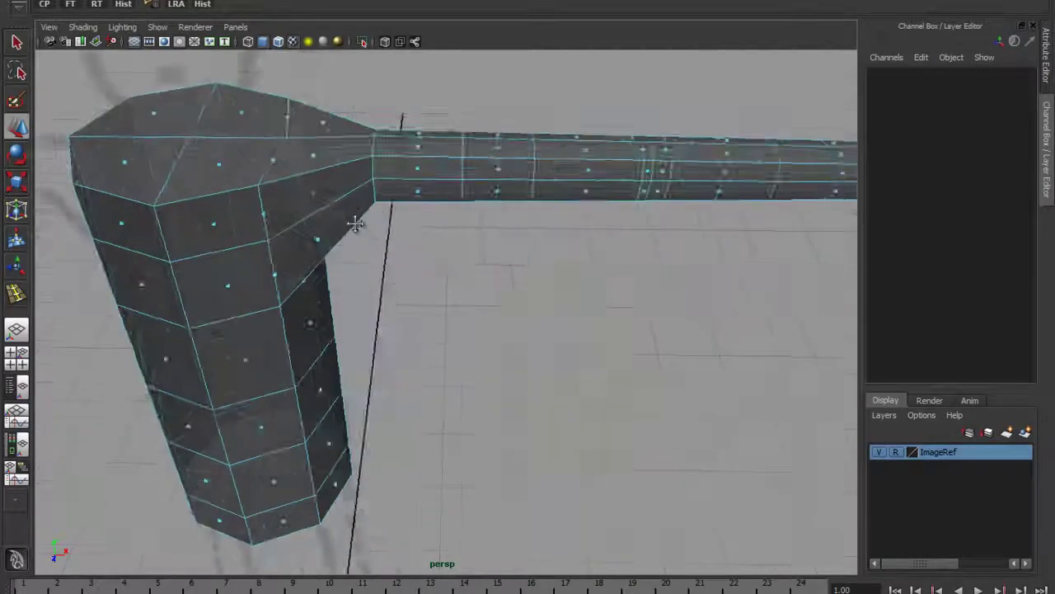
alt+middle_drag(356, 223, 450, 261)
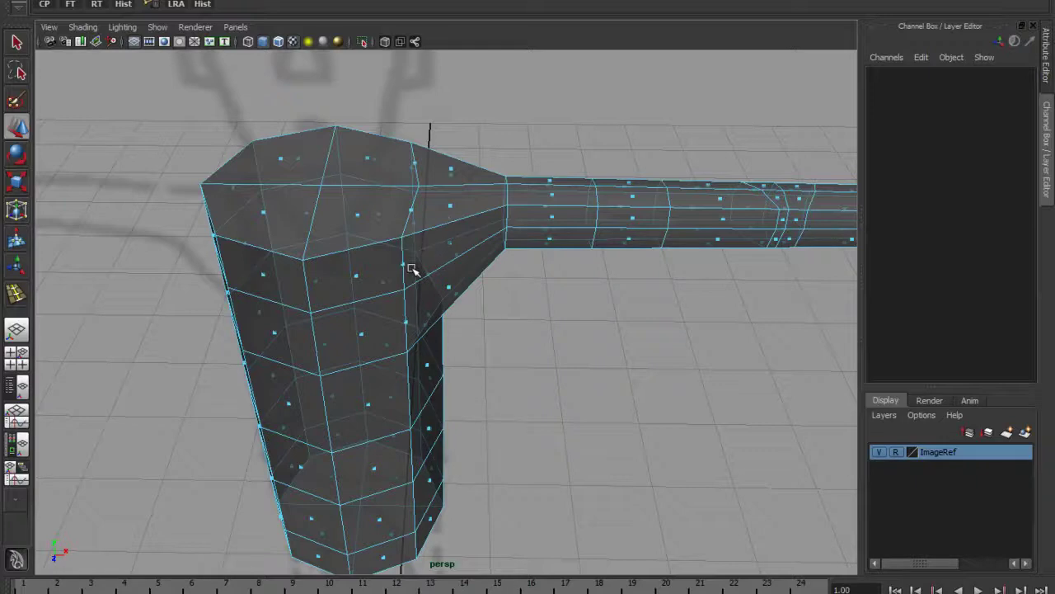
alt+drag(419, 330, 415, 242)
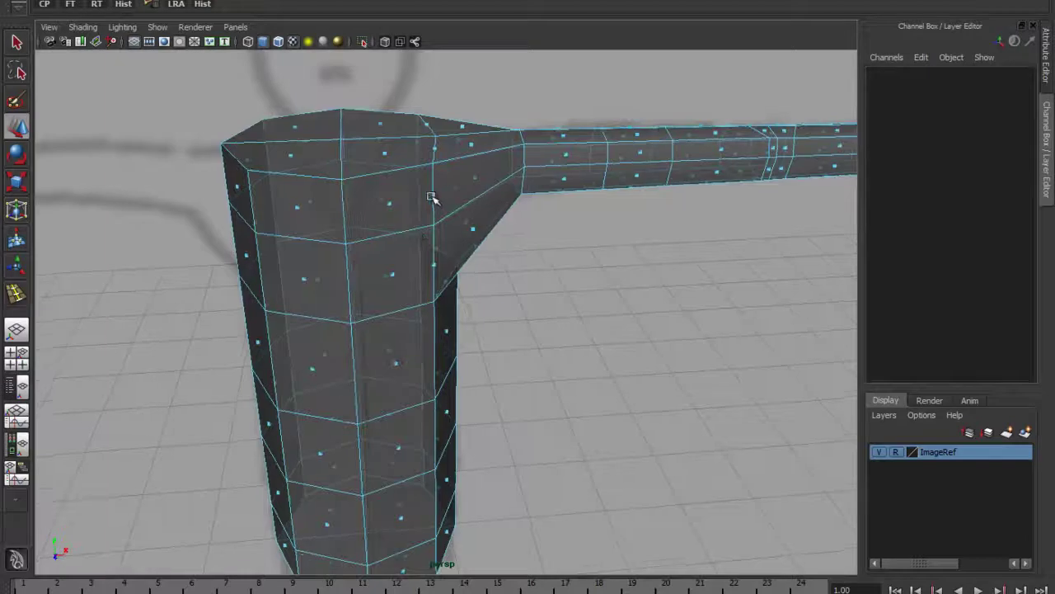
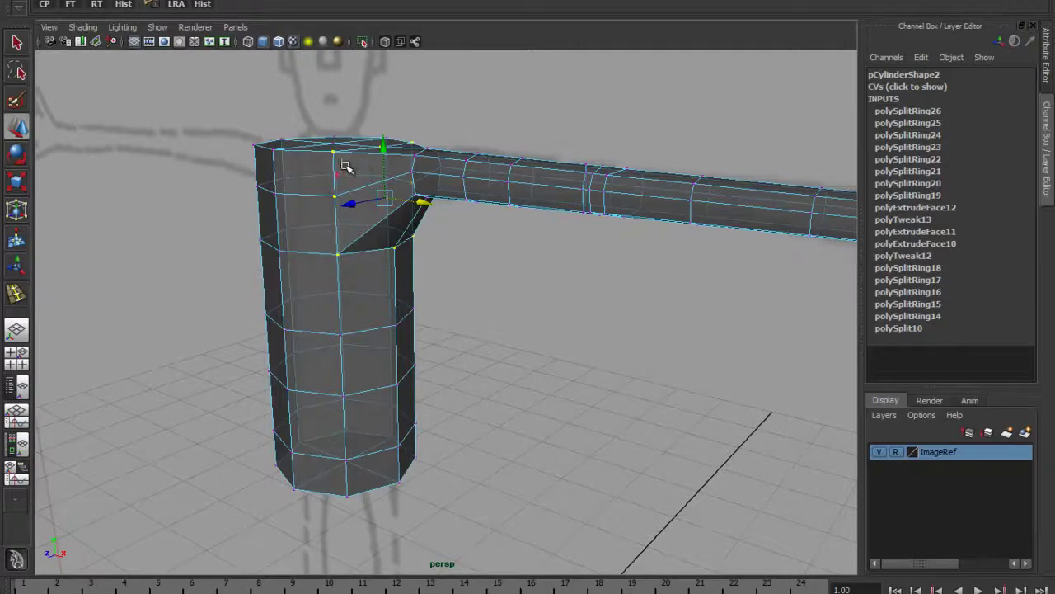
Select the vertices of the upper torso, the shoulder and the arm out to the elbow loops.
alt+drag(342, 210, 371, 229)
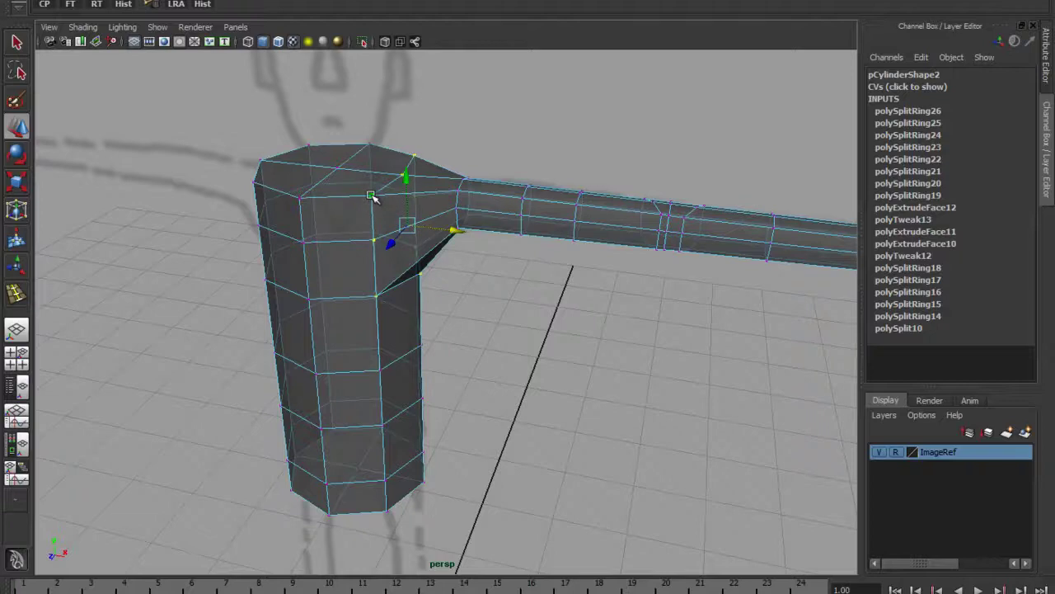
alt+drag(381, 298, 354, 231)
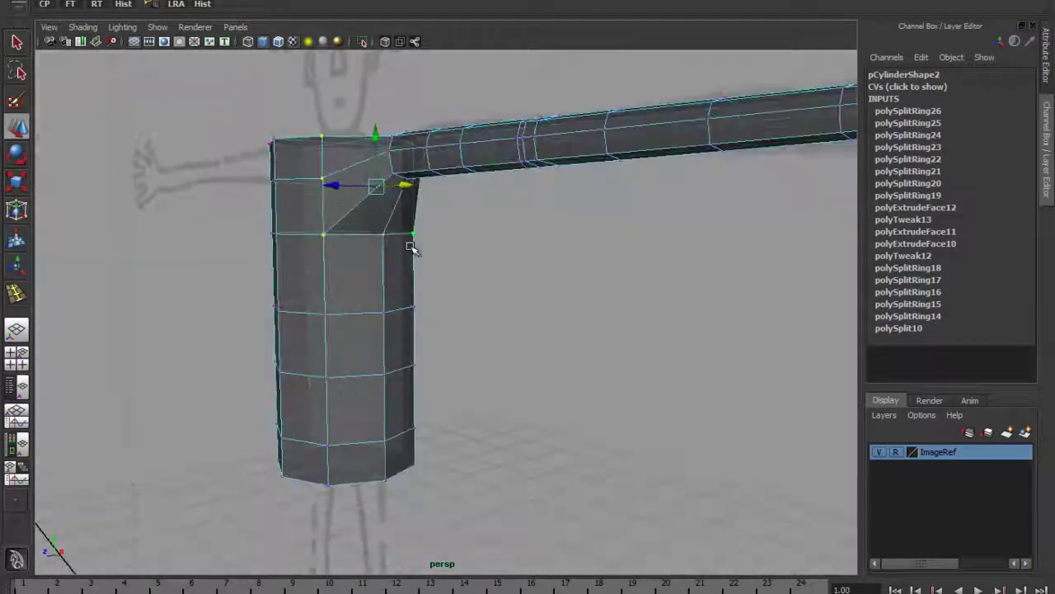
alt+right_drag(412, 247, 338, 189)
drag(338, 189, 495, 325)
alt+drag(401, 268, 494, 331)
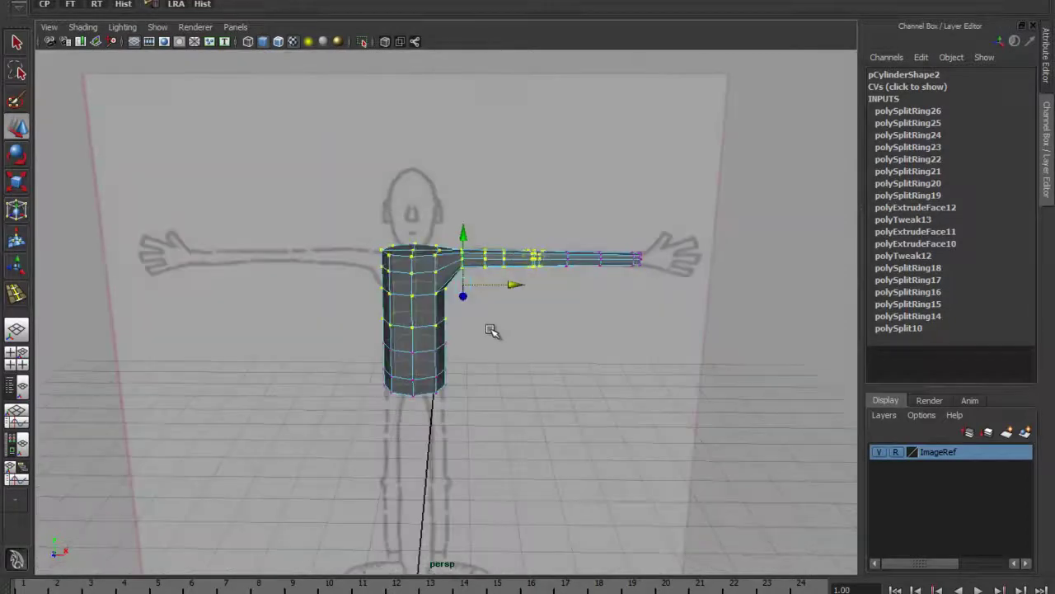
alt+right_drag(413, 256, 480, 290)
alt+middle_drag(480, 289, 473, 341)
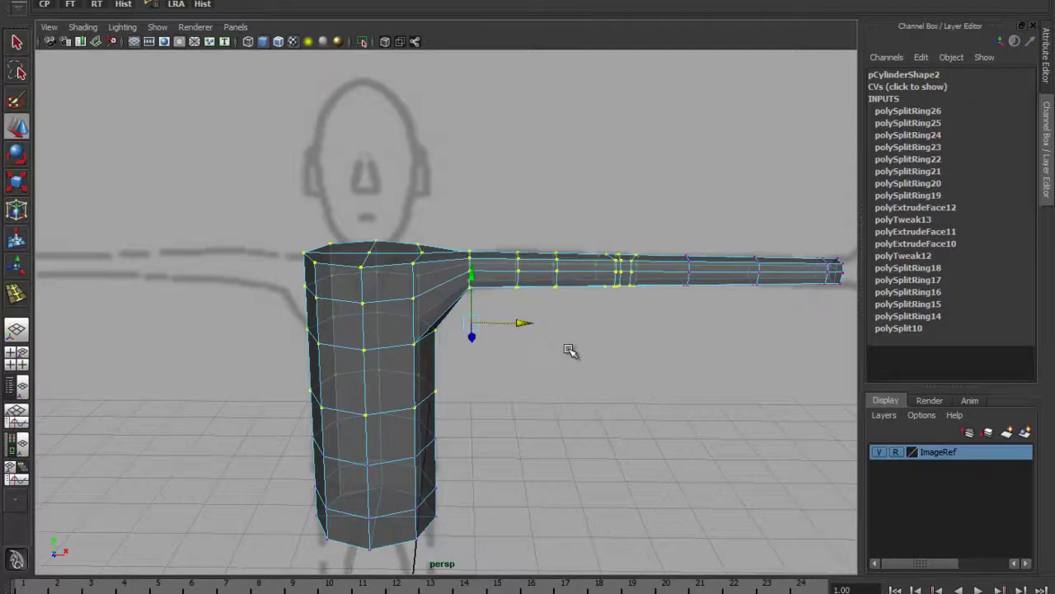
Open the options of the Merge vertices command.
key(space)
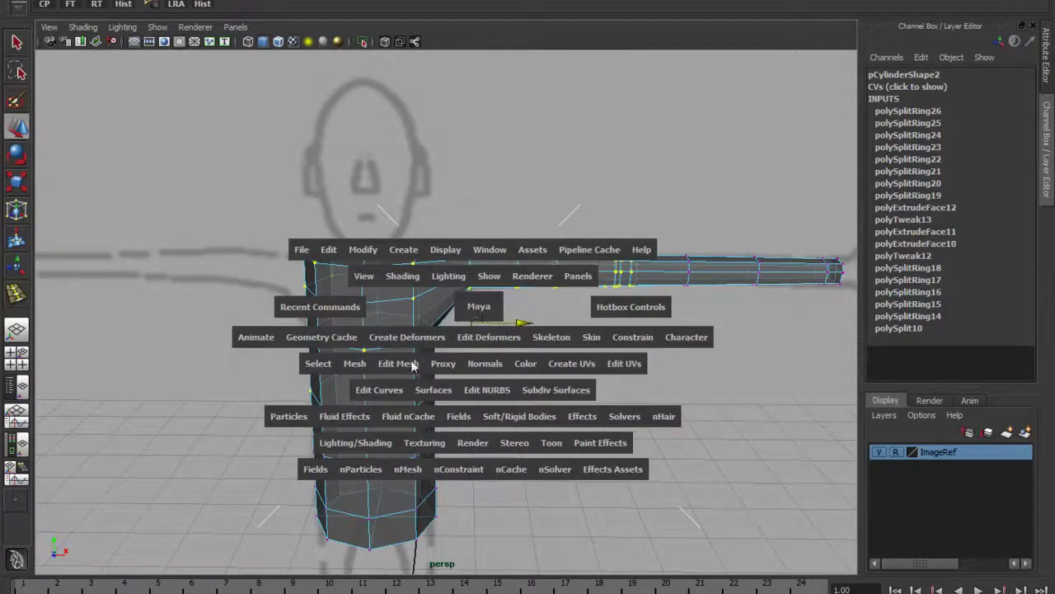
click(356, 372)
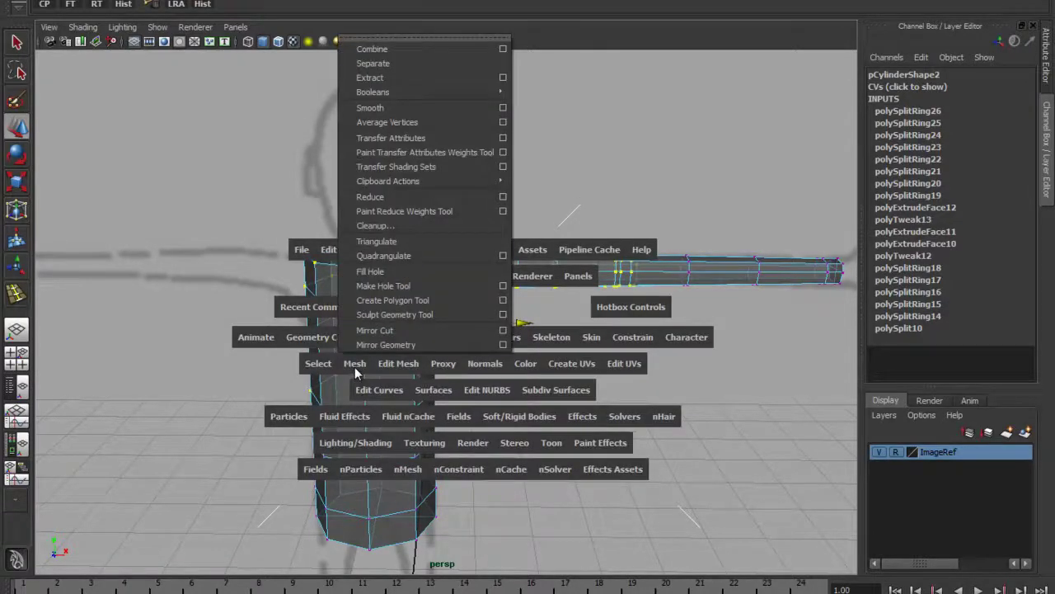
click(311, 371)
click(410, 370)
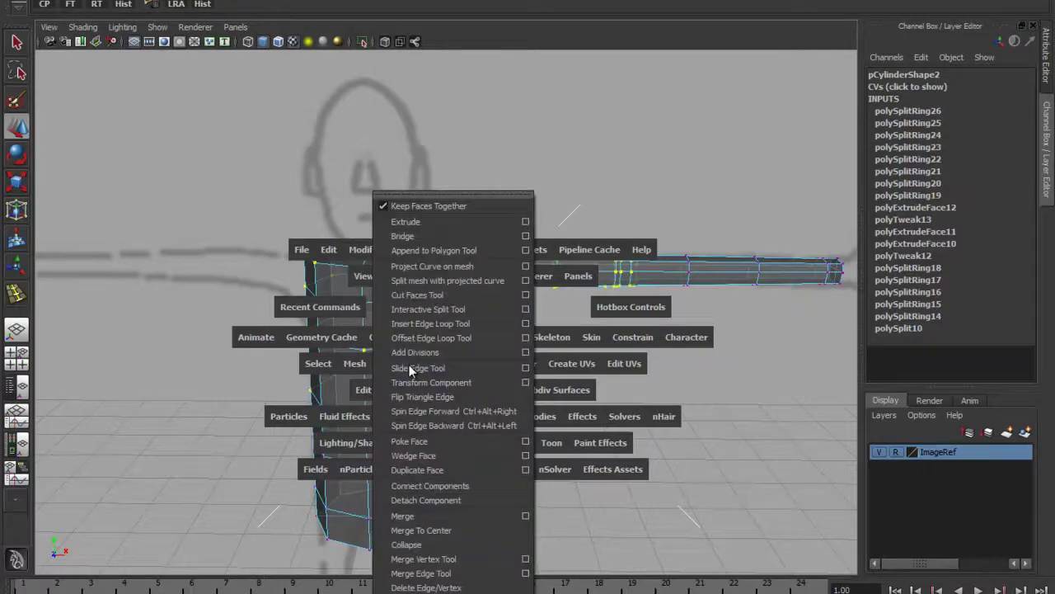
click(525, 516)
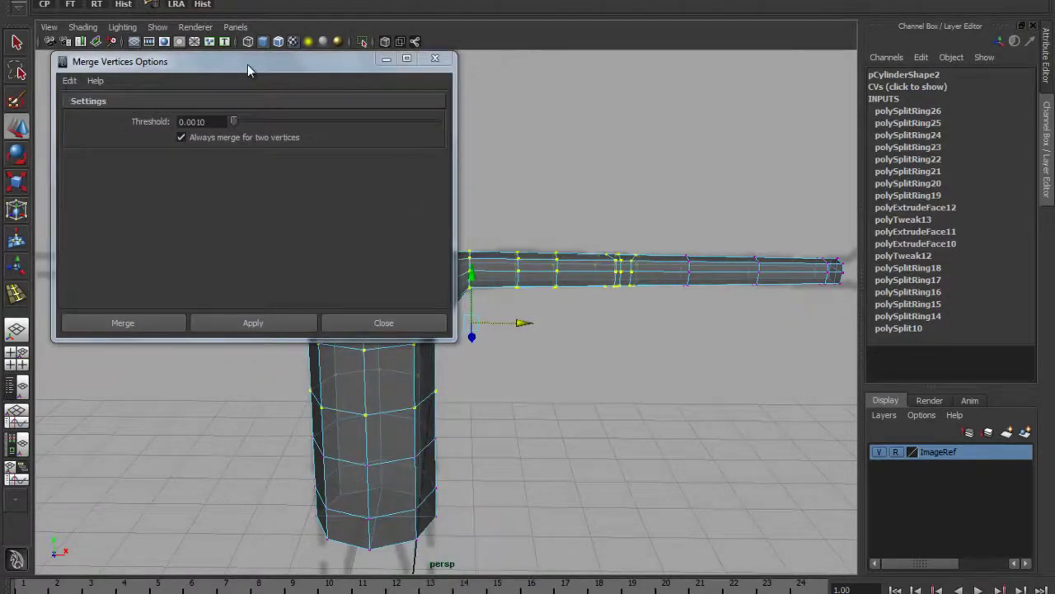
Try merging the selected vertices with a threshold of 1.0010, and undo the merge.
drag(251, 70, 315, 96)
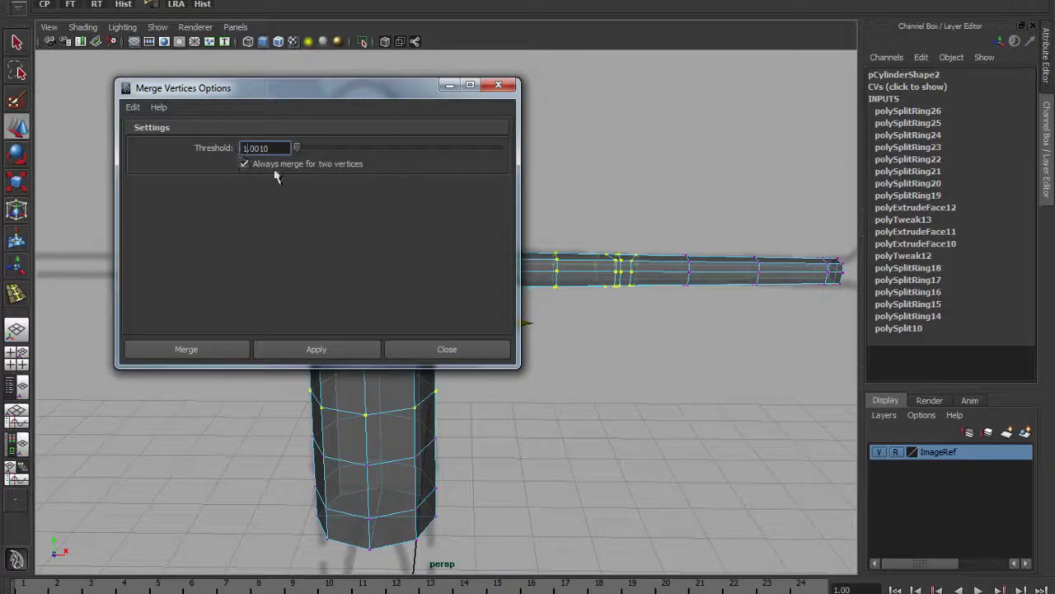
drag(348, 95, 715, 90)
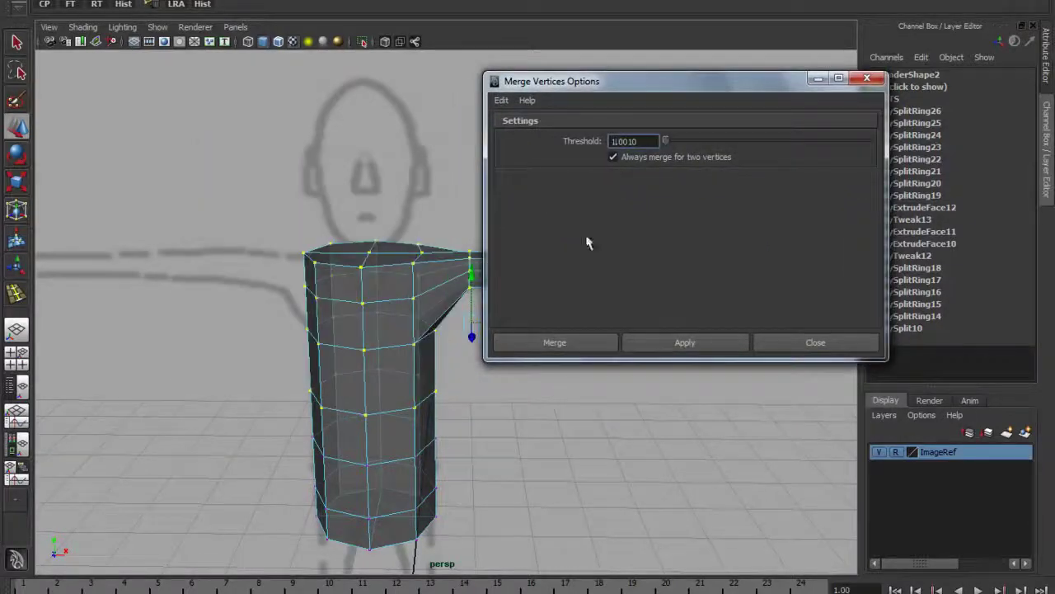
click(705, 342)
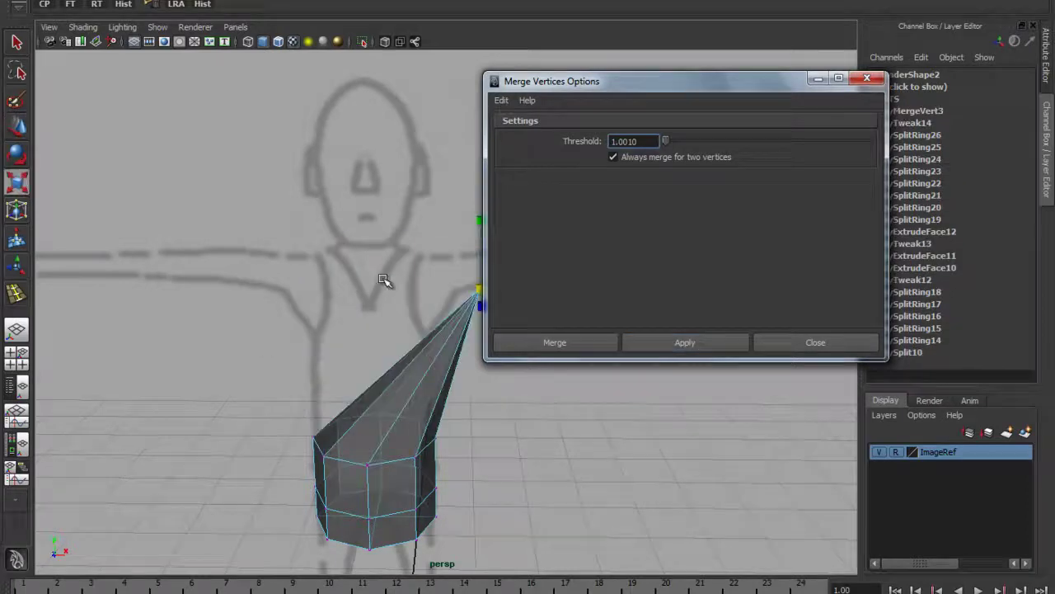
alt+drag(384, 278, 204, 258)
alt+drag(373, 353, 337, 382)
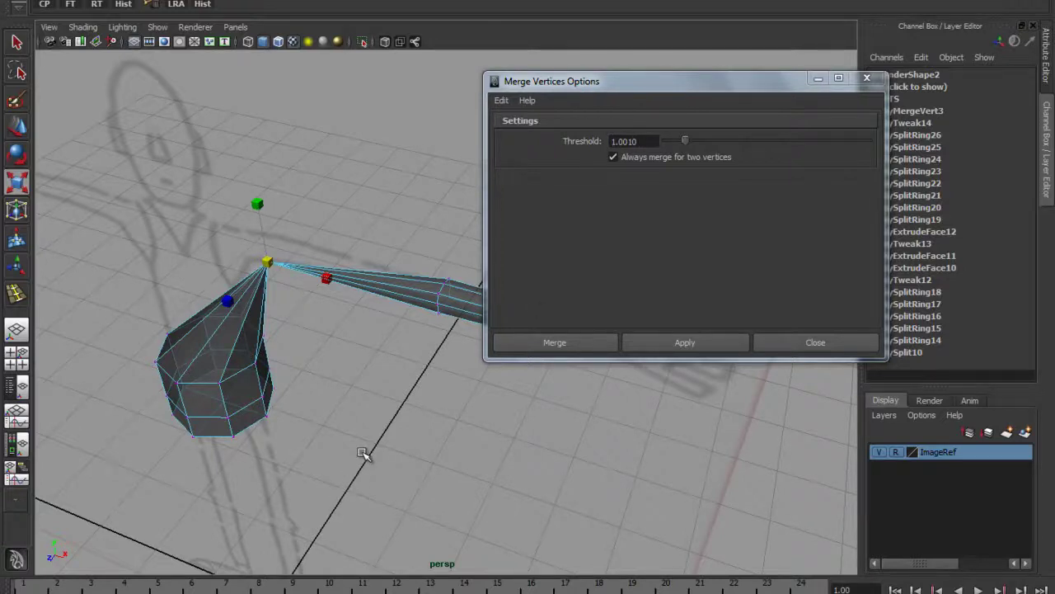
key(ctrl+z)
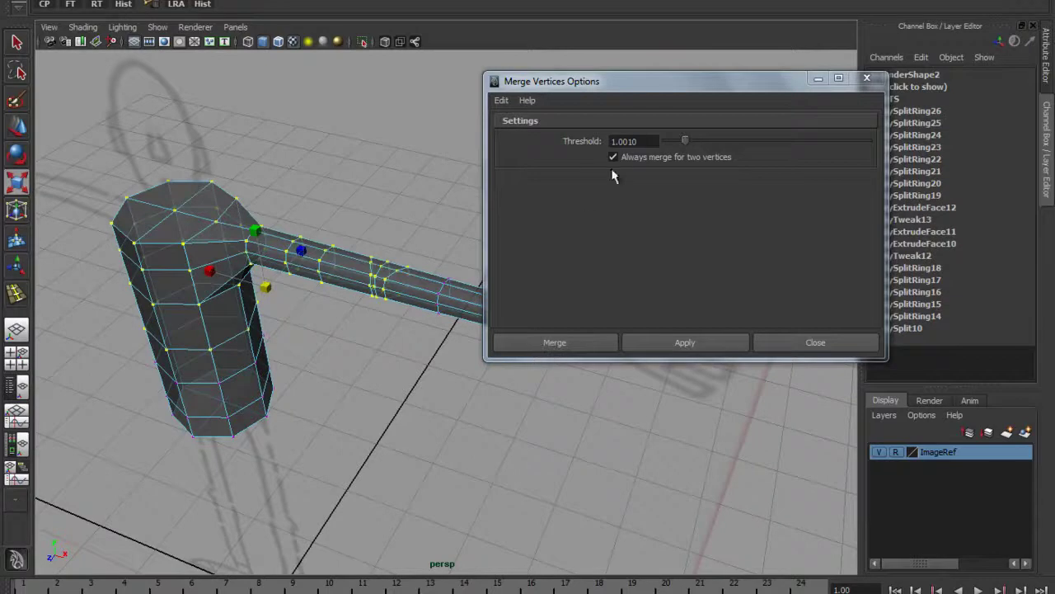
Set the merge threshold to 0.0010 and merge the vertices of the upper torso, shoulder and upper arm.
click(615, 142)
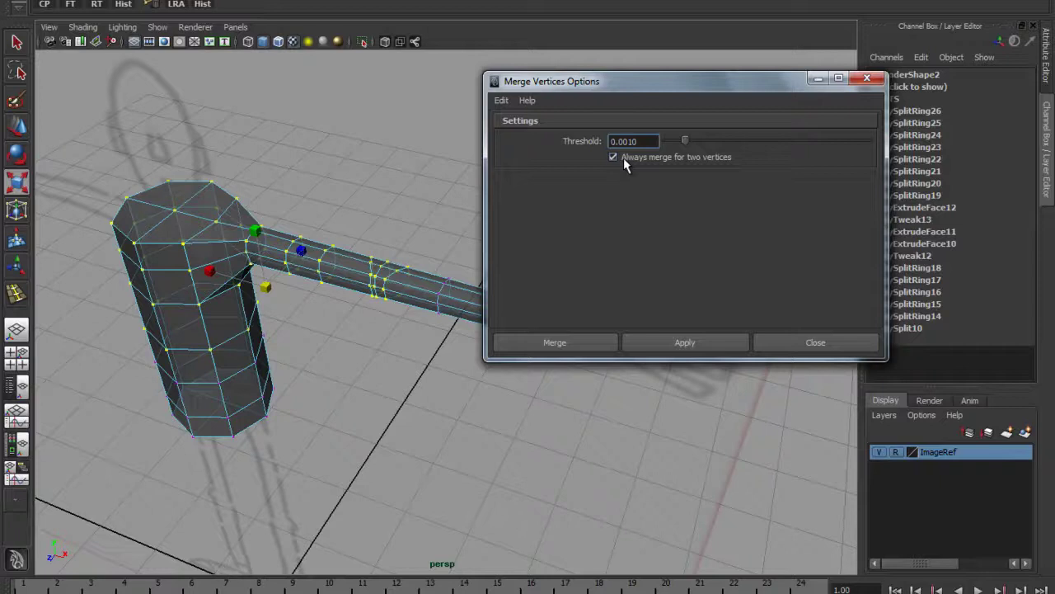
alt+drag(211, 287, 250, 262)
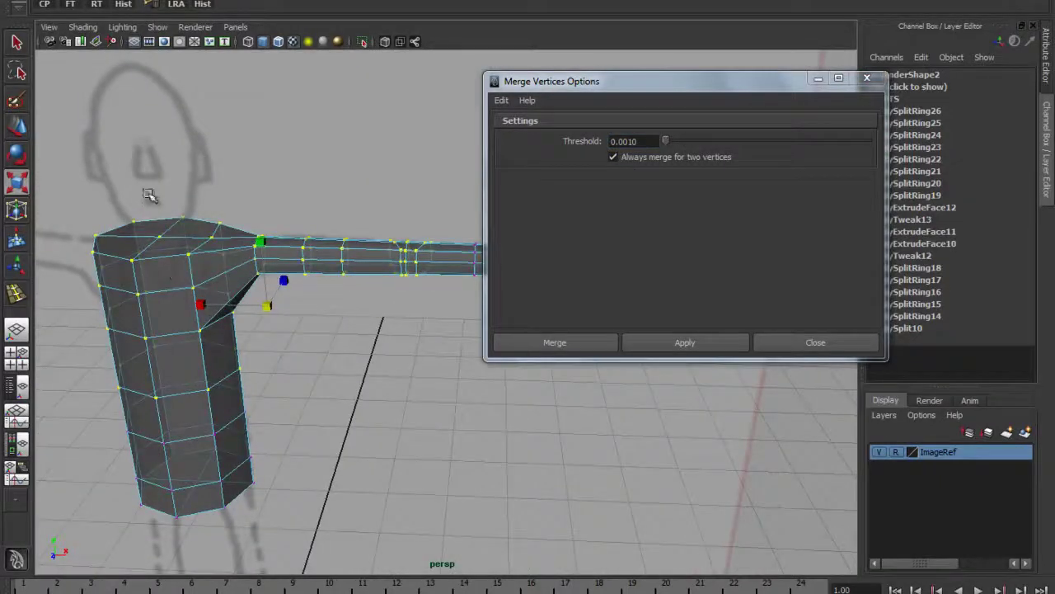
drag(147, 195, 291, 353)
drag(42, 161, 391, 388)
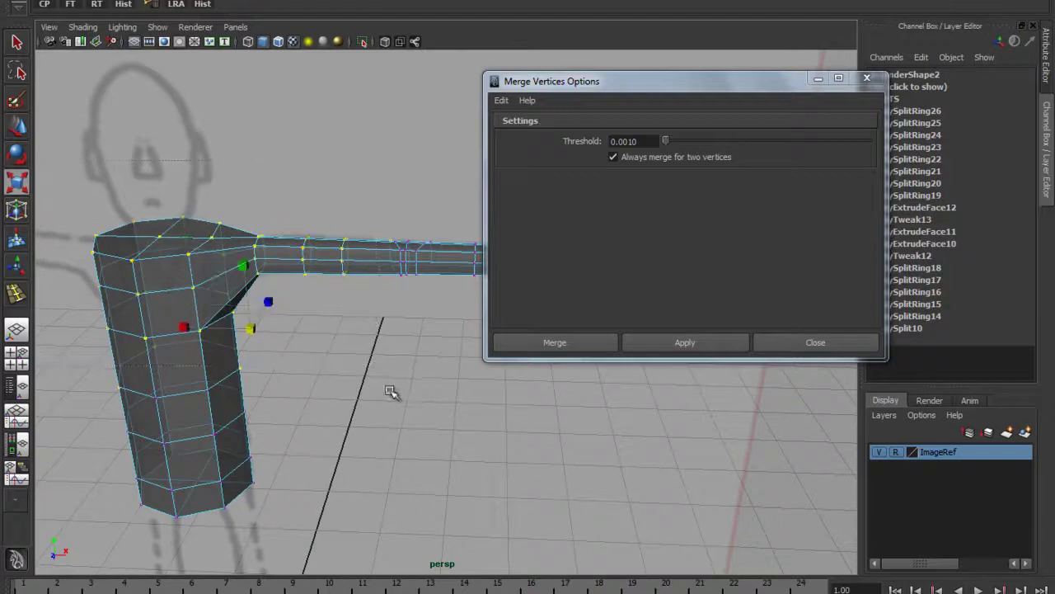
click(688, 351)
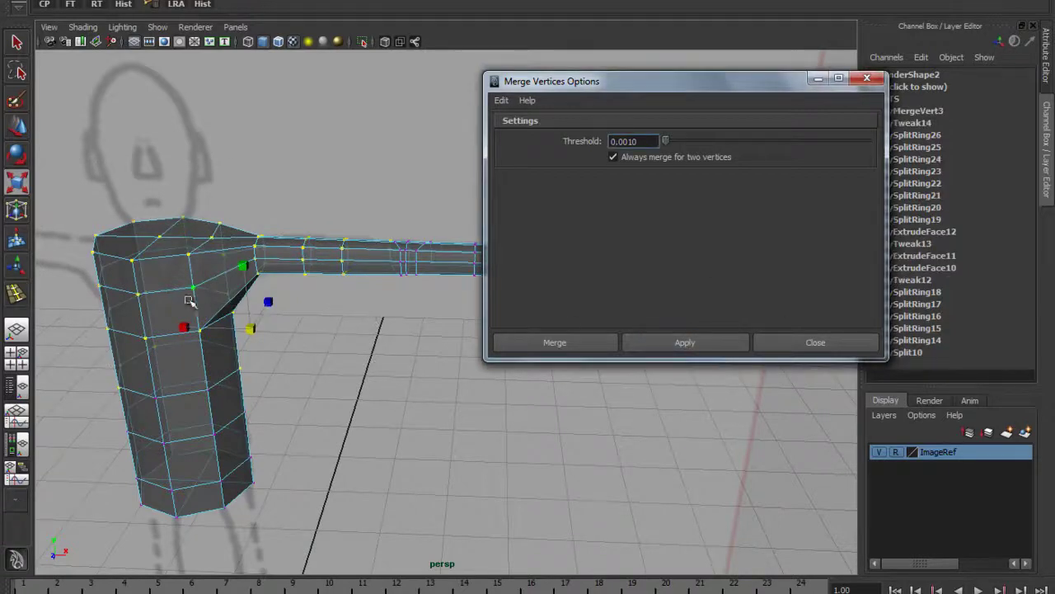
Show the mesh's face centres and check the shoulder and armpit area for duplicate faces.
right_drag(212, 274, 217, 307)
click(259, 322)
alt+drag(209, 267, 240, 262)
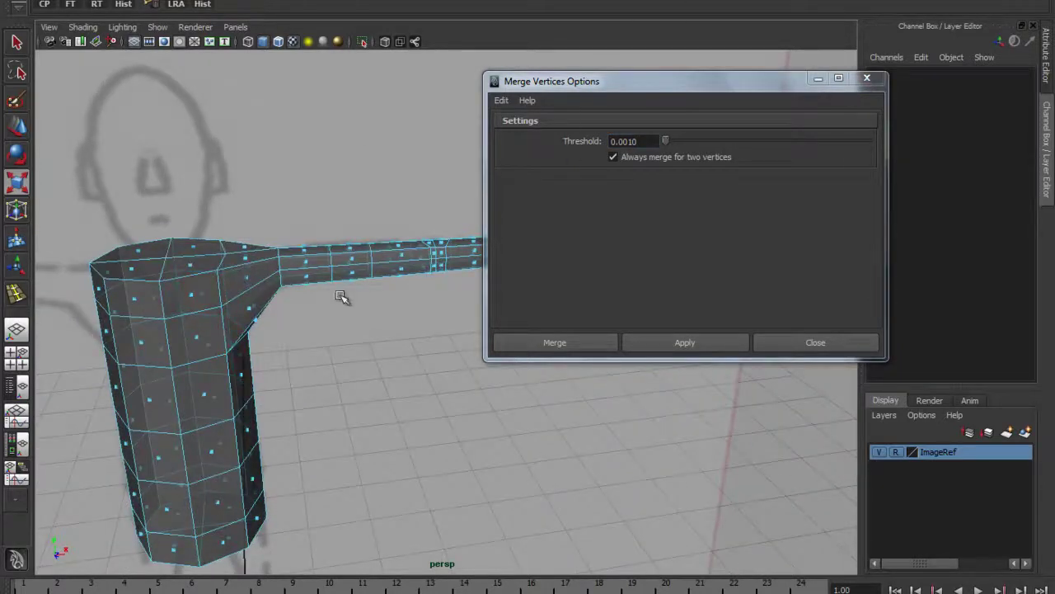
key(ctrl+z)
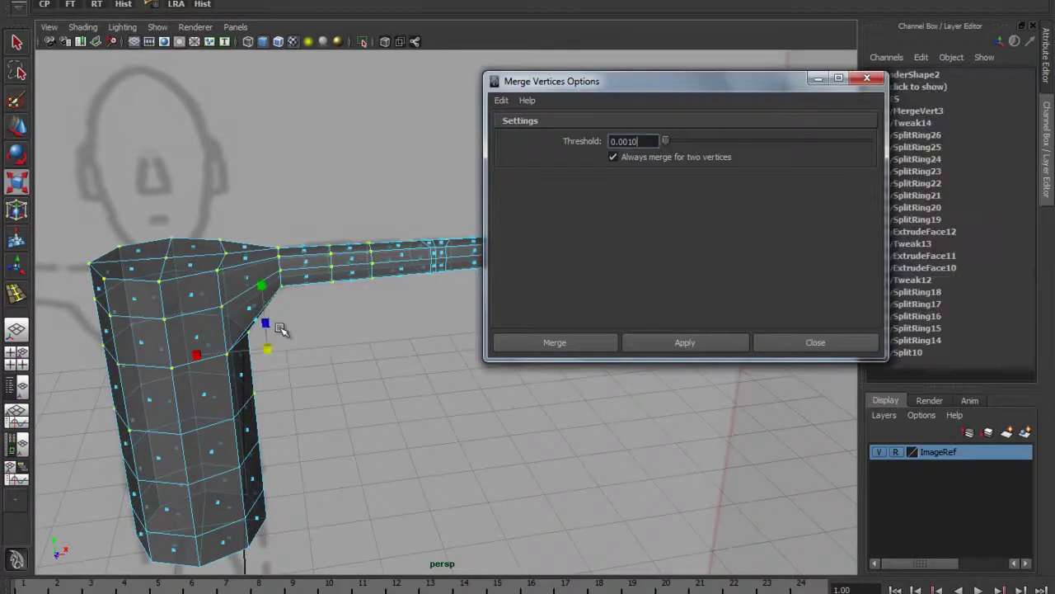
alt+drag(286, 340, 336, 347)
click(340, 337)
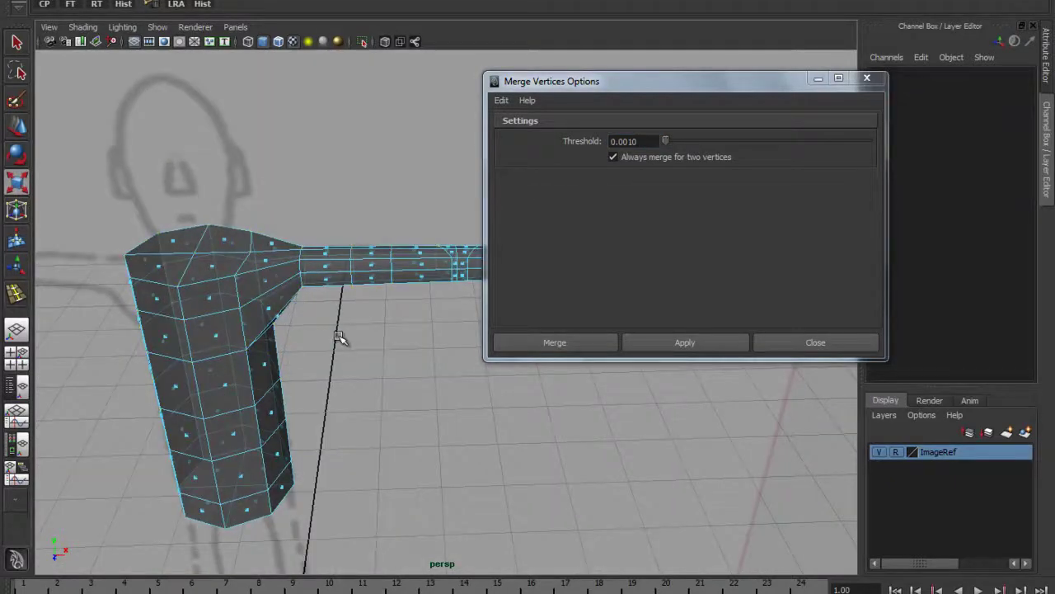
key(ctrl+z)
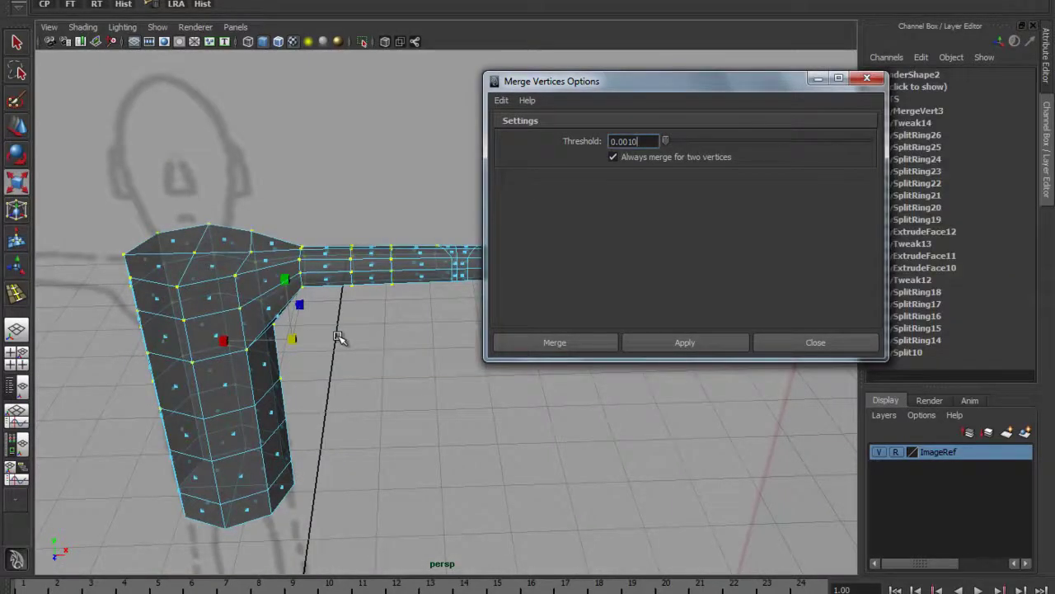
alt+drag(238, 346, 279, 318)
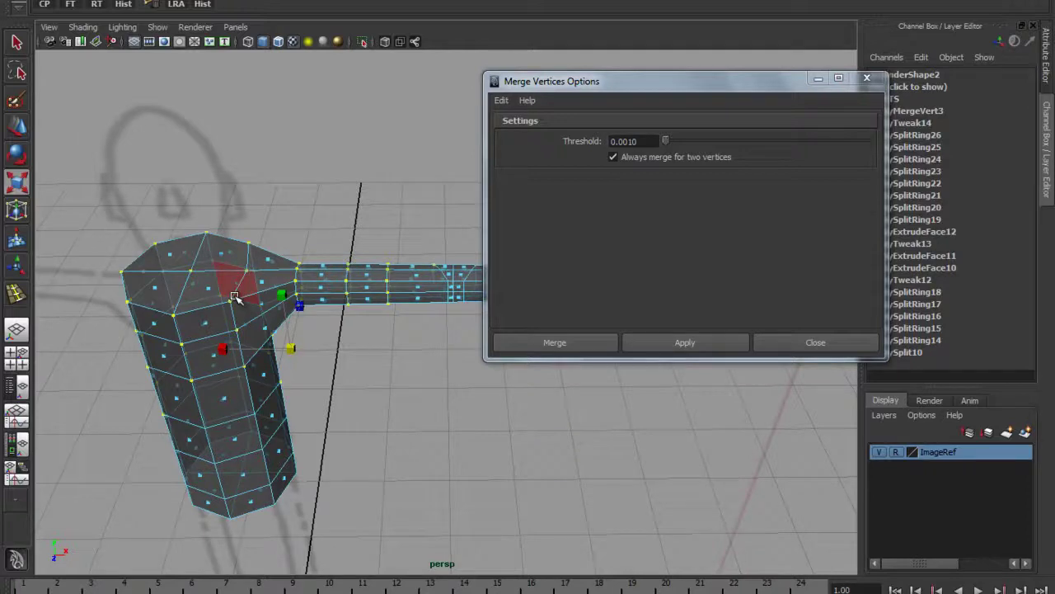
Close the merge vertices options.
click(867, 78)
alt+drag(414, 351, 462, 383)
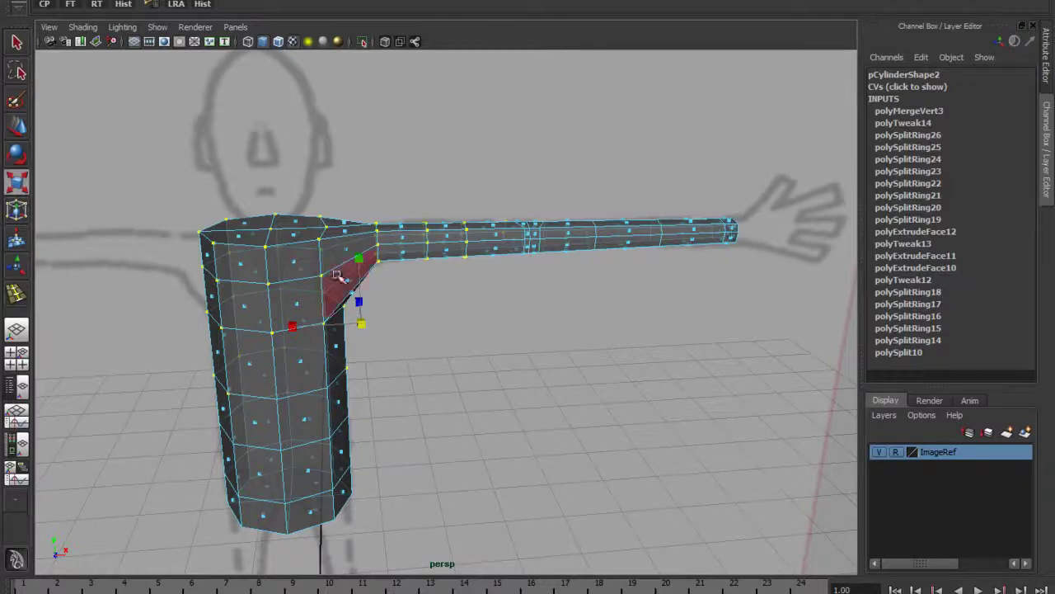
mouse_move(284, 235)
alt+mouse_down()
mouse_move(299, 239)
mouse_move(296, 249)
alt+mouse_up()
alt+middle_drag(306, 254, 338, 281)
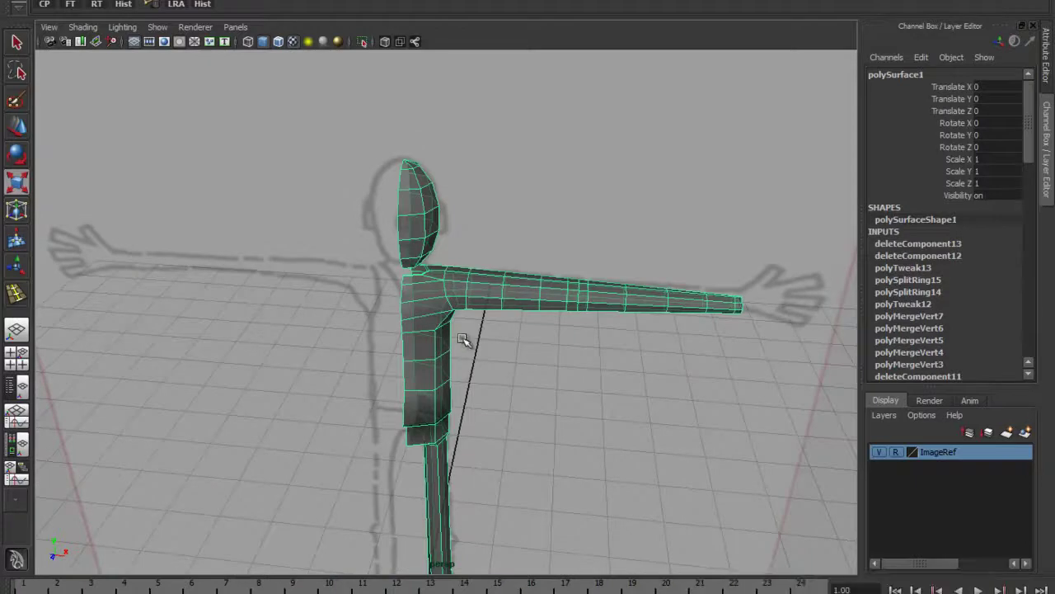
alt+drag(480, 324, 477, 302)
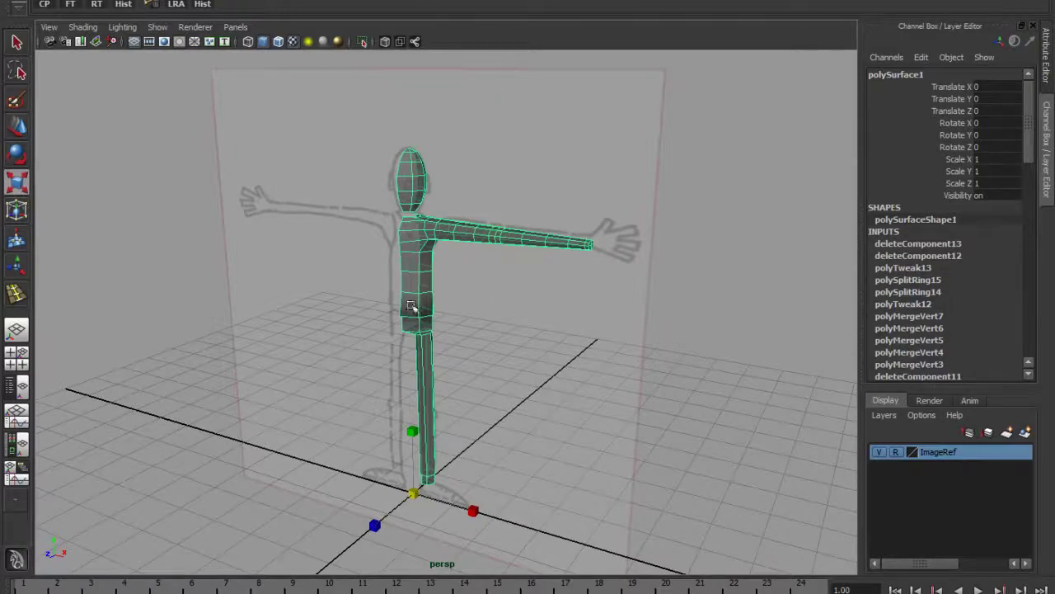
Examine the gap between the head's bottom opening and the torso's neck opening on the half-body mesh.
alt+drag(425, 330, 414, 231)
alt+right_drag(418, 176, 419, 268)
alt+middle_drag(417, 184, 467, 393)
alt+drag(429, 319, 451, 289)
alt+drag(446, 220, 400, 278)
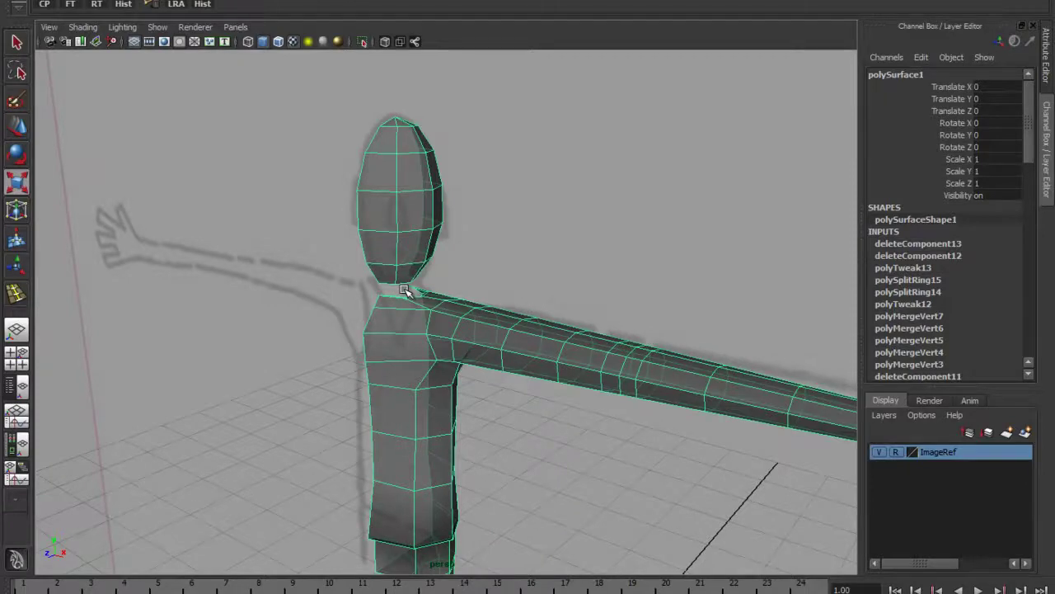
scroll(408, 289, up, 3)
alt+drag(392, 273, 366, 302)
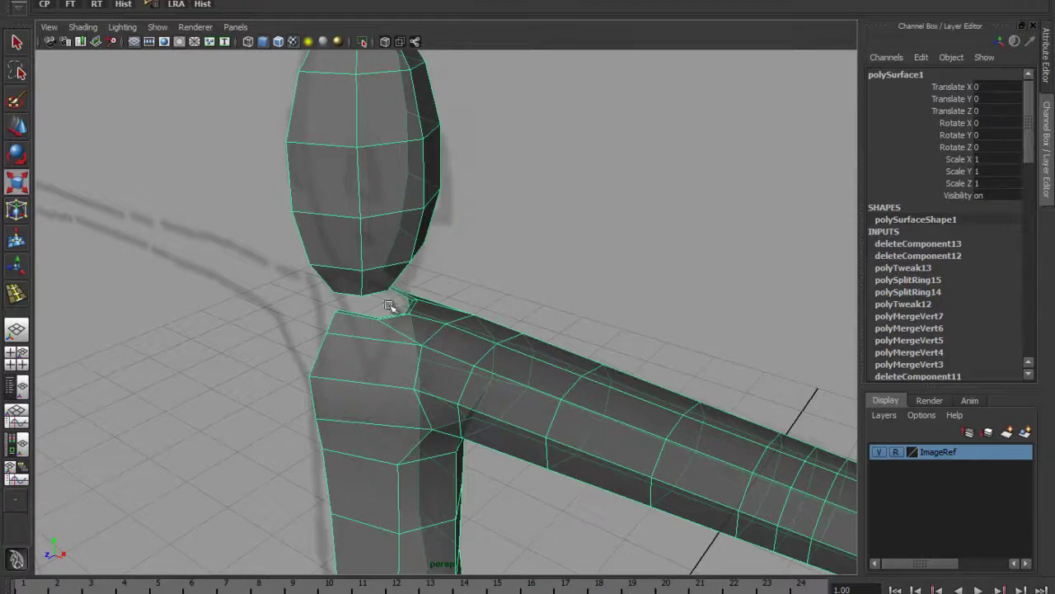
scroll(364, 305, up, 3)
alt+drag(310, 295, 351, 254)
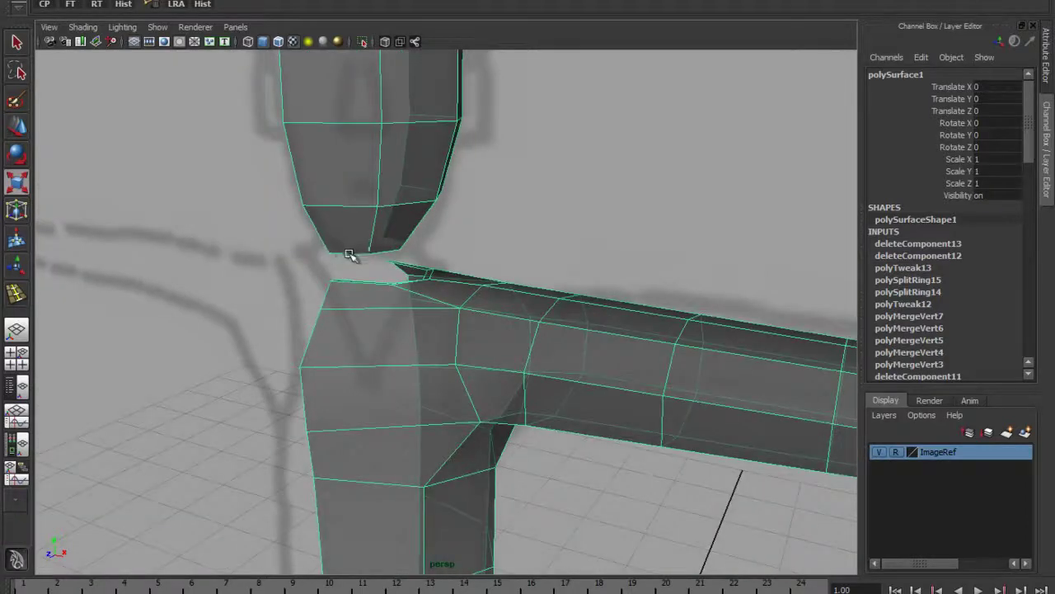
right_drag(349, 252, 348, 218)
alt+drag(356, 253, 343, 277)
Try edge selections on the head, picking its centre border and a horizontal loop around the lower face.
click(368, 221)
scroll(371, 234, down, 3)
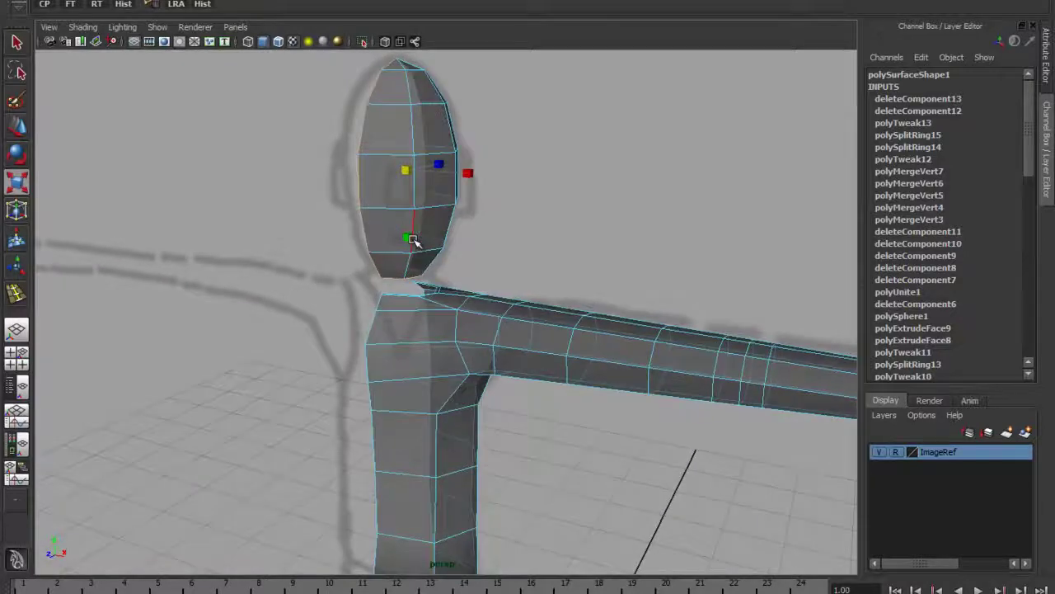
alt+drag(412, 238, 372, 282)
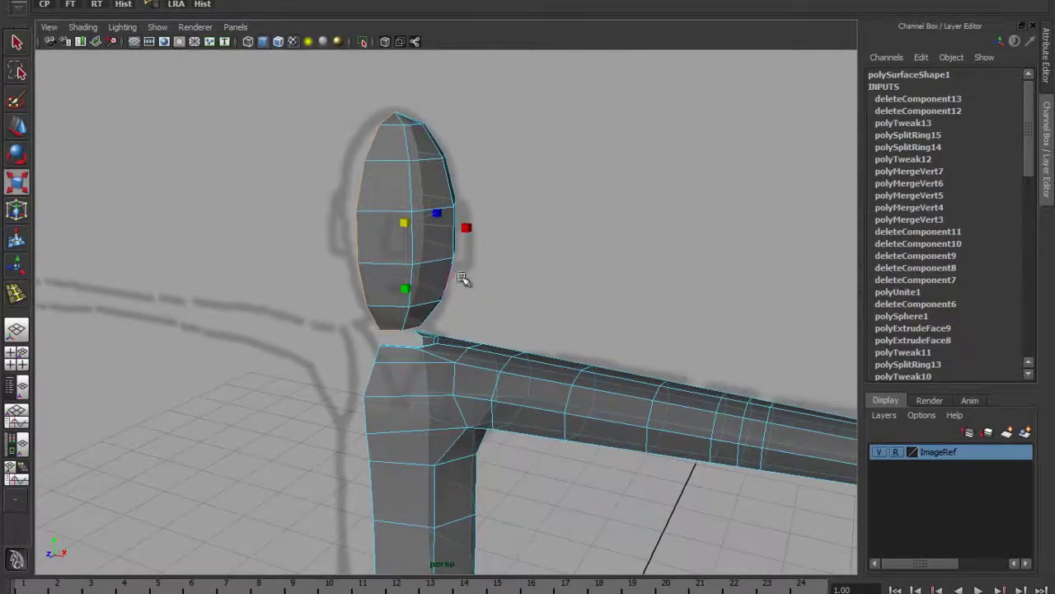
click(491, 261)
click(434, 261)
mouse_move(429, 257)
alt+mouse_down()
mouse_move(325, 284)
mouse_move(424, 275)
alt+mouse_up()
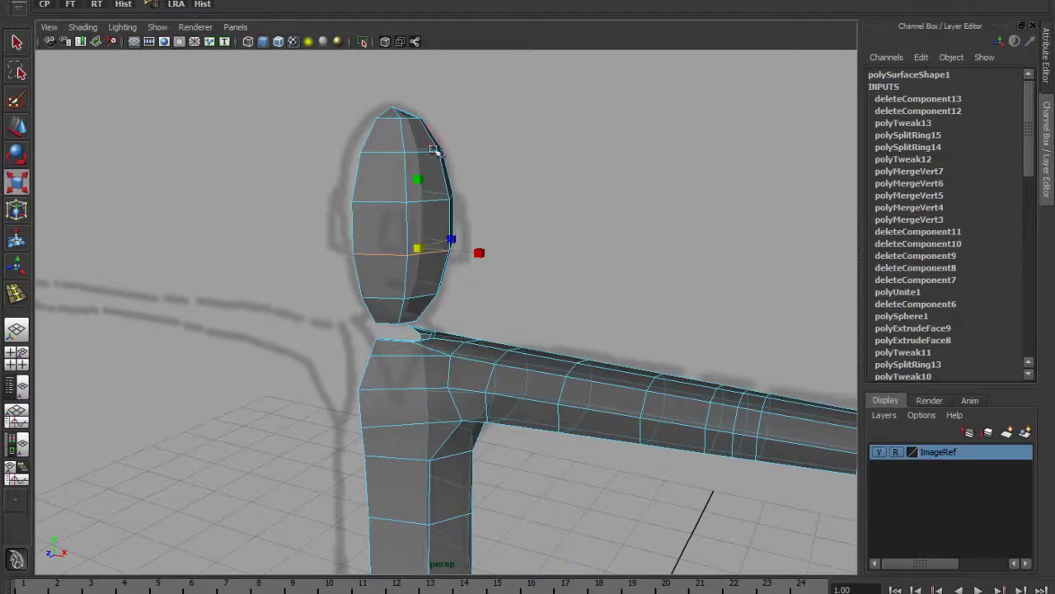
Select the head's bottom border edges and the torso's neck opening edges, using the front view.
mouse_move(366, 322)
alt+mouse_down()
mouse_move(365, 313)
mouse_move(385, 323)
mouse_move(370, 313)
alt+mouse_up()
click(428, 305)
key(space)
key(space)
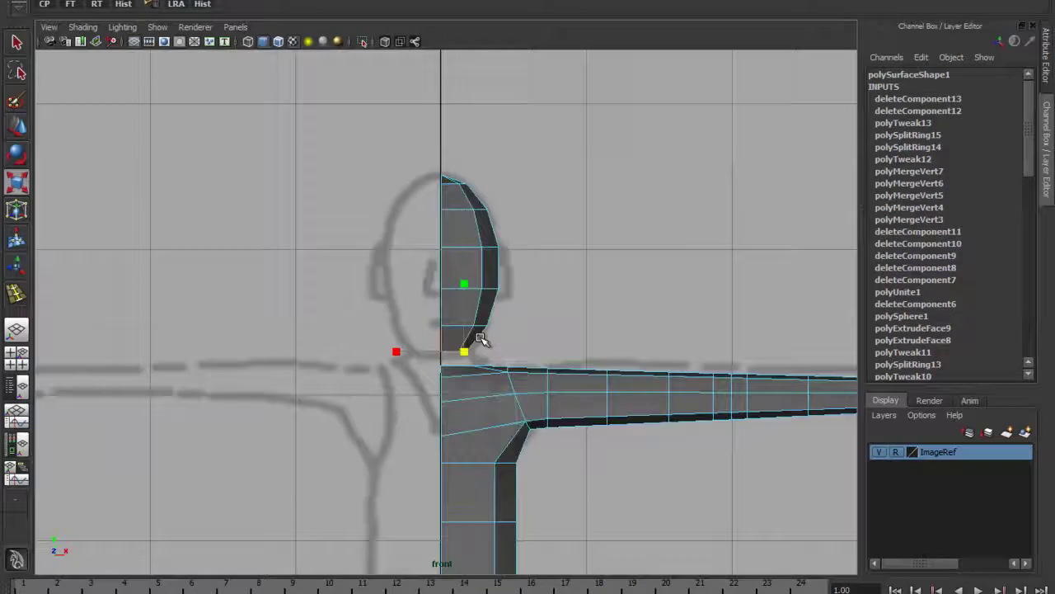
scroll(474, 330, up, 8)
click(363, 282)
drag(276, 249, 551, 320)
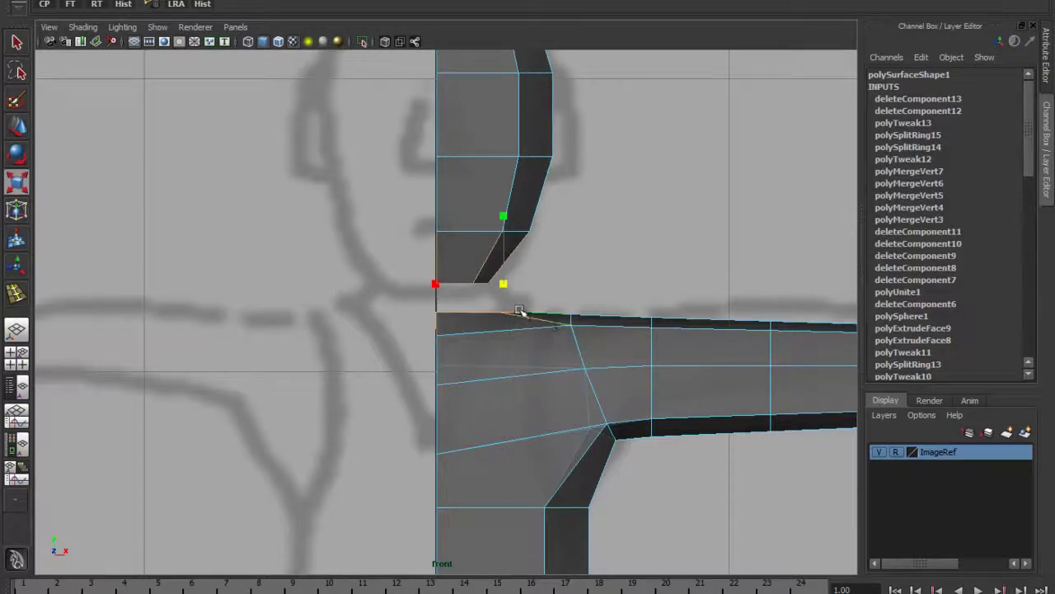
ctrl+drag(380, 244, 543, 250)
ctrl+drag(581, 319, 560, 291)
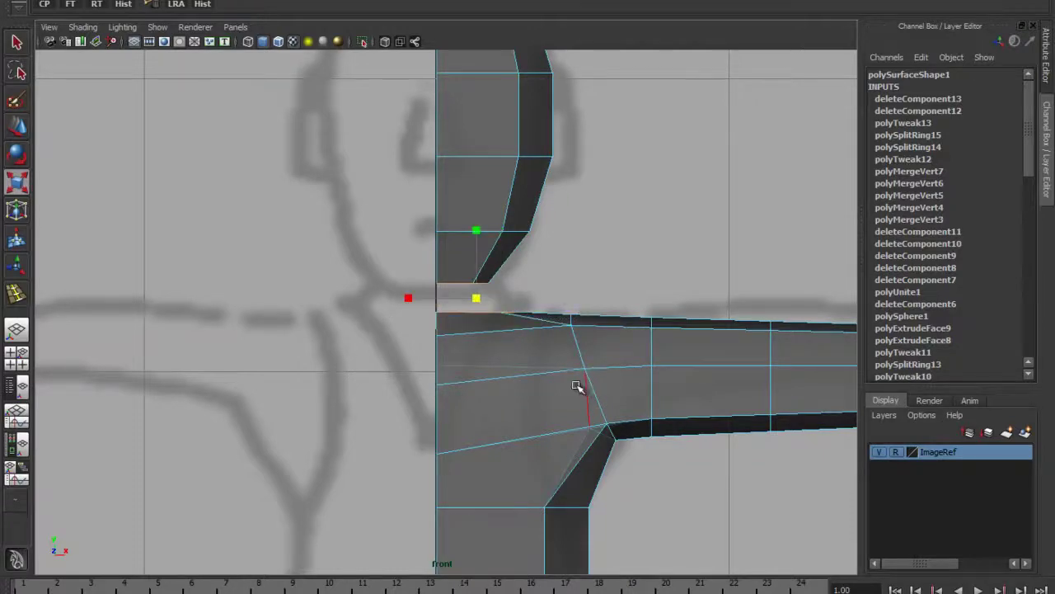
Add the torso's remaining neck opening edges to the selected head border edges, working in the perspective view.
key(space)
key(space)
alt+drag(471, 311, 420, 347)
scroll(421, 368, up, 4)
alt+drag(447, 349, 305, 288)
click(304, 289)
alt+drag(393, 299, 532, 203)
alt+drag(531, 271, 358, 349)
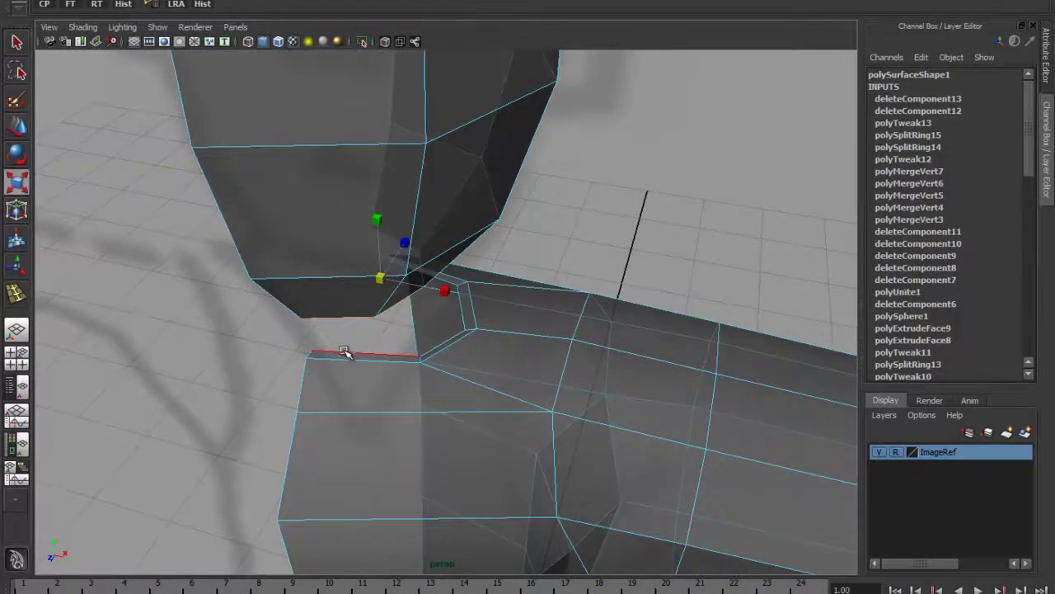
shift+click(385, 355)
shift+click(452, 339)
shift+click(465, 313)
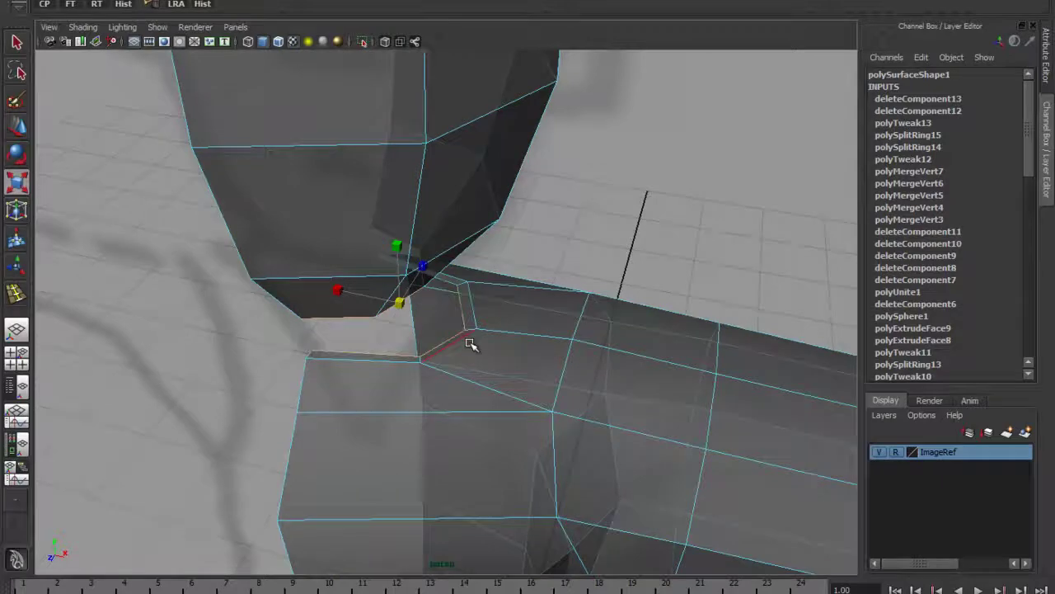
Open the Bridge options for the selected head and neck border edges and reset the settings to their defaults.
alt+drag(467, 344, 405, 245)
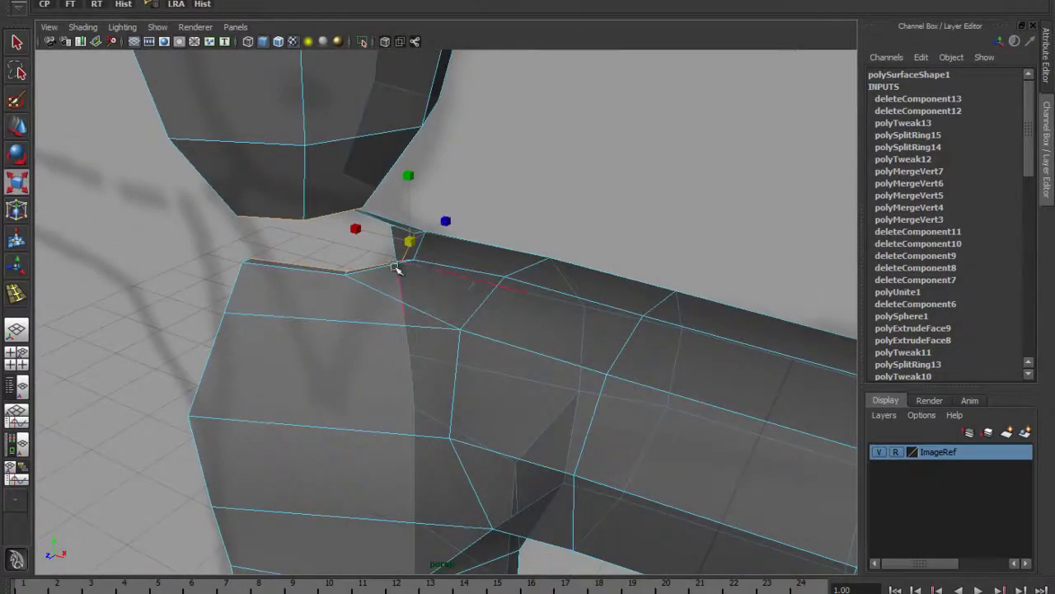
alt+drag(397, 269, 417, 291)
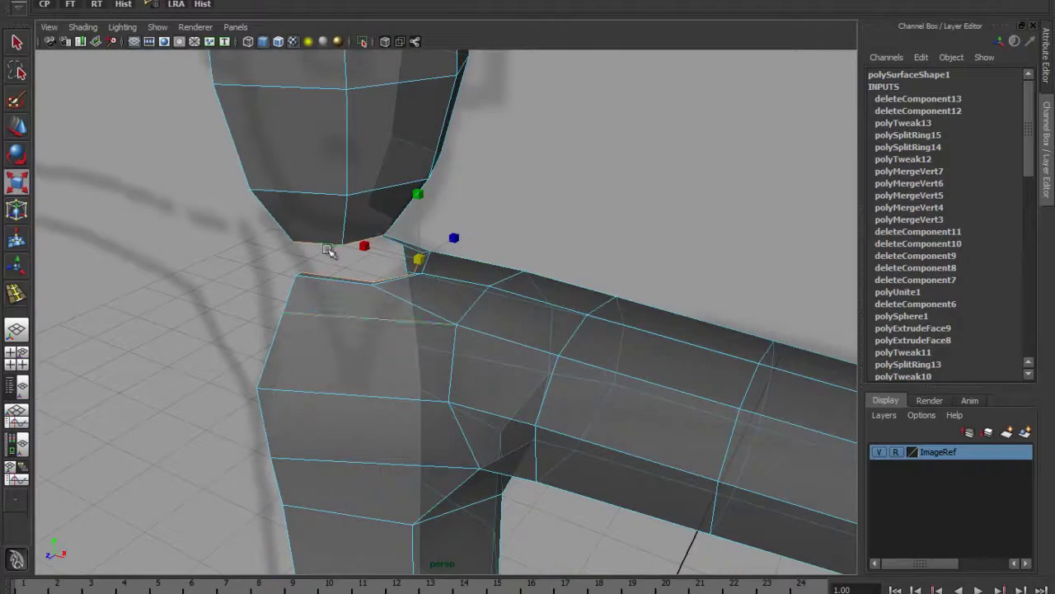
shift+click(334, 243)
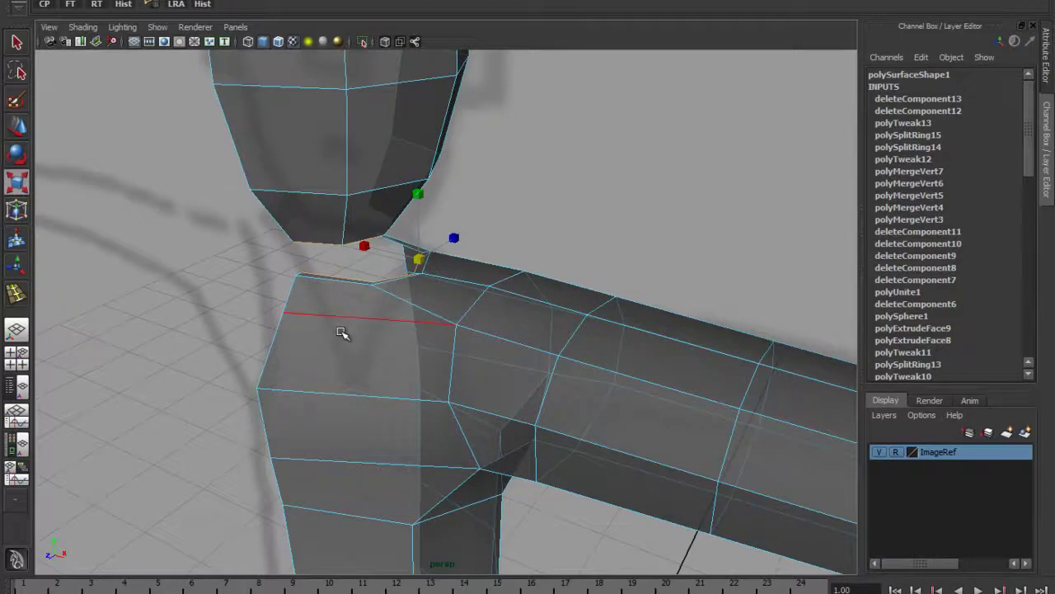
alt+drag(368, 305, 351, 286)
alt+drag(297, 363, 379, 322)
alt+right_drag(377, 322, 367, 285)
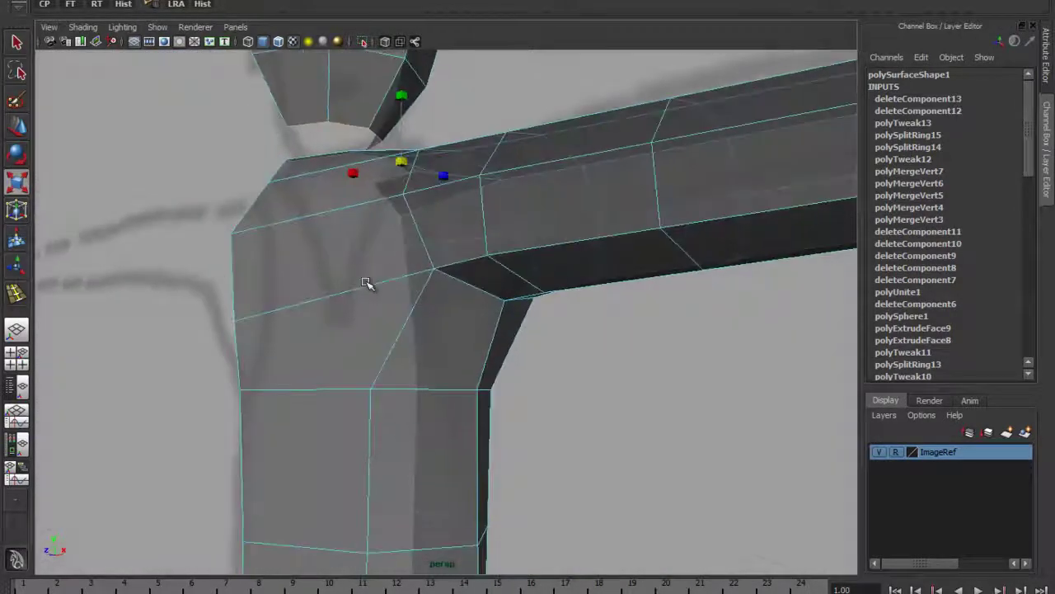
key(space)
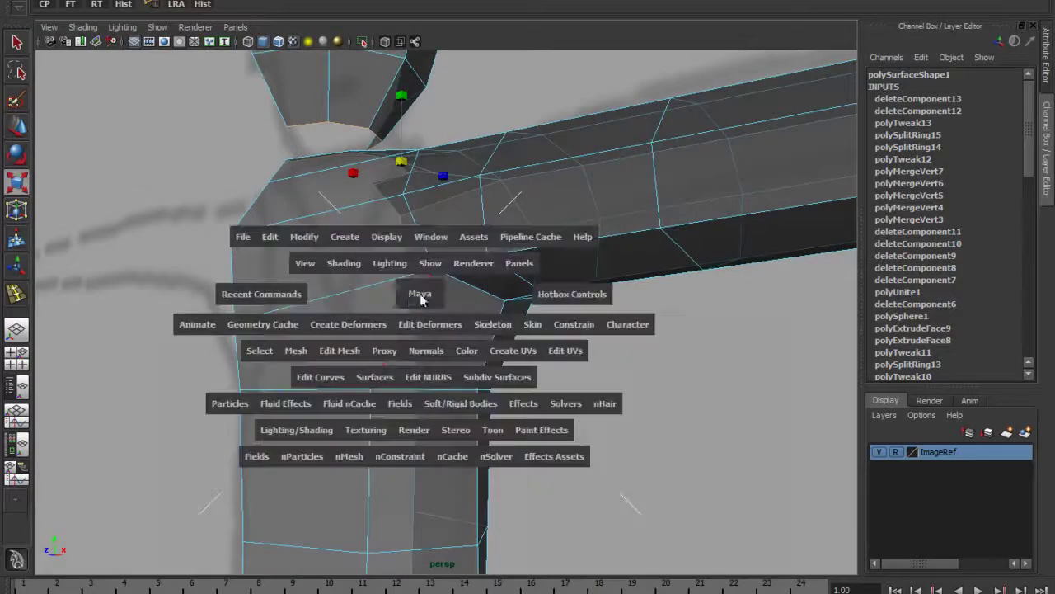
click(334, 348)
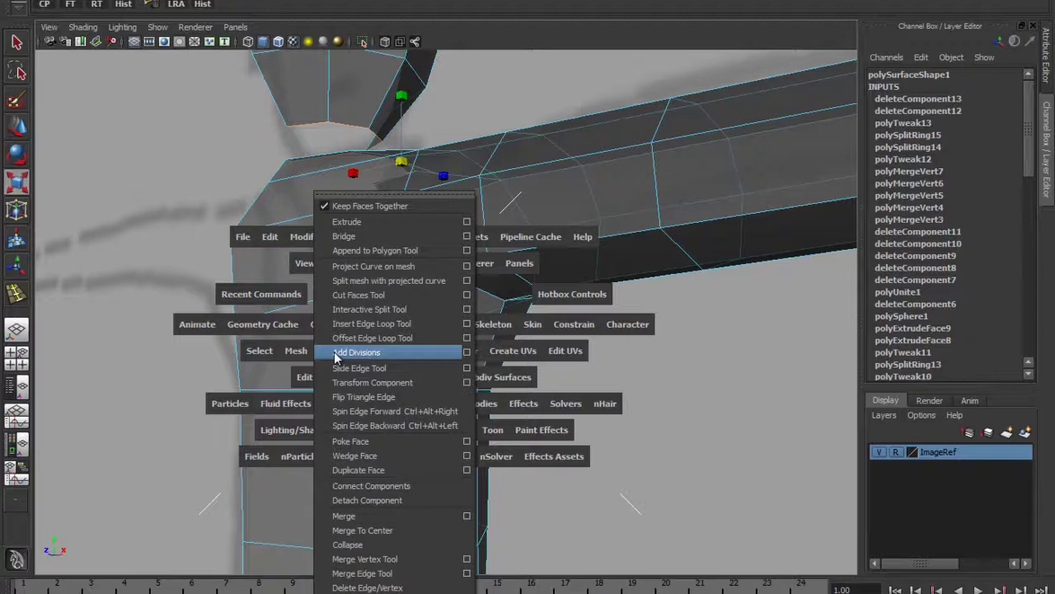
click(466, 235)
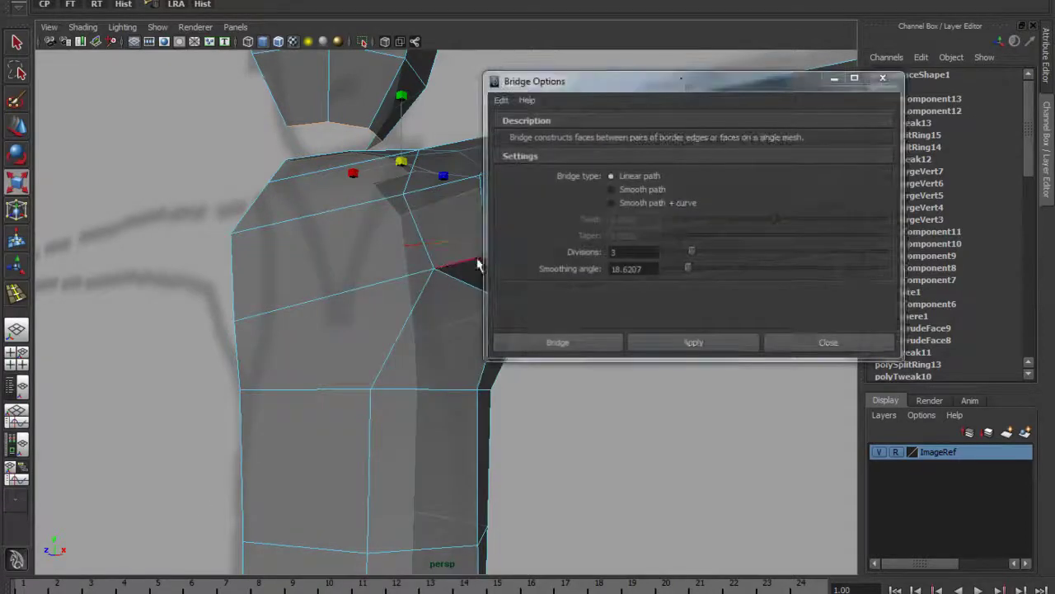
drag(684, 82, 317, 185)
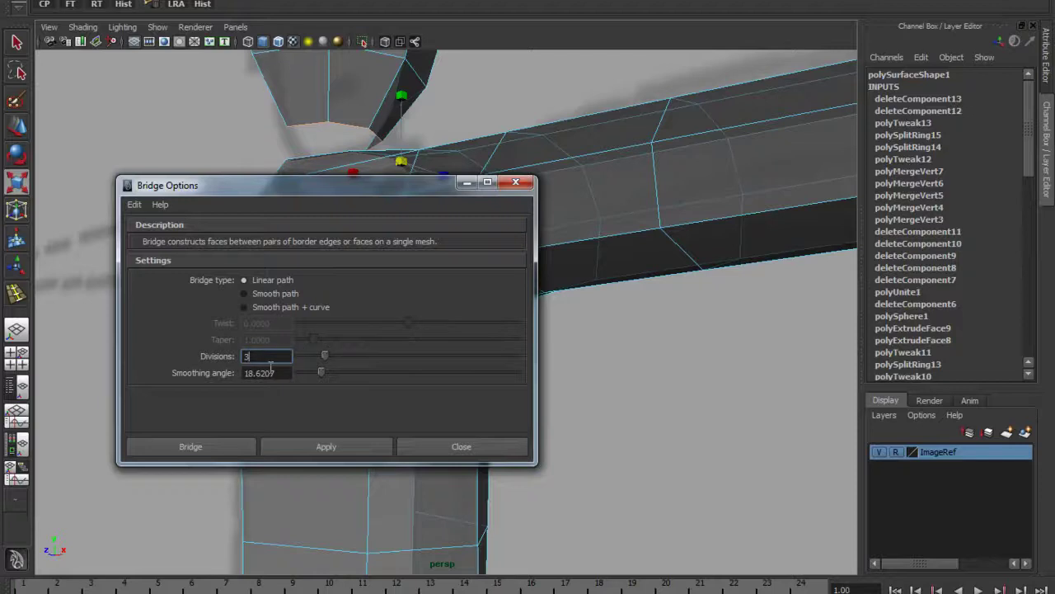
click(134, 205)
click(160, 235)
Bridge the head's bottom border to the torso's neck opening with a linear path and 2 divisions.
drag(249, 190, 696, 304)
alt+drag(335, 200, 318, 237)
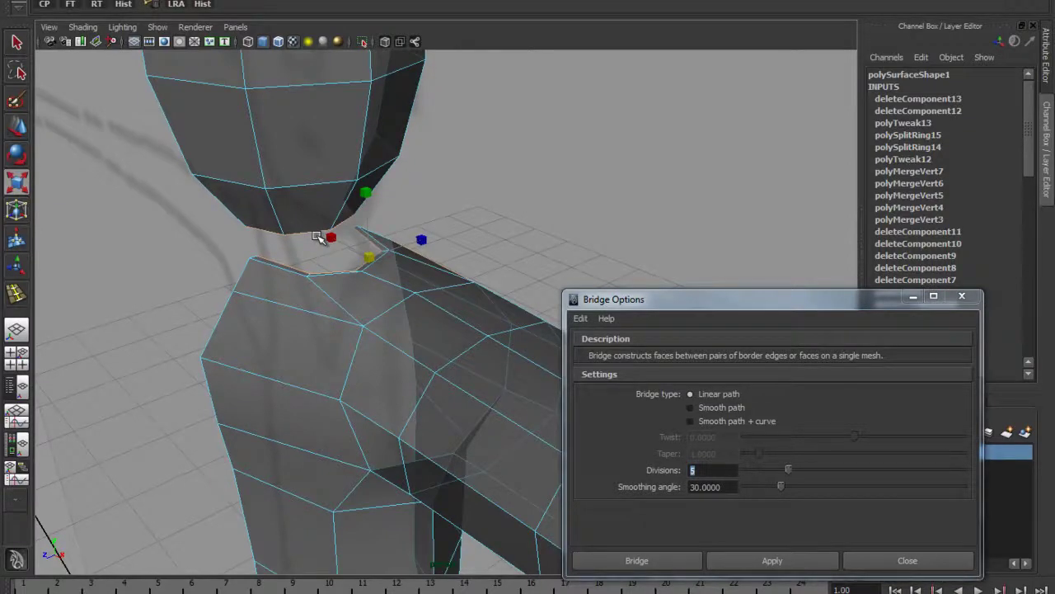
drag(789, 471, 771, 479)
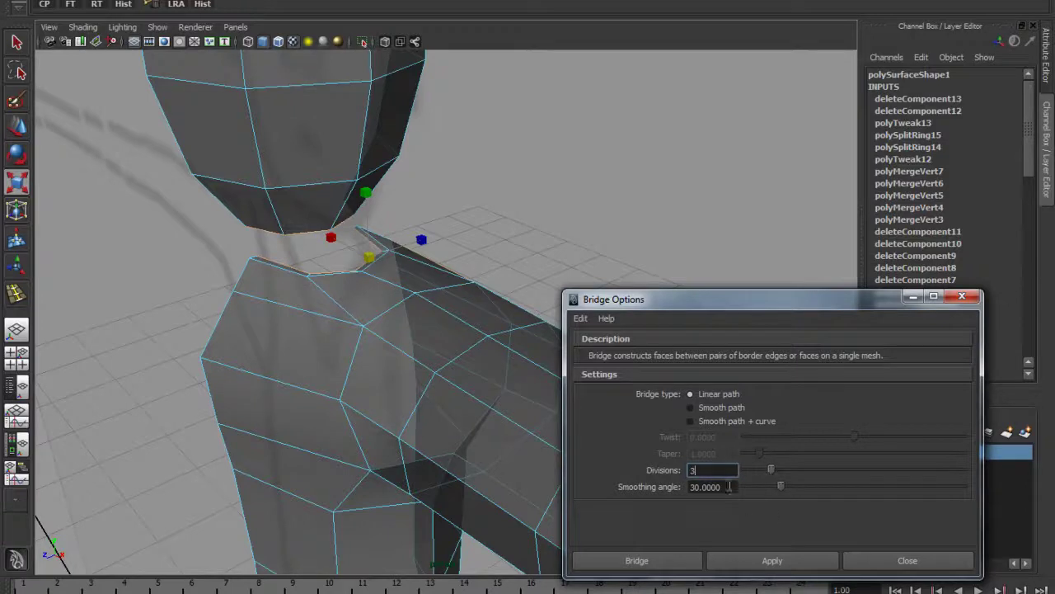
drag(771, 474, 761, 470)
drag(744, 303, 702, 172)
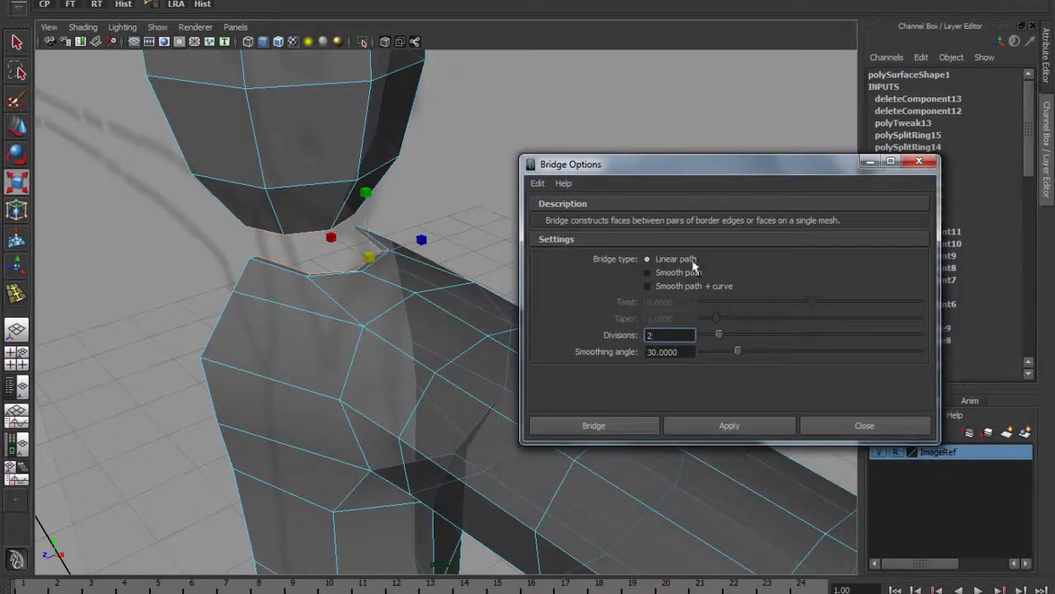
click(611, 432)
Examine the bridged neck between the head and torso from several angles, including the whole half body.
alt+drag(202, 363, 318, 328)
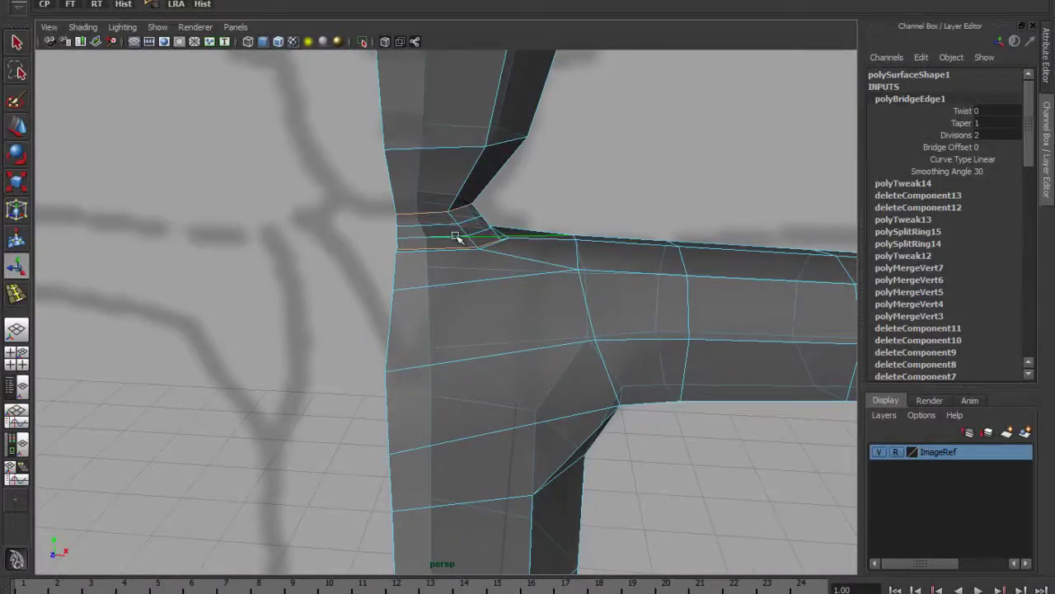
alt+drag(454, 219, 414, 266)
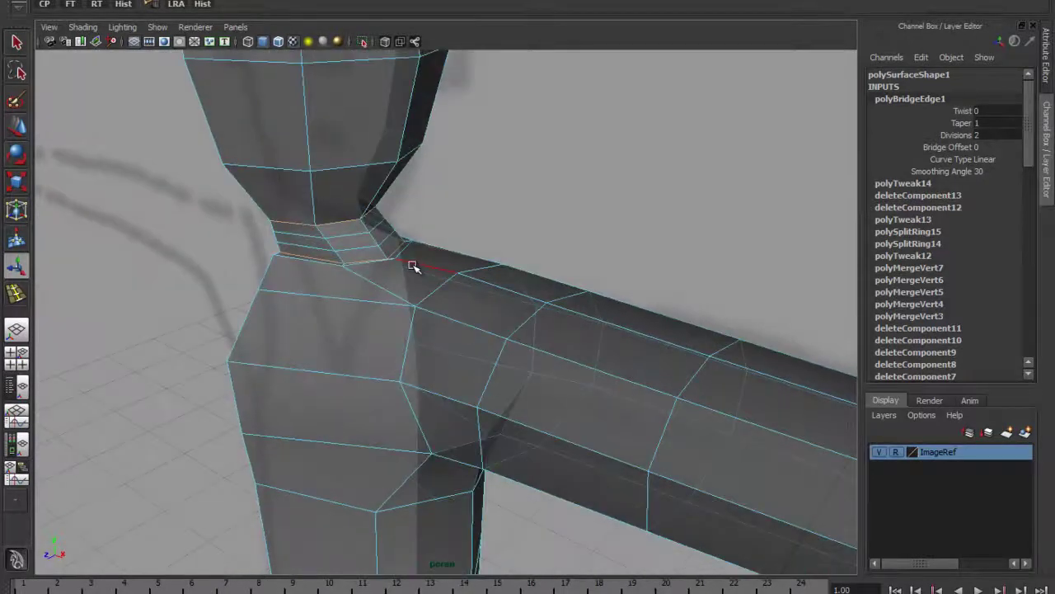
alt+drag(360, 294, 315, 270)
scroll(331, 278, down, 5)
alt+drag(358, 328, 381, 331)
alt+drag(415, 276, 478, 236)
click(432, 342)
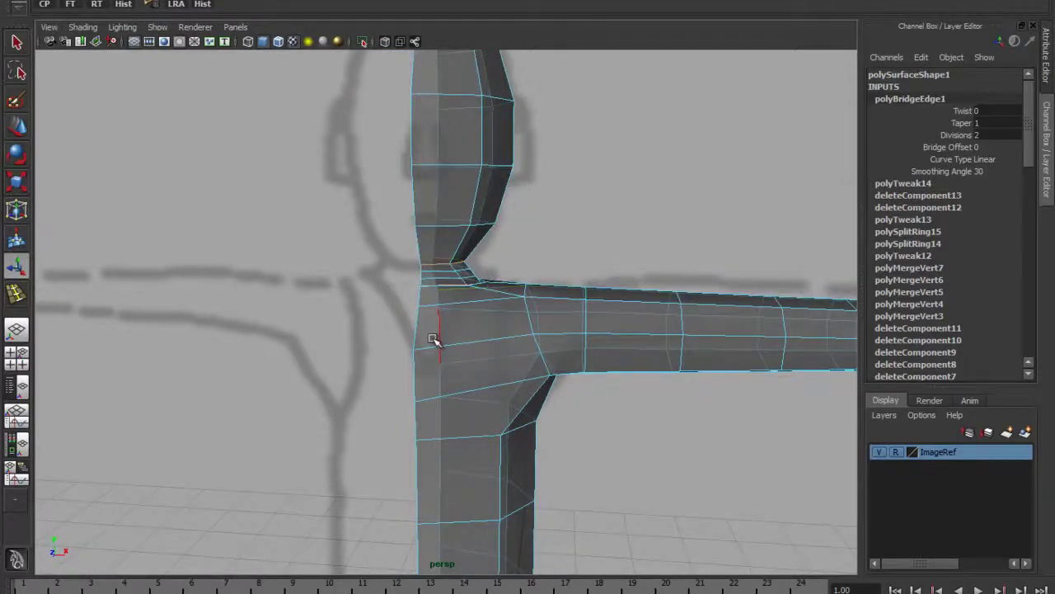
scroll(433, 331, down, 5)
alt+middle_drag(432, 328, 435, 234)
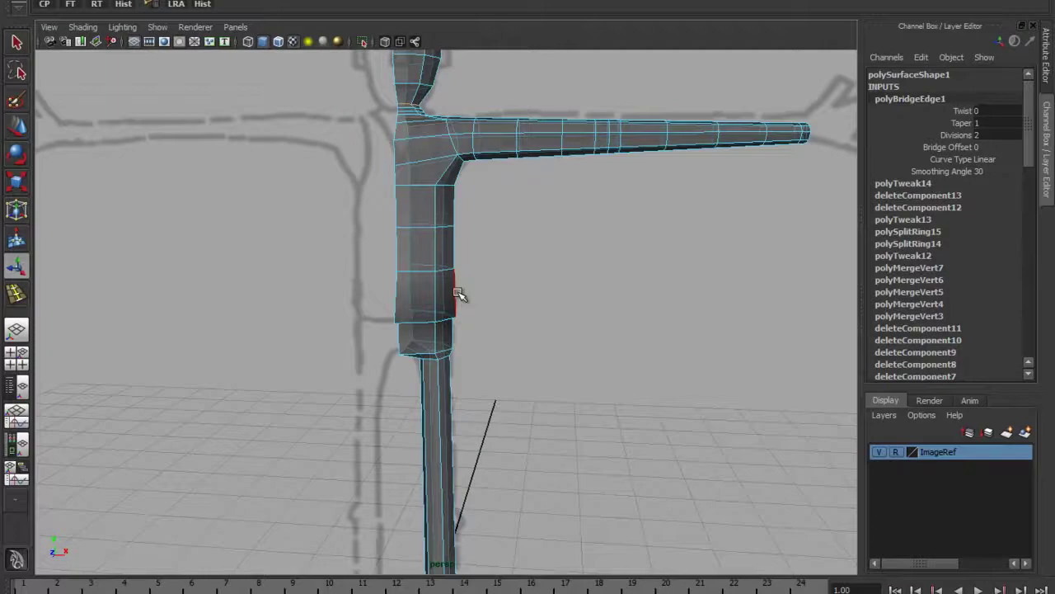
mouse_move(488, 219)
alt+mouse_down()
mouse_move(453, 160)
mouse_move(483, 217)
alt+mouse_up()
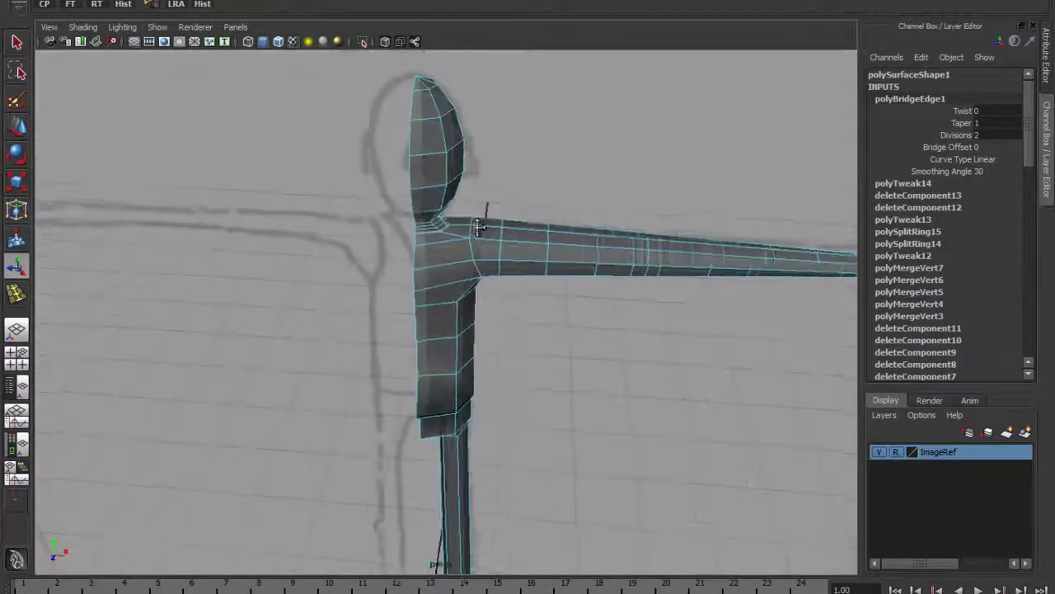
Undo the neck bridge and clear the edge selection.
scroll(483, 216, up, 2)
key(ctrl+z)
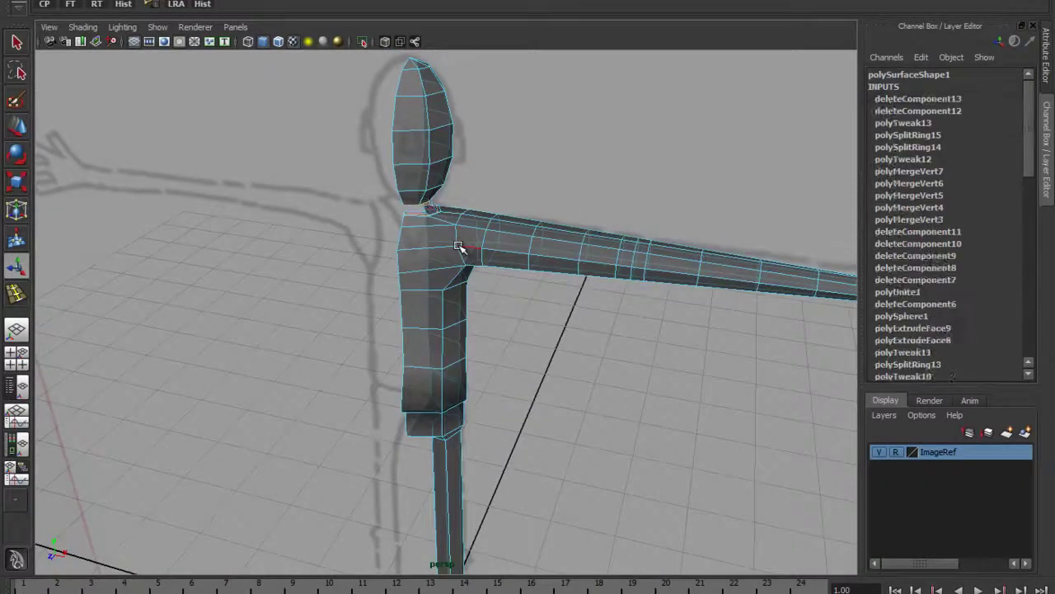
alt+drag(440, 212, 464, 187)
click(464, 186)
alt+middle_drag(441, 217, 506, 316)
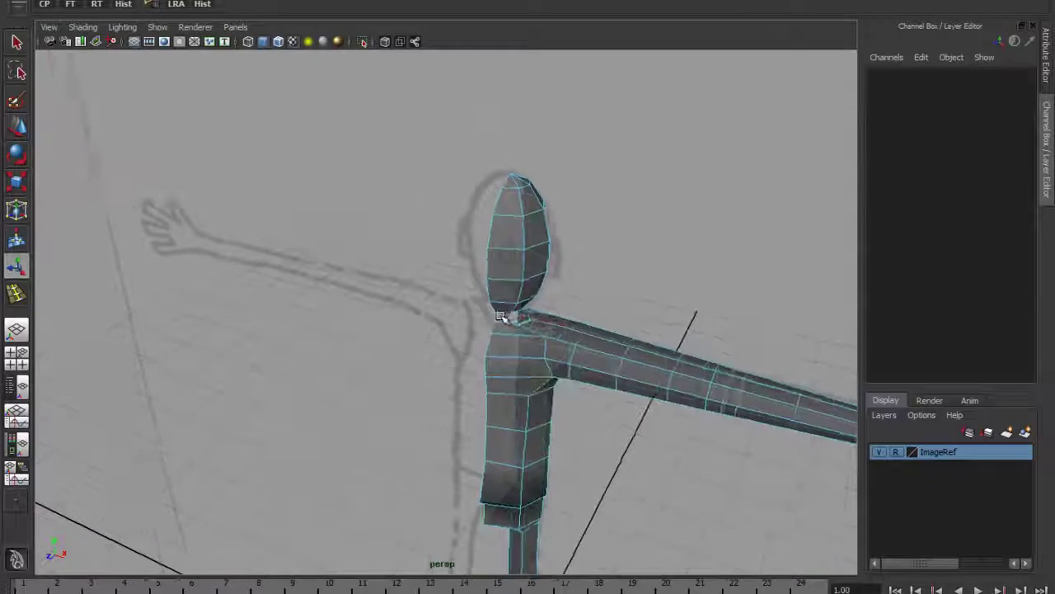
Select the border edges around the head's bottom opening, from the front to the back of the half mesh.
alt+right_drag(506, 315, 563, 313)
alt+middle_drag(563, 313, 433, 298)
alt+drag(433, 298, 439, 299)
alt+right_drag(439, 300, 437, 299)
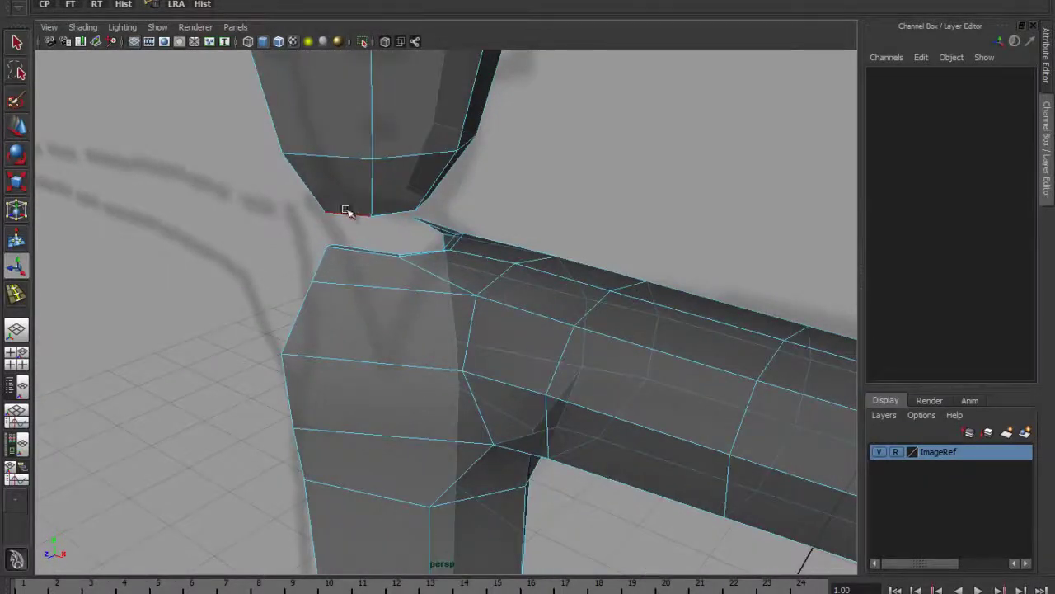
click(375, 216)
alt+drag(390, 214, 384, 247)
alt+drag(264, 278, 425, 263)
alt+middle_drag(509, 226, 394, 307)
mouse_move(394, 307)
alt+mouse_down()
mouse_move(377, 311)
mouse_move(401, 325)
alt+mouse_up()
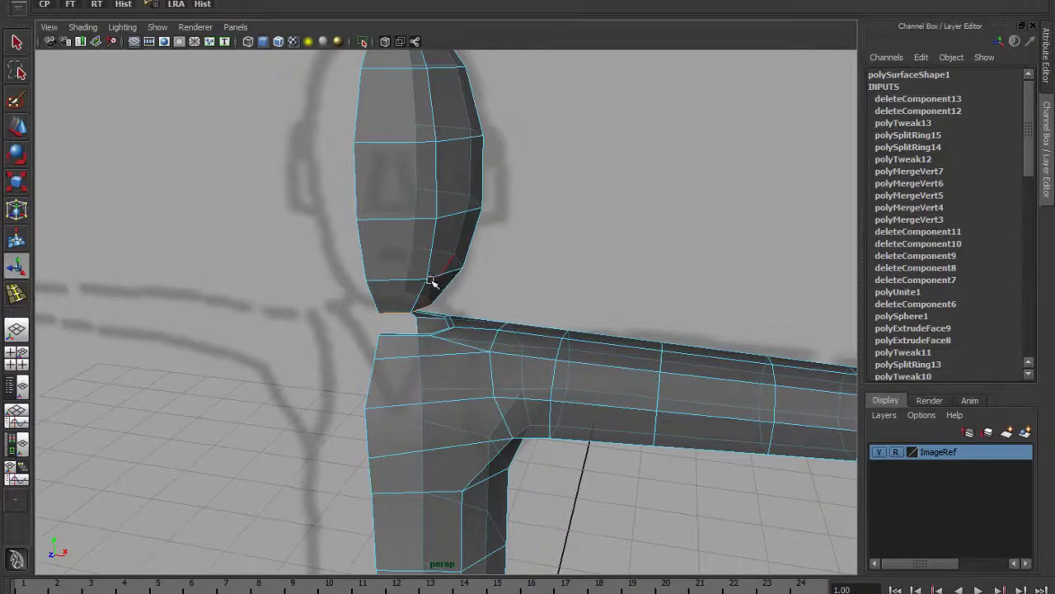
Extrude the head's bottom border edges with a Translate Y of -0.055 and scale them uniformly to 1.217.
key(space)
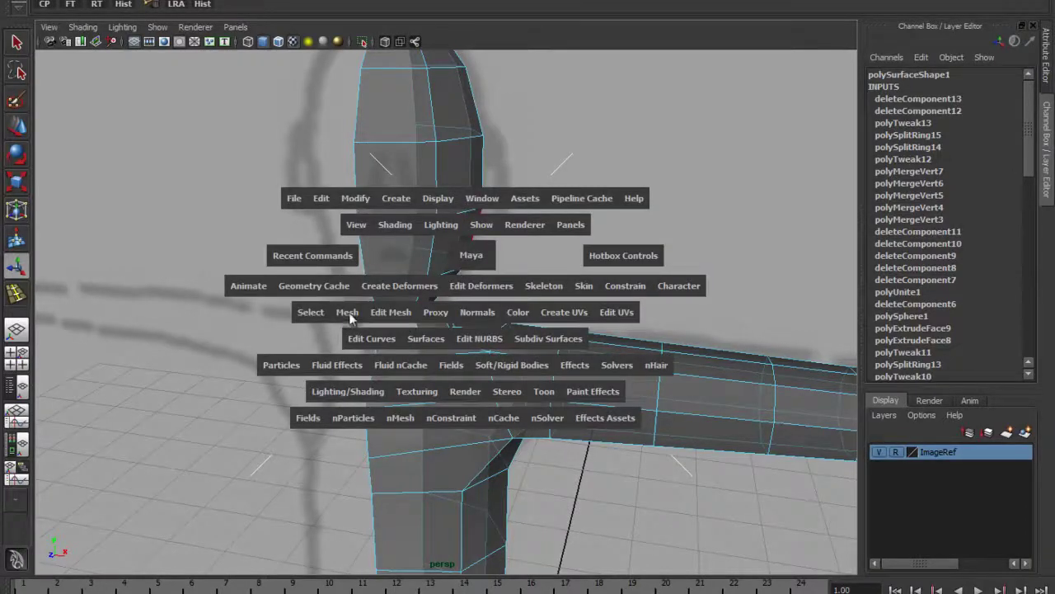
drag(390, 315, 430, 230)
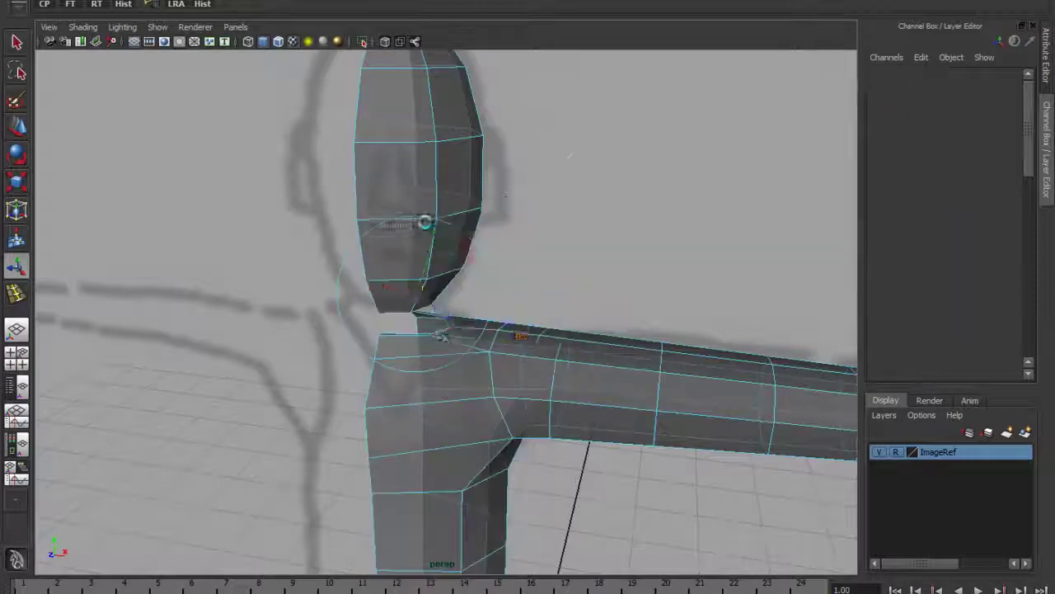
alt+drag(433, 329, 417, 320)
click(488, 202)
drag(396, 239, 397, 256)
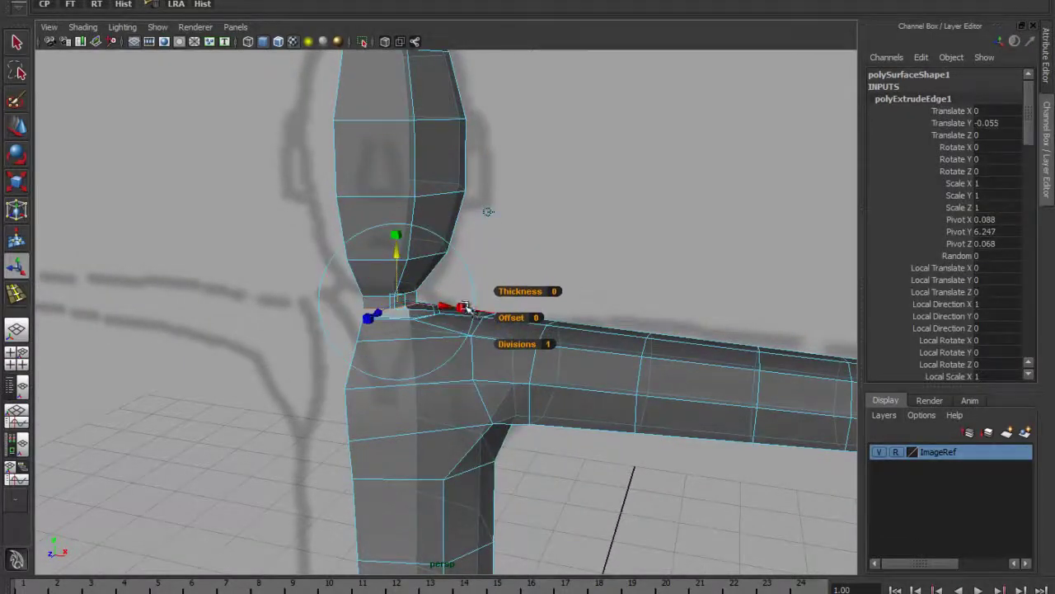
drag(398, 303, 406, 309)
alt+drag(419, 326, 391, 356)
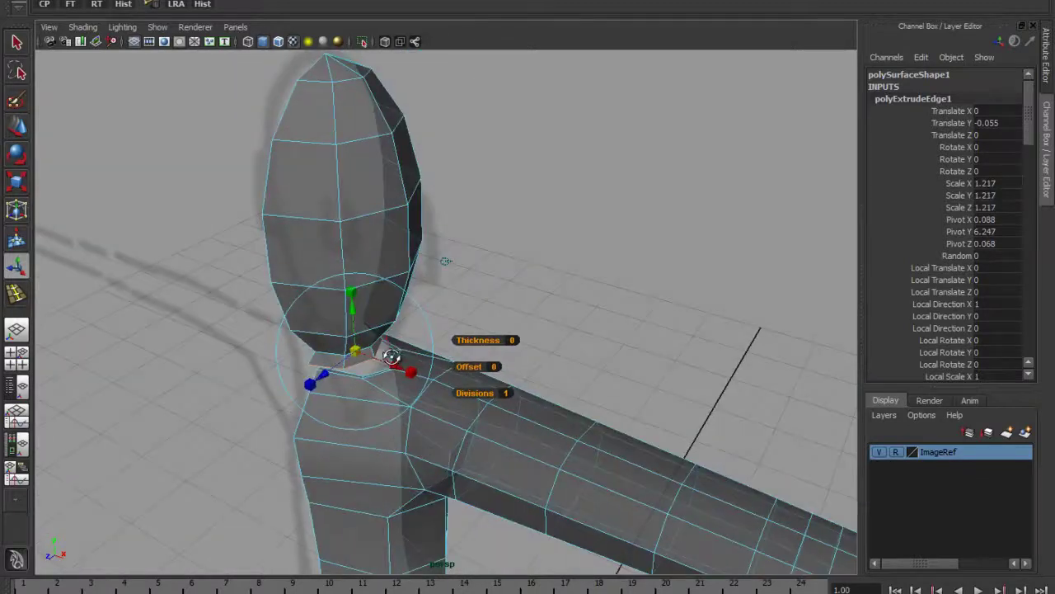
click(454, 321)
Inspect the gap between the extruded head border and the torso's neck opening, with the whole half-body mesh selected.
alt+drag(454, 321, 412, 360)
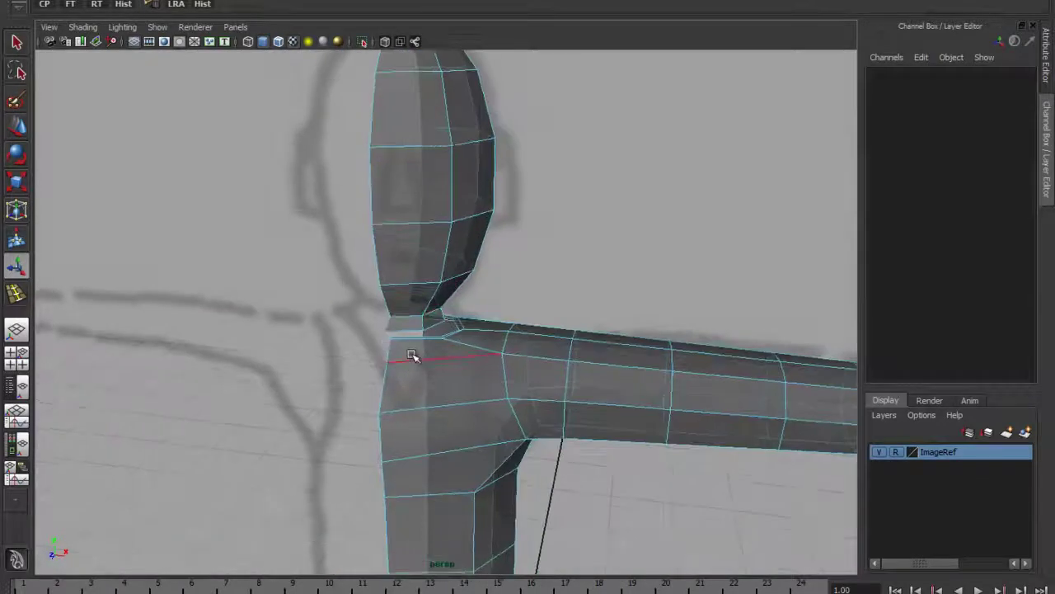
right_drag(387, 335, 334, 330)
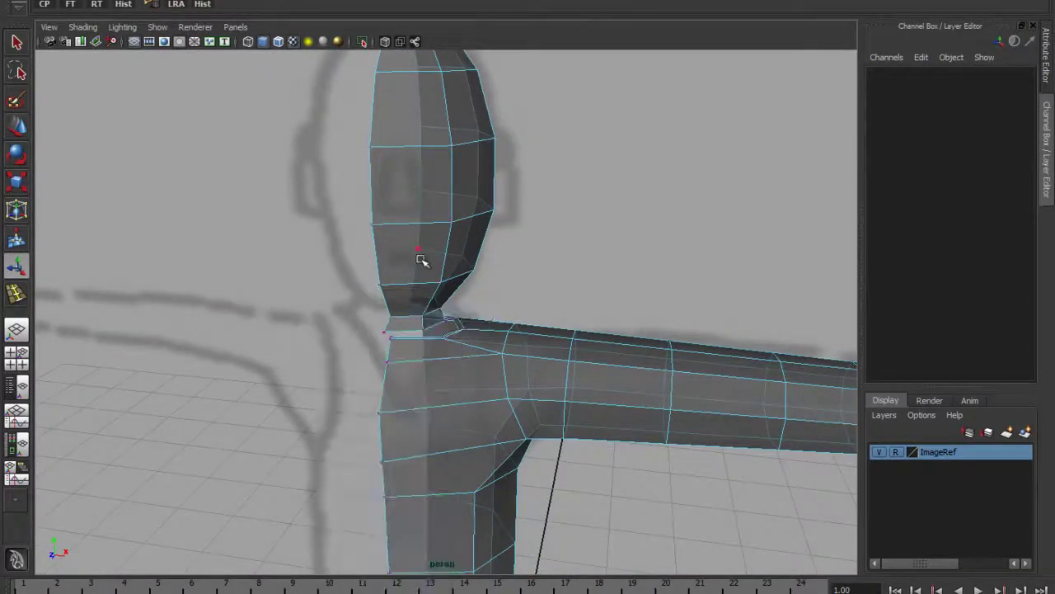
right_click(428, 263)
right_drag(429, 262, 474, 243)
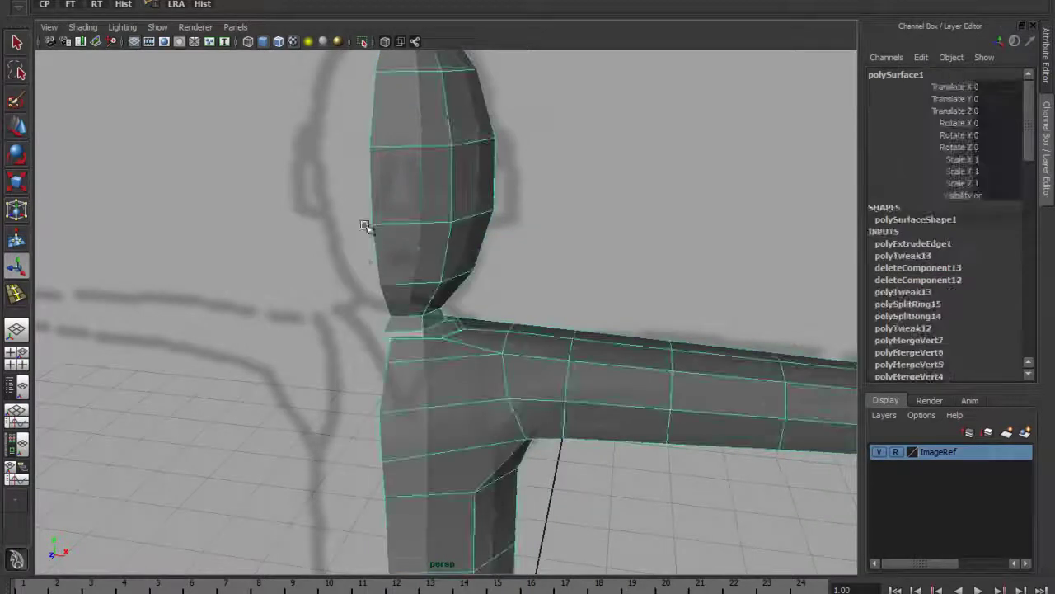
scroll(466, 368, down, 5)
alt+middle_drag(466, 369, 464, 308)
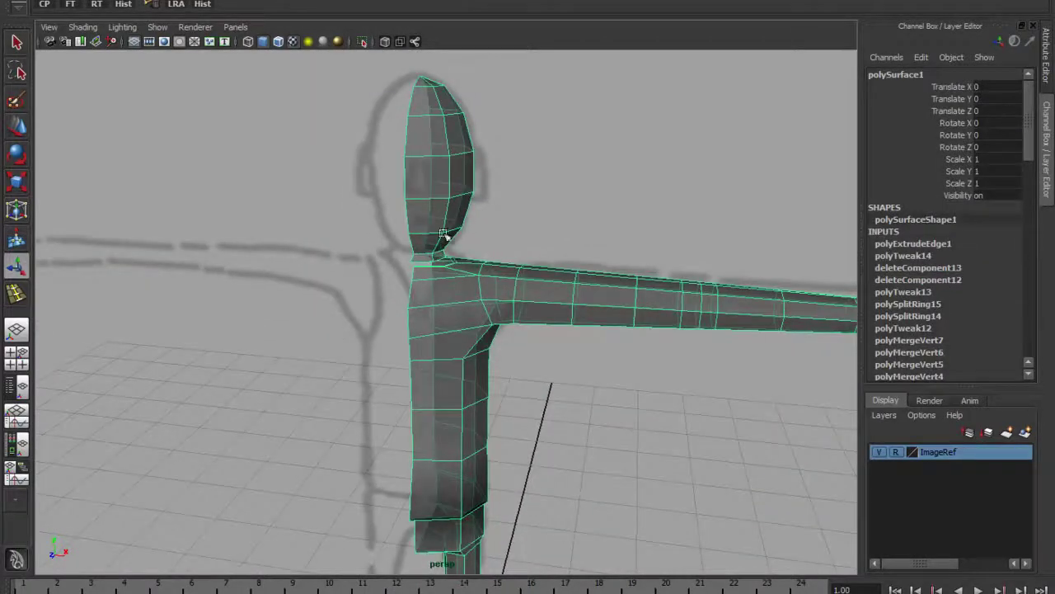
scroll(449, 343, up, 8)
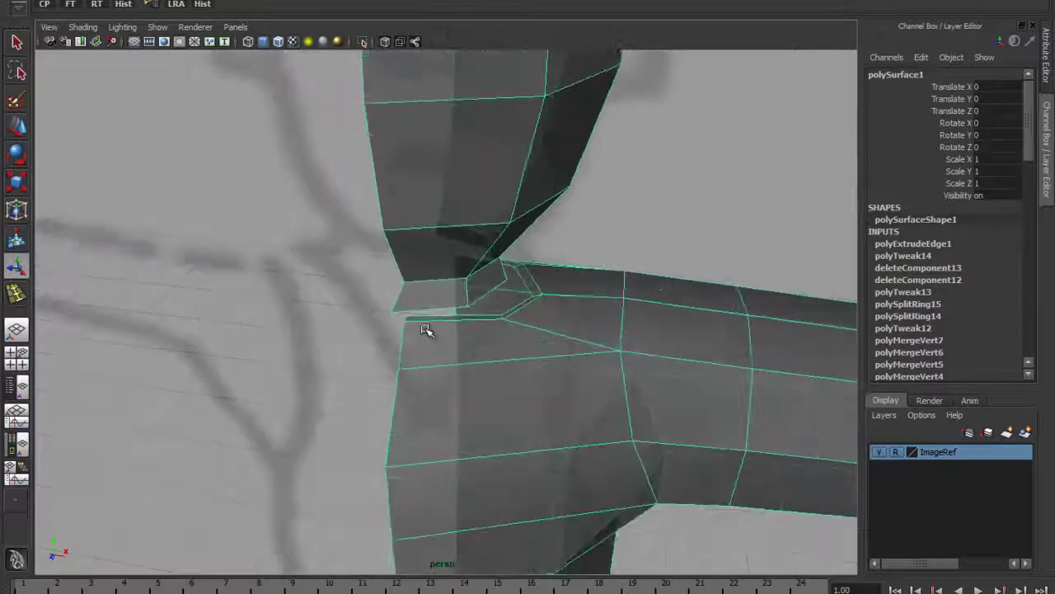
Try moving the extruded neck border's front centre vertex onto the matching torso vertex, and undo the move.
right_drag(400, 306, 367, 312)
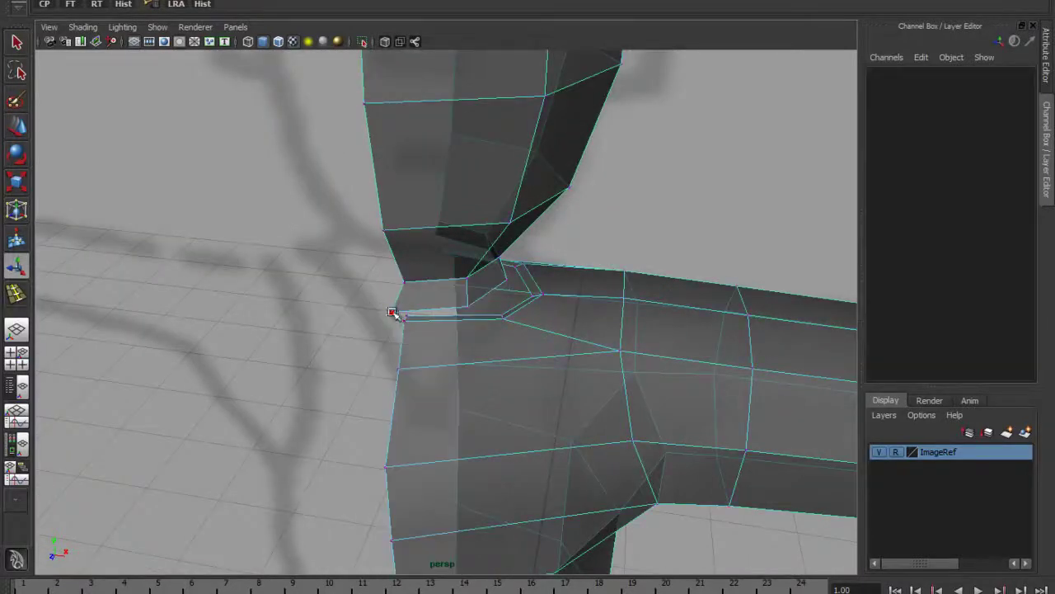
alt+middle_drag(436, 352, 422, 356)
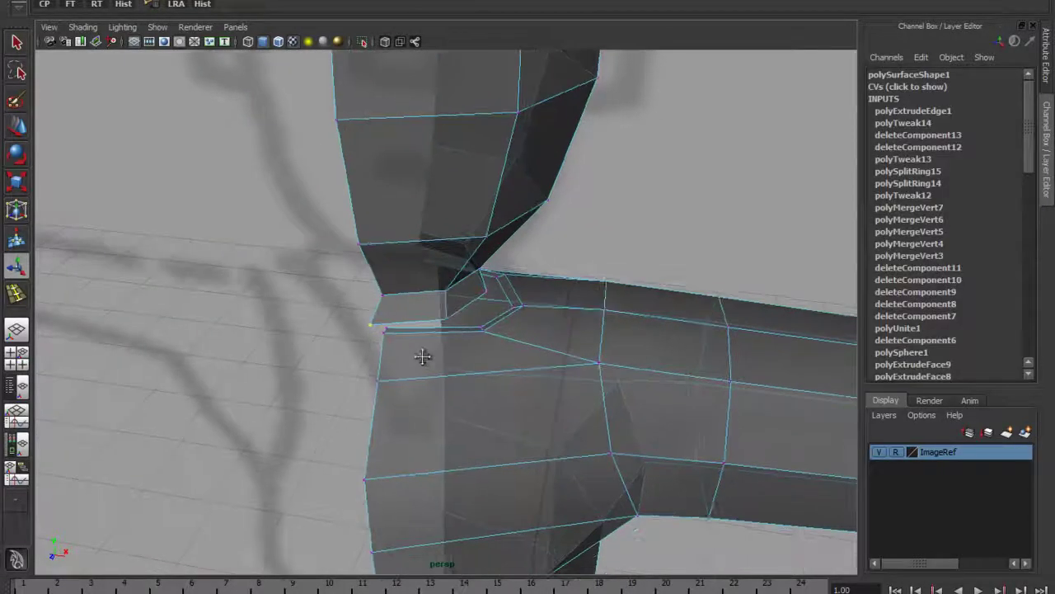
click(21, 127)
drag(371, 324, 386, 332)
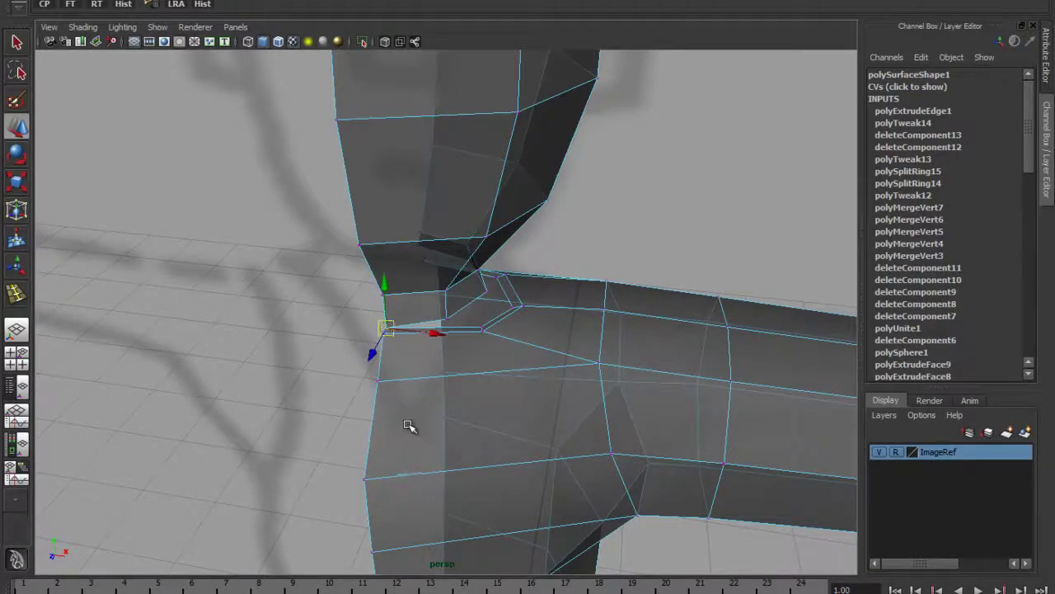
key(ctrl+z)
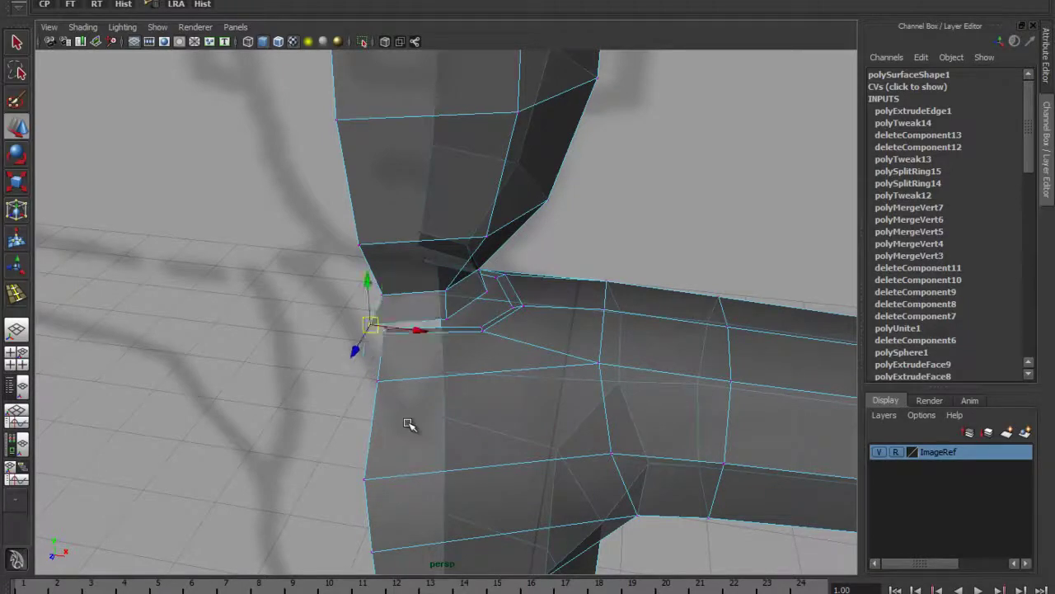
Merge the front and side vertices of the head's extruded neck border into the matching vertices of the torso opening.
key(space)
drag(357, 410, 408, 564)
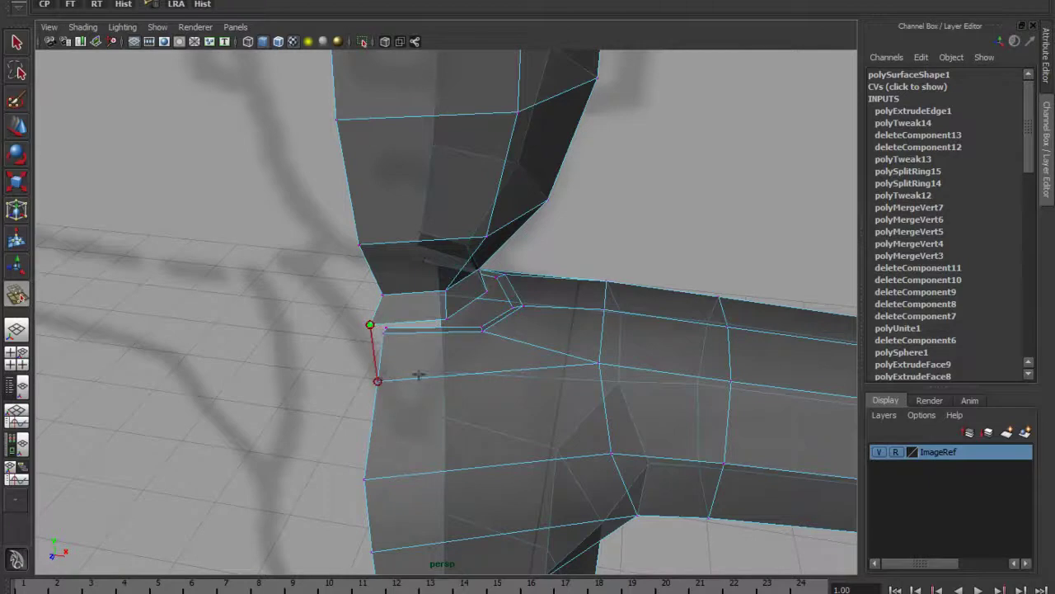
drag(423, 333, 357, 377)
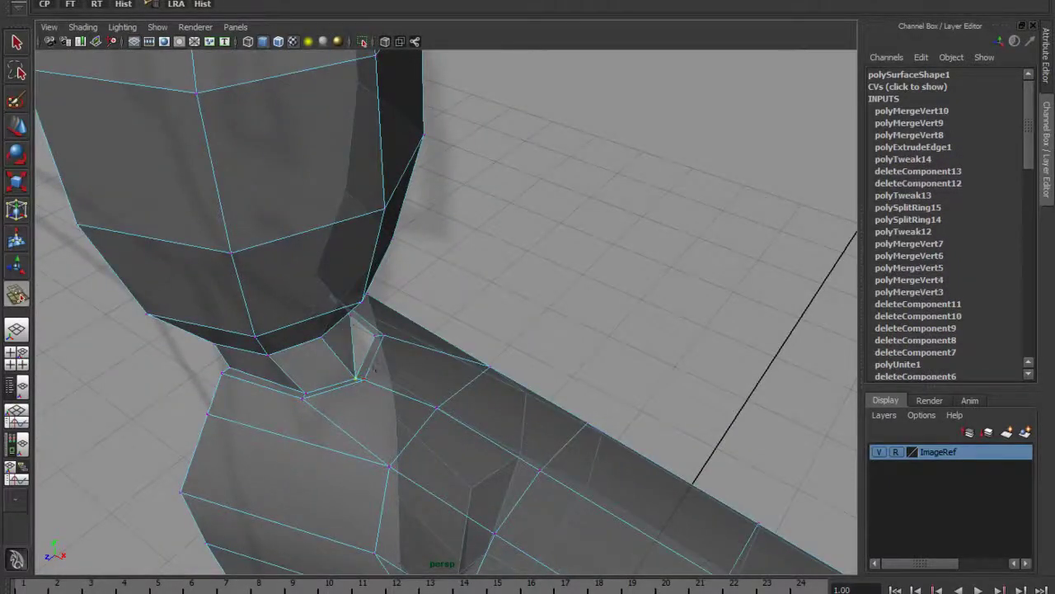
Merge the remaining neck border vertices into the torso opening toward the back, and switch back to the Move tool.
alt+drag(409, 331, 440, 325)
drag(381, 281, 351, 239)
drag(357, 254, 358, 259)
alt+drag(363, 304, 447, 290)
alt+middle_drag(579, 229, 484, 291)
alt+drag(482, 290, 519, 297)
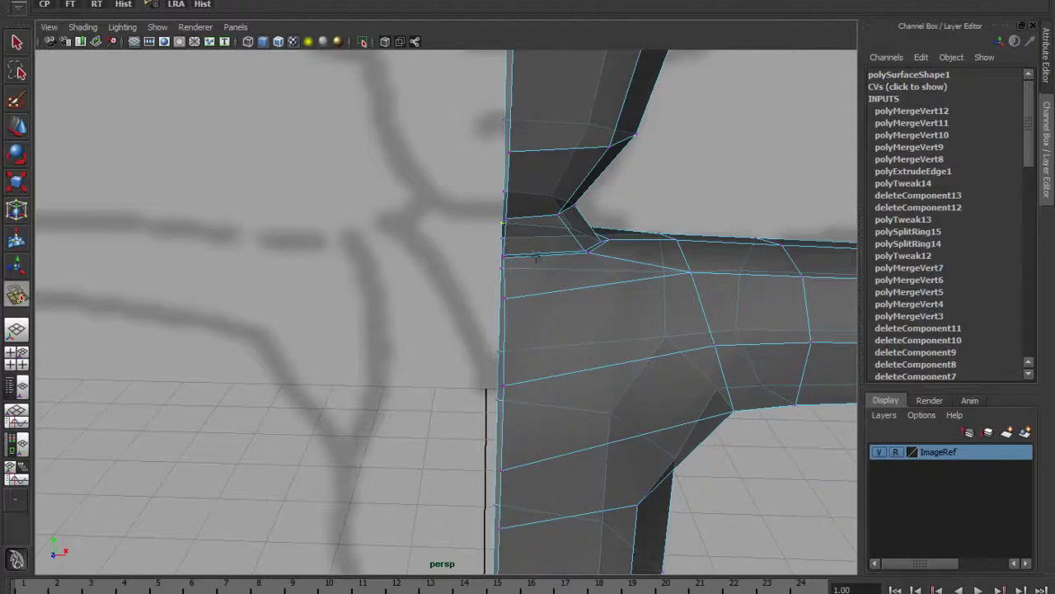
click(18, 130)
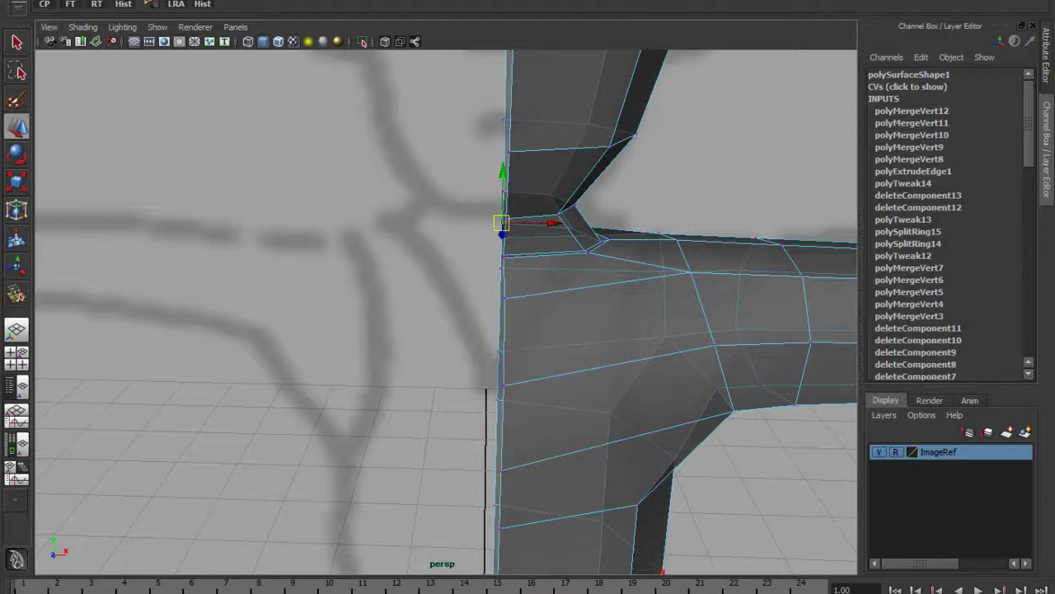
alt+drag(615, 282, 531, 288)
alt+right_drag(530, 288, 497, 310)
alt+middle_drag(498, 309, 488, 250)
alt+right_drag(487, 250, 513, 293)
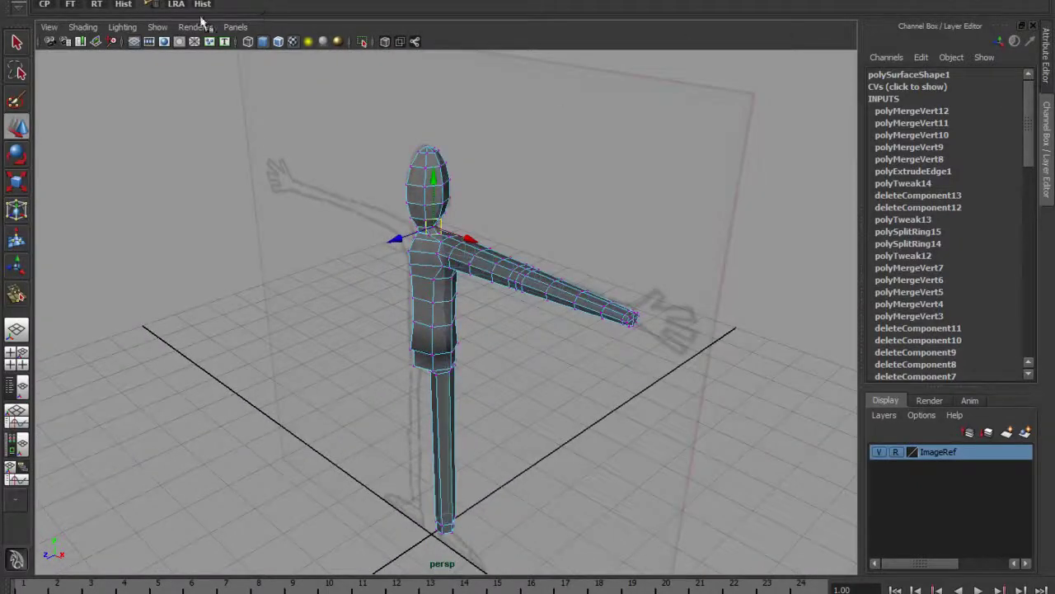
Open the scene Demo_02_03 Mirror.mb from the project's scenes folder.
click(12, 0)
click(33, 0)
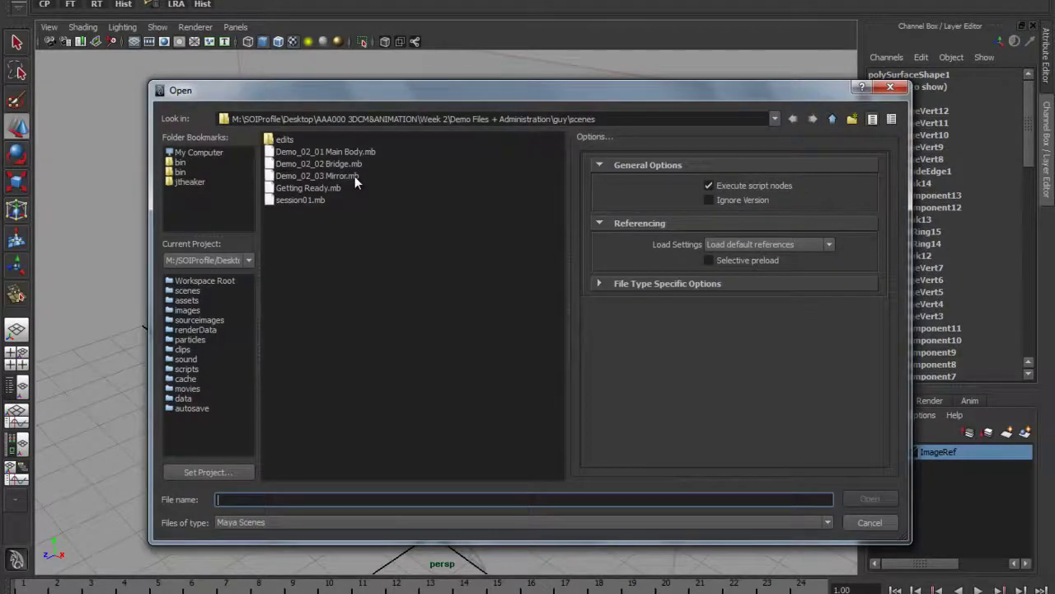
click(355, 176)
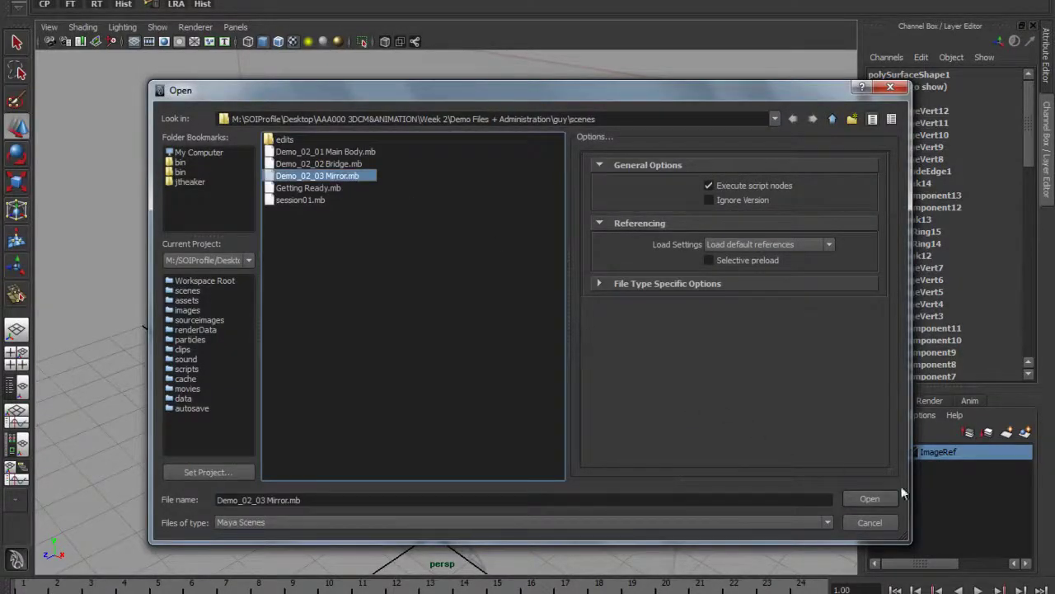
click(879, 497)
click(532, 306)
alt+drag(470, 294, 422, 271)
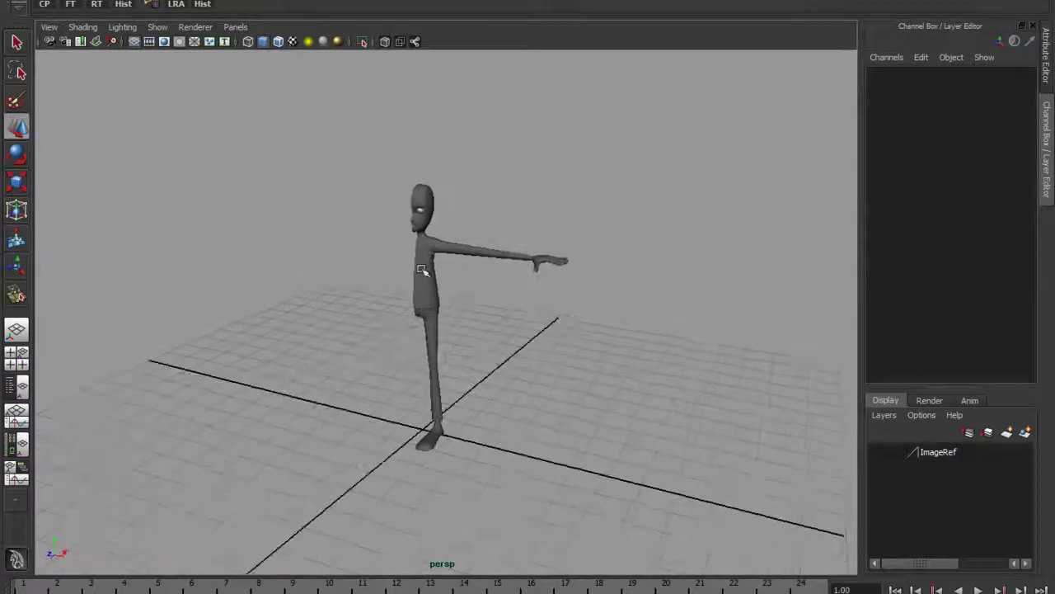
Examine the topology of the finished half-body mesh from the head and arm down to the foot, including its open centre side.
click(437, 309)
scroll(441, 308, up, 5)
alt+middle_drag(438, 304, 427, 415)
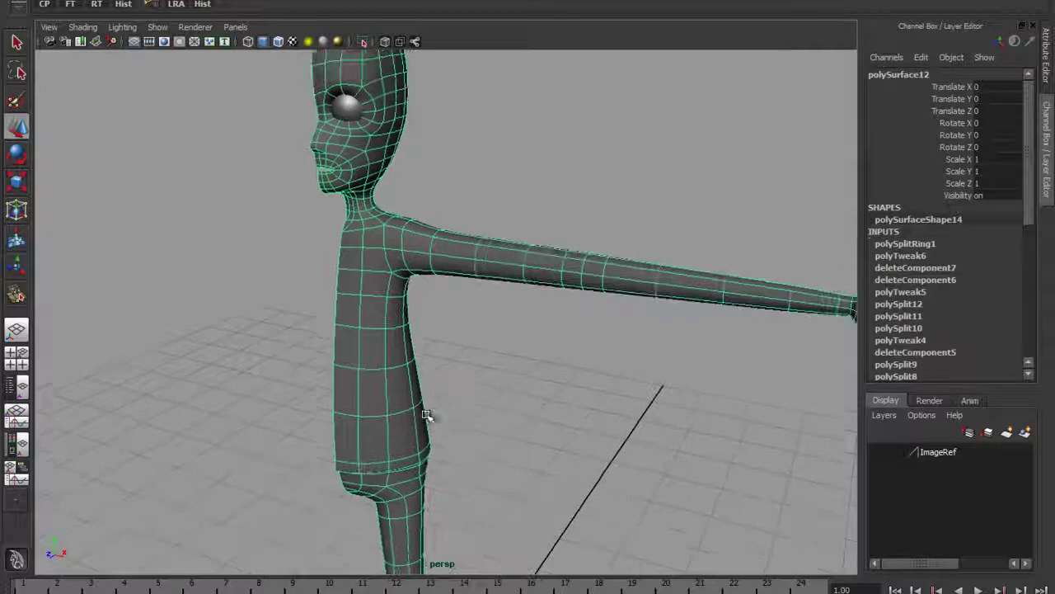
click(456, 162)
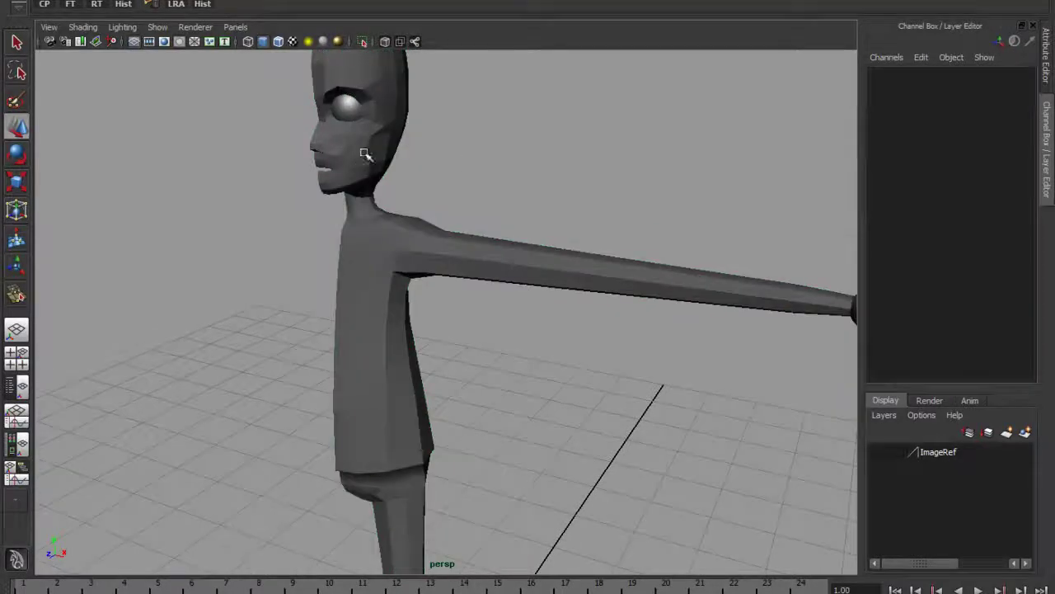
click(365, 155)
alt+drag(436, 299, 373, 297)
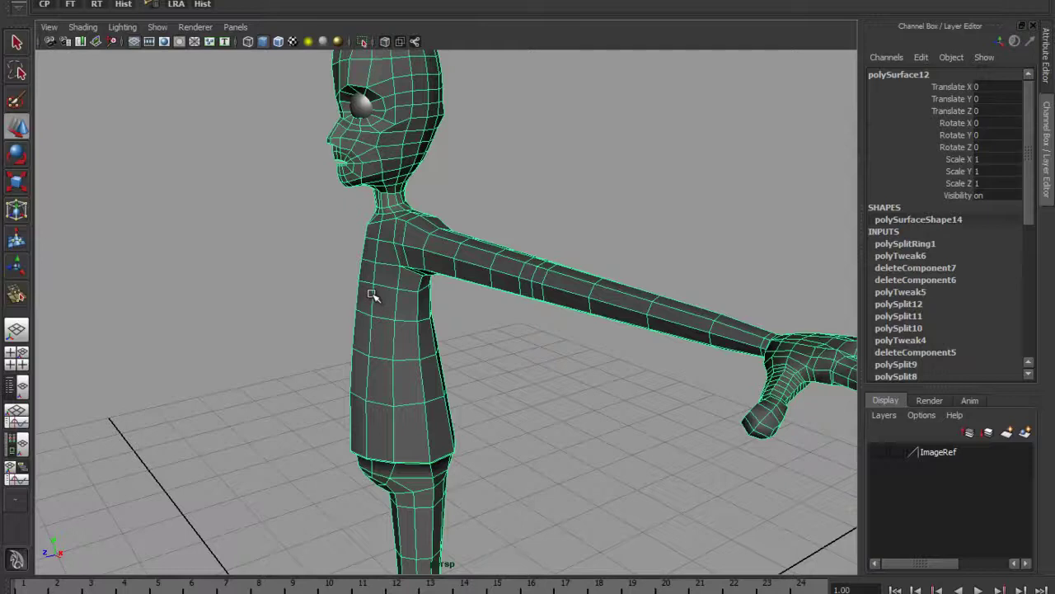
alt+drag(373, 297, 351, 314)
alt+drag(415, 322, 436, 200)
scroll(477, 309, down, 5)
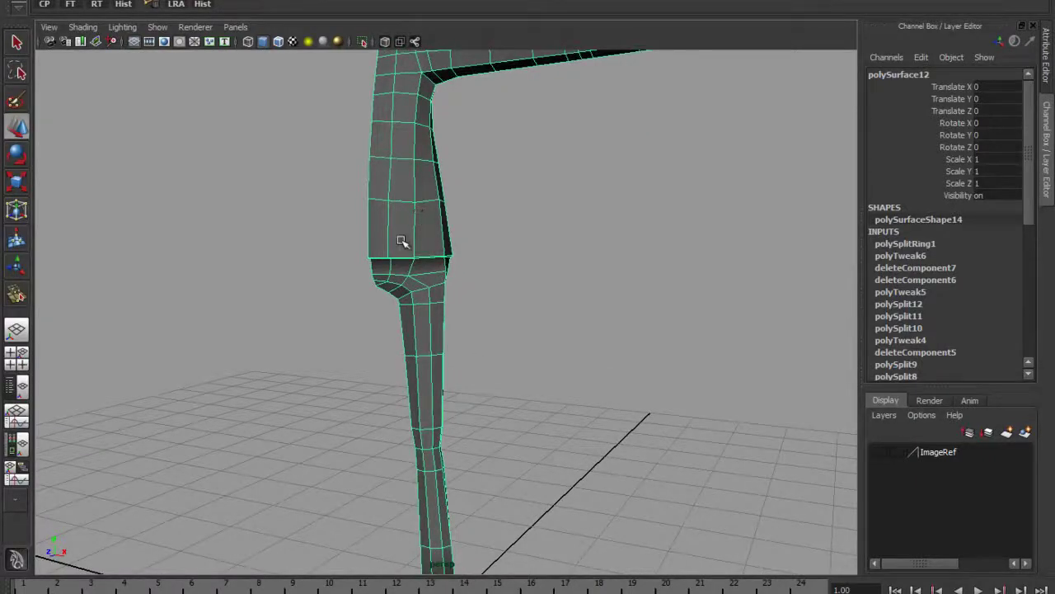
scroll(402, 240, down, 5)
mouse_move(467, 222)
alt+mouse_down()
mouse_move(452, 266)
mouse_move(466, 231)
alt+mouse_up()
alt+middle_drag(467, 231, 428, 308)
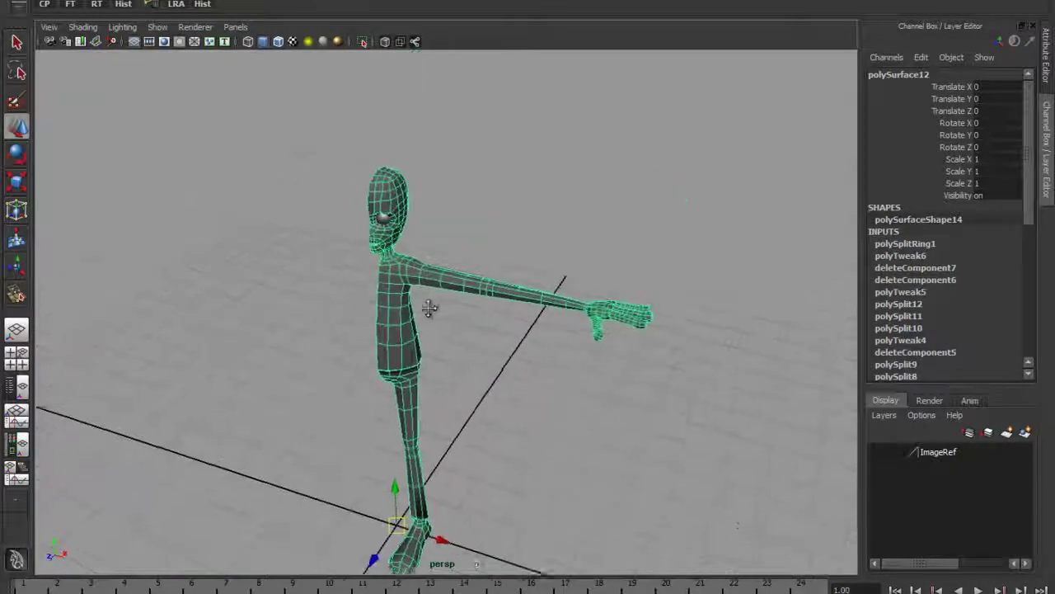
alt+drag(429, 308, 432, 279)
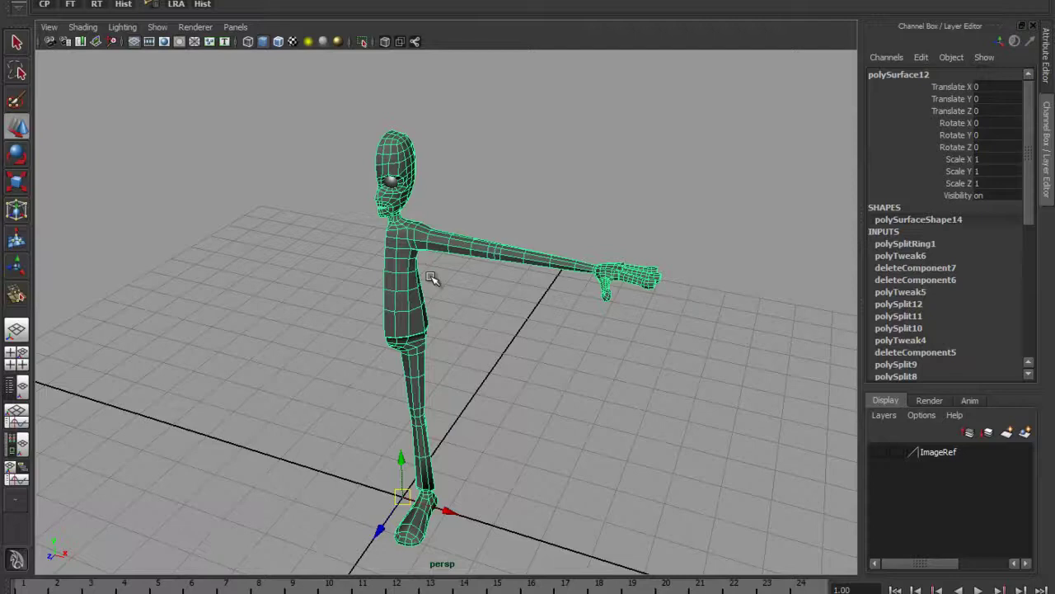
alt+drag(429, 377, 441, 313)
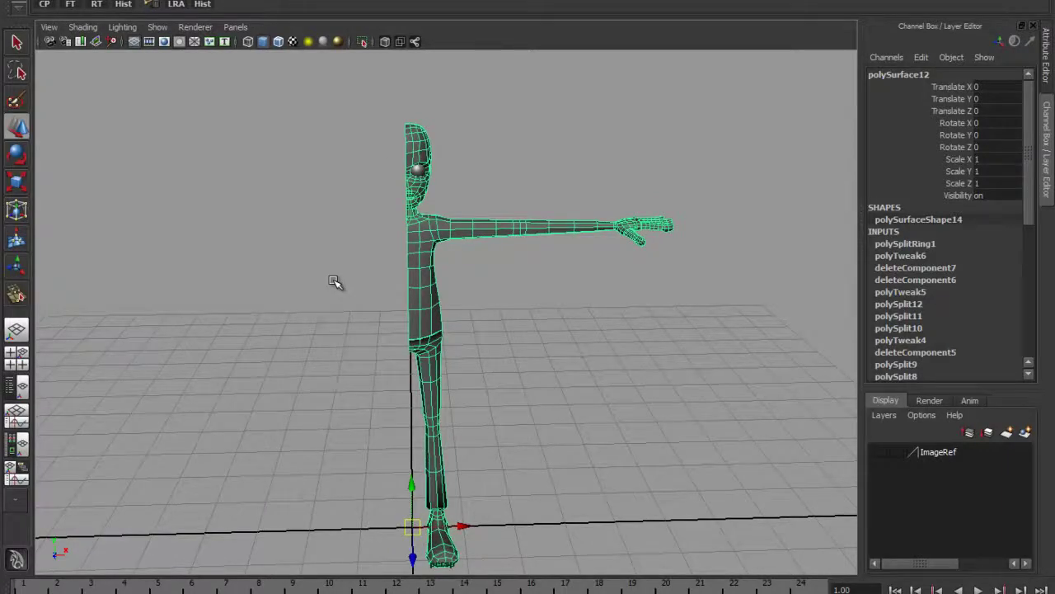
right_drag(429, 239, 470, 222)
alt+drag(432, 245, 417, 249)
Delete the construction history of the half-body mesh.
key(space)
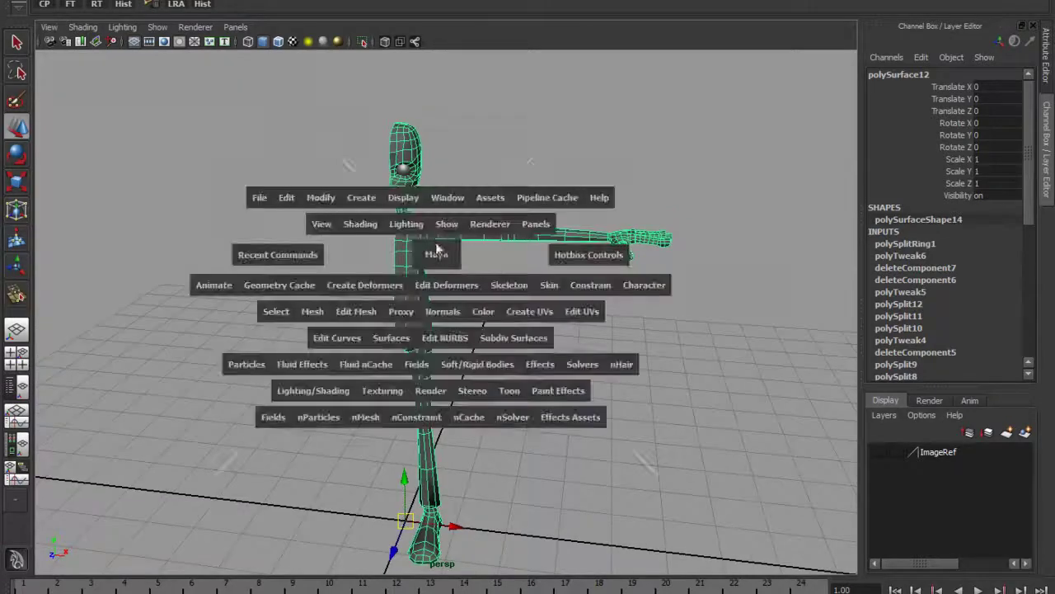
drag(1028, 177, 824, 294)
alt+drag(488, 350, 438, 352)
key(space)
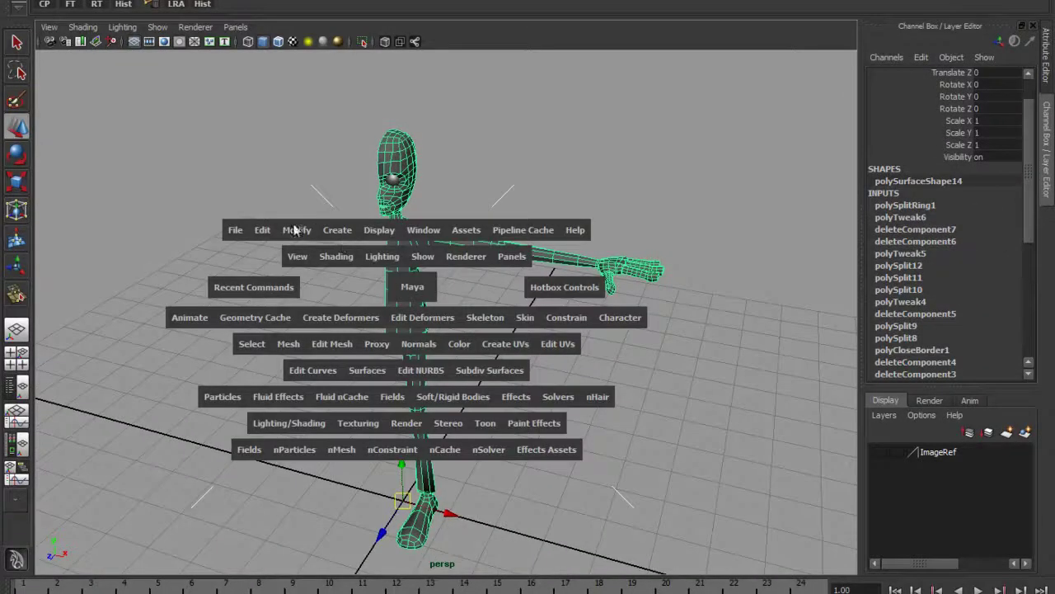
drag(262, 231, 420, 397)
alt+drag(377, 351, 399, 365)
Freeze the transformations of the half-body mesh.
drag(1006, 87, 1016, 183)
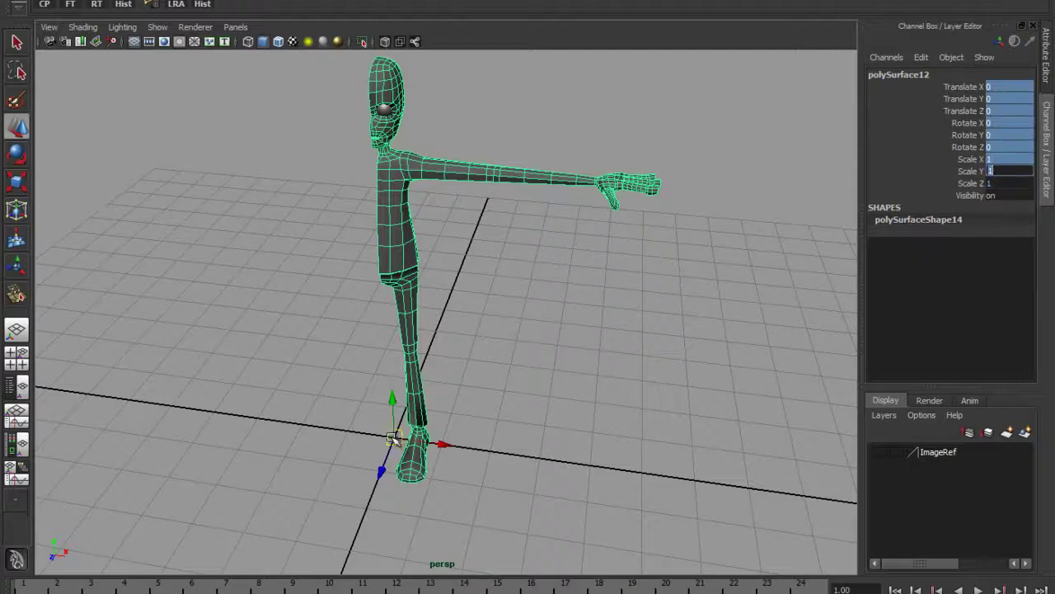
mouse_move(396, 435)
alt+mouse_down()
mouse_move(382, 402)
mouse_move(370, 438)
mouse_move(391, 437)
alt+mouse_up()
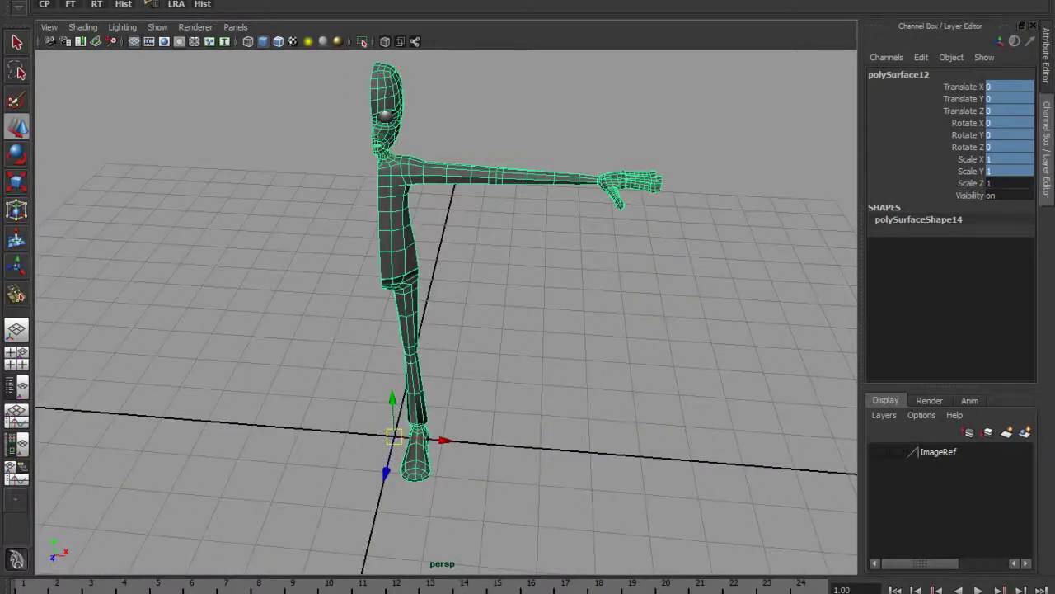
click(66, 0)
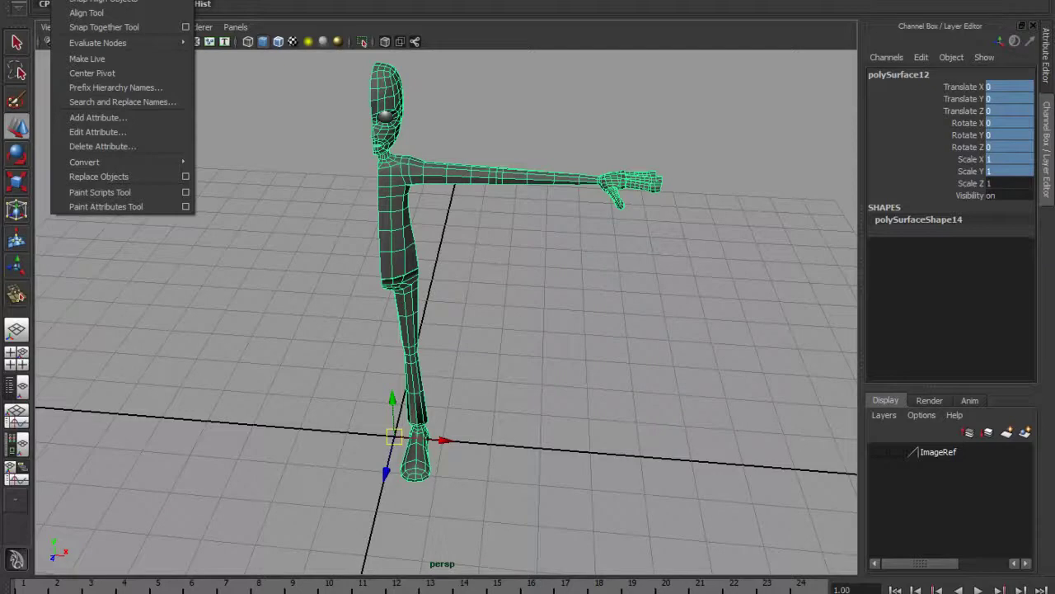
click(103, 0)
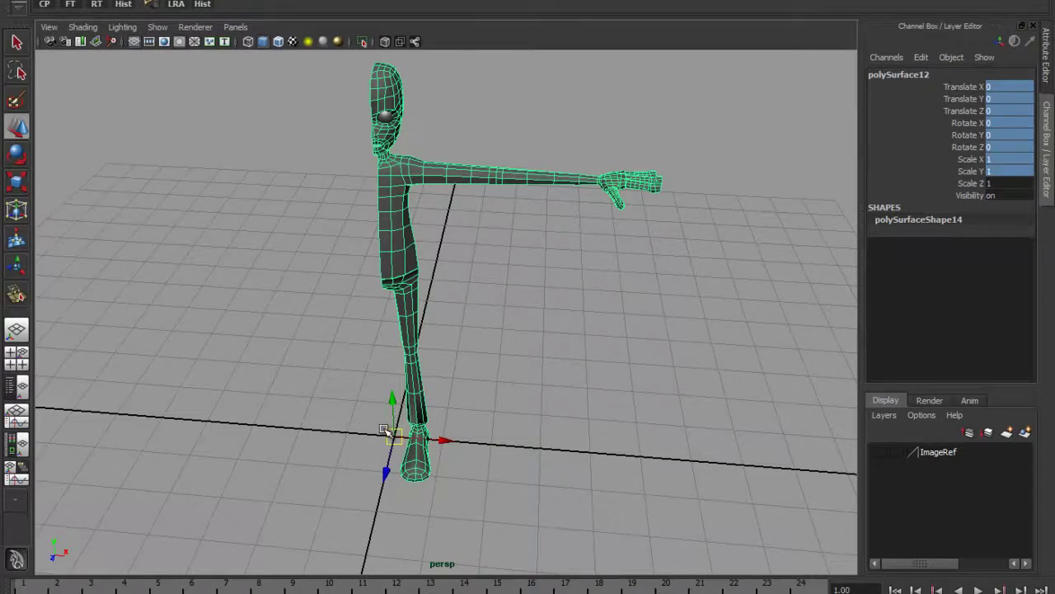
alt+drag(476, 386, 447, 386)
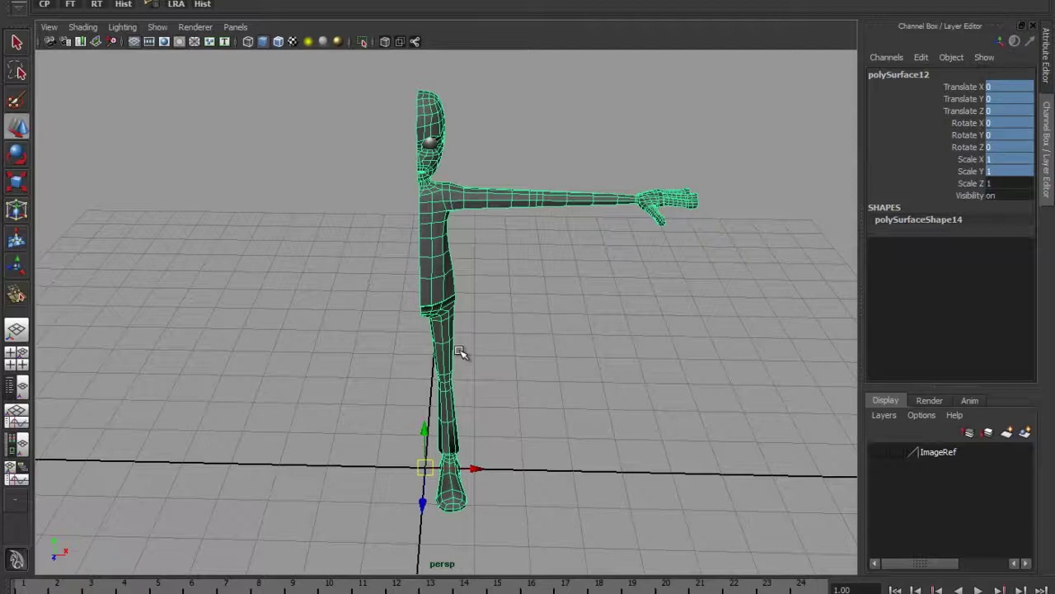
Duplicate the half-body mesh and mirror the copy across the centre by setting its Scale X to -1.
click(463, 359)
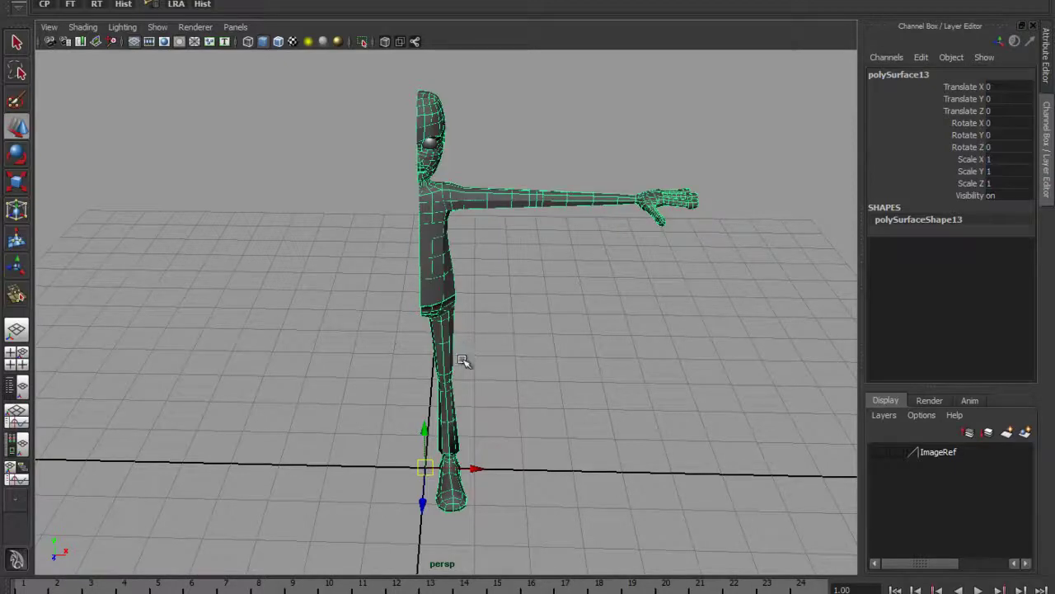
key(e)
key(r)
drag(492, 469, 365, 473)
click(1021, 158)
text(-1)
key(Return)
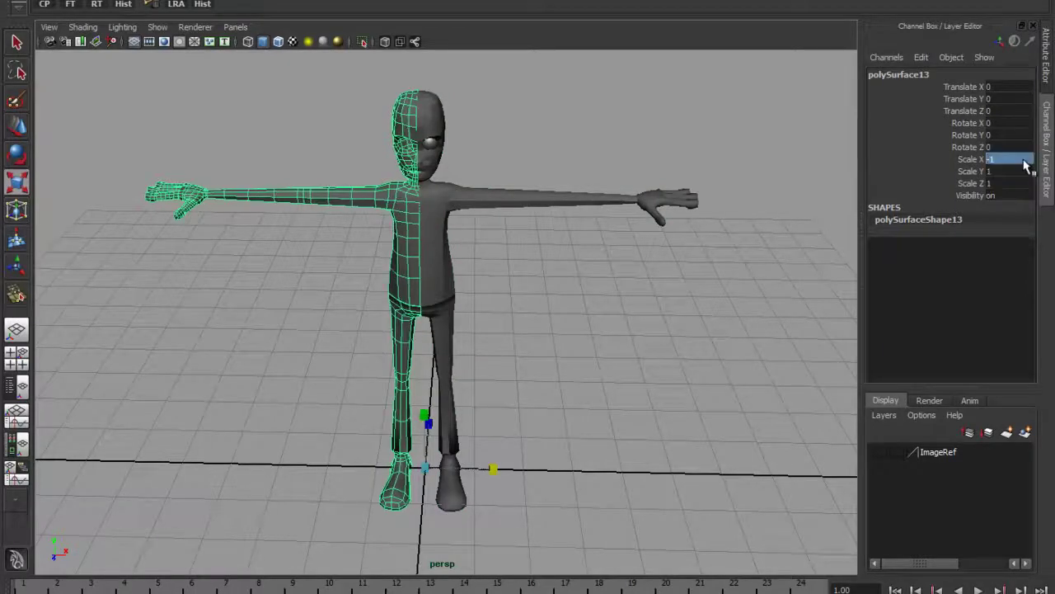
Delete the mirrored copy of the half body.
click(569, 281)
mouse_move(443, 288)
alt+mouse_down()
mouse_move(381, 285)
mouse_move(441, 281)
alt+mouse_up()
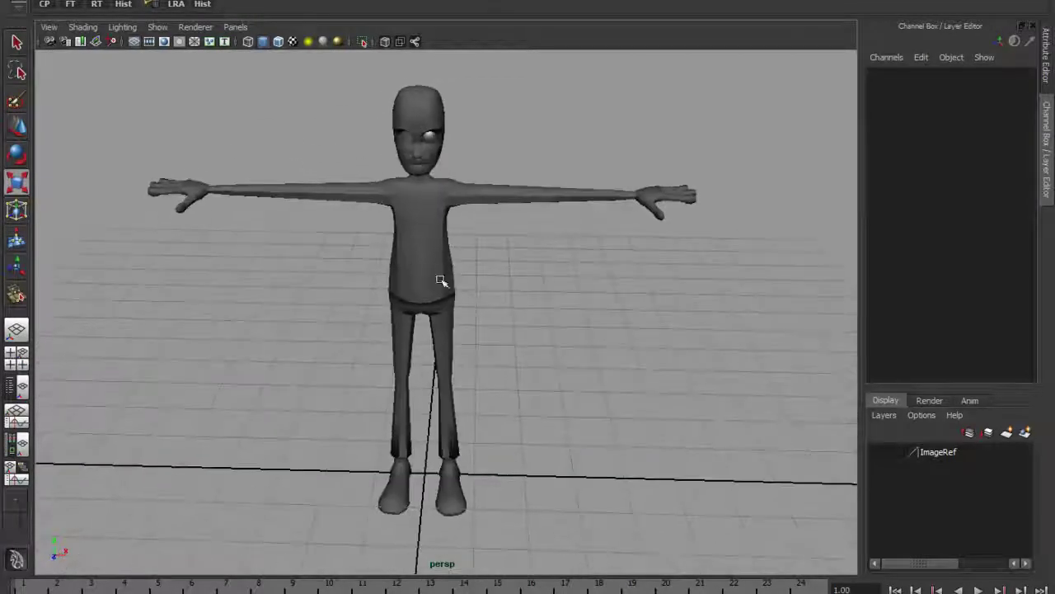
click(404, 254)
key(Delete)
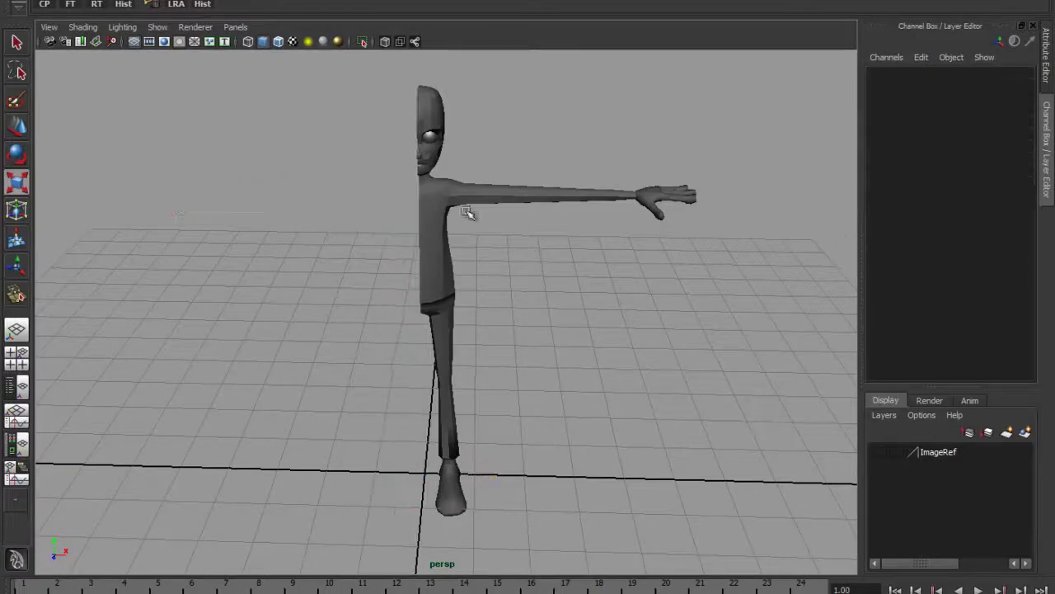
Select the original half-body mesh and open the Duplicate Special options for it.
click(441, 208)
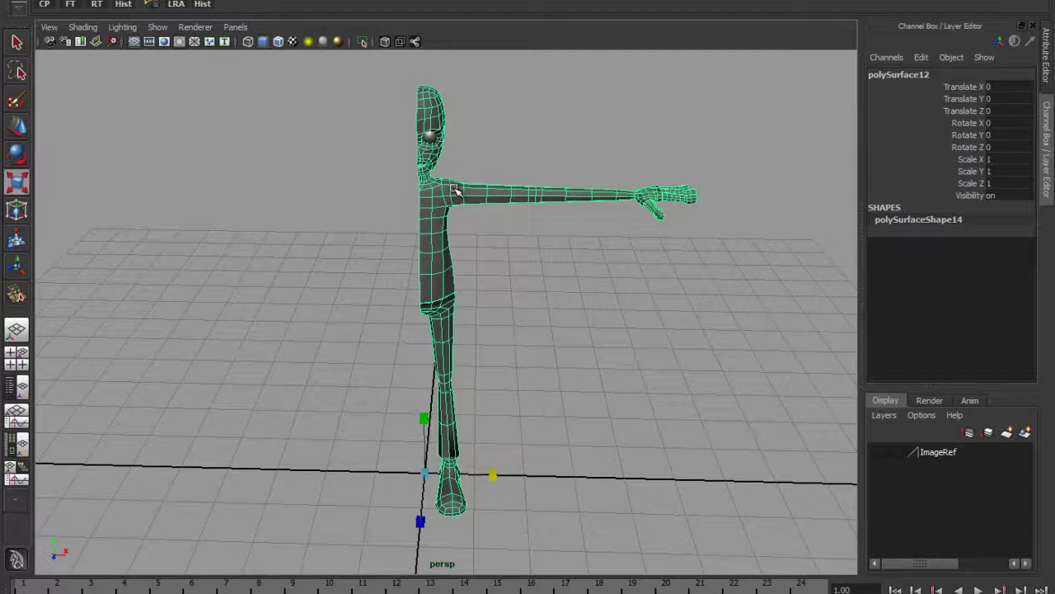
key(space)
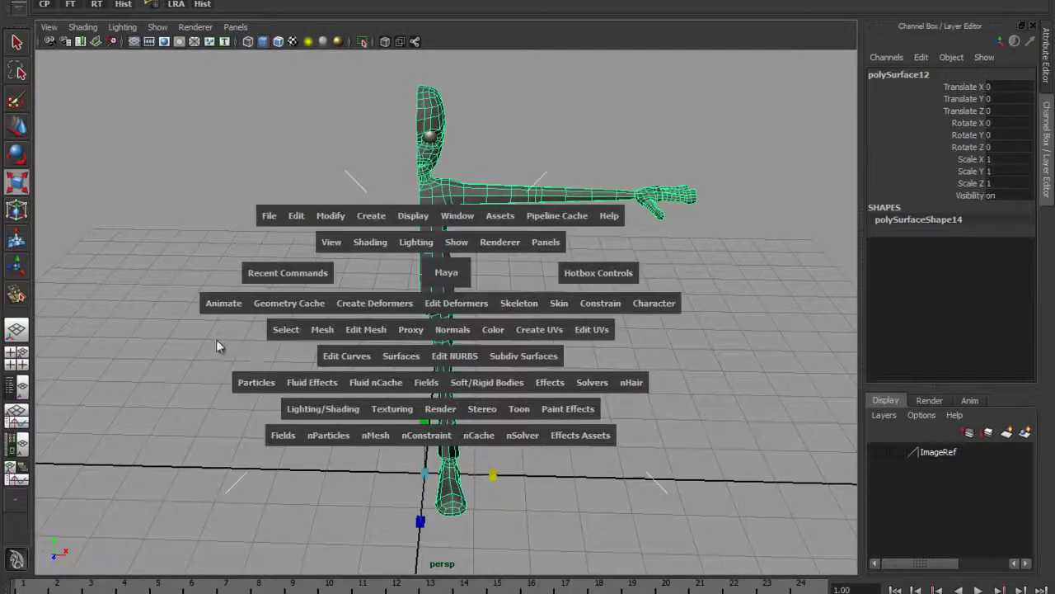
click(295, 216)
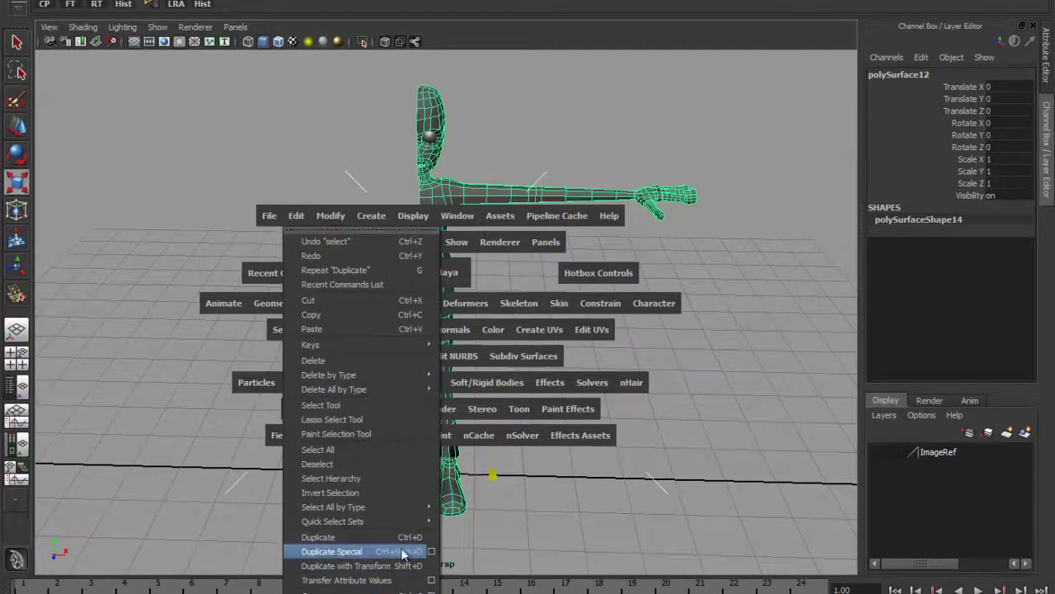
click(430, 550)
drag(655, 169, 192, 119)
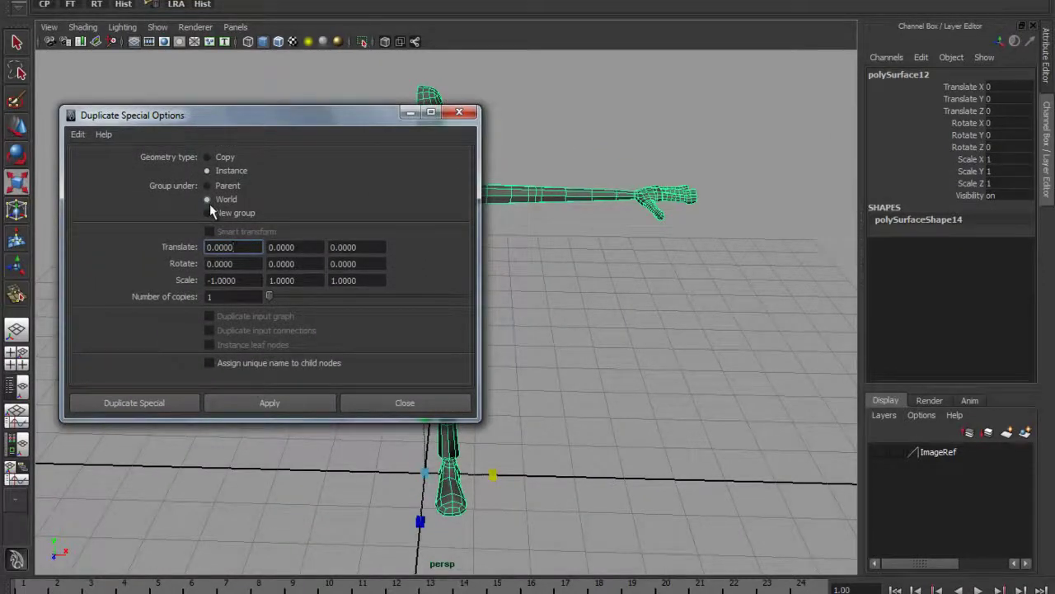
drag(220, 122, 197, 91)
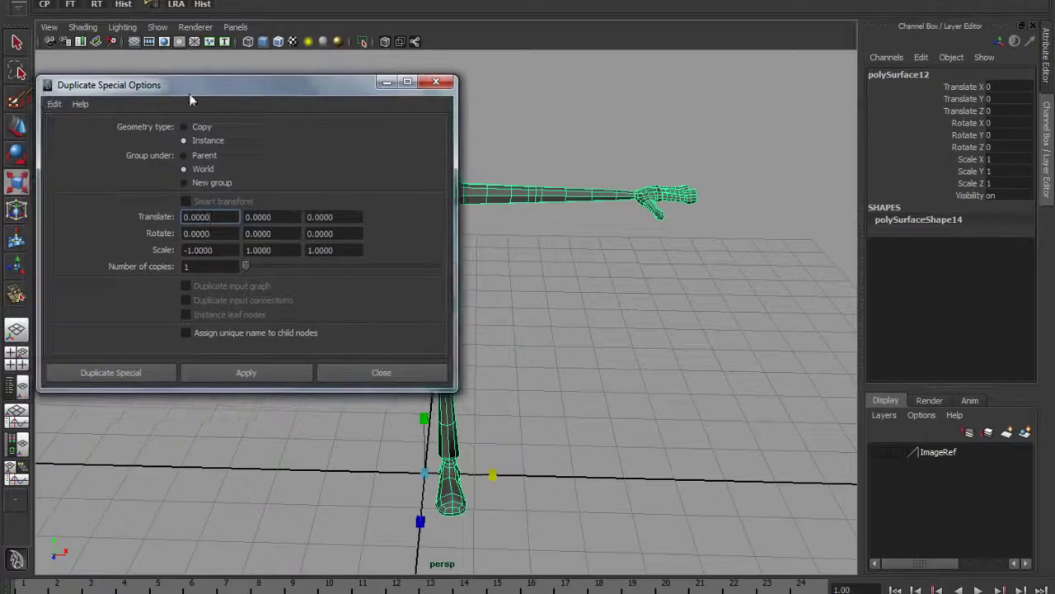
Reset the Duplicate Special settings, set the geometry type to Instance and the X scale to -1.
click(54, 104)
click(70, 131)
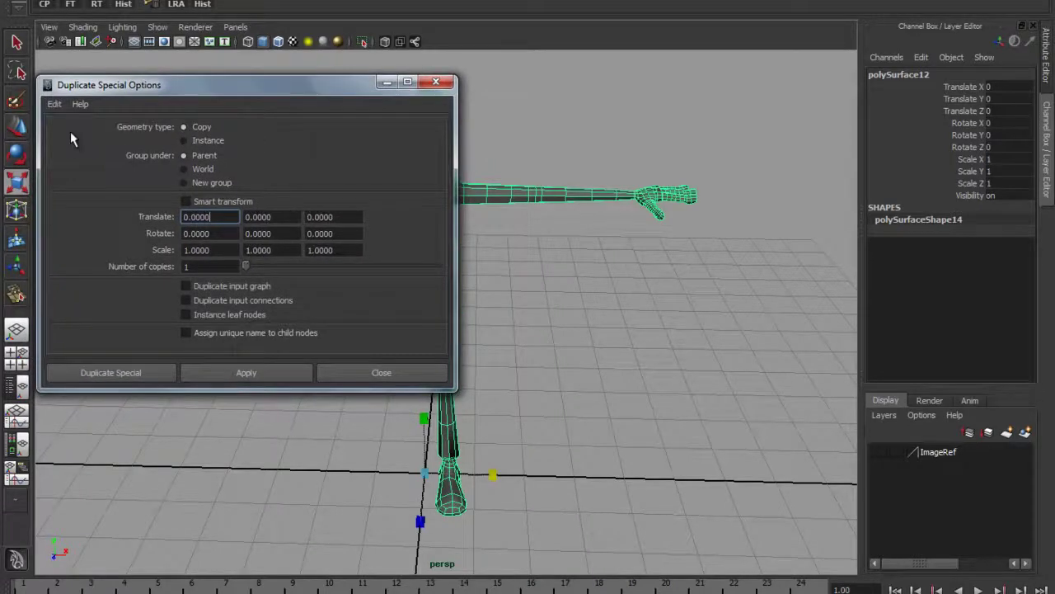
drag(237, 85, 250, 63)
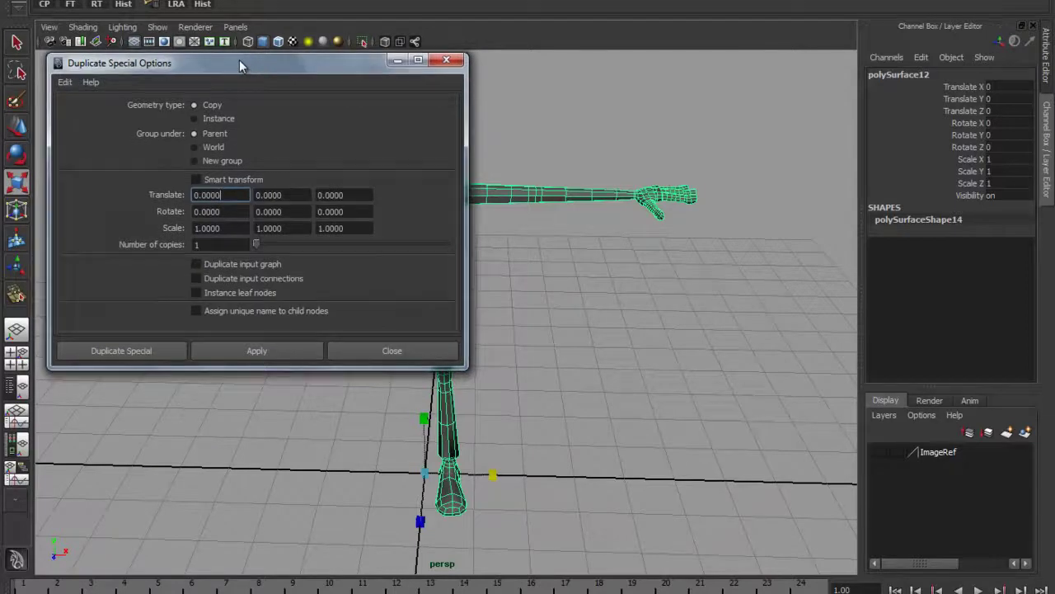
click(218, 120)
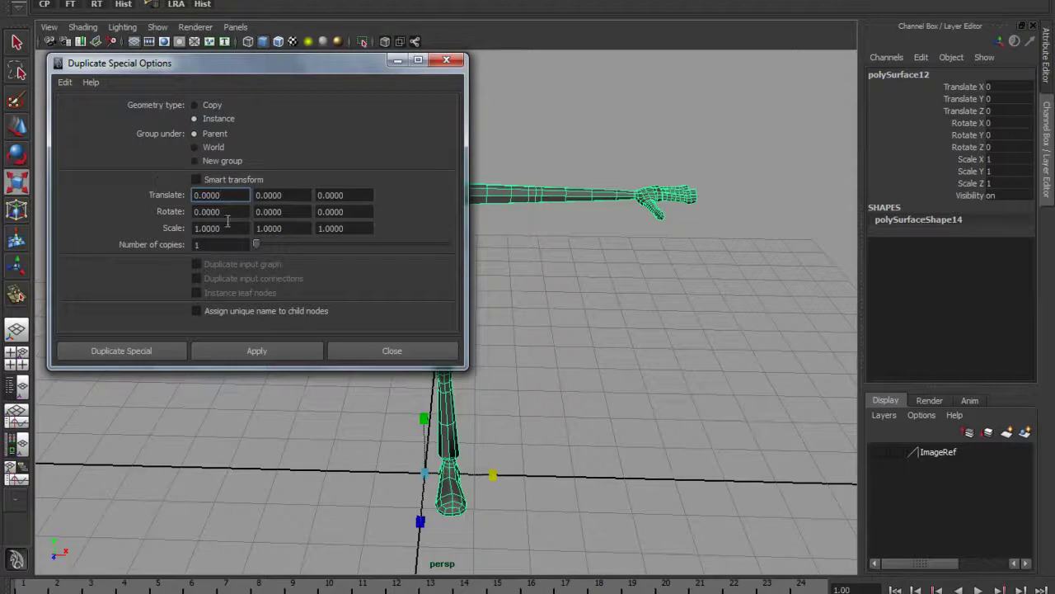
click(198, 231)
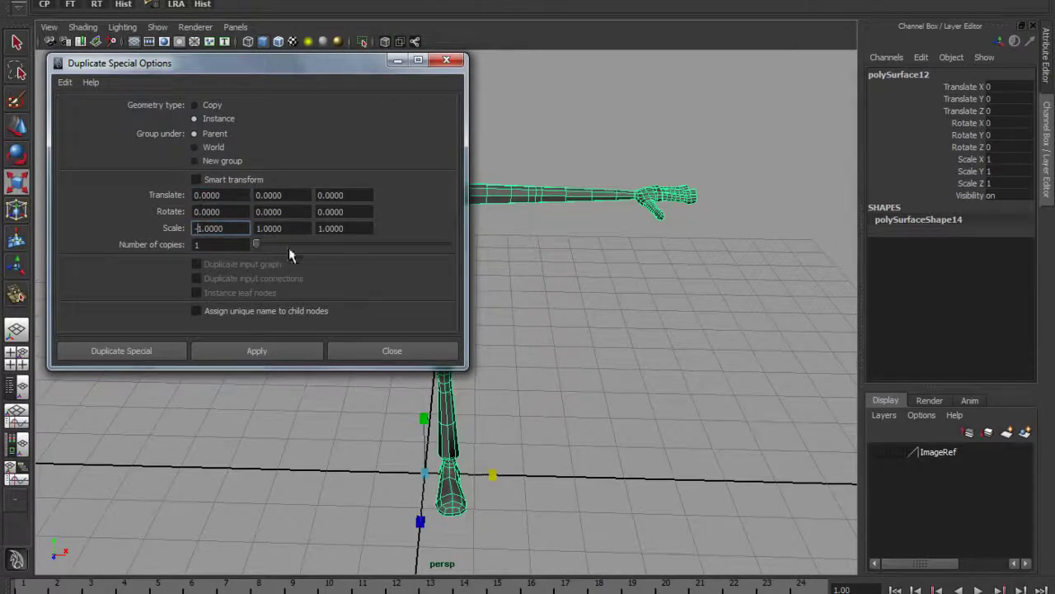
Create the mirrored instance of the half body with an X scale of -1 and close the Duplicate Special options.
drag(230, 231, 188, 234)
drag(343, 79, 366, 100)
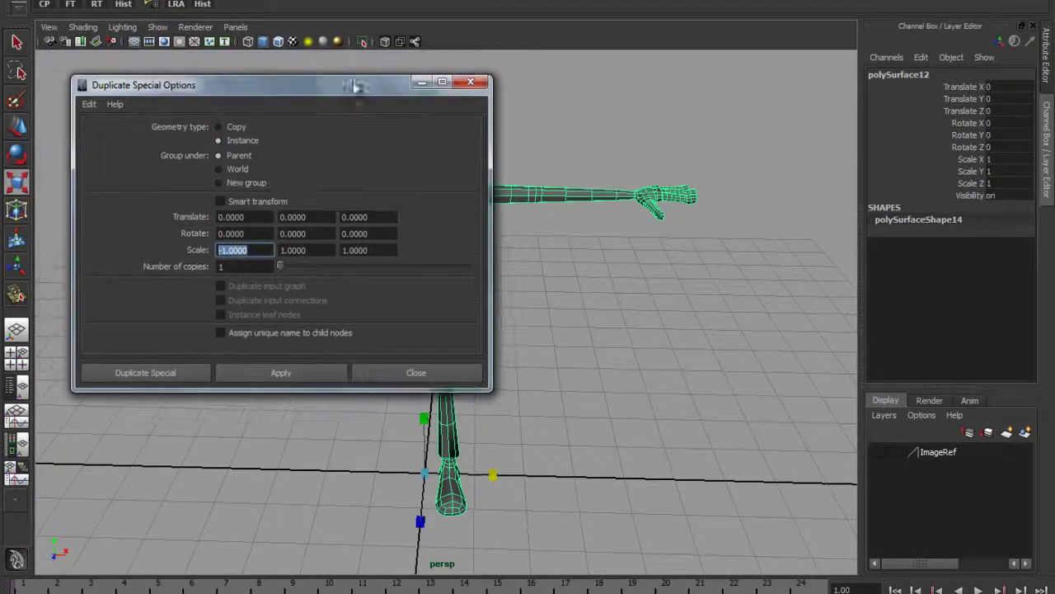
click(302, 368)
click(471, 82)
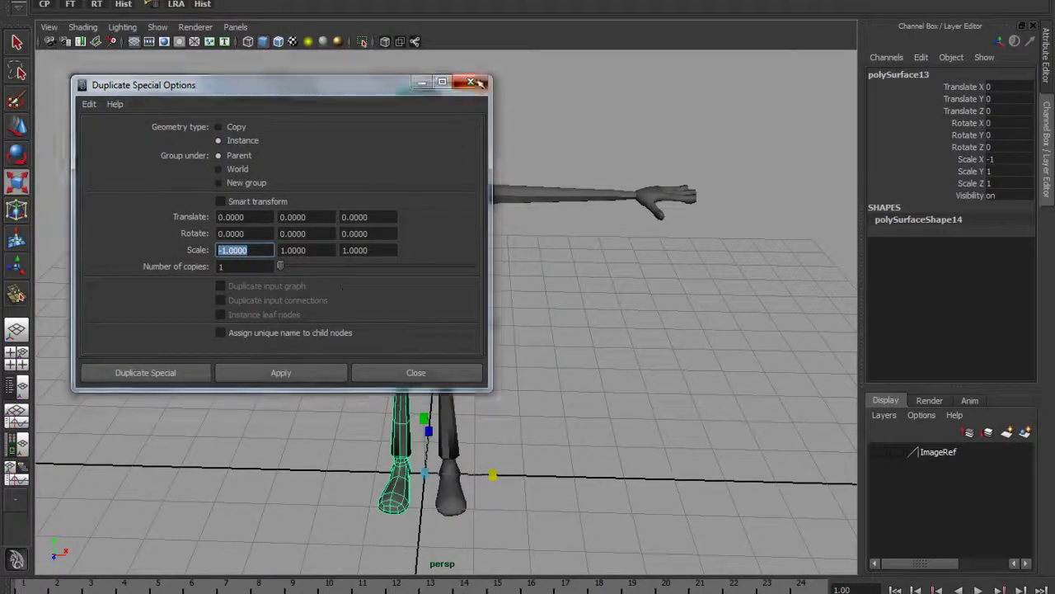
Select the vertices at the side of the original half body's waist and hip and adjust them with the Move tool.
alt+drag(432, 234, 426, 209)
click(437, 216)
right_drag(439, 209, 391, 217)
scroll(435, 229, up, 5)
drag(412, 120, 516, 196)
scroll(468, 232, down, 3)
click(19, 130)
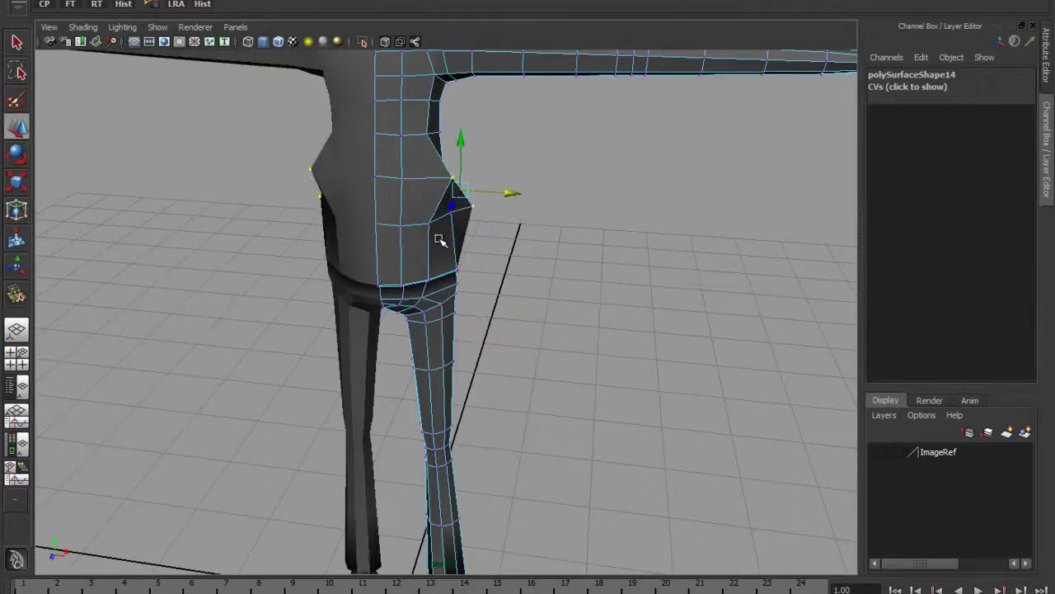
scroll(442, 238, down, 5)
alt+drag(404, 292, 350, 296)
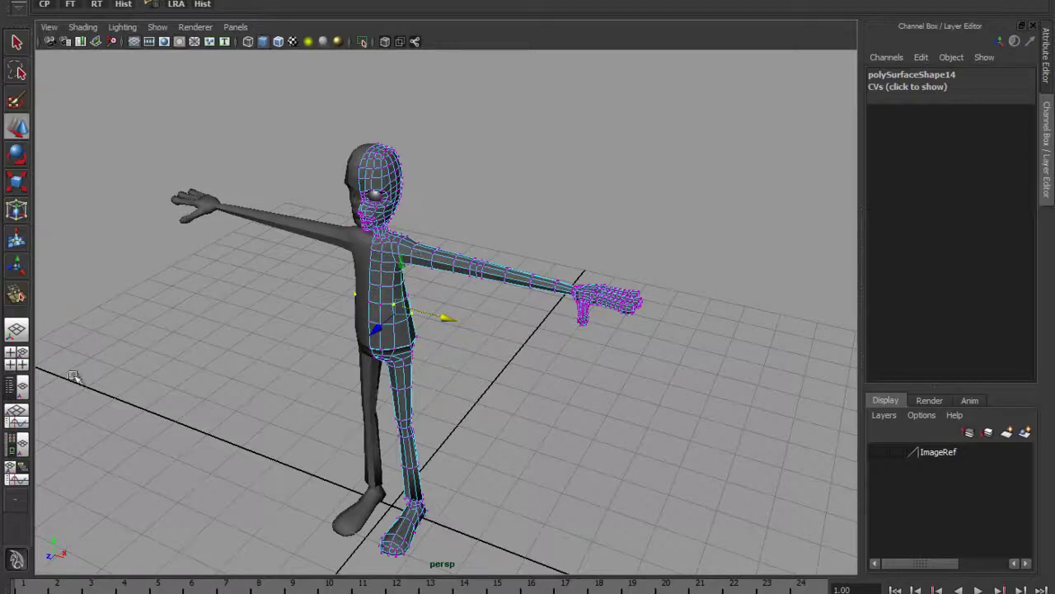
Open the Sculpt Geometry Tool settings and set the sculpt operation to Relax.
key(space)
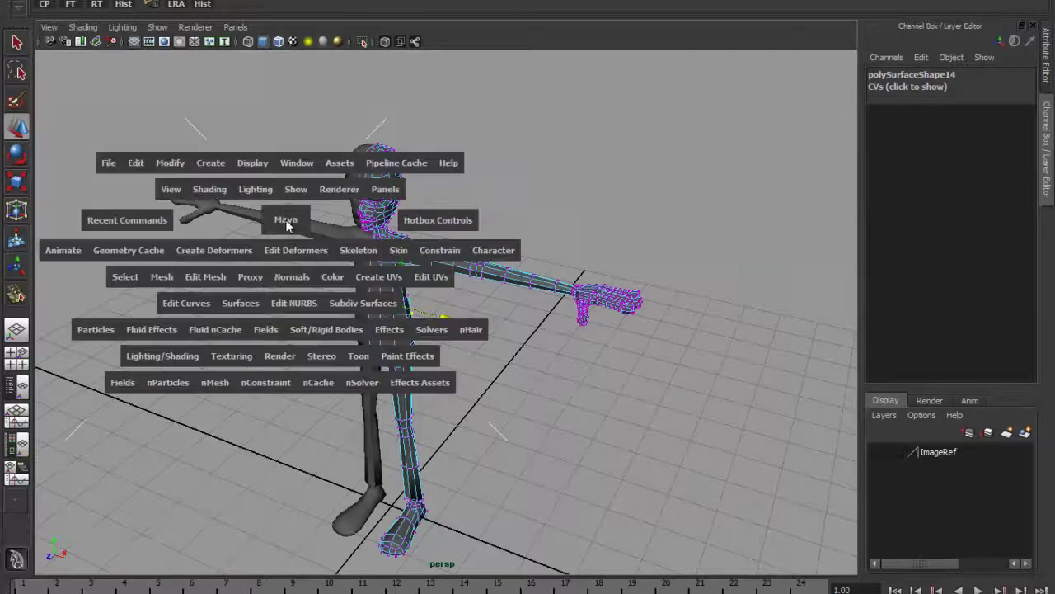
click(164, 276)
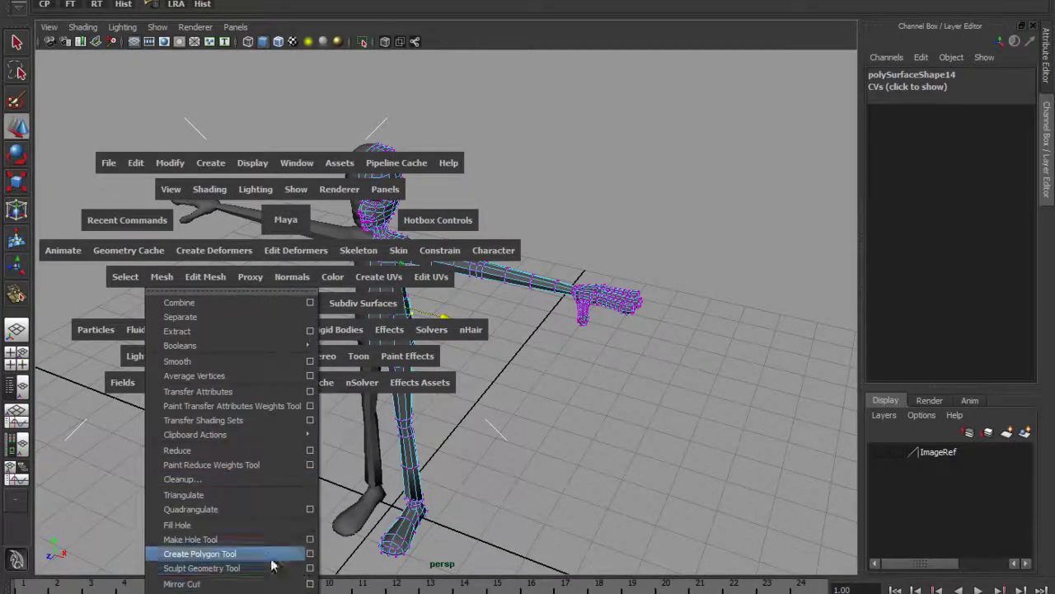
click(311, 569)
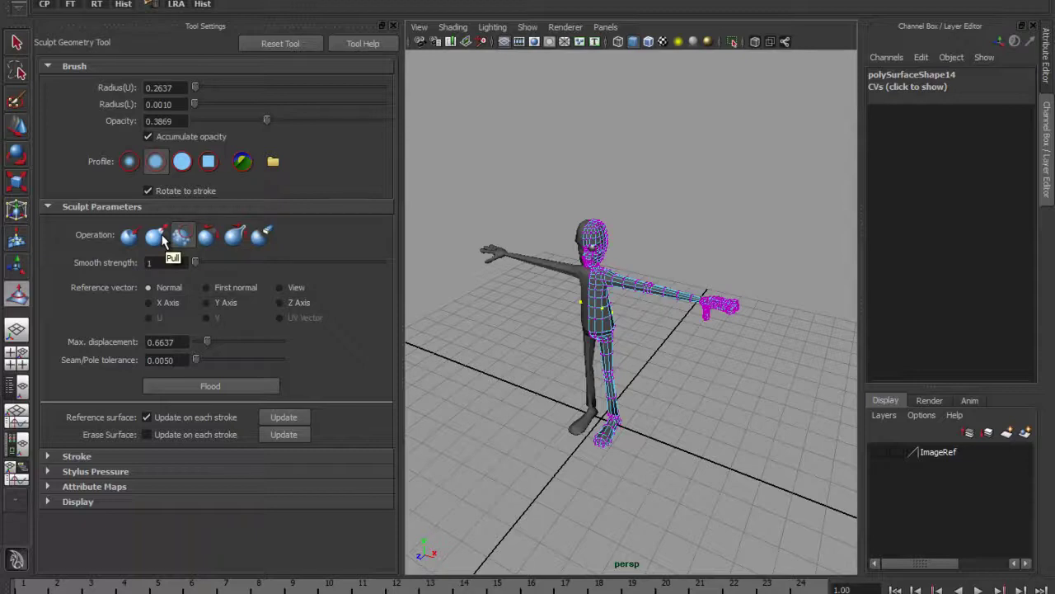
click(208, 237)
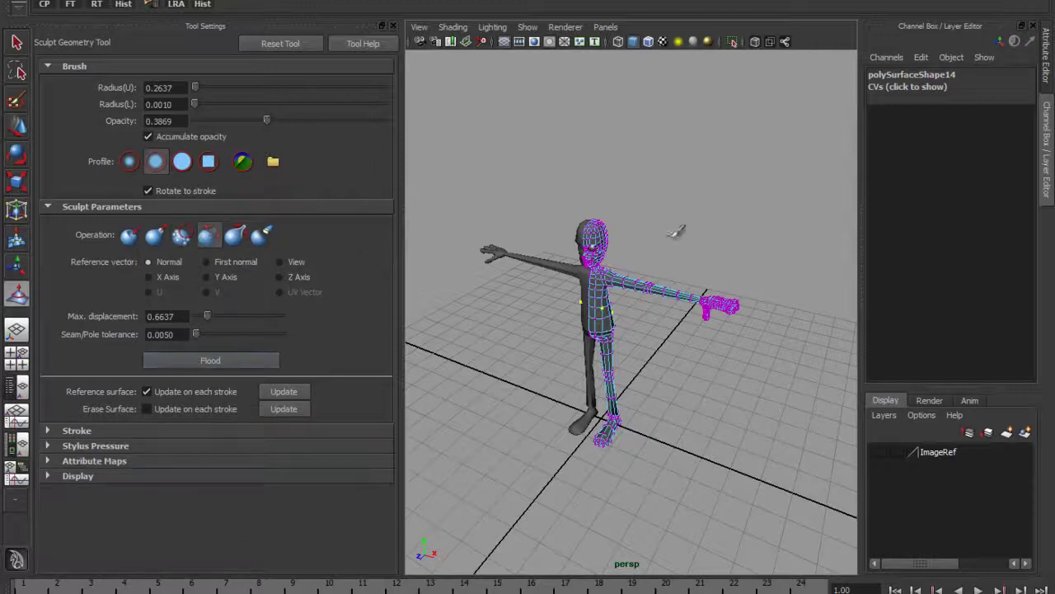
Enlarge the sculpt brush radius to 0.4420 and try to relax the forehead of the original half.
scroll(605, 264, up, 8)
alt+middle_drag(540, 177, 646, 403)
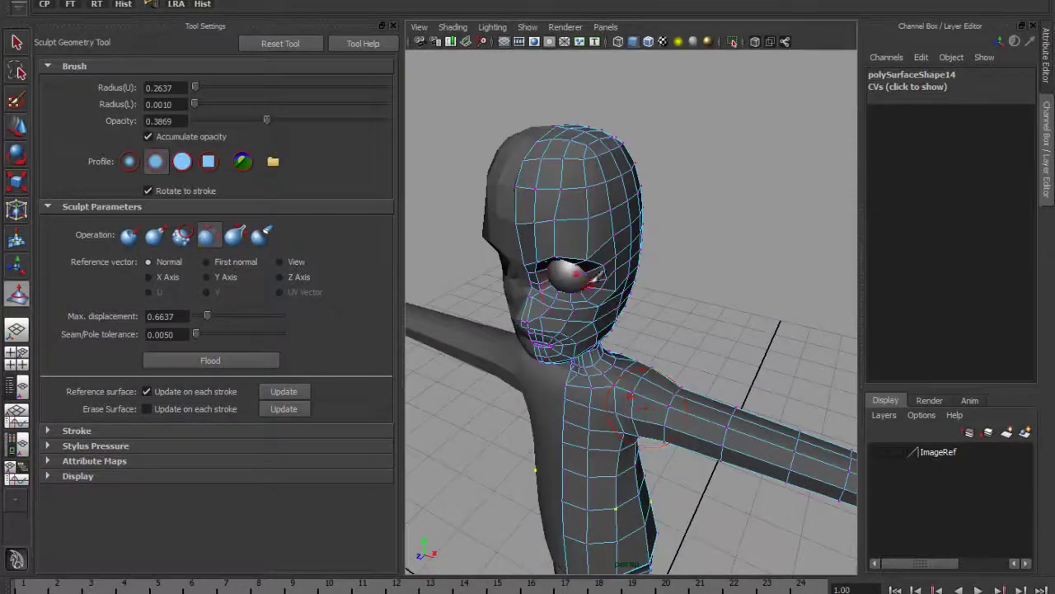
key(b)
mouse_move(573, 188)
mouse_down()
mouse_move(624, 188)
mouse_move(587, 207)
mouse_move(620, 205)
mouse_up()
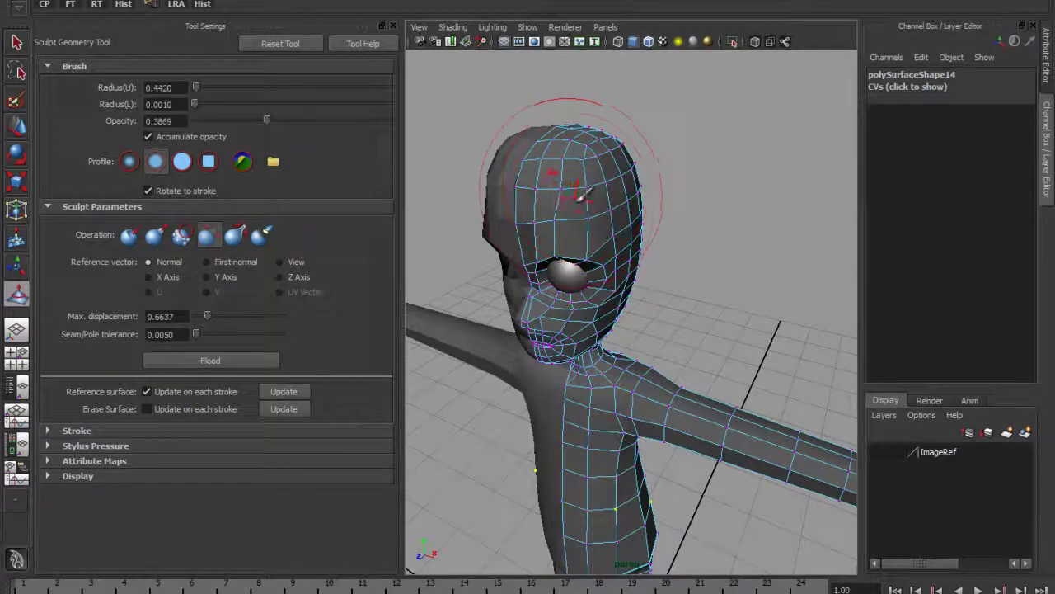
right_drag(581, 206, 644, 188)
Select the whole original half-body mesh as an object and start the Sculpt Geometry Tool on it again.
key(w)
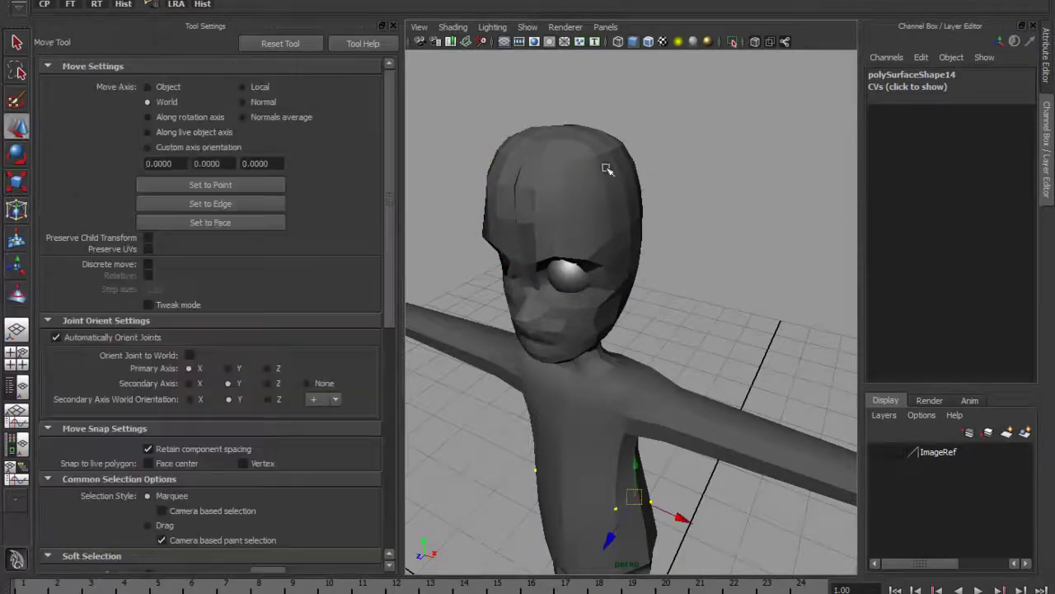
click(522, 303)
key(space)
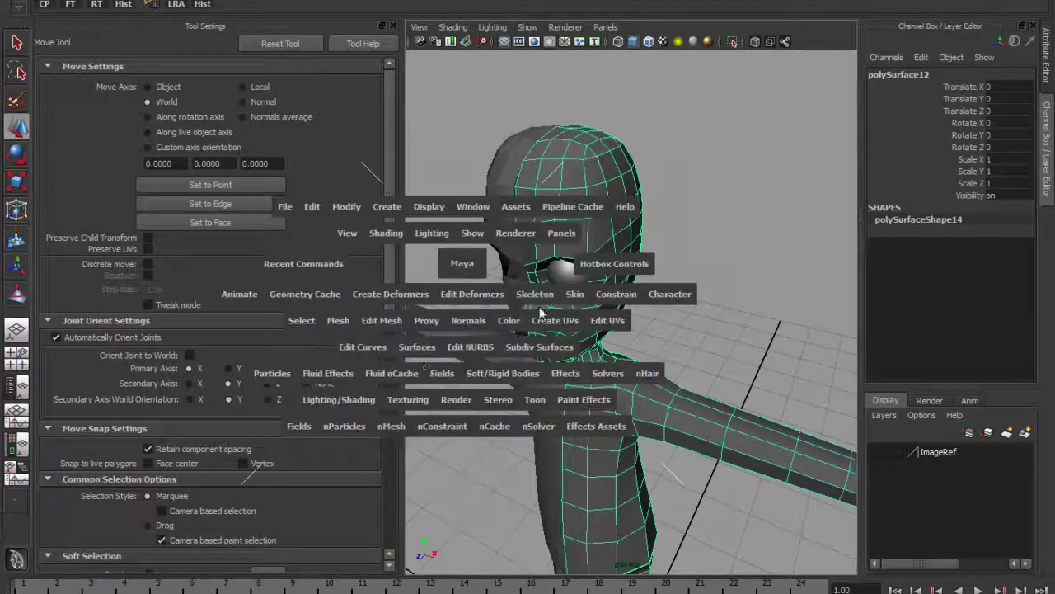
click(338, 320)
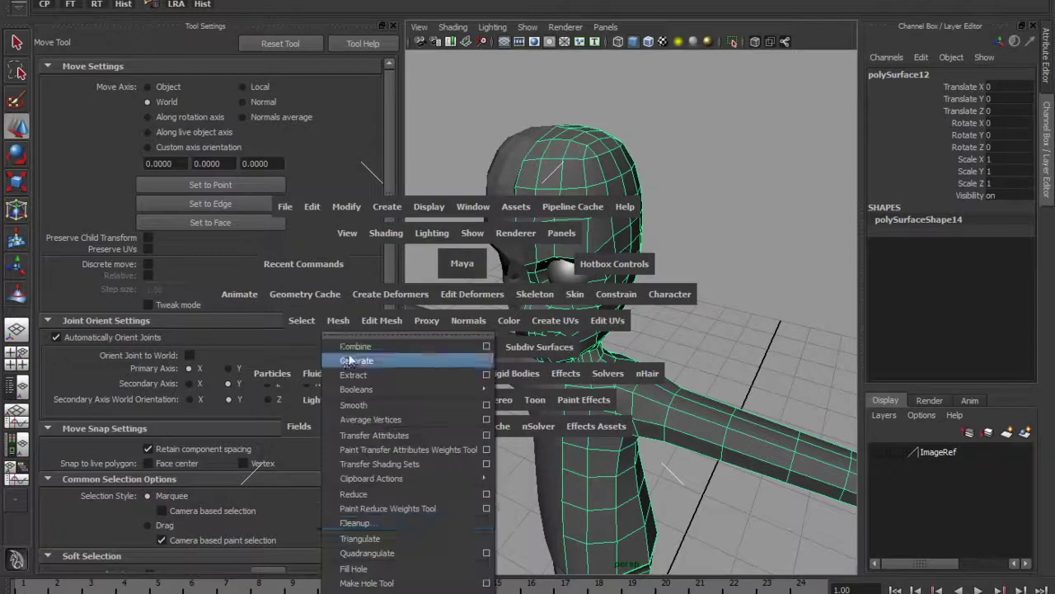
click(376, 593)
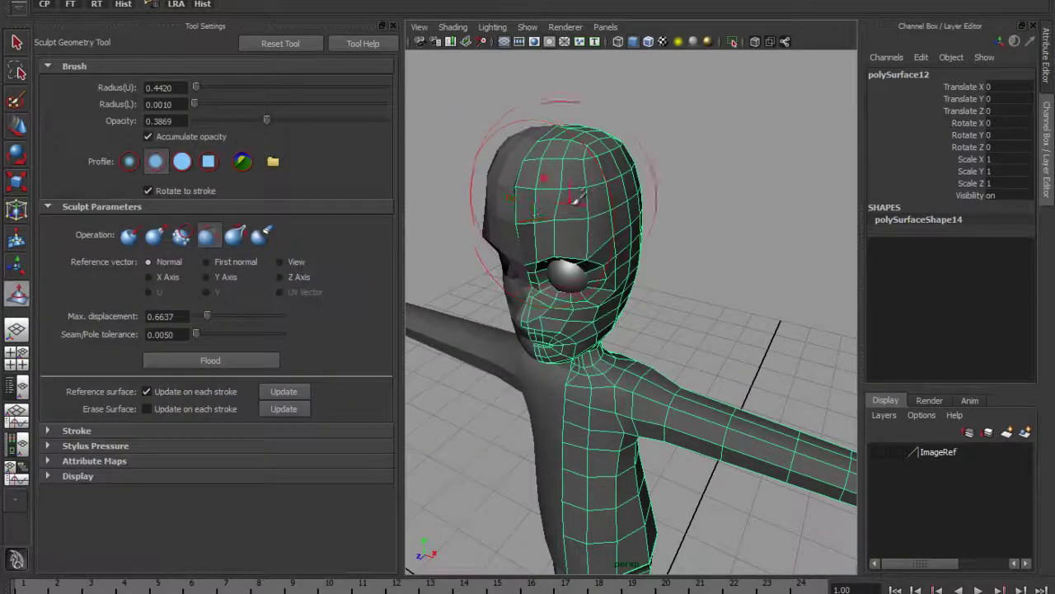
Relax the forehead, side and back of the half head with sculpt brush strokes.
alt+drag(574, 195, 595, 200)
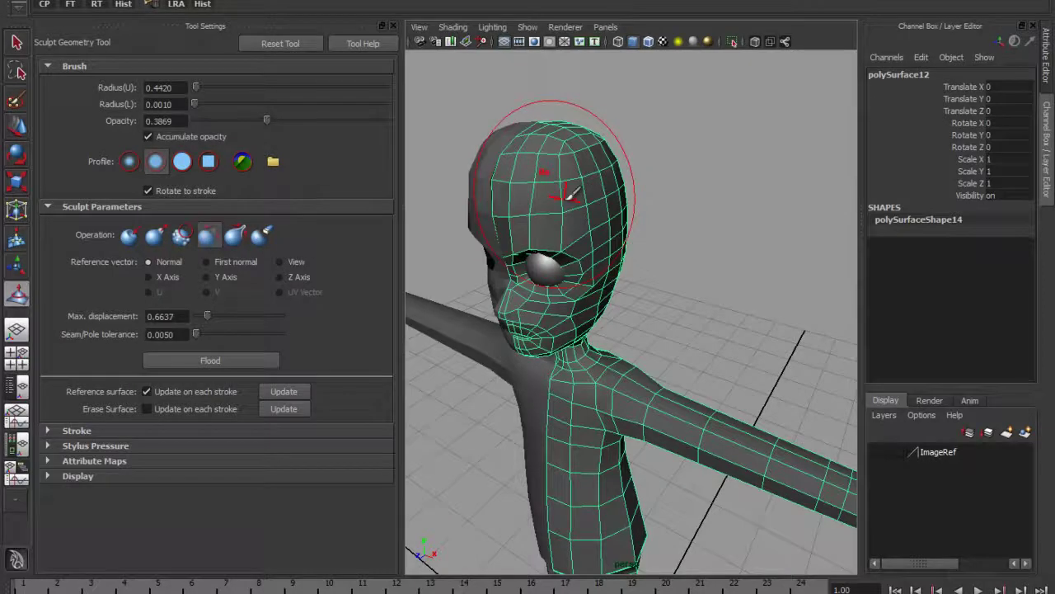
alt+drag(565, 219, 514, 226)
alt+right_drag(514, 226, 606, 198)
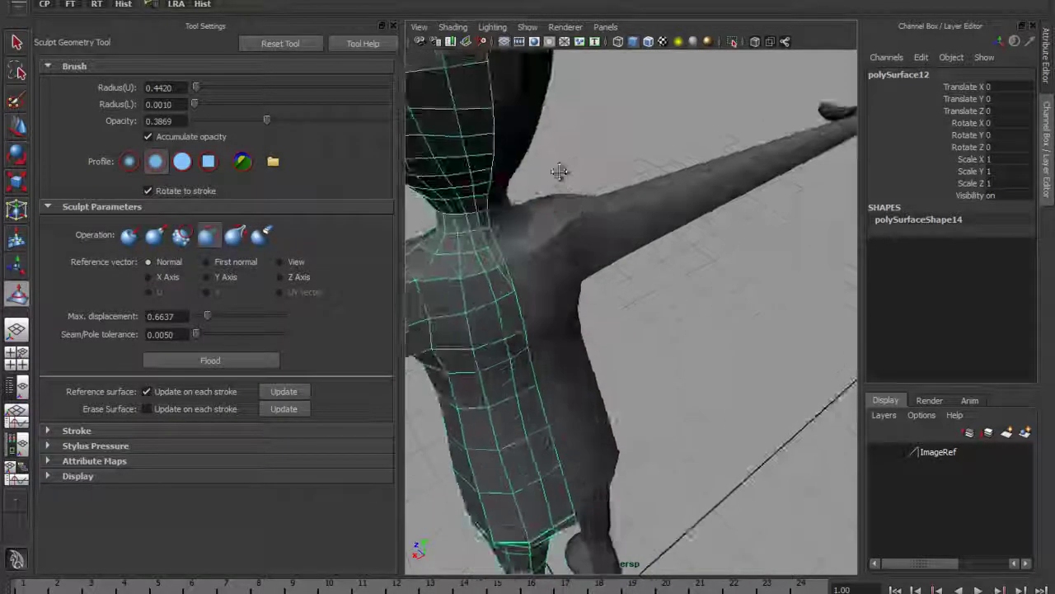
alt+middle_drag(561, 172, 657, 286)
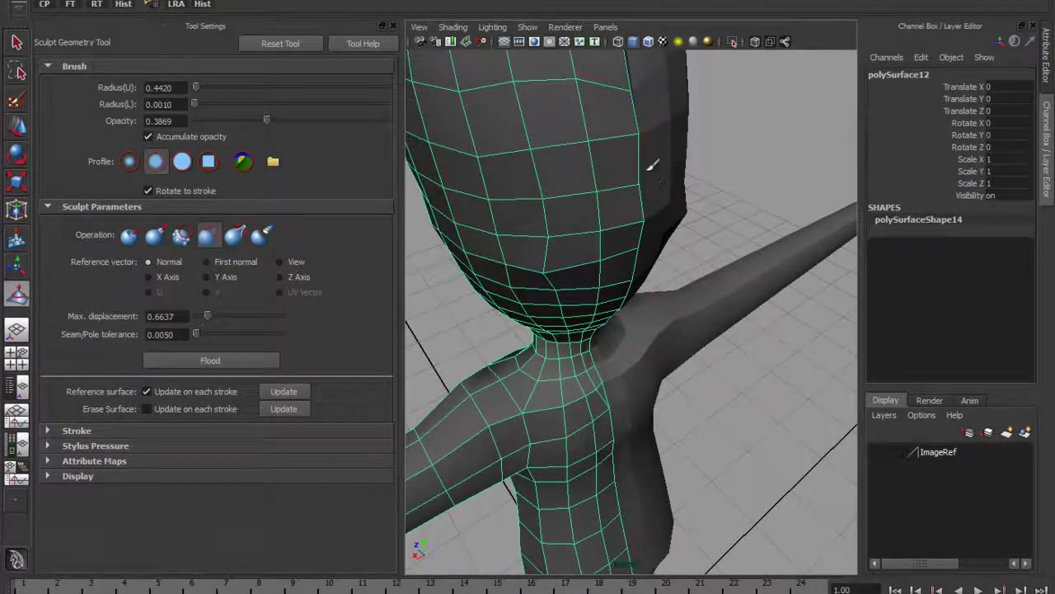
alt+drag(564, 249, 584, 192)
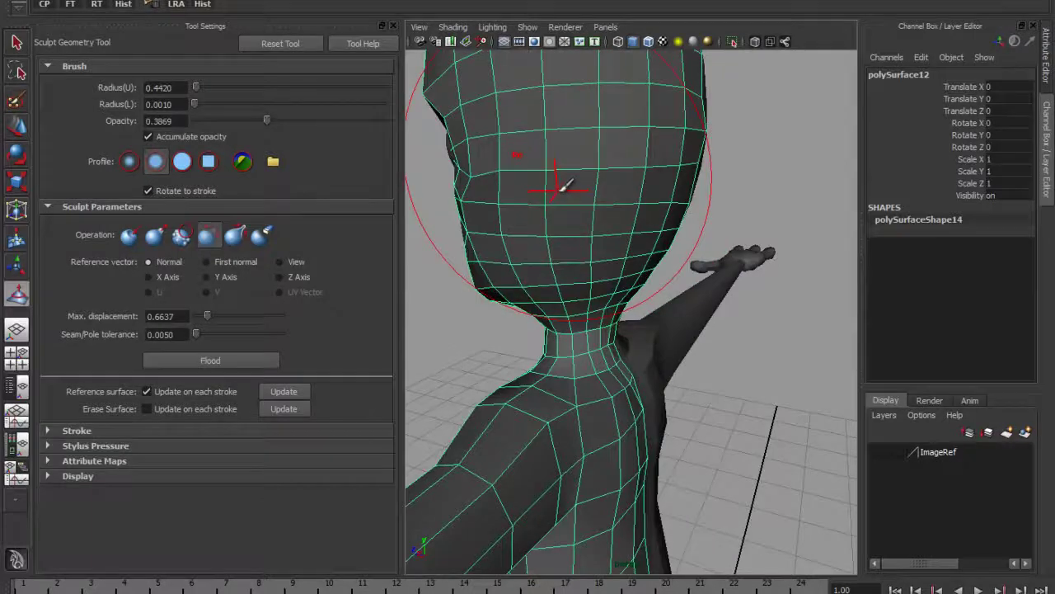
Reduce the brush radius to 0.2152 and relax the back of the head along the centre seam.
drag(523, 234, 489, 222)
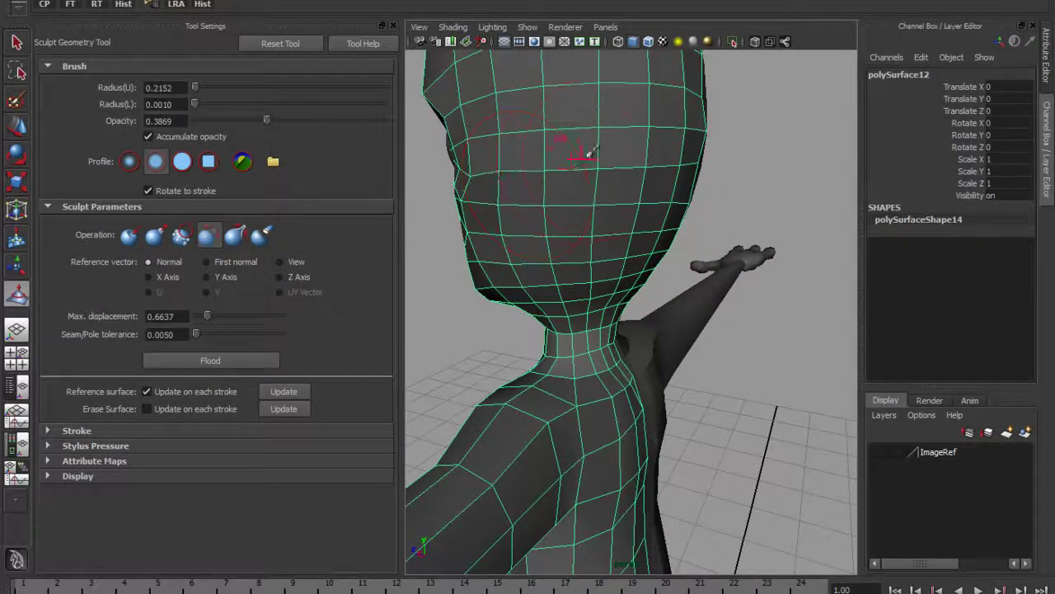
alt+drag(667, 165, 577, 184)
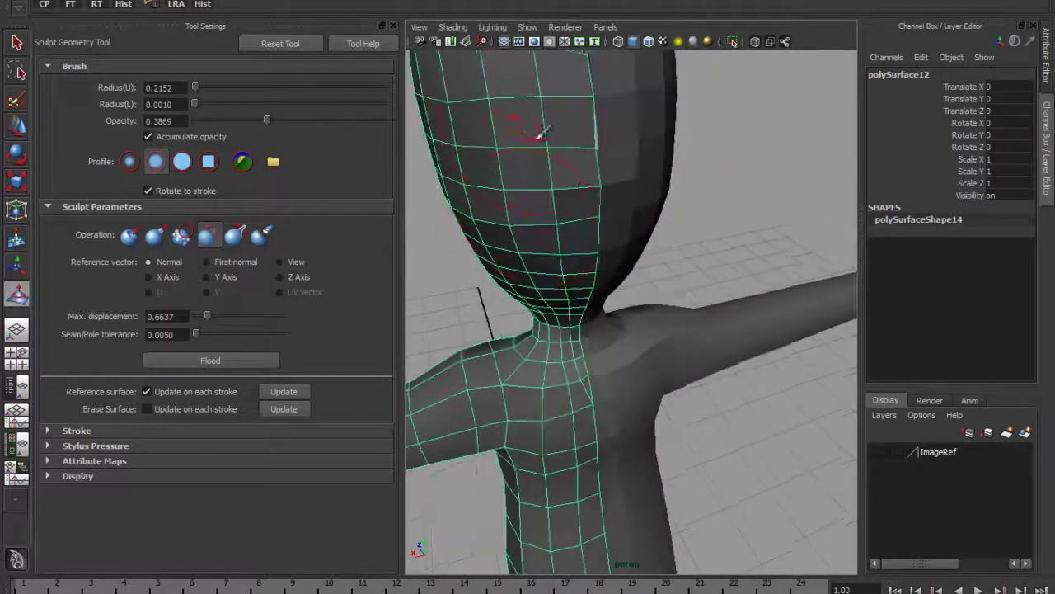
alt+drag(540, 132, 601, 154)
mouse_move(569, 113)
alt+mouse_down()
mouse_move(695, 203)
mouse_move(640, 208)
mouse_move(647, 181)
alt+mouse_up()
mouse_move(608, 228)
alt+mouse_down()
mouse_move(655, 255)
mouse_move(618, 217)
mouse_move(718, 216)
mouse_move(589, 283)
mouse_move(633, 263)
mouse_move(631, 252)
mouse_move(596, 283)
mouse_move(533, 276)
mouse_move(497, 266)
mouse_move(474, 234)
mouse_move(431, 234)
mouse_move(440, 163)
mouse_move(415, 165)
mouse_move(448, 228)
alt+mouse_up()
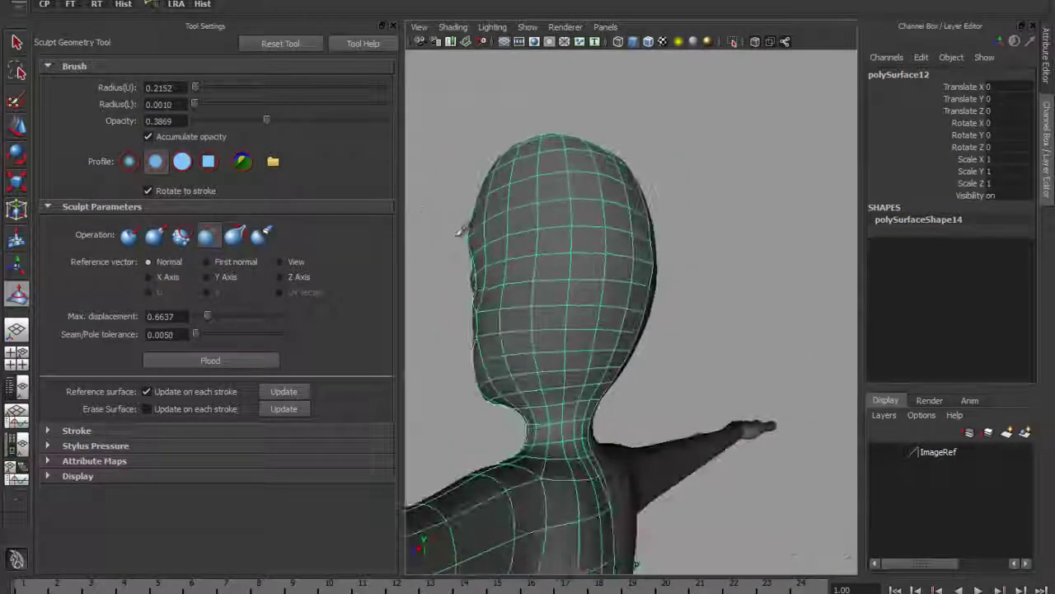
Relax the lower back of the head and continue evening out the mesh down the half body.
mouse_move(624, 330)
alt+mouse_down()
mouse_move(606, 384)
mouse_move(618, 364)
alt+mouse_up()
alt+middle_drag(619, 364, 664, 154)
alt+drag(639, 329, 627, 359)
mouse_move(625, 329)
alt+mouse_down()
mouse_move(618, 271)
mouse_move(601, 325)
mouse_move(613, 328)
alt+mouse_up()
alt+middle_drag(618, 328, 594, 168)
alt+drag(593, 167, 652, 264)
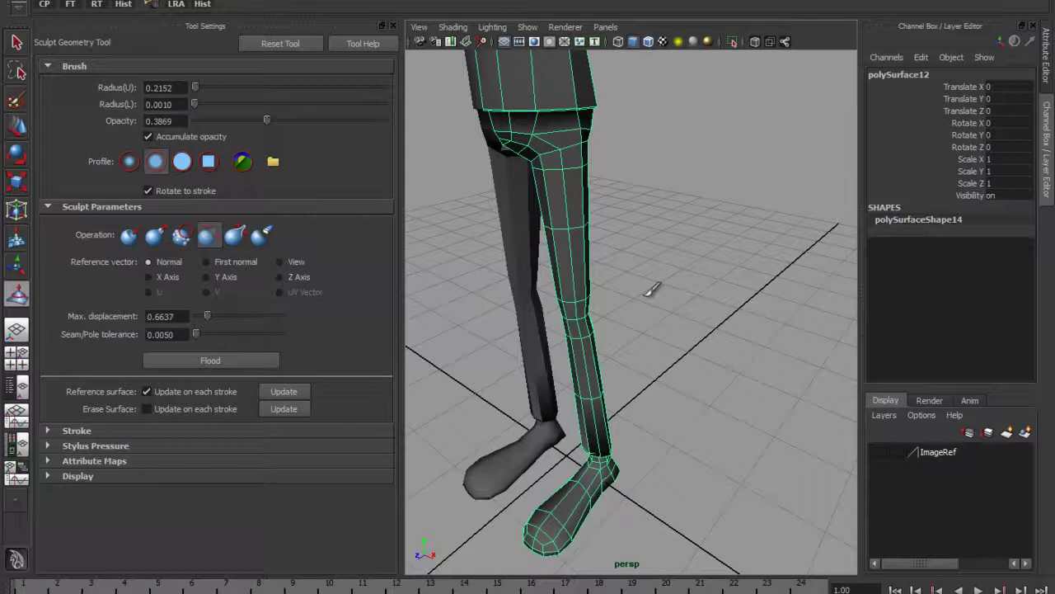
Lower the brush opacity to 0.3680 and relax the side of the torso and the hip.
mouse_move(267, 121)
mouse_down()
mouse_move(226, 122)
mouse_move(265, 121)
mouse_up()
alt+middle_drag(610, 175, 641, 389)
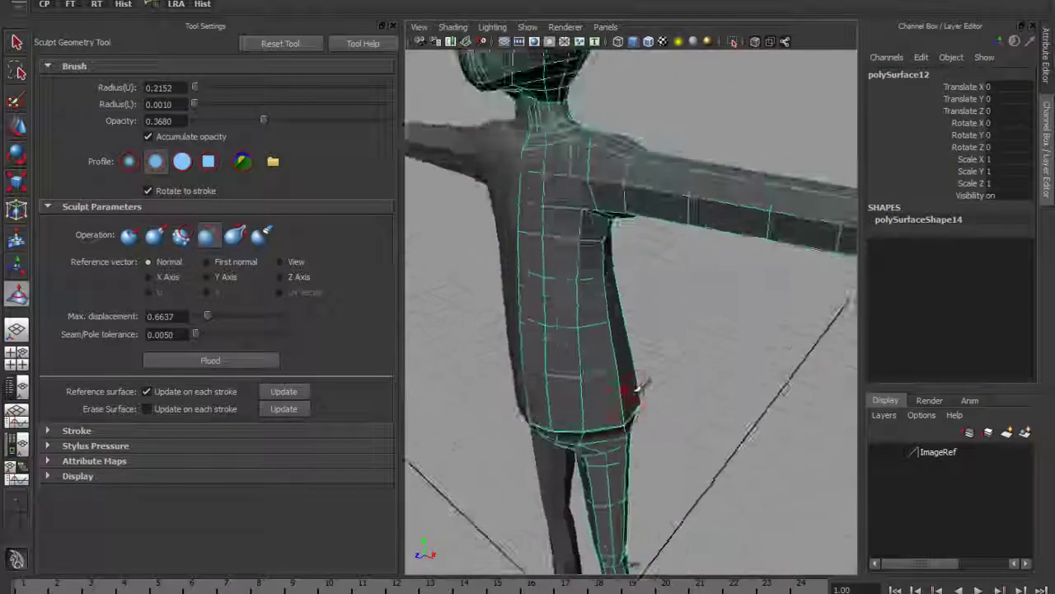
alt+right_drag(642, 389, 632, 325)
alt+middle_drag(631, 325, 634, 356)
alt+drag(631, 295, 620, 212)
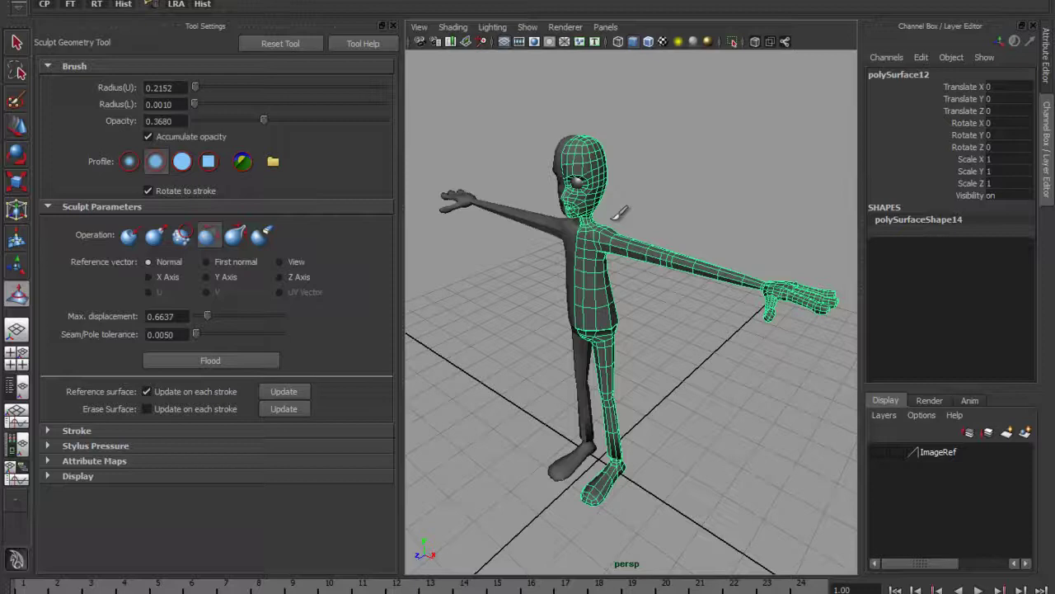
alt+drag(640, 245, 565, 245)
scroll(594, 316, up, 5)
alt+drag(594, 315, 688, 294)
scroll(689, 294, down, 5)
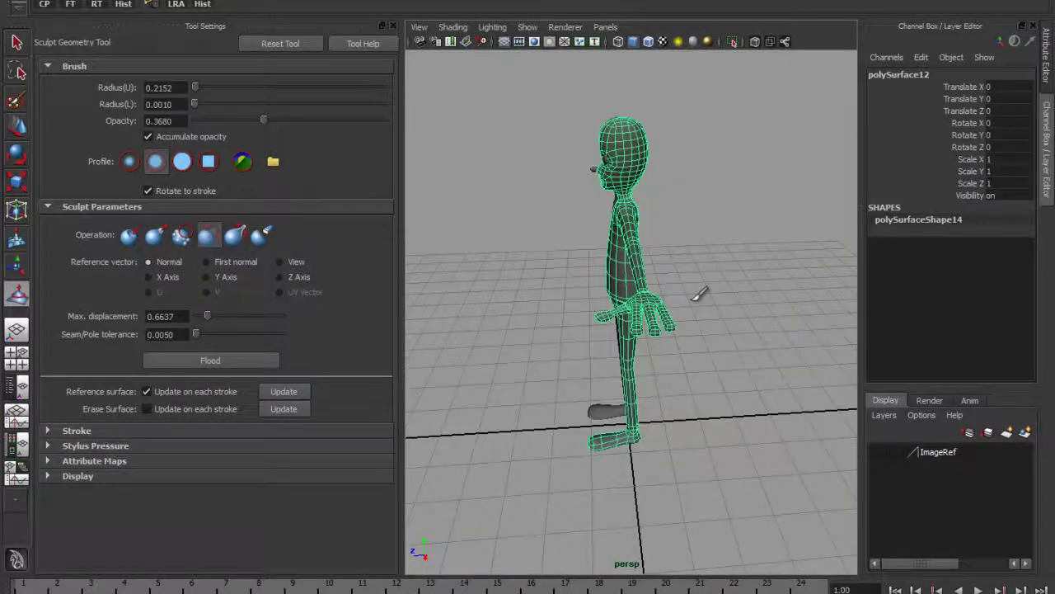